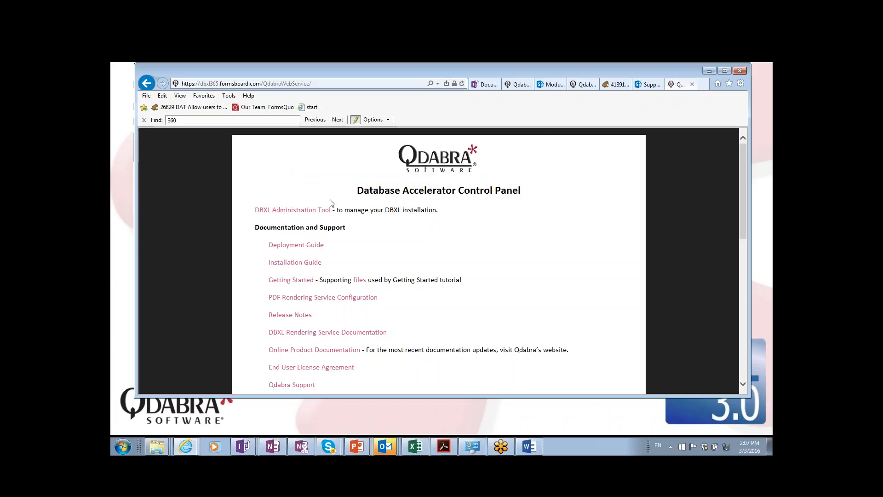
# Open the DBXL Administration Tool and sign in with the Qdabra domain user name and password.
pyautogui.click(291, 210)
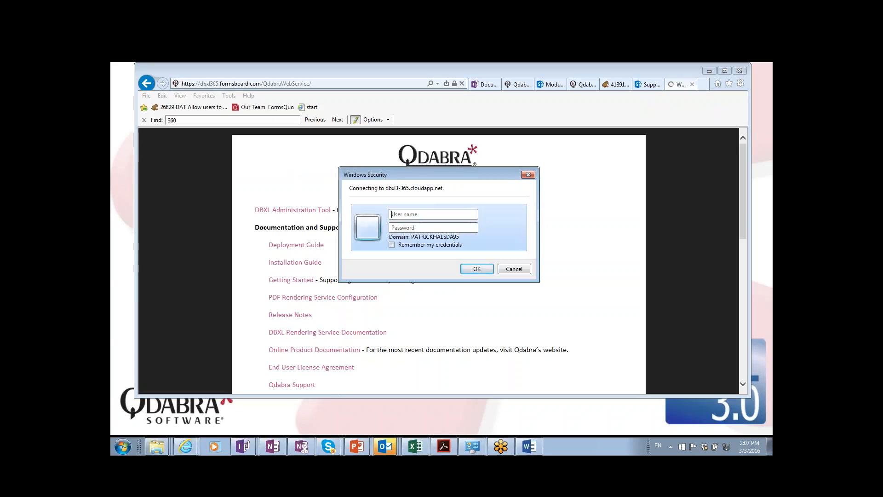
pyautogui.write('Qdabra\\G1••••••••')
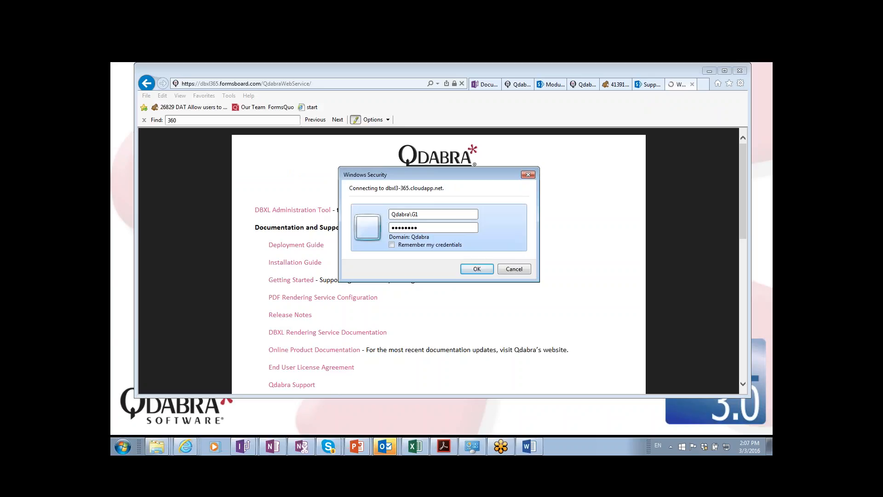
pyautogui.hotkey('shift', 'Tab')
pyautogui.write('trainin')
pyautogui.write('guse')
pyautogui.write('_user')
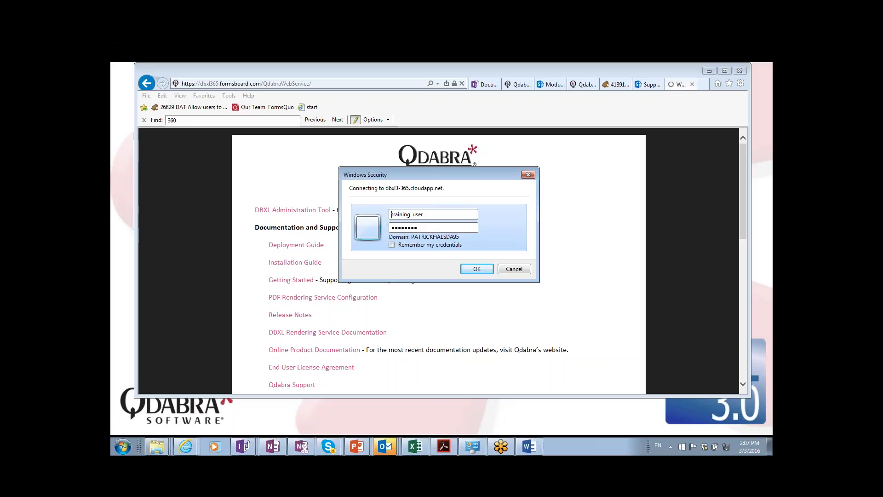
pyautogui.press('Home')
pyautogui.write('Qdabra\\')
pyautogui.press('Tab')
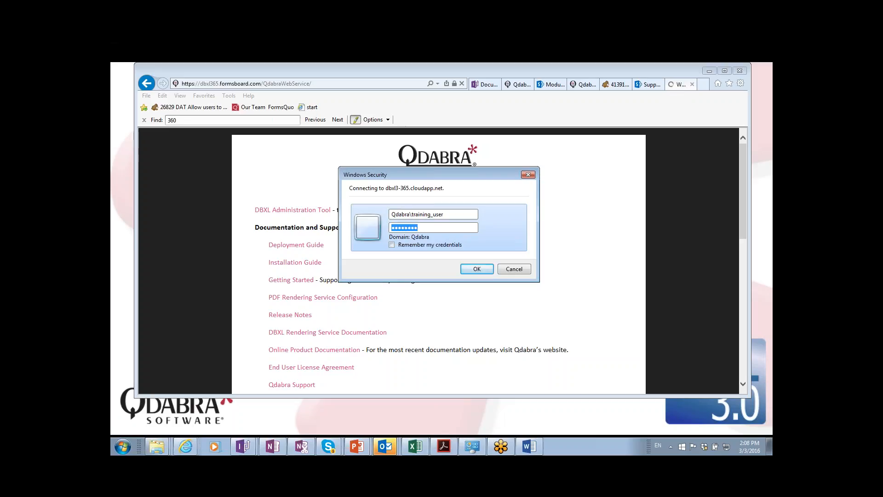
pyautogui.press('BackSpace')
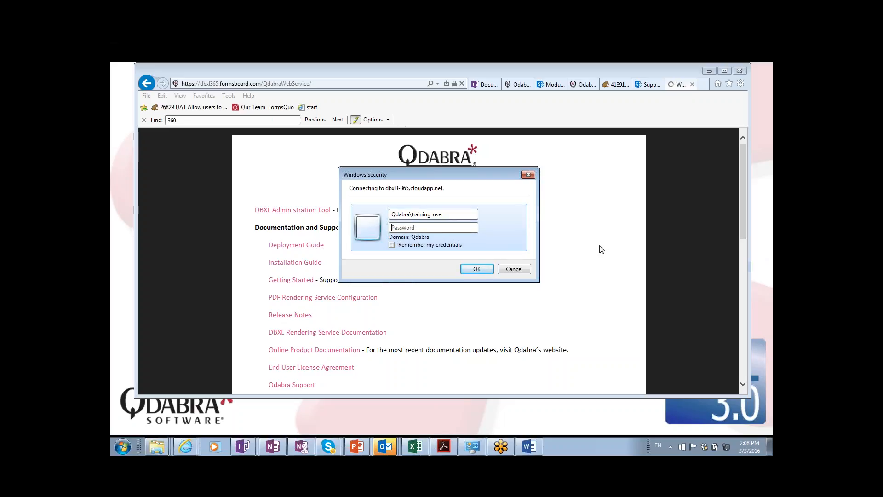
pyautogui.write('••••••••')
# Submit the login, open template.xsn in InfoPath, and expand the DBXL v3.0 Training group.
pyautogui.click(477, 269)
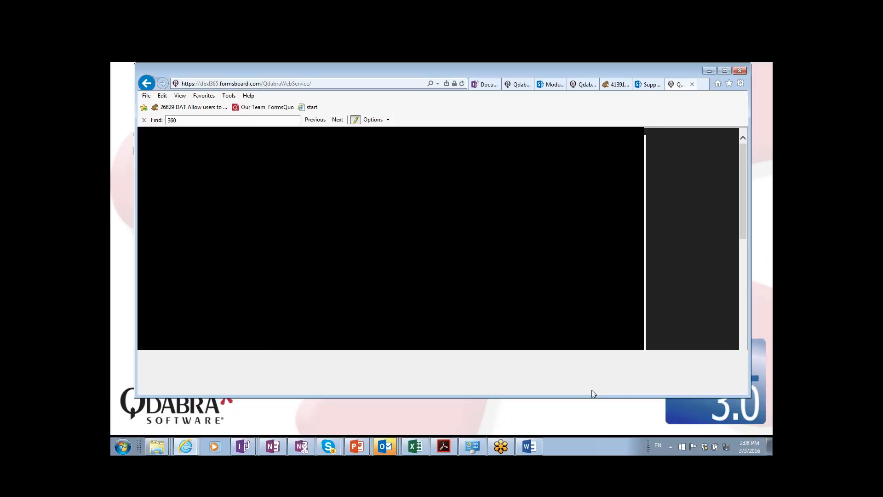
pyautogui.click(558, 386)
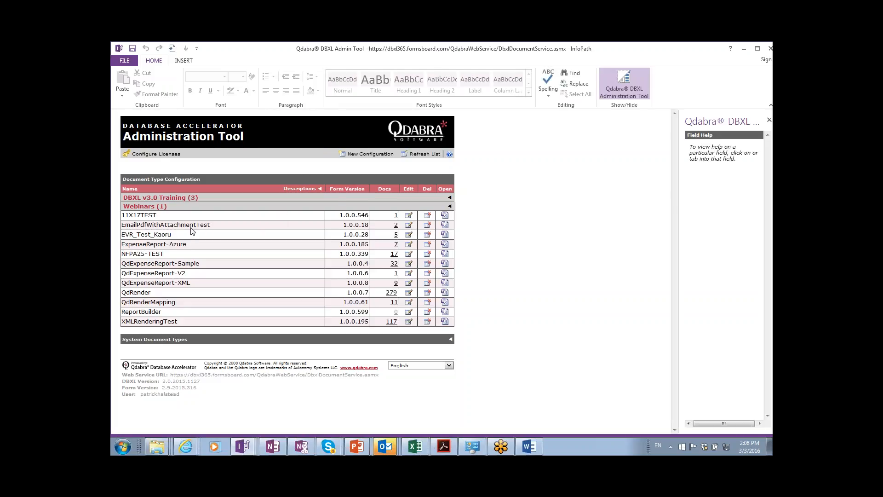
pyautogui.click(451, 197)
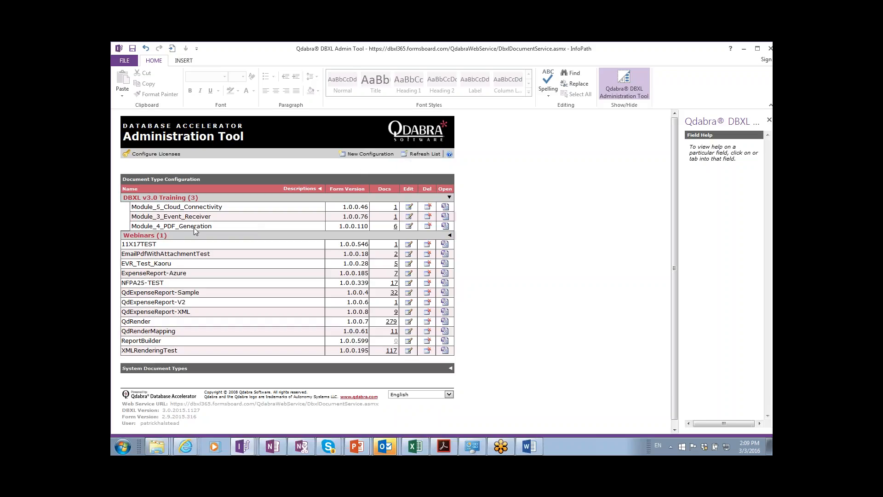
pyautogui.click(367, 154)
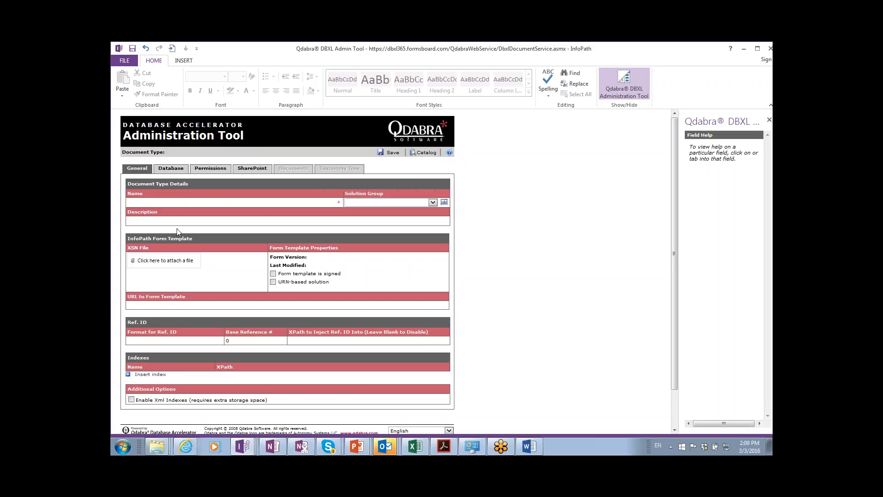
pyautogui.click(189, 203)
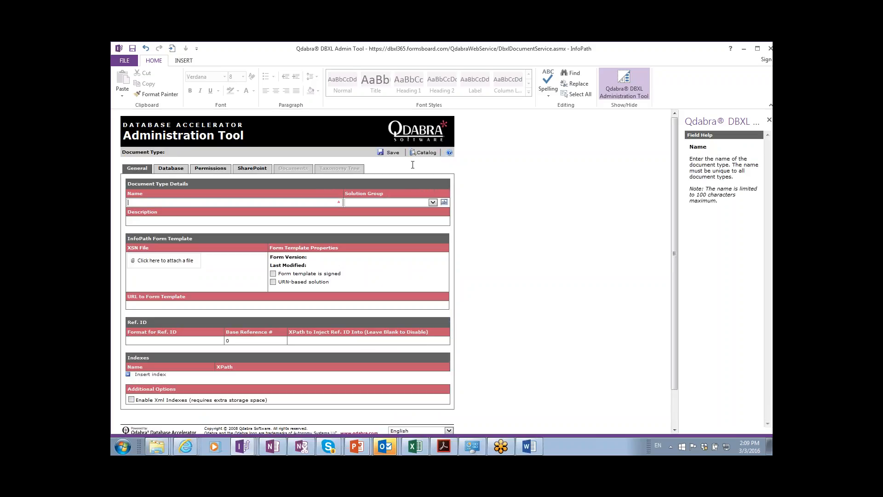
pyautogui.click(421, 153)
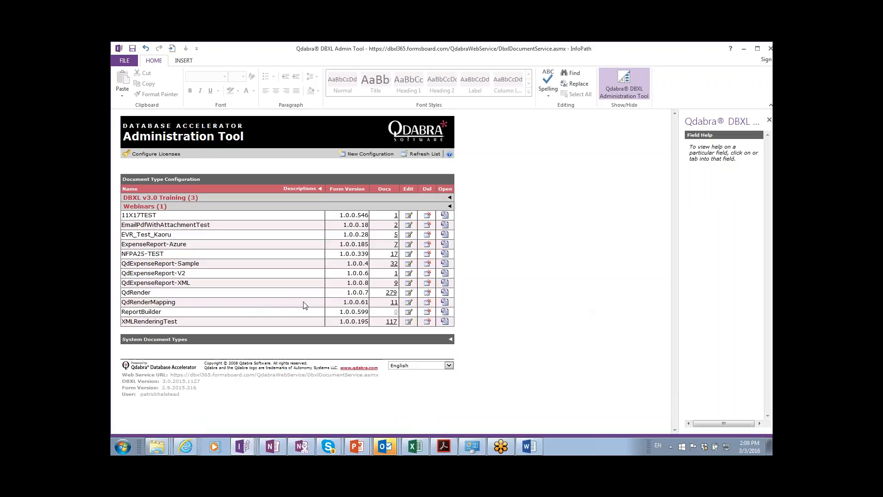
pyautogui.click(394, 303)
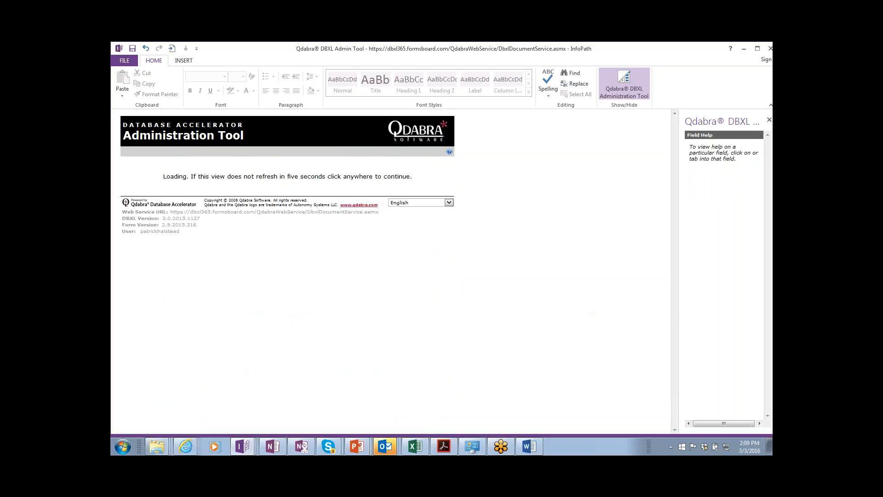
pyautogui.scroll(-3, 392, 297)
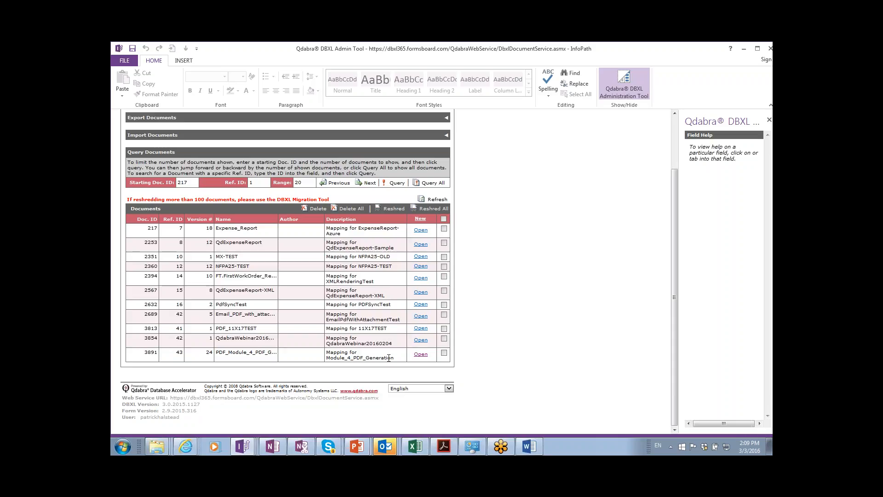
pyautogui.scroll(3, 389, 358)
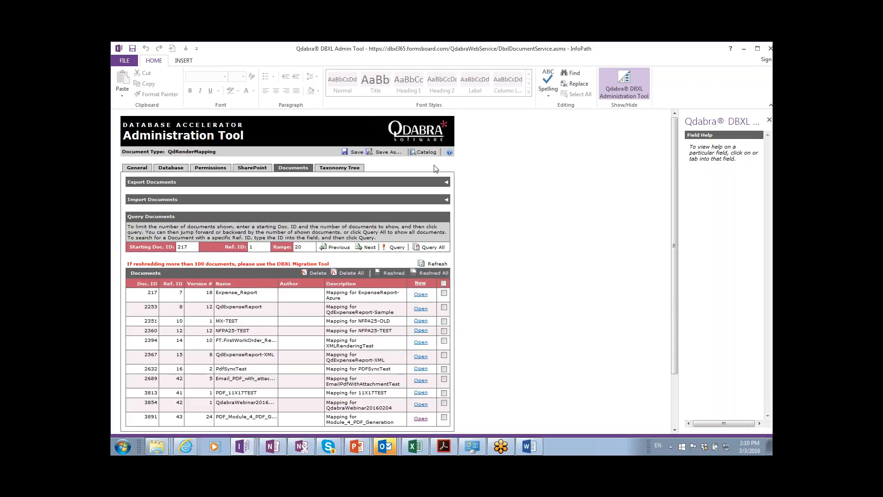
pyautogui.click(426, 153)
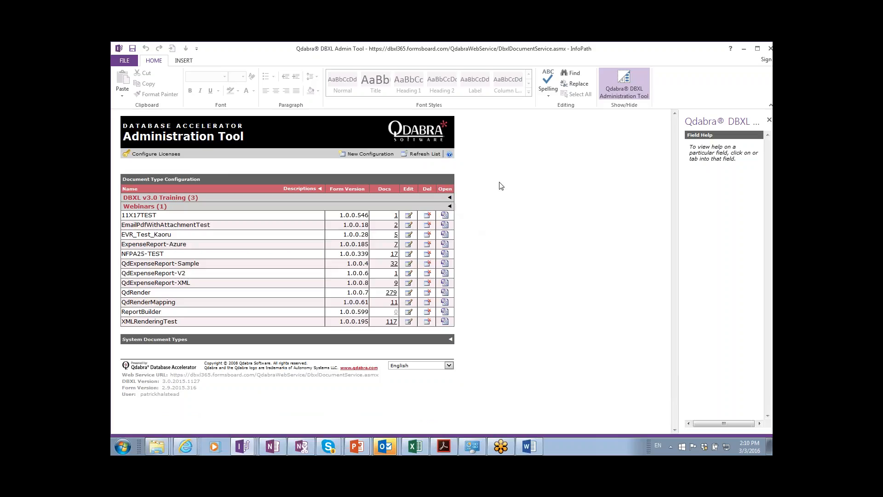
# Switch to the PowerPoint Class Agenda slide show.
pyautogui.hotkey('alt', 'Tab')
pyautogui.hotkey('alt', 'Tab')
pyautogui.hotkey('alt', 'Tab')
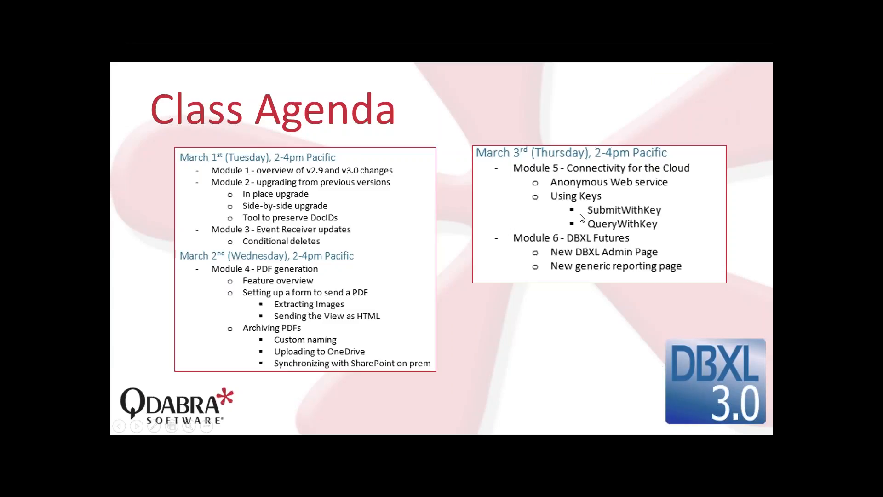
# Return to the DBXL Control Panel, scroll through it, and place the cursor in the address bar.
pyautogui.hotkey('alt', 'Tab')
pyautogui.hotkey('alt', 'Tab')
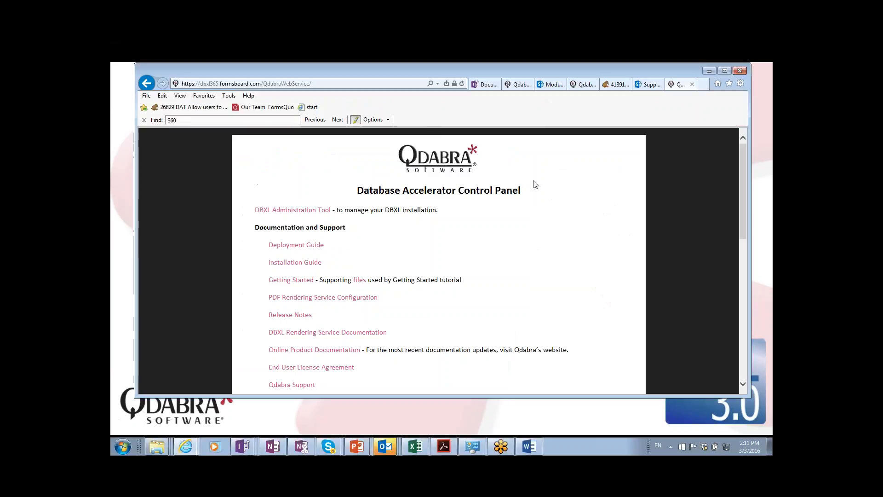
pyautogui.scroll(-1, 391, 221)
pyautogui.scroll(-5, 390, 220)
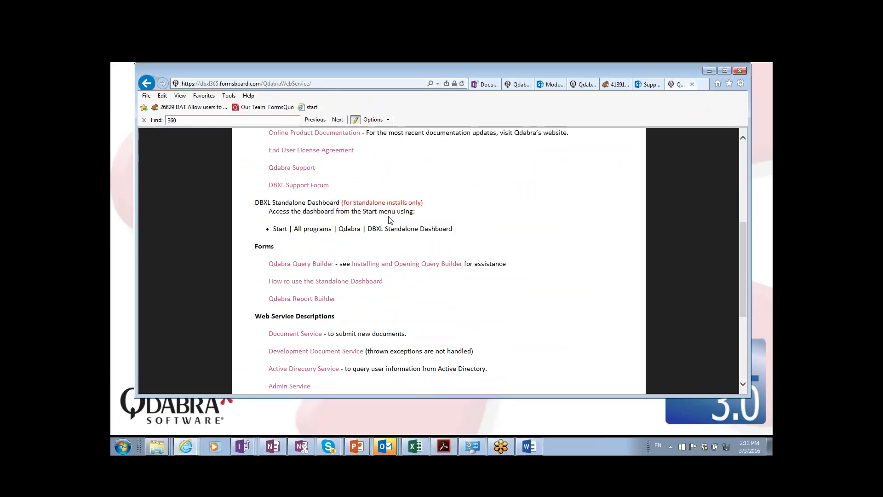
pyautogui.scroll(-2, 391, 221)
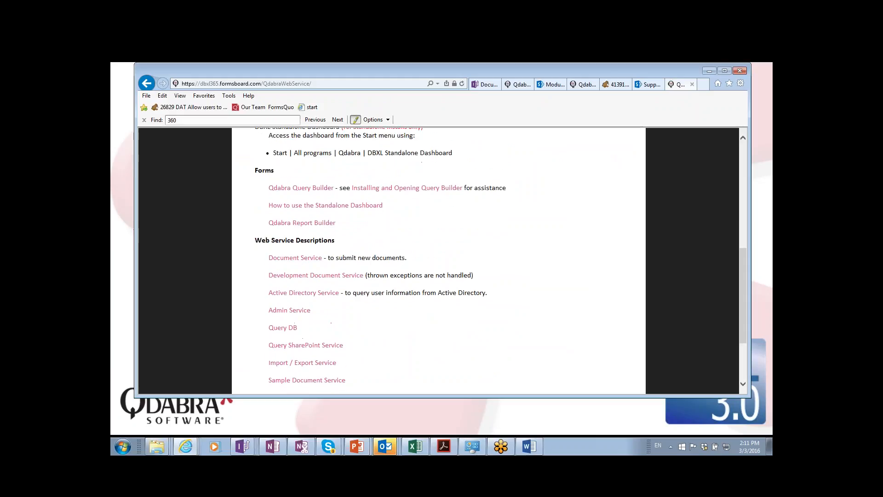
pyautogui.scroll(-1, 391, 338)
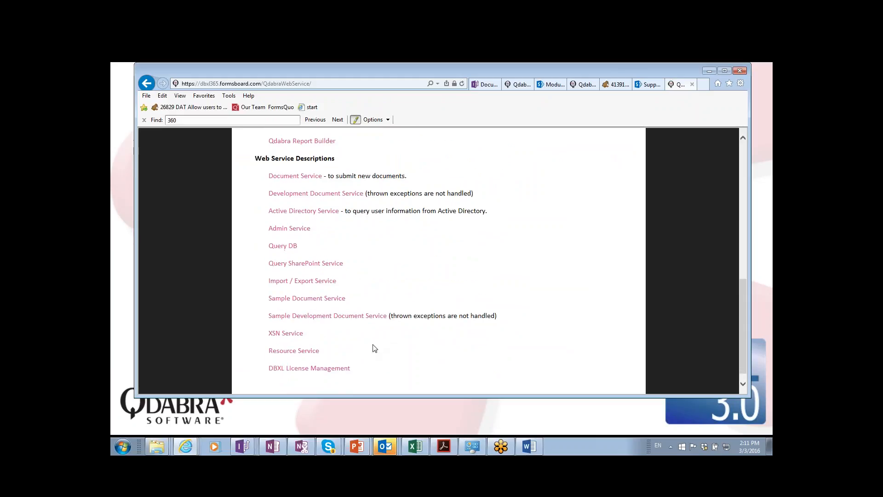
pyautogui.scroll(-1, 409, 341)
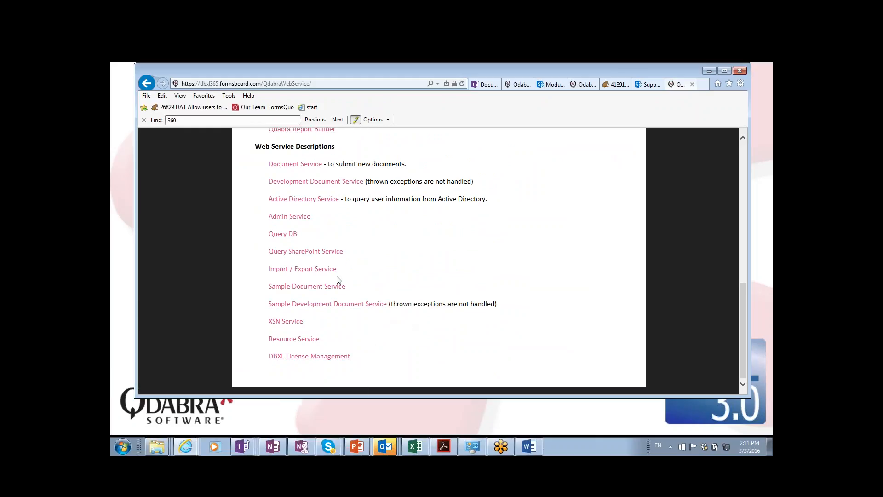
pyautogui.scroll(1, 343, 264)
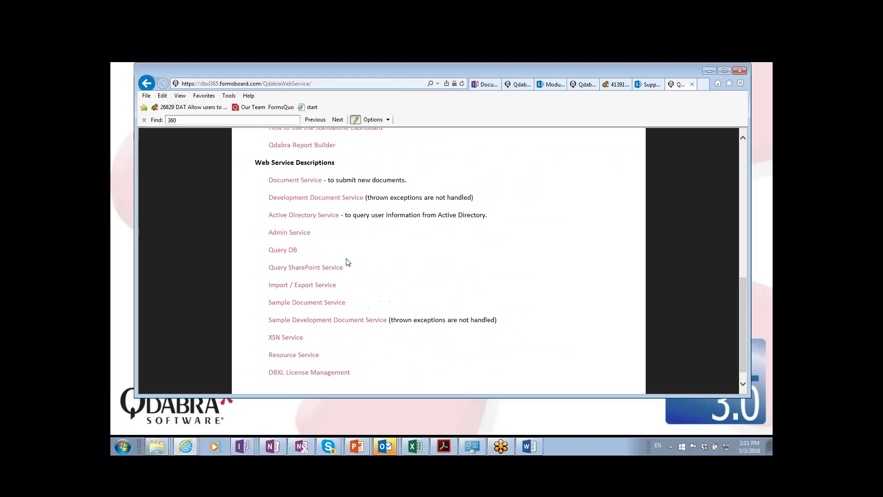
pyautogui.scroll(1, 347, 262)
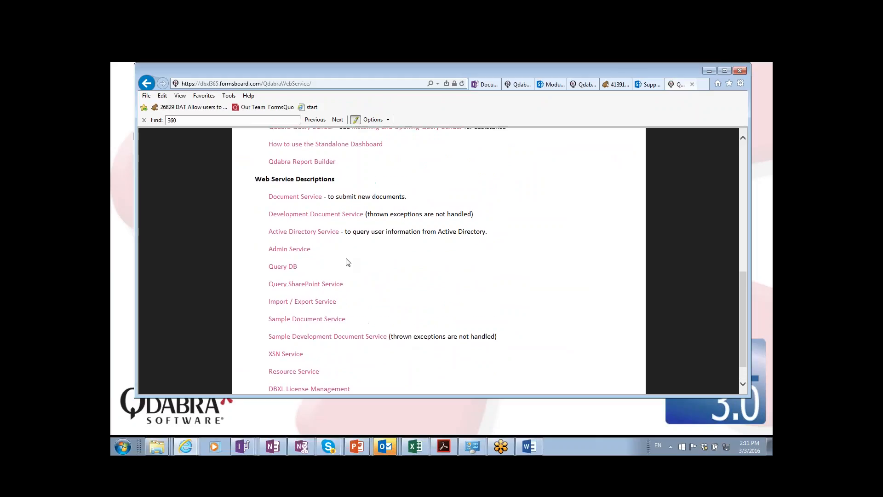
pyautogui.scroll(6, 439, 261)
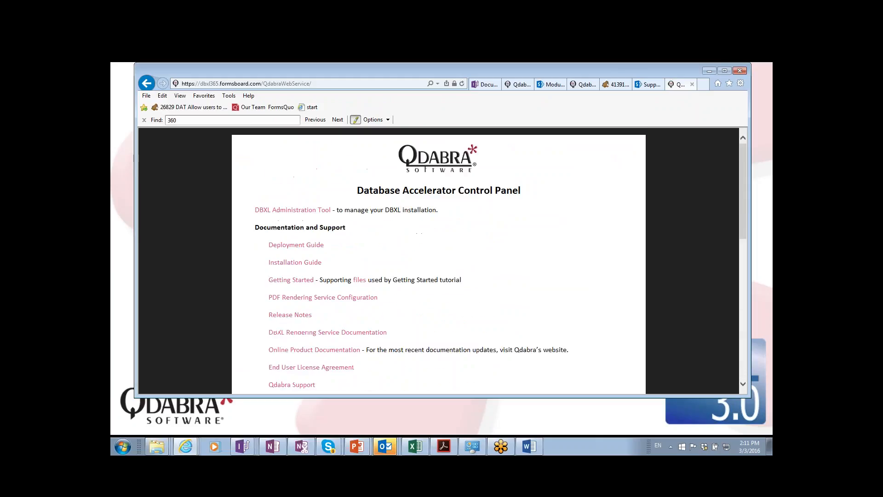
pyautogui.scroll(-2, 440, 261)
pyautogui.scroll(-5, 440, 261)
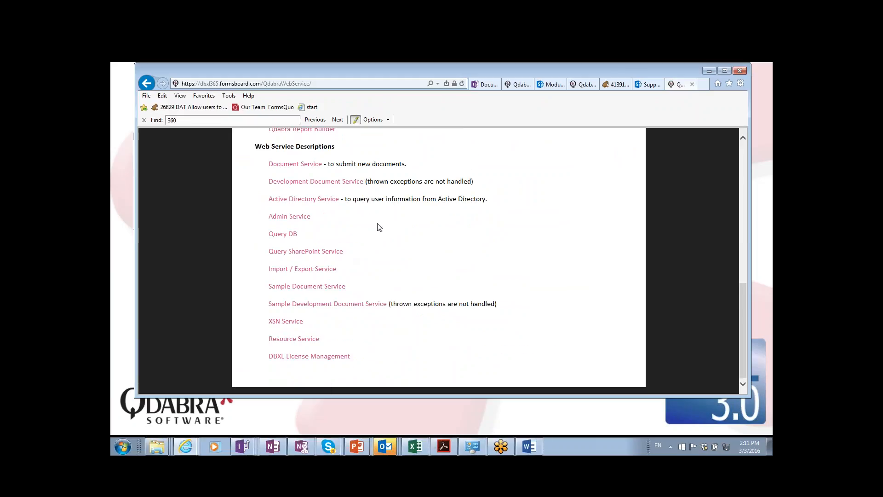
pyautogui.click(356, 83)
pyautogui.click(356, 83)
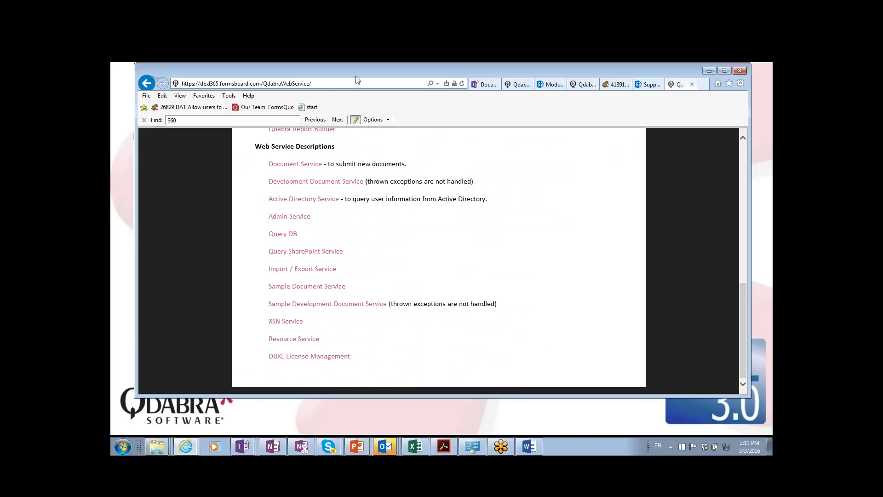
# Append 'Anon' to the web address, then read the Module 5 lab's GetUserKey Fields steps.
pyautogui.write('Anon')
pyautogui.hotkey('alt', 'Tab')
pyautogui.hotkey('alt', 'Tab')
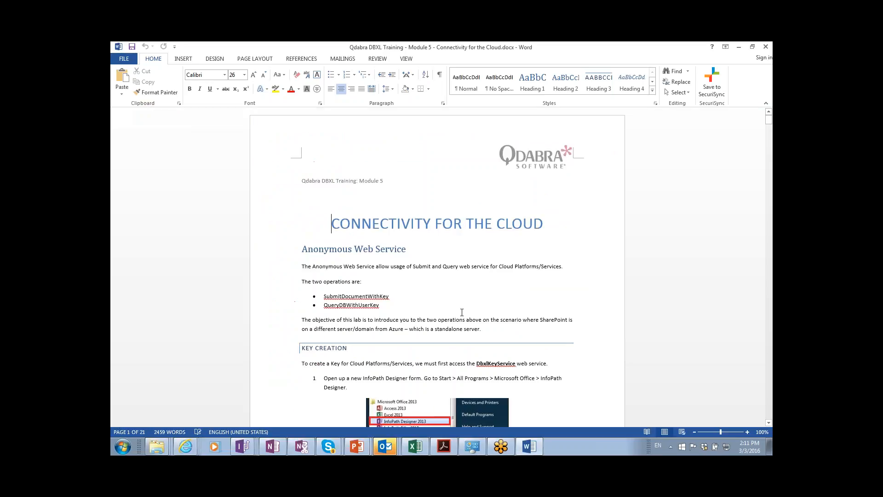
pyautogui.scroll(-1, 444, 246)
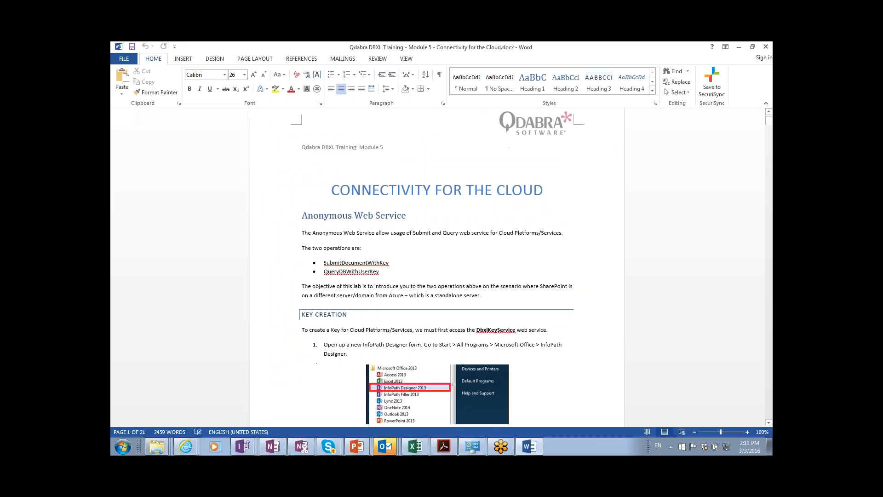
pyautogui.scroll(-2, 437, 264)
pyautogui.scroll(-4, 437, 265)
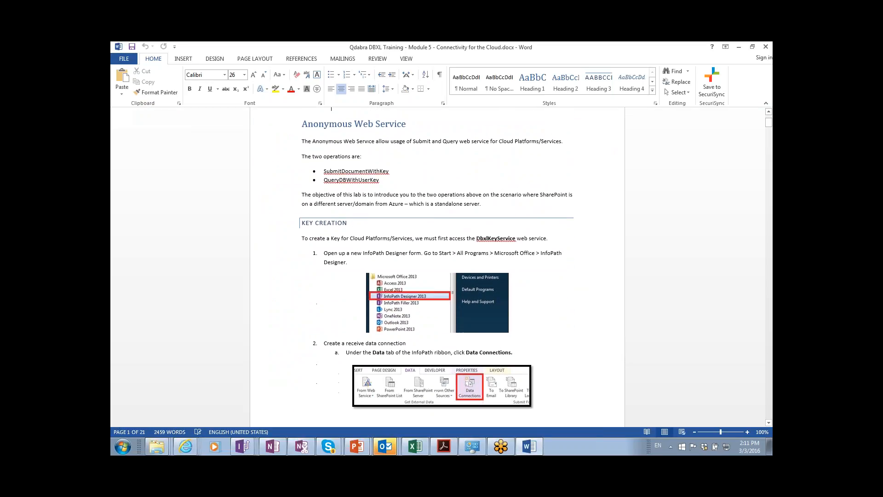
pyautogui.scroll(-7, 510, 307)
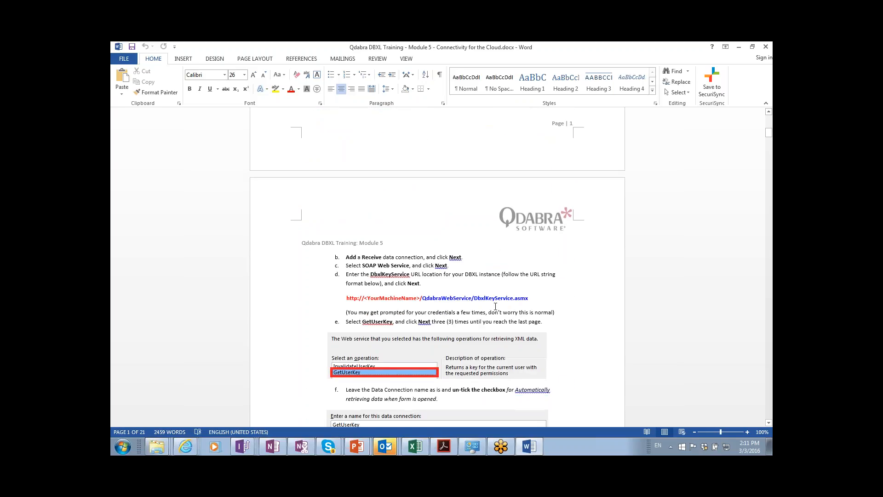
pyautogui.scroll(-6, 479, 315)
pyautogui.scroll(-12, 437, 266)
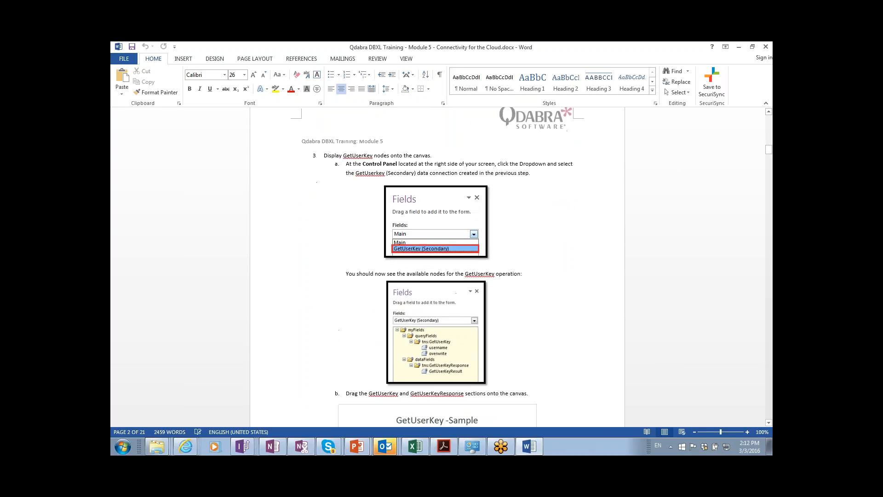
pyautogui.scroll(-7, 437, 267)
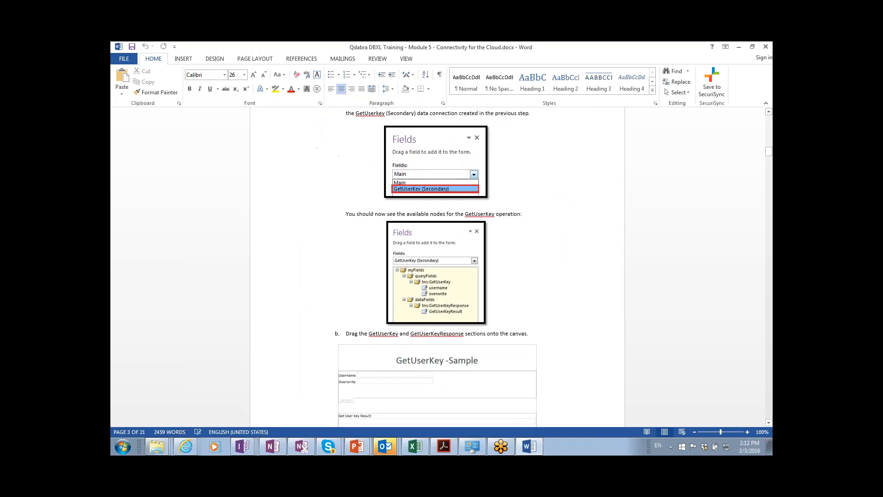
pyautogui.scroll(-6, 437, 267)
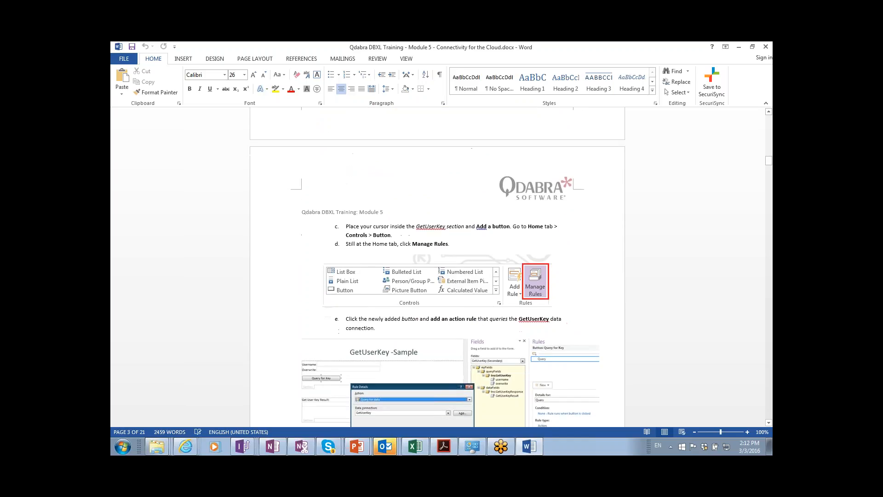
pyautogui.scroll(-1, 437, 267)
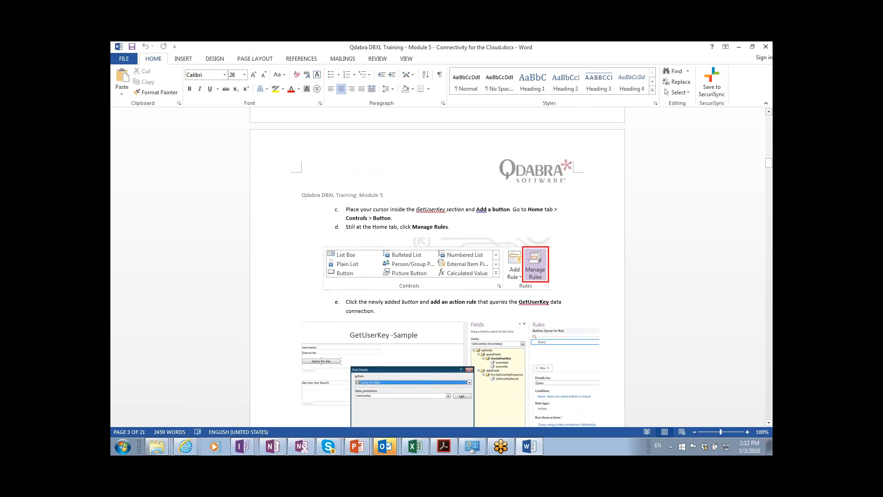
# Continue through the lab to page 7's SubmitDocumentWithKey data connection steps.
pyautogui.scroll(-2, 437, 266)
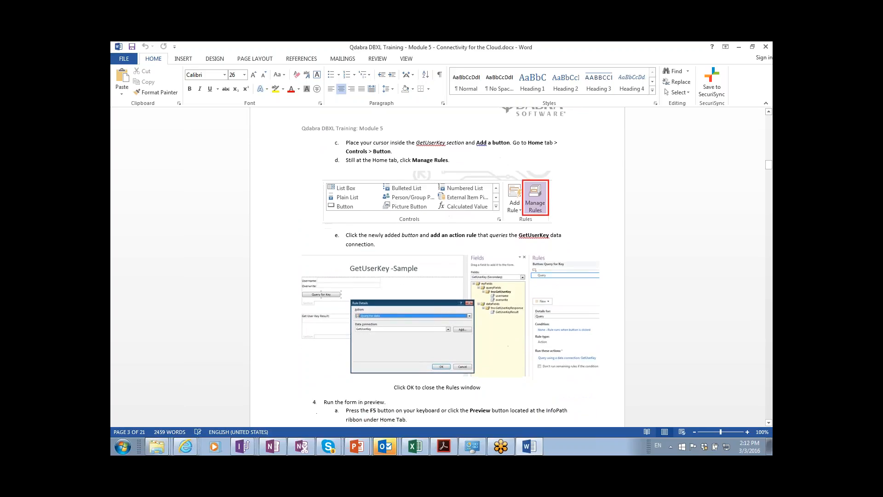
pyautogui.scroll(-5, 437, 267)
pyautogui.scroll(-10, 438, 267)
pyautogui.scroll(-10, 437, 267)
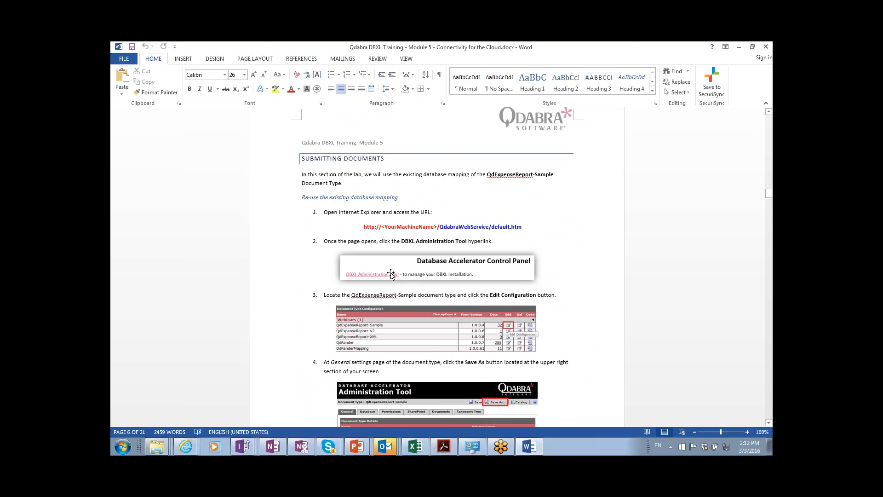
pyautogui.scroll(-8, 391, 274)
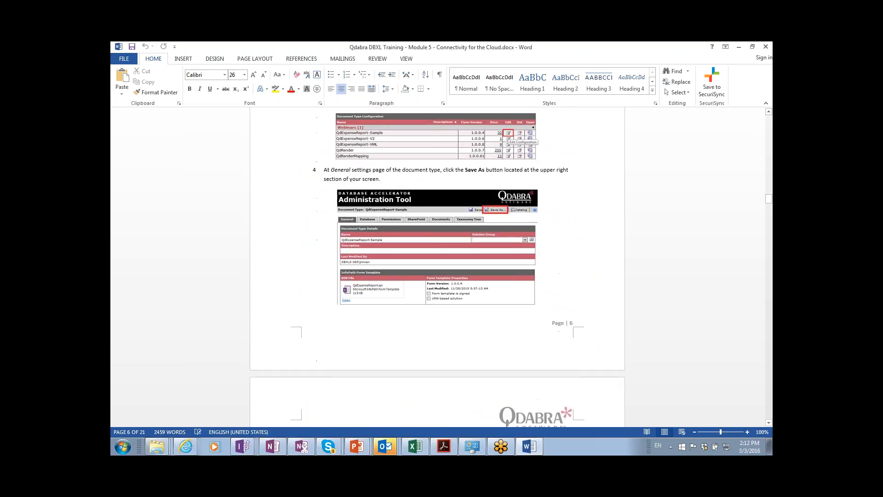
pyautogui.scroll(-7, 437, 266)
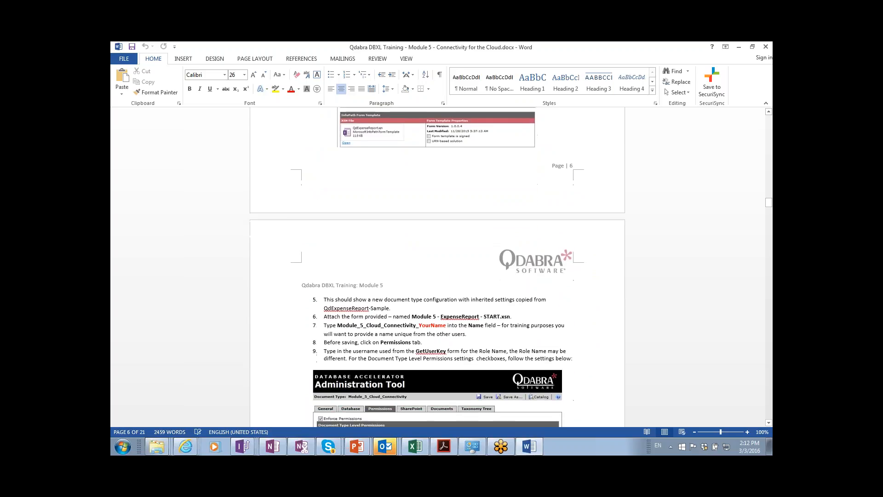
pyautogui.scroll(-3, 437, 266)
pyautogui.scroll(-8, 437, 266)
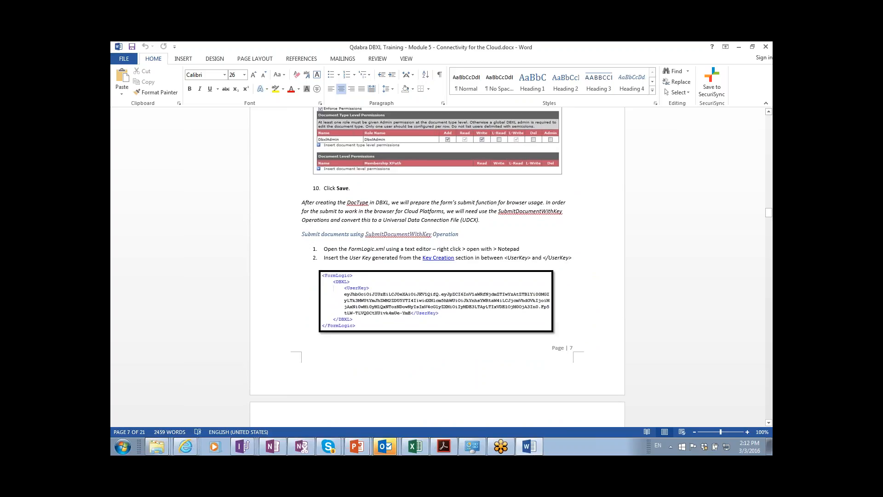
pyautogui.scroll(-8, 437, 266)
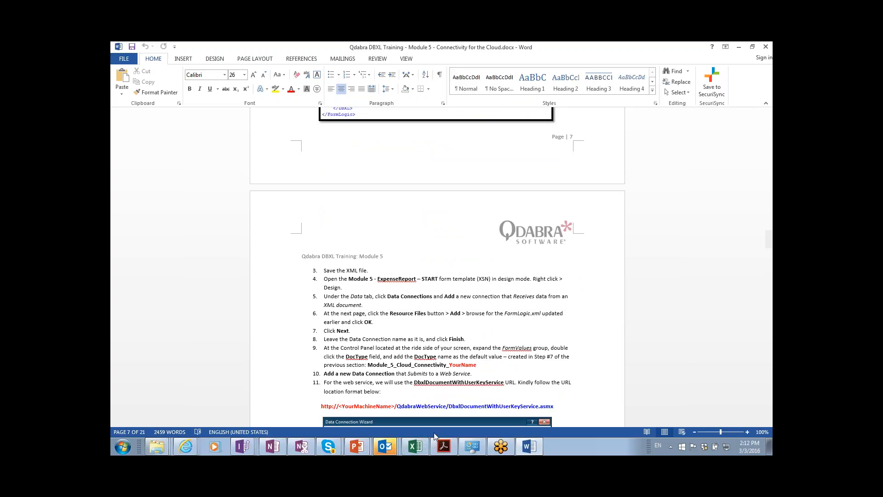
pyautogui.hotkey('alt', 'Tab')
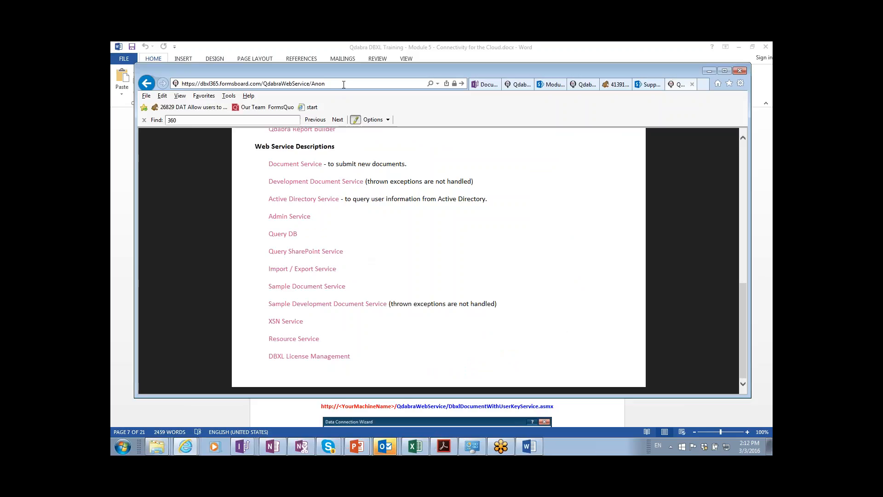
# Change the address to DBXLDocumentWithUserKeyService.asmx and load the service page.
pyautogui.press('BackSpace')
pyautogui.press('BackSpace')
pyautogui.press('BackSpace')
pyautogui.press('BackSpace')
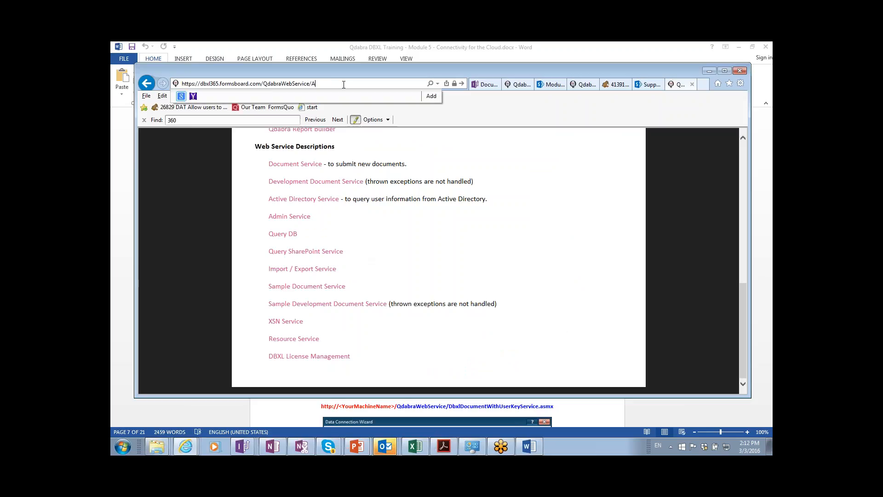
pyautogui.write('DBXL')
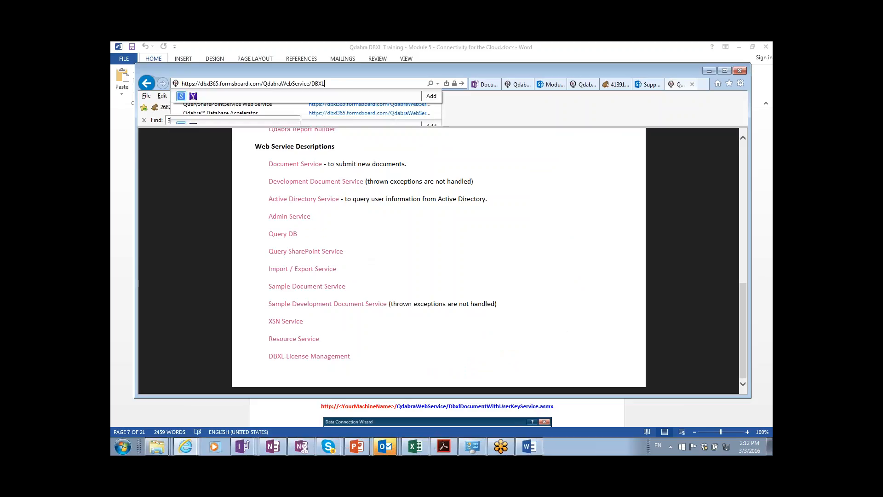
pyautogui.write('DocumentWith')
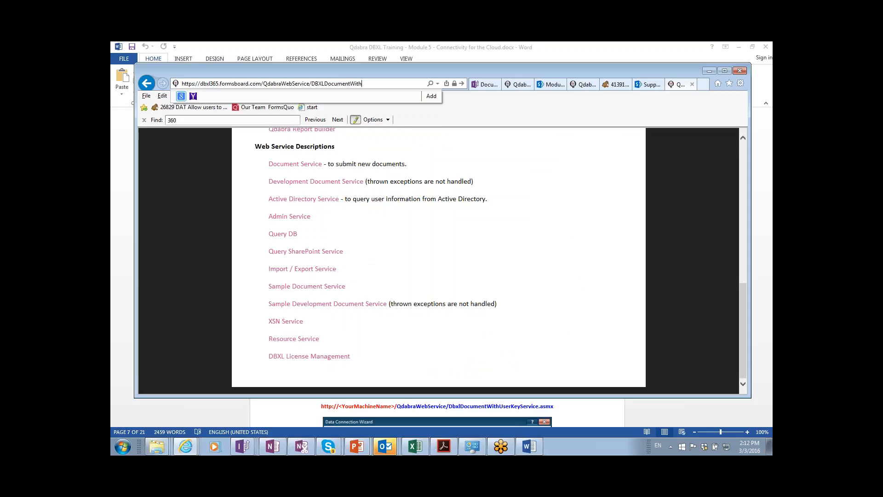
pyautogui.write('UserKJ')
pyautogui.write('yService.asmx')
pyautogui.press('Return')
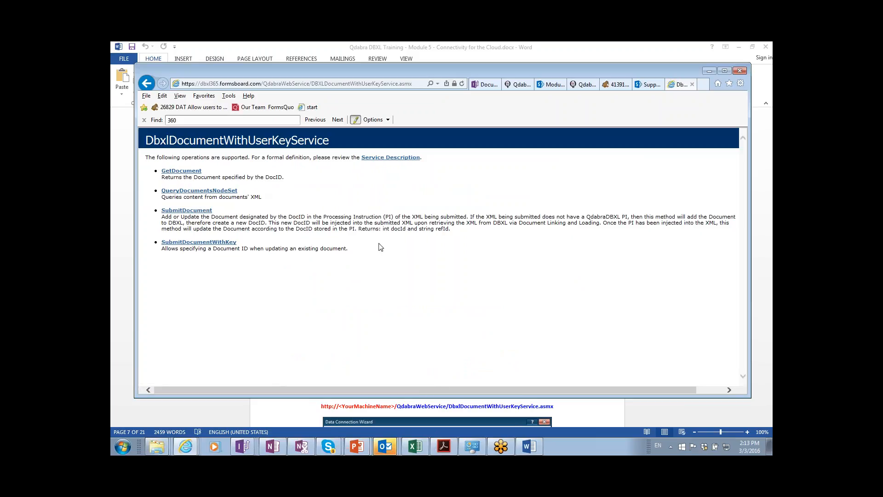
# Select 'DBXLDocument' in the web address for replacement.
pyautogui.click(352, 84)
pyautogui.click(351, 83)
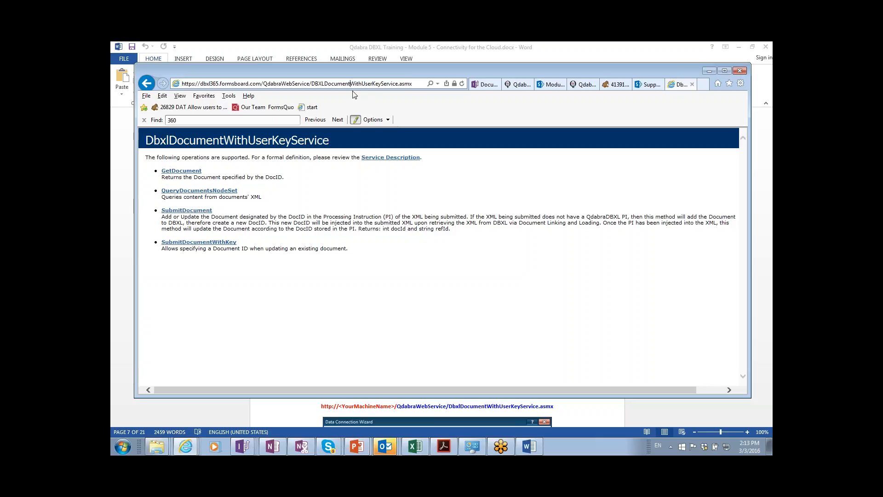
pyautogui.hotkey('ctrl', 'shift', 'Left')
# Replace DBXLDocument with QueryDB and correct the URL to QueryDBWithUserKey.asmx after the 404.
pyautogui.write('QueryDB')
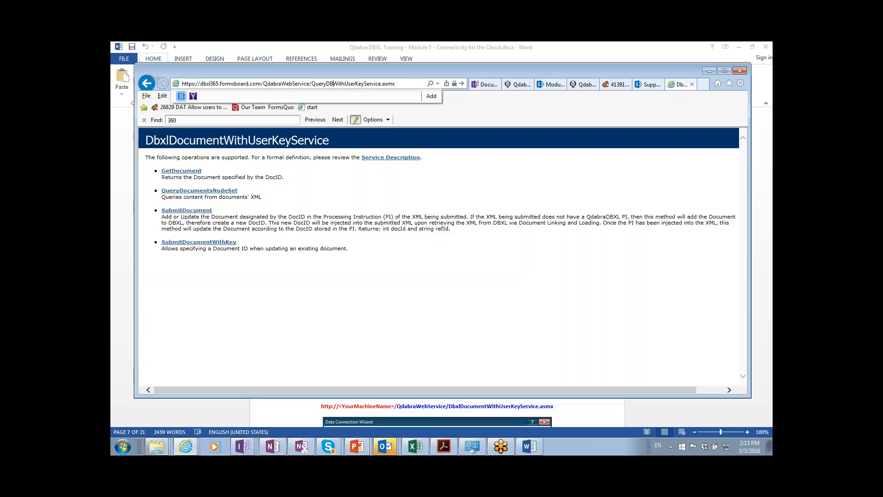
pyautogui.press('Return')
pyautogui.click(370, 85)
pyautogui.click(370, 86)
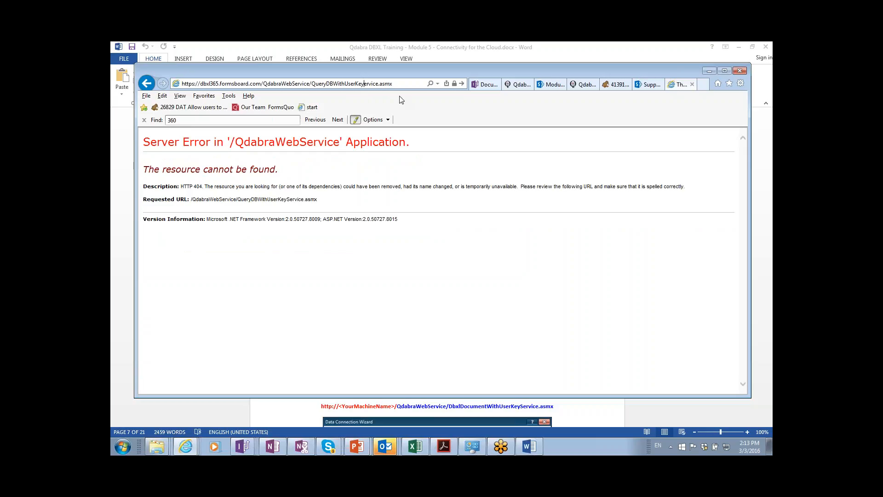
pyautogui.press('Delete')
pyautogui.press('Delete')
pyautogui.press('Delete')
pyautogui.press('Delete')
pyautogui.press('Delete')
pyautogui.press('Delete')
pyautogui.press('Delete')
pyautogui.press('Return')
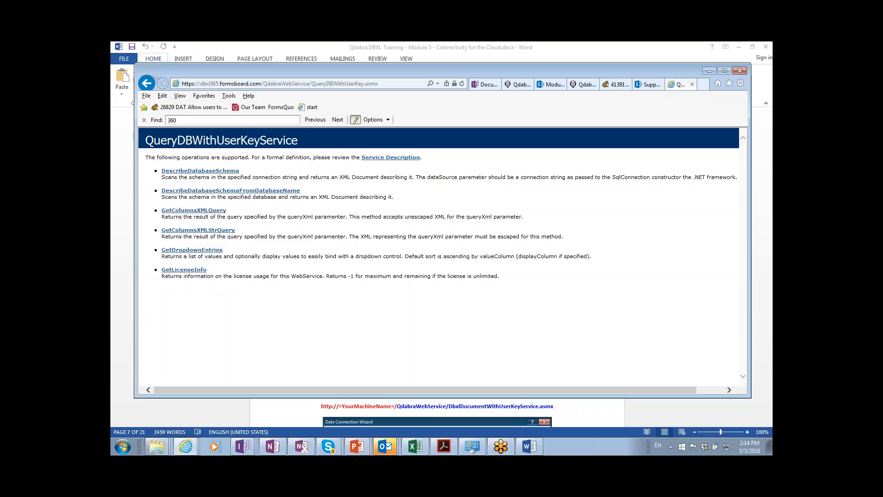
pyautogui.hotkey('alt', 'Tab')
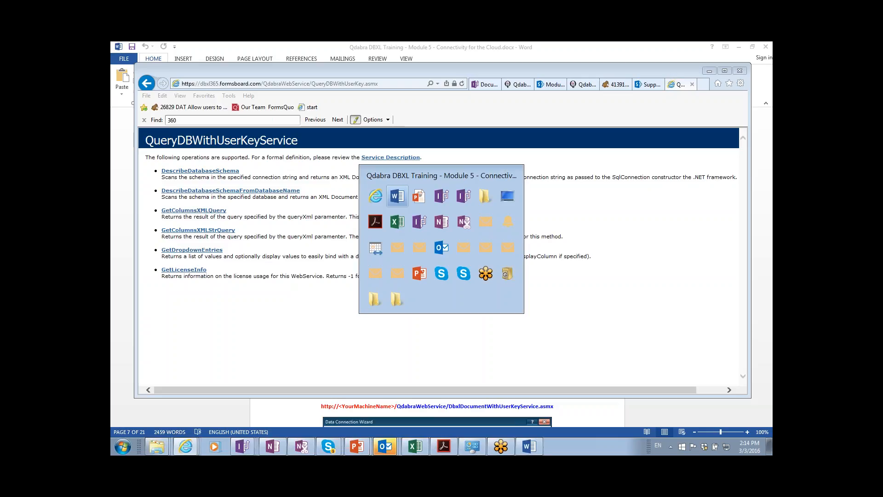
# Cycle past the Class Agenda slideshow and back to the DBXL Admin Tool in InfoPath.
pyautogui.hotkey('alt', 'Tab')
pyautogui.hotkey('alt', 'Tab')
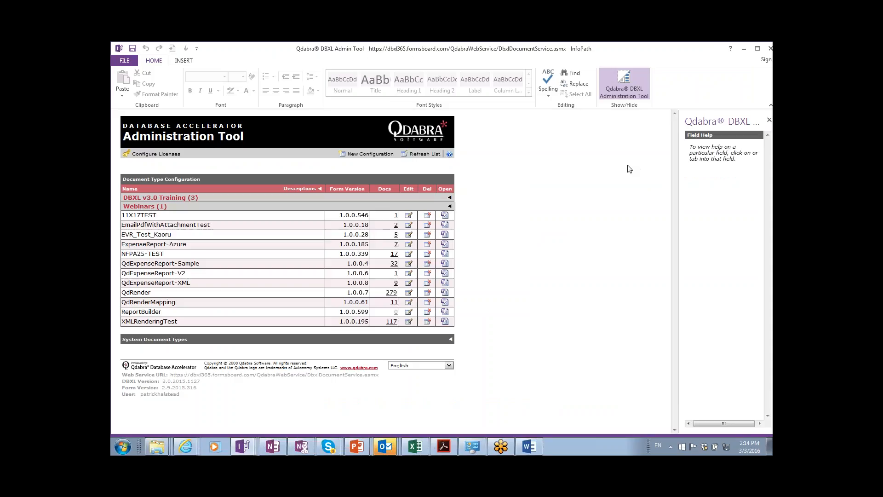
pyautogui.hotkey('alt', 'Tab')
pyautogui.hotkey('alt', 'Tab')
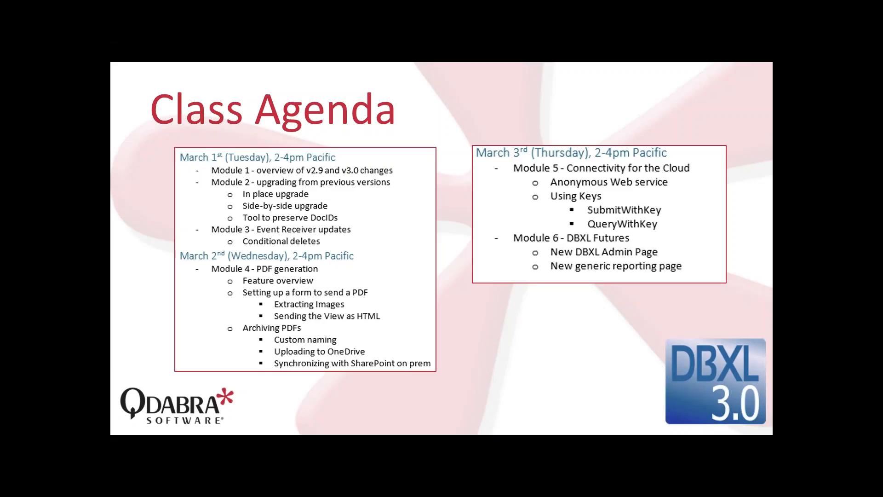
pyautogui.hotkey('alt', 'Tab')
pyautogui.hotkey('alt', 'Tab')
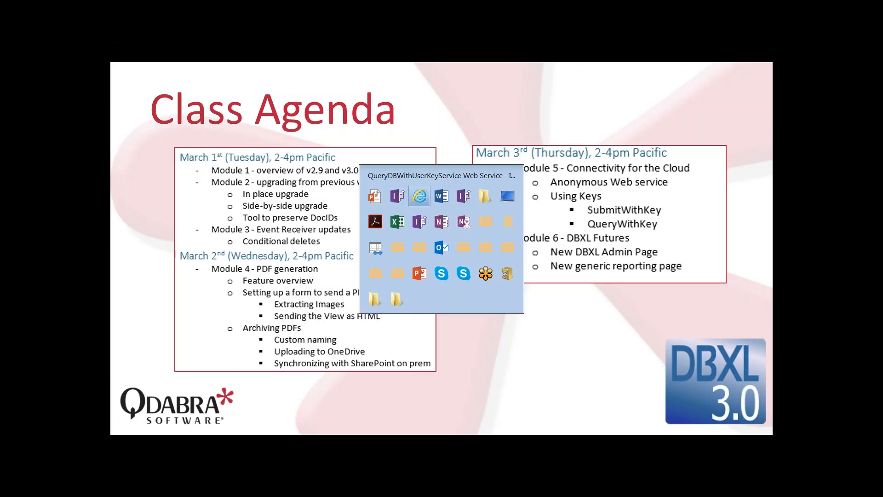
pyautogui.hotkey('alt', 'Tab')
pyautogui.hotkey('alt', 'Tab')
pyautogui.hotkey('alt', 'Tab')
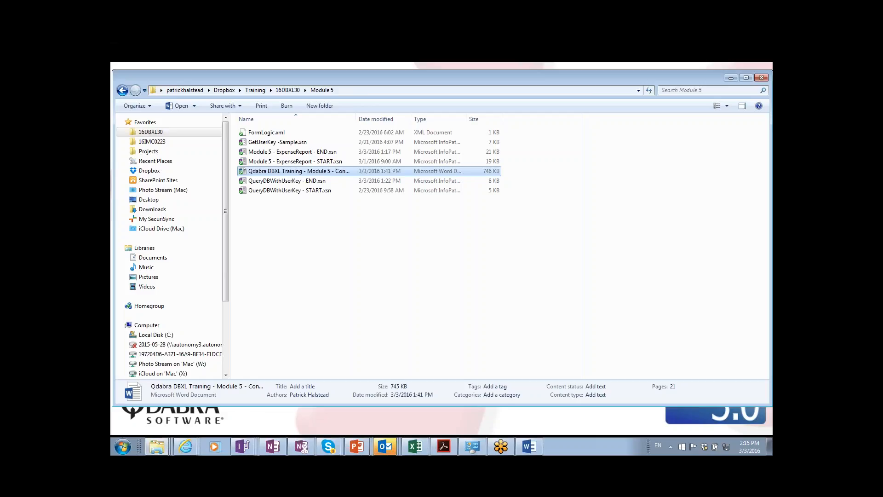
pyautogui.hotkey('alt', 'Tab')
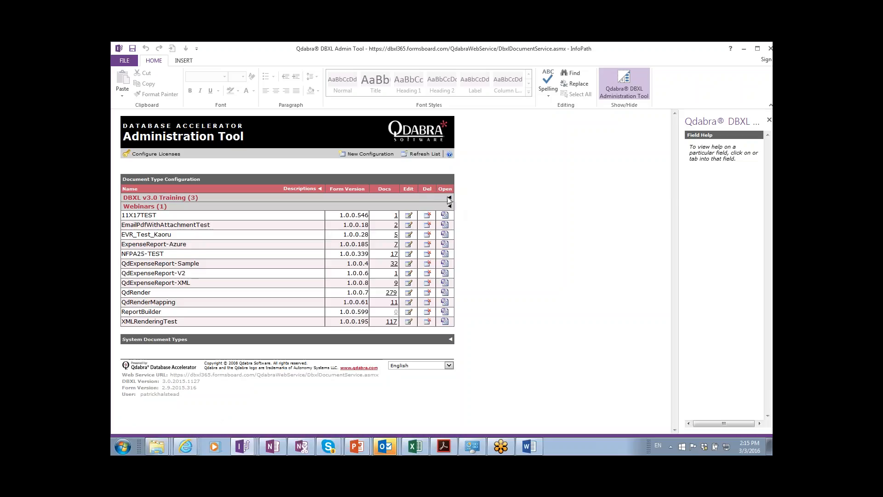
# Expand DBXL v3.0 Training and edit the QdExpenseReport-Sample document type.
pyautogui.click(448, 197)
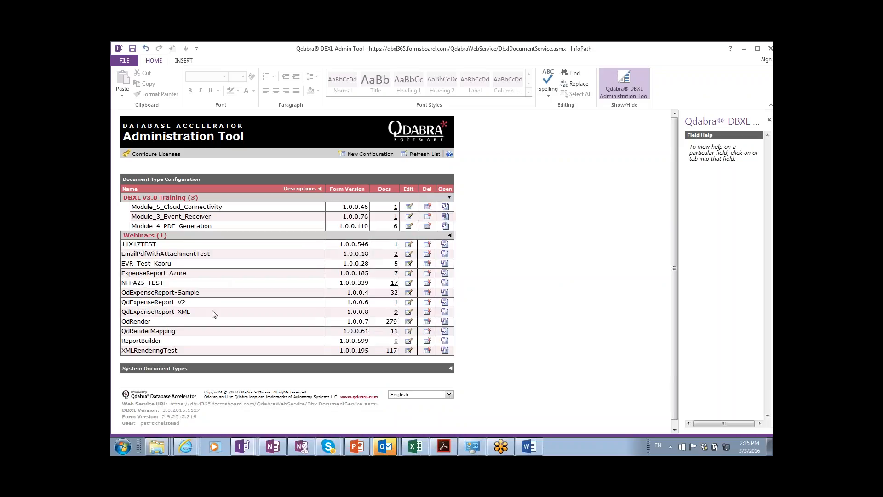
pyautogui.click(408, 293)
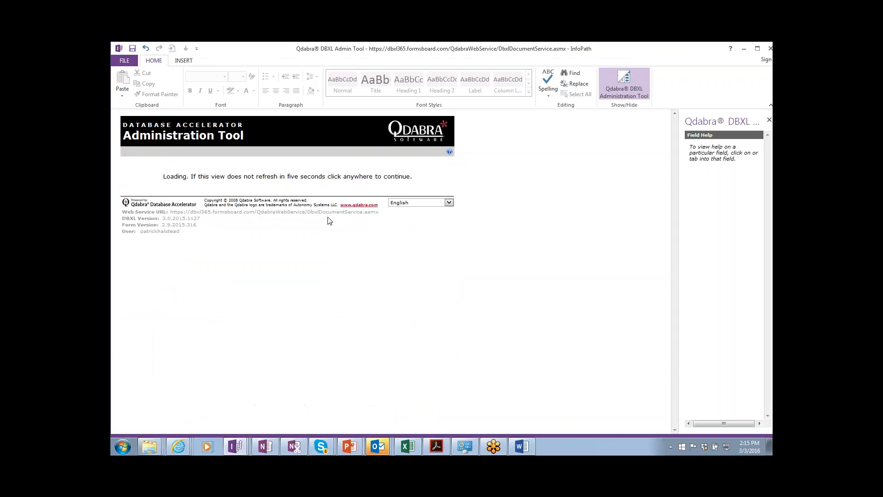
# Show the permission settings, enable permission enforcement, and insert a document type permission row.
pyautogui.click(218, 169)
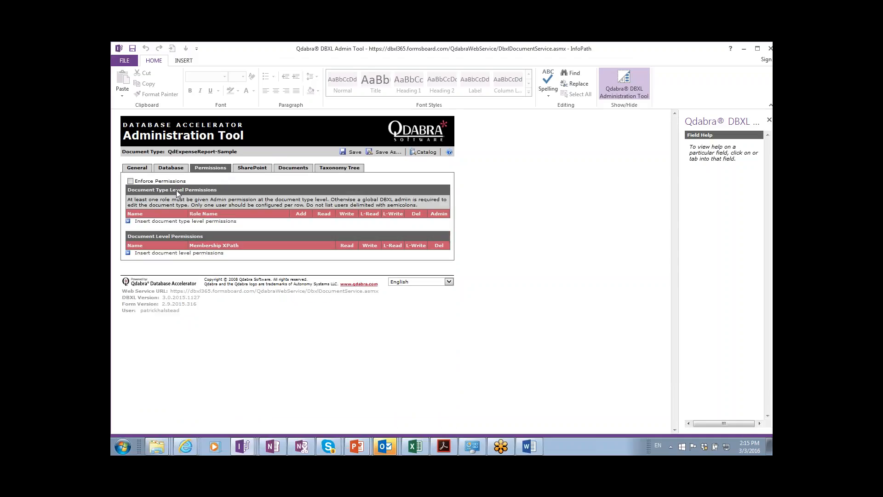
pyautogui.moveTo(218, 246)
pyautogui.click(181, 224)
pyautogui.click(130, 181)
pyautogui.click(193, 223)
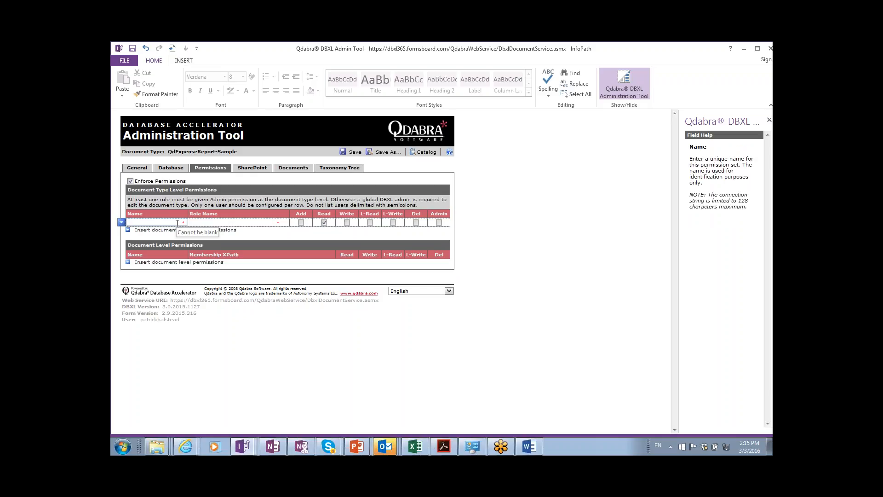
# Grant Everyone (NTAUTHORITY\AllUsers) Add permission, then insert a document-level permission row.
pyautogui.write('Everyone')
pyautogui.press('Tab')
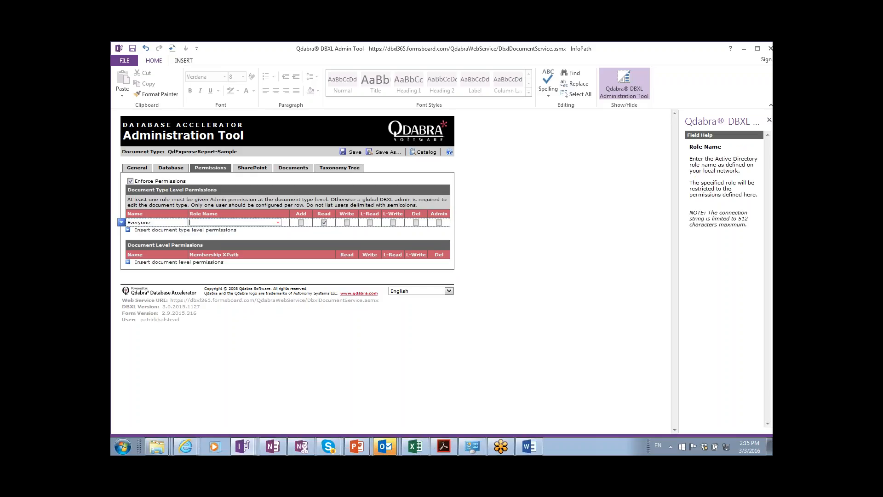
pyautogui.write('NT')
pyautogui.hotkey('ctrl', 'a')
pyautogui.click(197, 222)
pyautogui.write('NT')
pyautogui.press('BackSpace')
pyautogui.press('BackSpace')
pyautogui.press('BackSpace')
pyautogui.write('AUTO')
pyautogui.press('BackSpace')
pyautogui.write('HORITY')
pyautogui.write('\\AllUsers')
pyautogui.hotkey('ctrl', 'a')
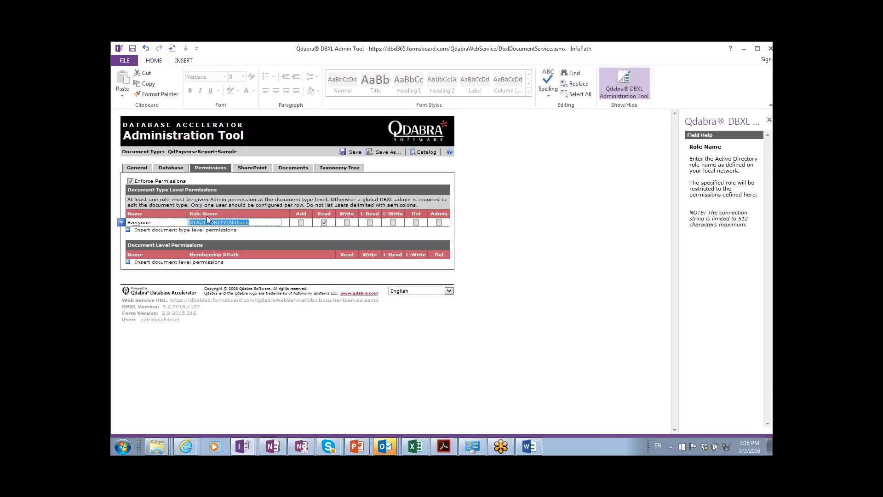
pyautogui.click(301, 223)
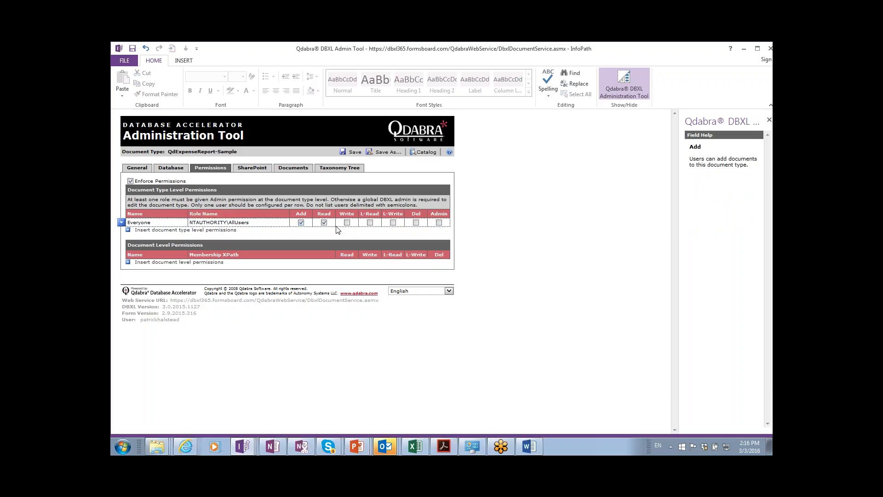
pyautogui.click(195, 261)
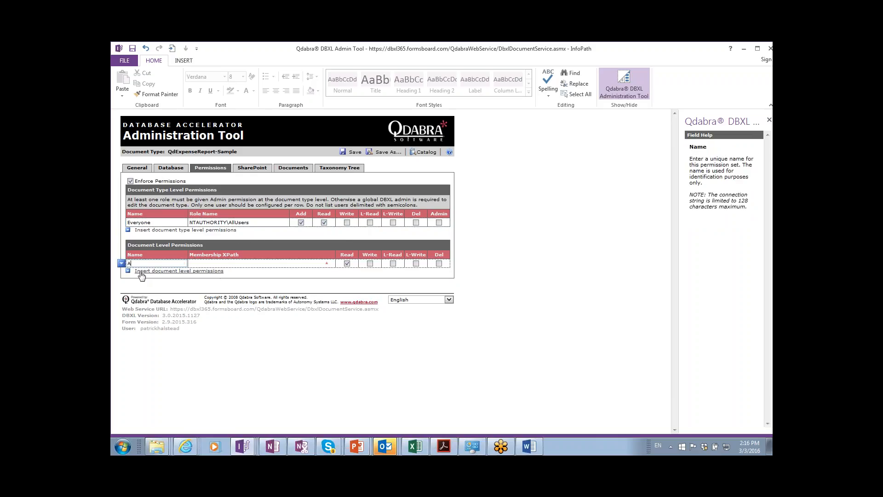
# Add a Reviewer permission for /my:myFields/my:Approvers/my:CurrentAssigned with Write rights.
pyautogui.write('Reviewer')
pyautogui.press('Tab')
pyautogui.write('/my')
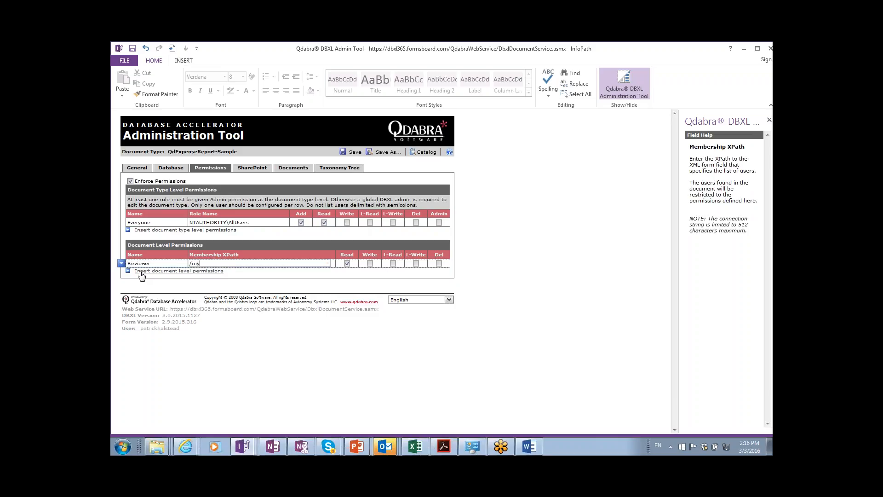
pyautogui.write(':myFields/my:Approvers/my:CurrentAssigned')
pyautogui.press('Tab')
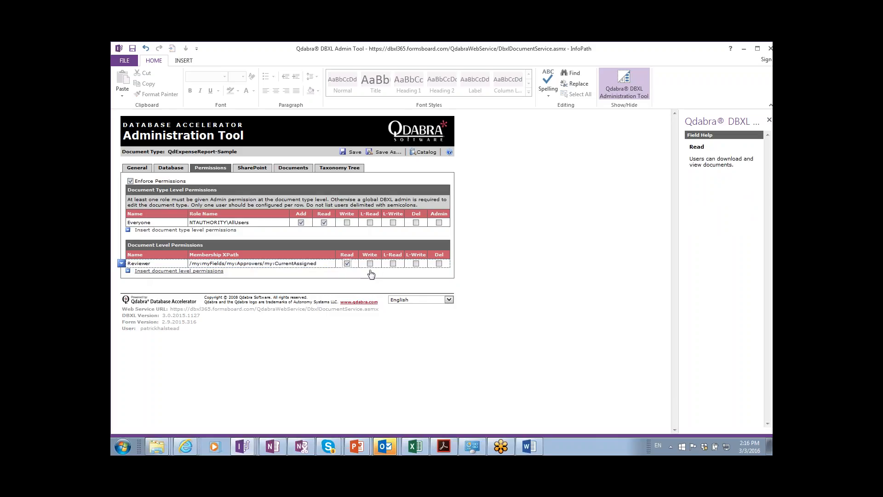
pyautogui.click(370, 264)
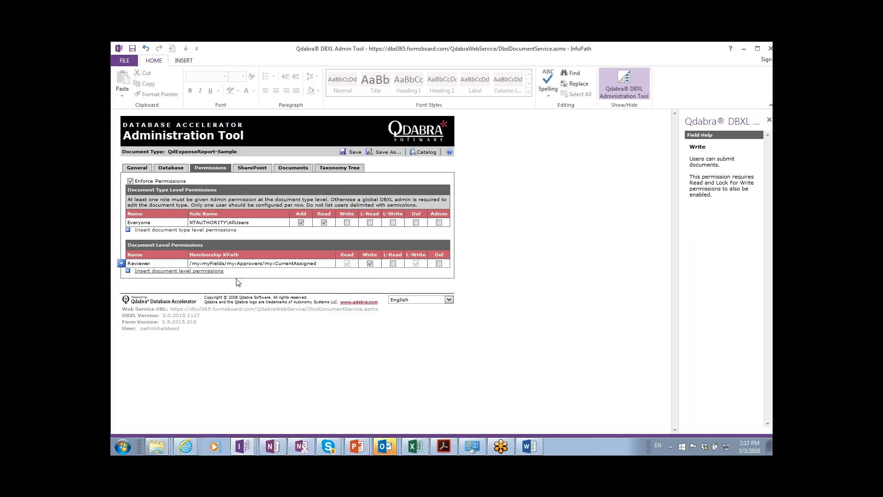
# Change the Reviewer XPath so Approvers becomes Workflow.
pyautogui.click(290, 264)
pyautogui.press('BackSpace')
pyautogui.press('BackSpace')
pyautogui.press('BackSpace')
pyautogui.press('BackSpace')
pyautogui.press('BackSpace')
pyautogui.press('BackSpace')
pyautogui.press('BackSpace')
pyautogui.press('BackSpace')
pyautogui.press('BackSpace')
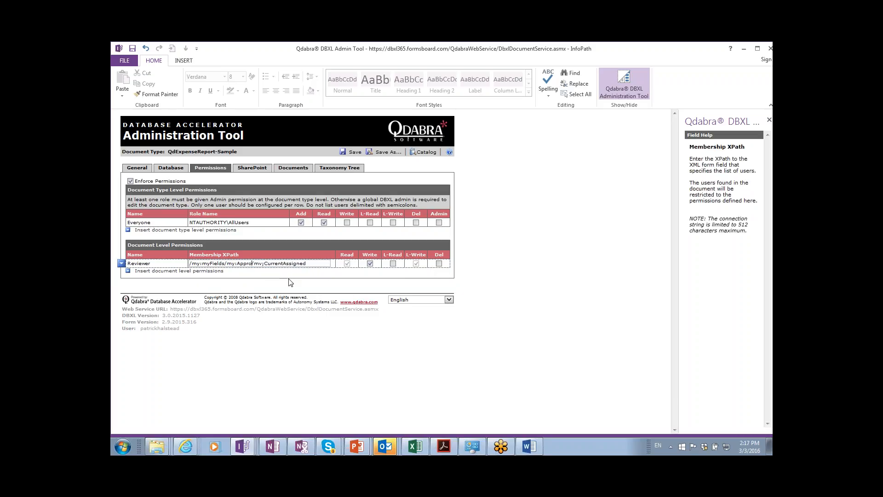
pyautogui.write('Workflow')
# Turn off Enforce Permissions and discard the unsaved changes, returning to the document type catalog.
pyautogui.click(210, 222)
pyautogui.click(131, 182)
pyautogui.click(429, 157)
pyautogui.click(415, 153)
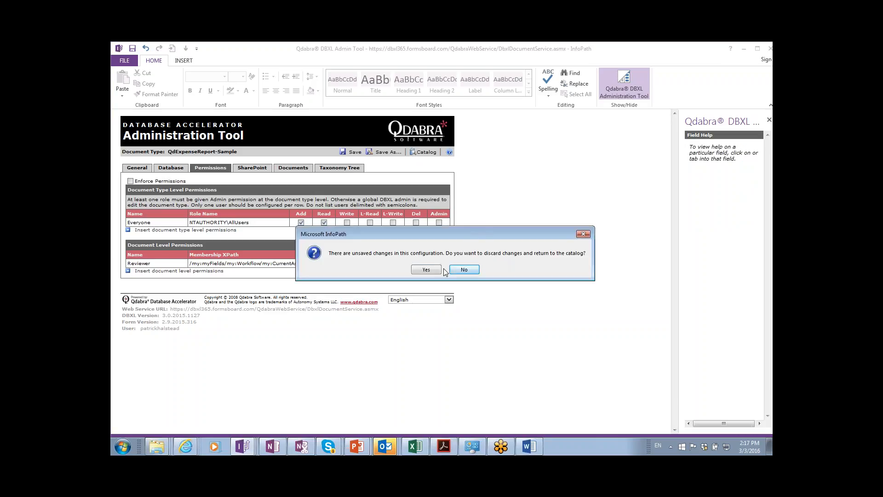
pyautogui.click(426, 269)
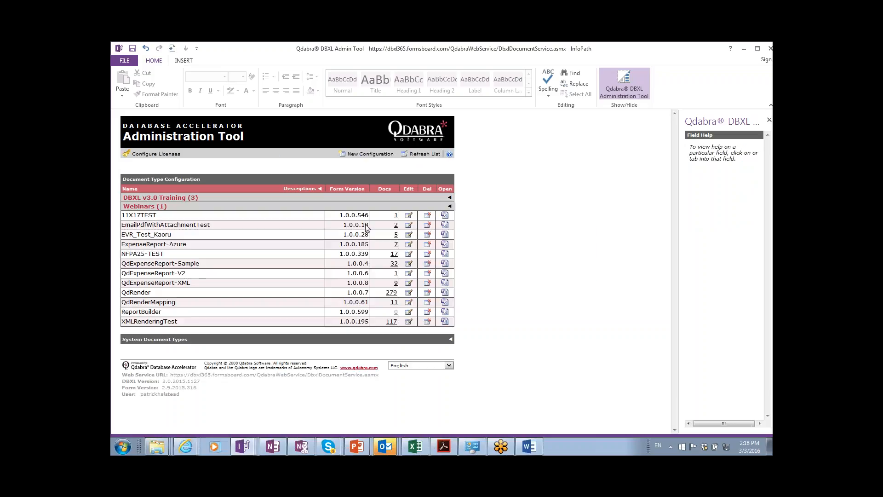
# Expand the DBXL v3.0 Training, Webinars and System Document Types groups, then bring back the Class Agenda slides.
pyautogui.click(450, 199)
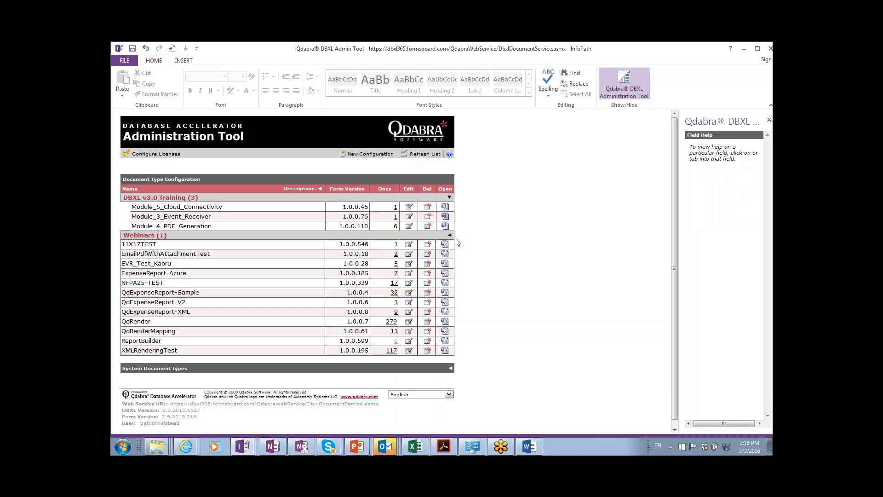
pyautogui.click(451, 236)
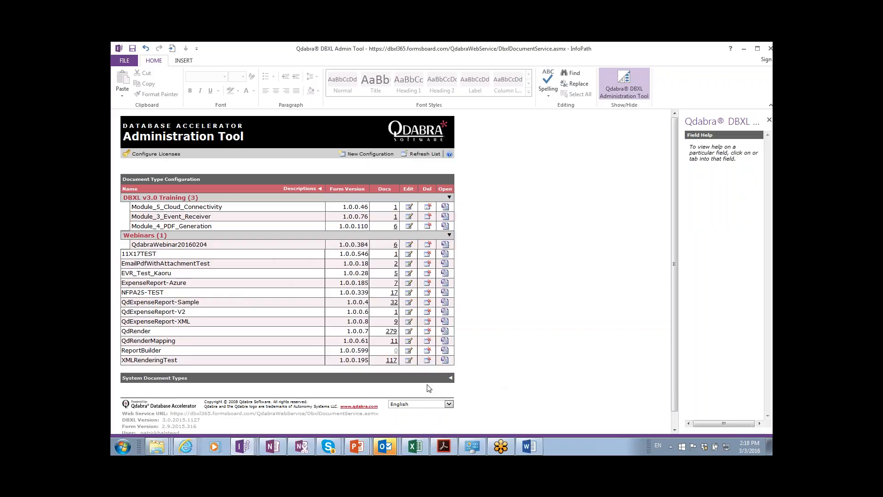
pyautogui.click(451, 379)
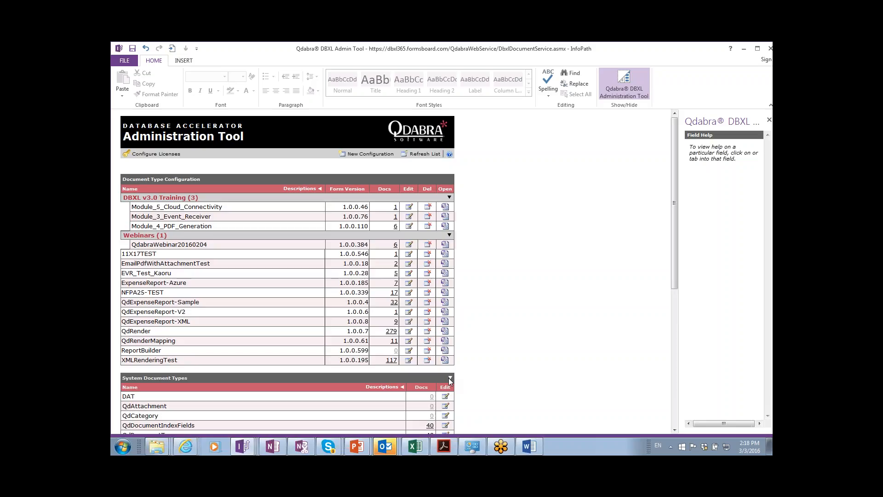
pyautogui.hotkey('alt', 'Tab')
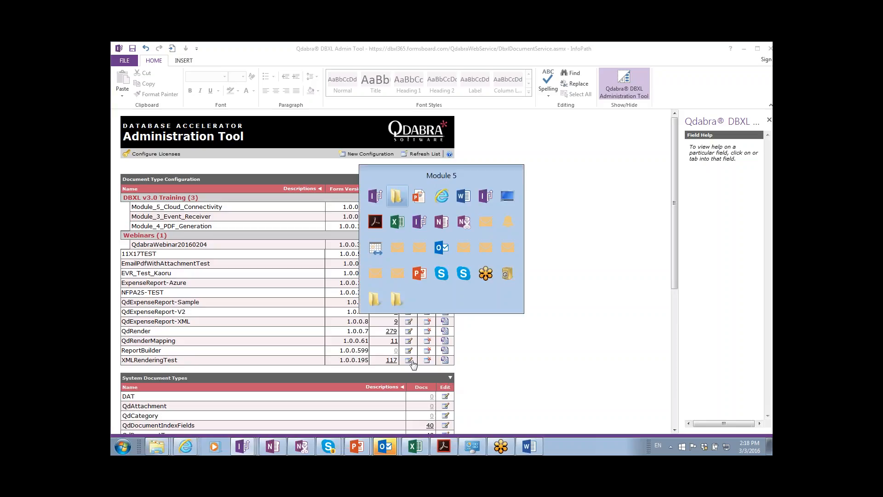
pyautogui.hotkey('alt', 'Tab')
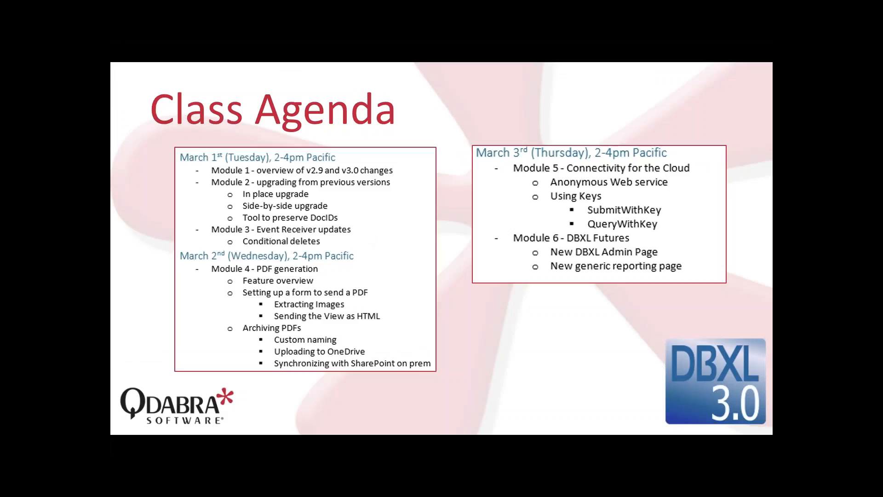
# Switch from the Class Agenda slide show to the Module 5 folder in Windows Explorer.
pyautogui.hotkey('alt', 'Tab')
pyautogui.hotkey('alt', 'Tab')
pyautogui.hotkey('alt', 'Tab')
pyautogui.hotkey('alt', 'Tab')
pyautogui.hotkey('alt', 'Tab')
pyautogui.hotkey('alt', 'Tab')
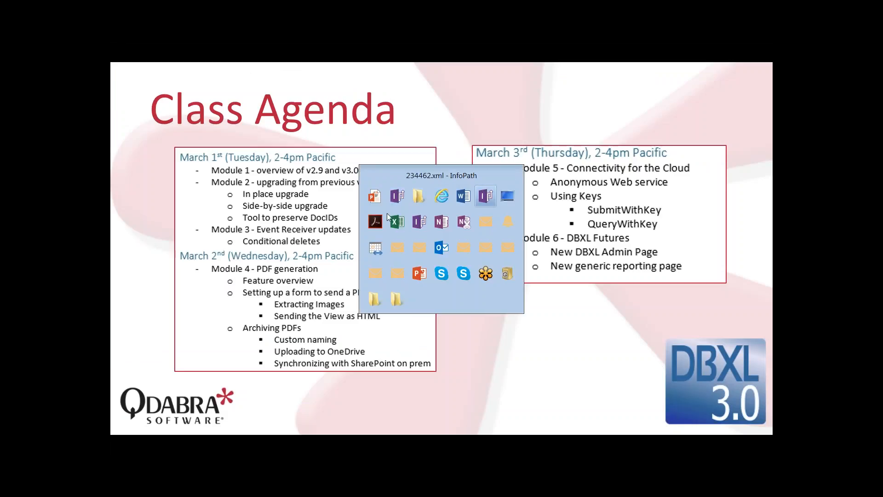
pyautogui.hotkey('alt', 'shift', 'Tab')
pyautogui.hotkey('alt', 'shift', 'Tab')
pyautogui.hotkey('alt', 'shift', 'Tab')
pyautogui.hotkey('alt', 'shift', 'Tab')
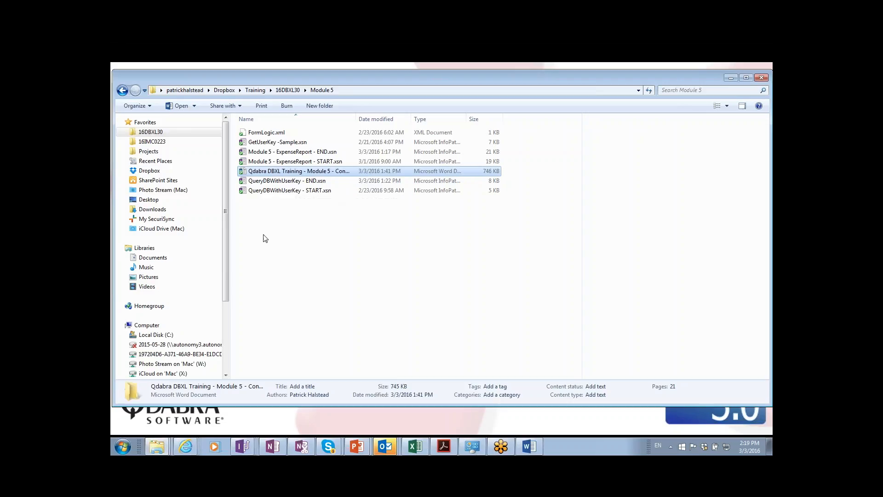
# Open GetUserKey -Sample.xsn in InfoPath design mode from its context menu.
pyautogui.rightClick(278, 144)
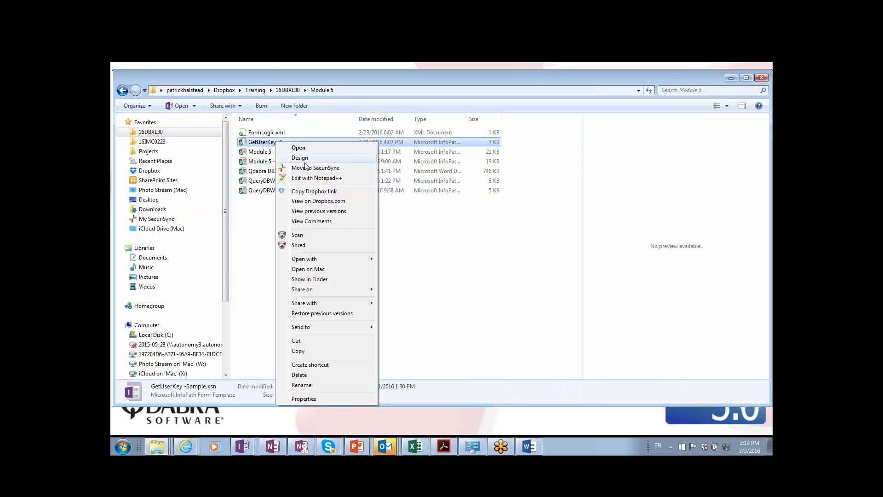
pyautogui.click(306, 157)
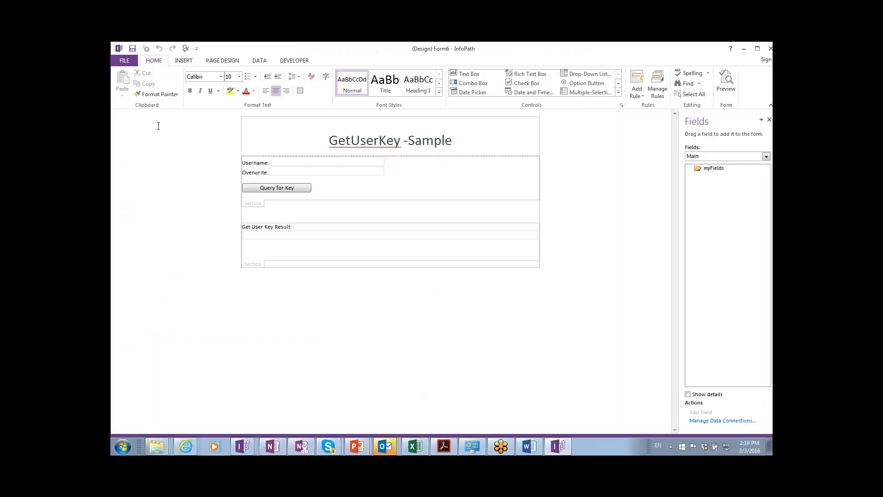
# Select the Username field and launch Preview of the GetUserKey -Sample form.
pyautogui.click(339, 163)
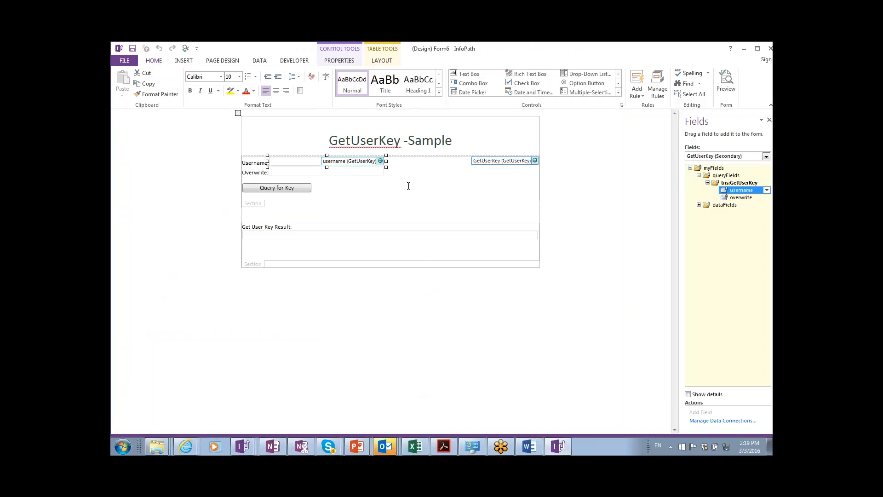
pyautogui.click(726, 81)
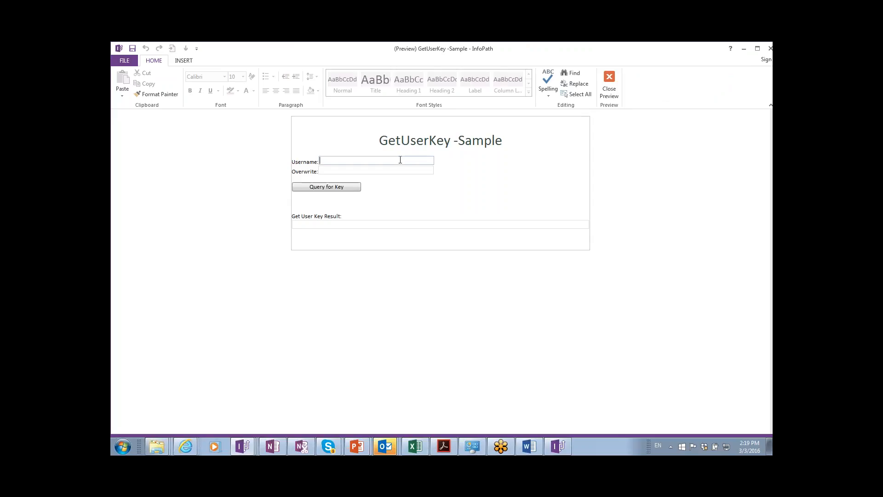
# Enter the training account username with Overwrite true, query for the key, and allow the data connection.
pyautogui.write('Qdabra\\training_user')
pyautogui.press('Tab')
pyautogui.write('true')
pyautogui.press('Tab')
pyautogui.click(357, 189)
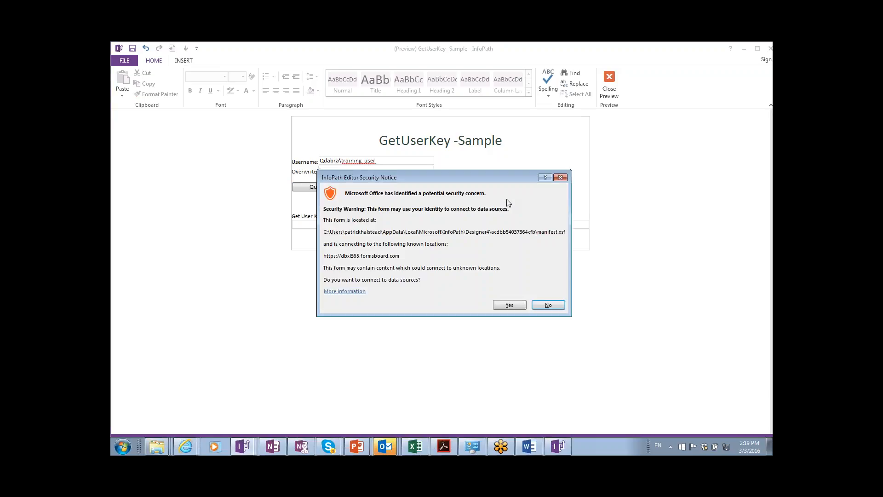
pyautogui.moveTo(488, 184); pyautogui.dragTo(596, 188)
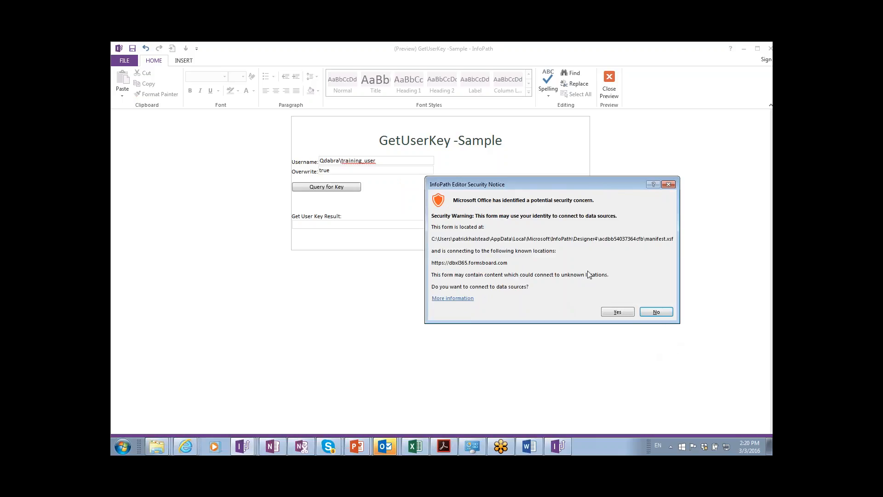
pyautogui.click(618, 312)
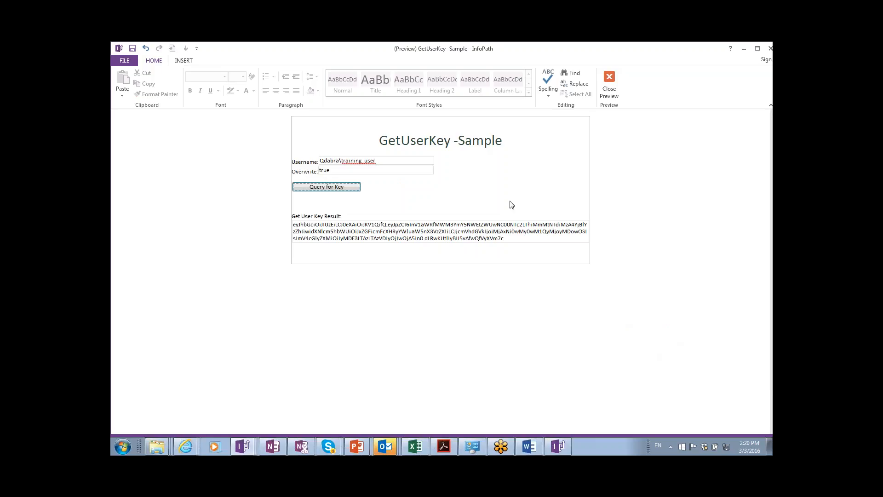
# Close the preview and search the Start menu for 'credential' to reach Credential Manager.
pyautogui.click(606, 85)
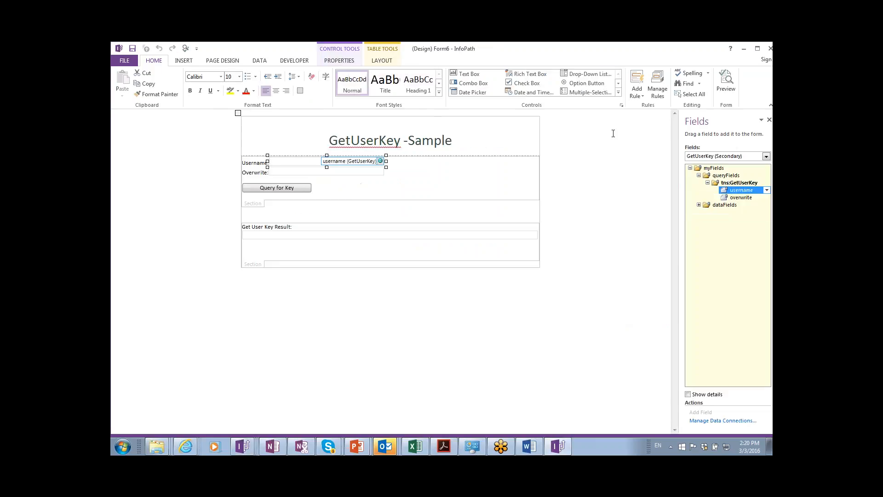
pyautogui.press('super')
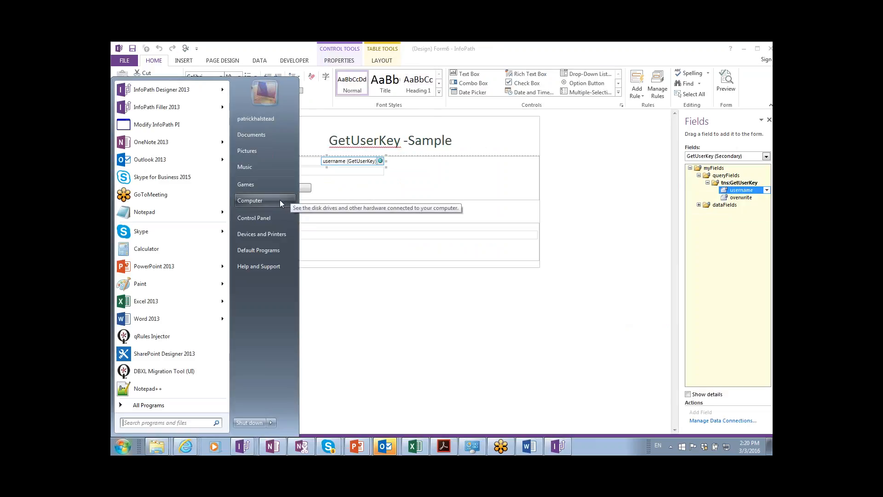
pyautogui.write('credentia')
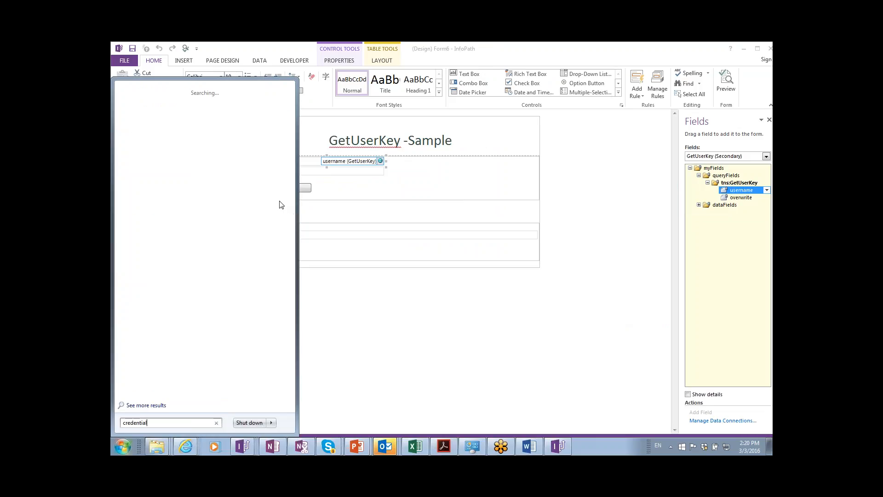
pyautogui.write('l')
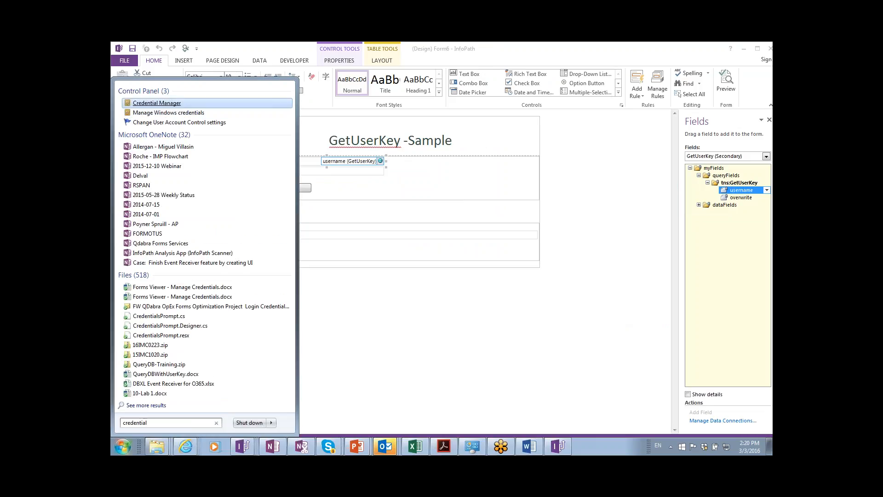
pyautogui.click(156, 103)
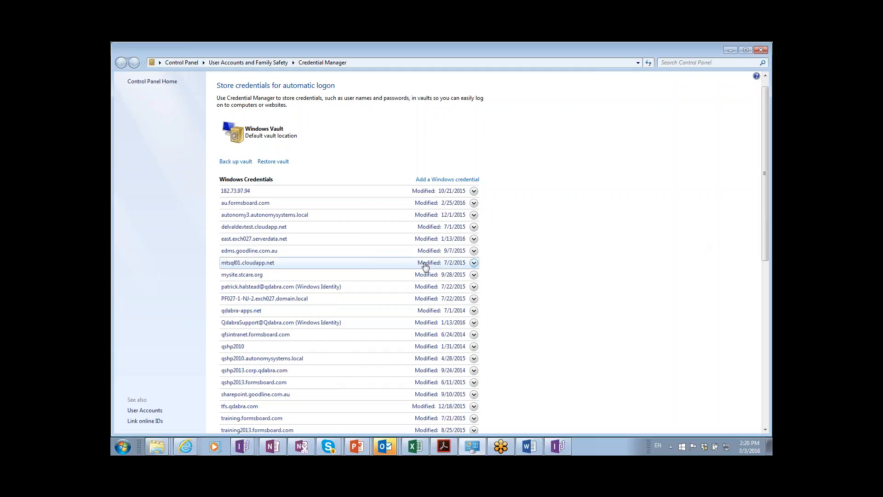
pyautogui.scroll(-4, 425, 266)
pyautogui.scroll(-4, 425, 266)
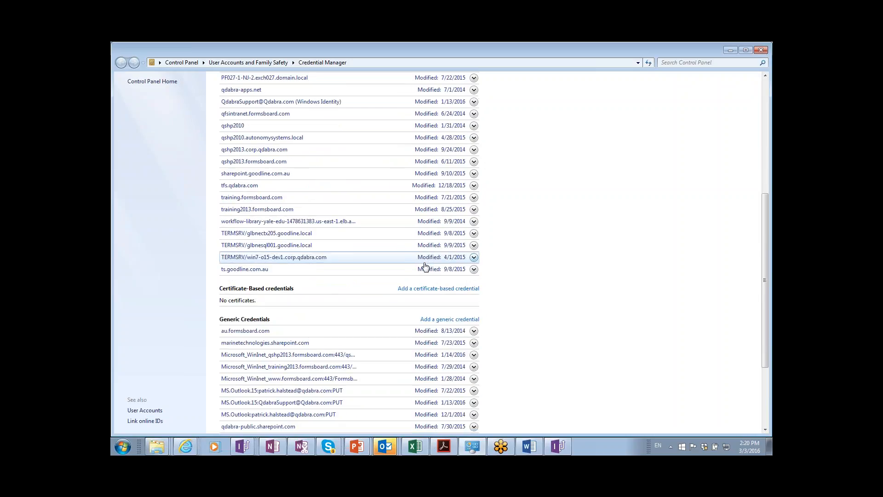
pyautogui.scroll(-3, 425, 266)
pyautogui.scroll(-2, 425, 266)
pyautogui.scroll(10, 424, 266)
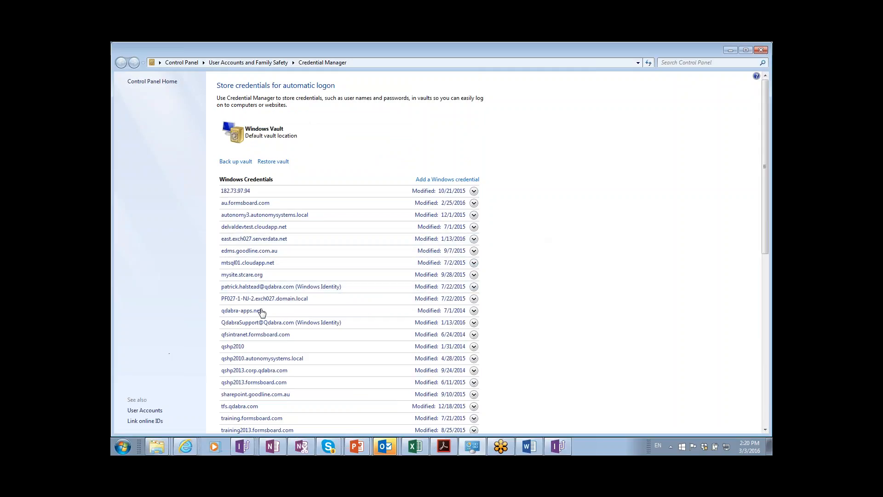
pyautogui.hotkey('alt', 'Tab')
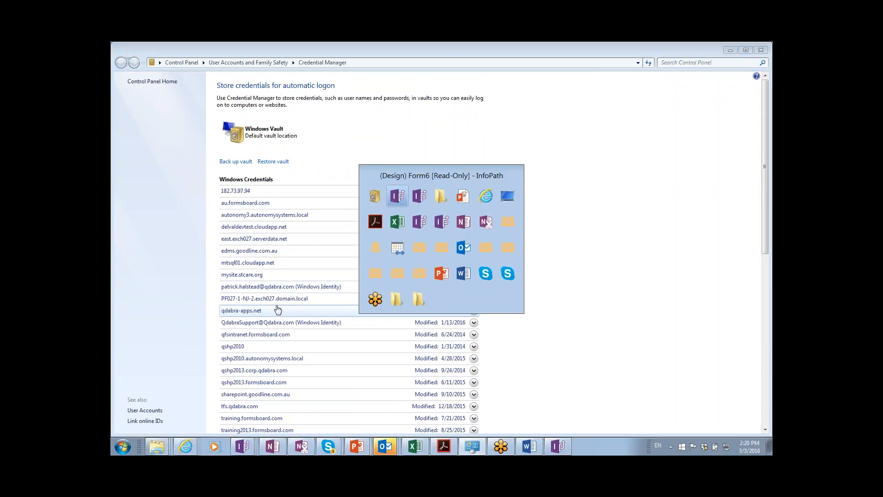
# Close the QueryDBWithUserKeyService, Support, 41391, Qdabra FormsBoard and Control Panel pages.
pyautogui.hotkey('alt', 'Tab')
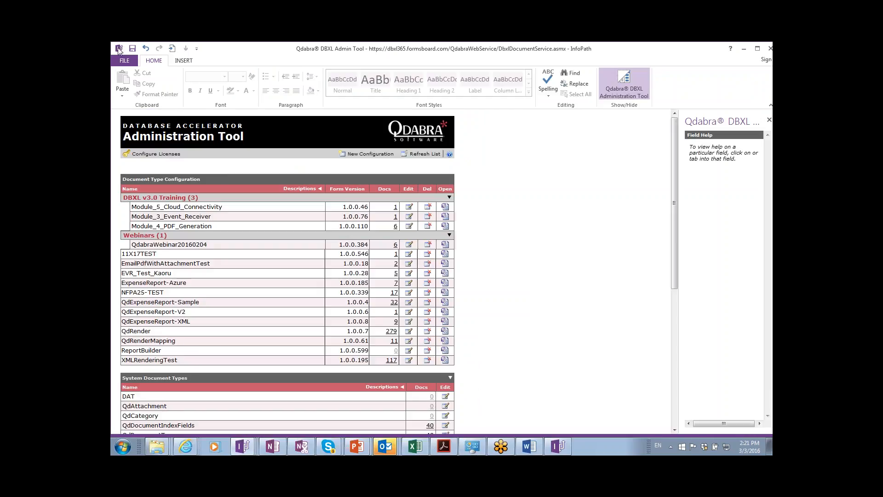
pyautogui.hotkey('alt', 'Tab')
pyautogui.hotkey('alt', 'Tab')
pyautogui.hotkey('alt', 'Tab')
pyautogui.hotkey('alt', 'Tab')
pyautogui.hotkey('alt', 'Tab')
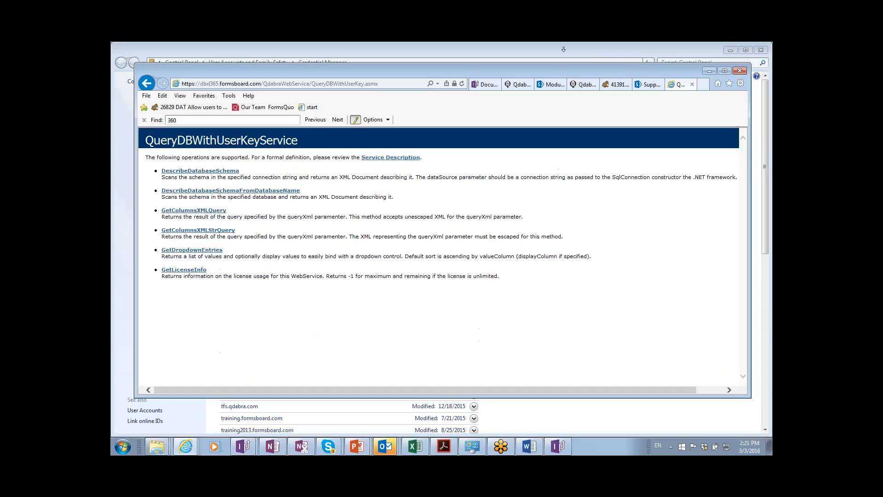
pyautogui.hotkey('ctrl', 'w')
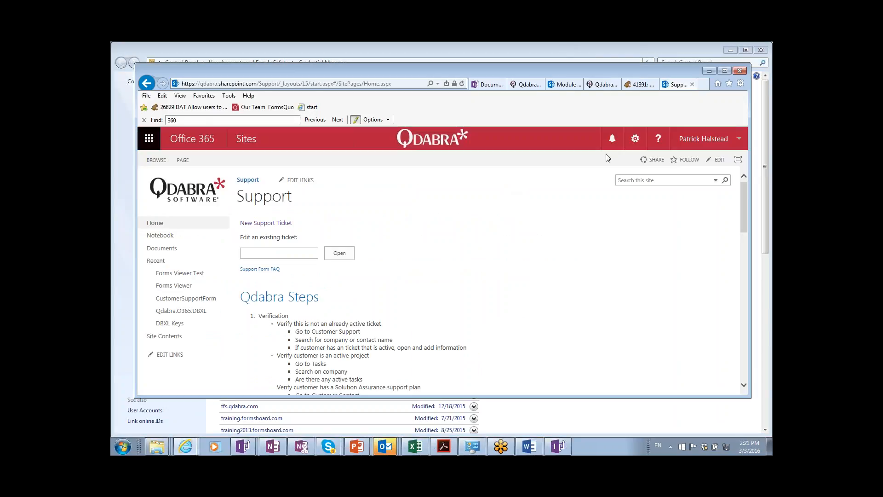
pyautogui.hotkey('ctrl', 'w')
pyautogui.hotkey('ctrl', 'w')
pyautogui.hotkey('ctrl', 'w')
pyautogui.click(572, 87)
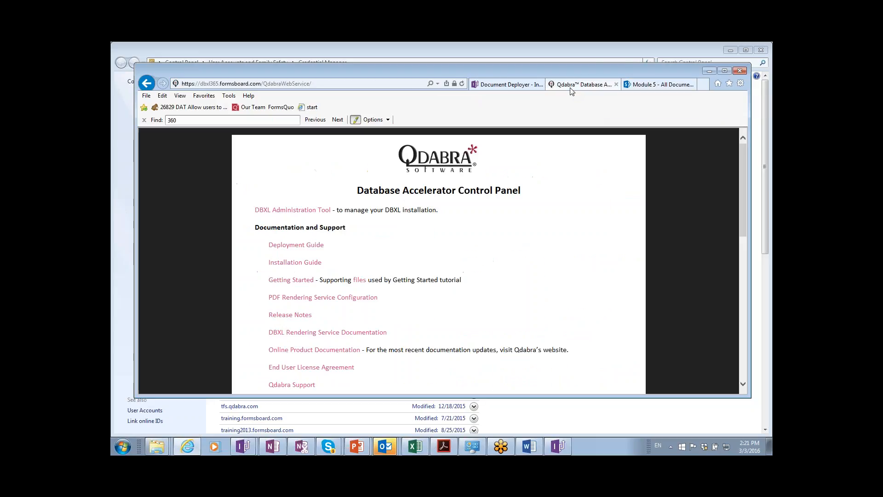
pyautogui.hotkey('ctrl', 'w')
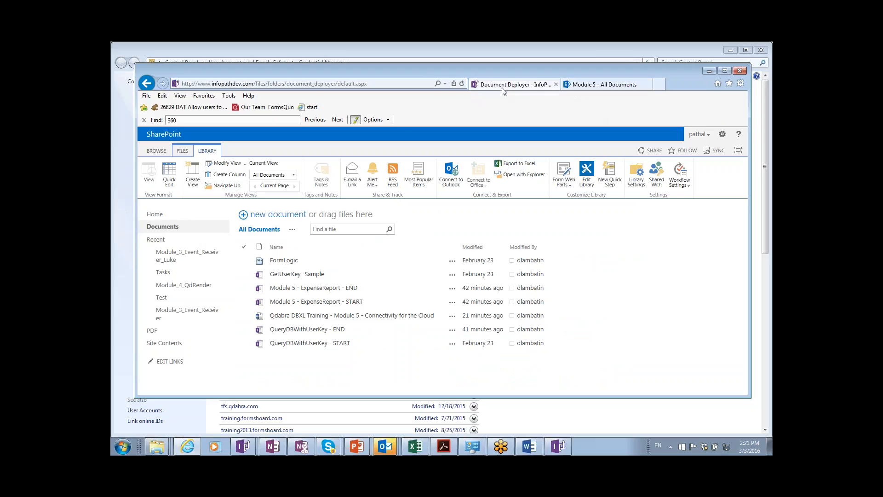
# Close the Document Deployer page and the browser, then switch to the Module 5 folder.
pyautogui.click(503, 88)
pyautogui.hotkey('ctrl', 'w')
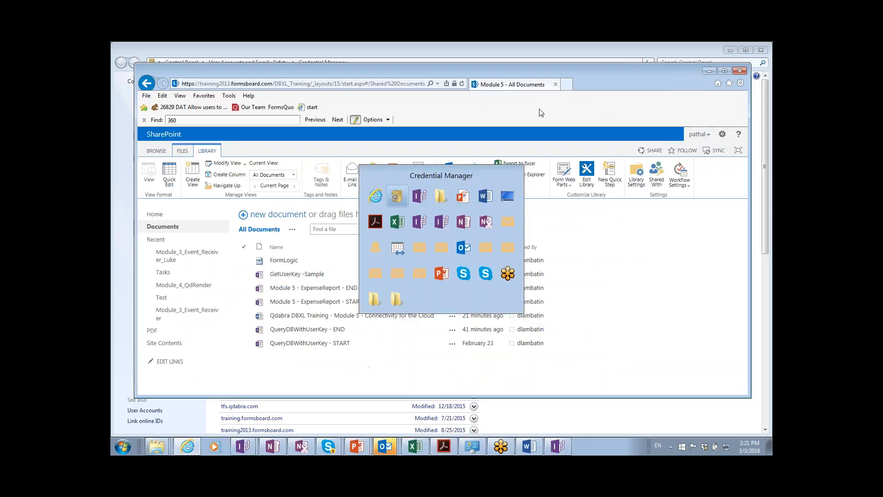
pyautogui.hotkey('ctrl', 'w')
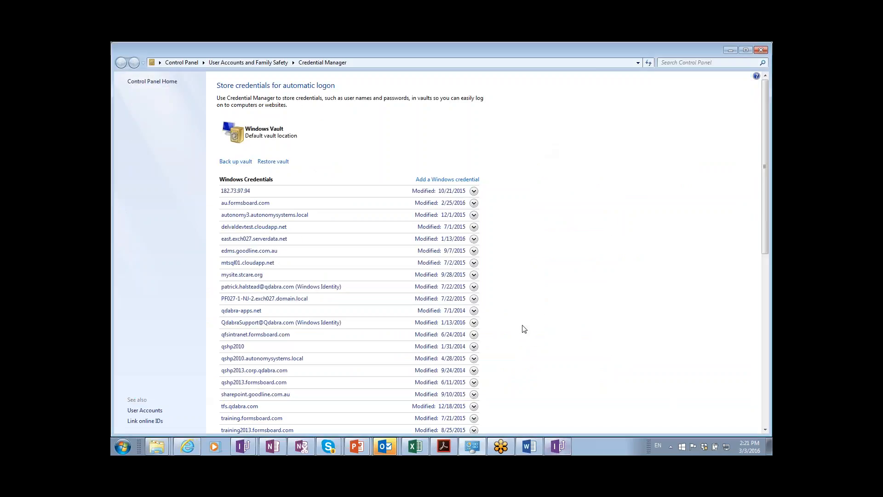
pyautogui.hotkey('alt', 'Tab')
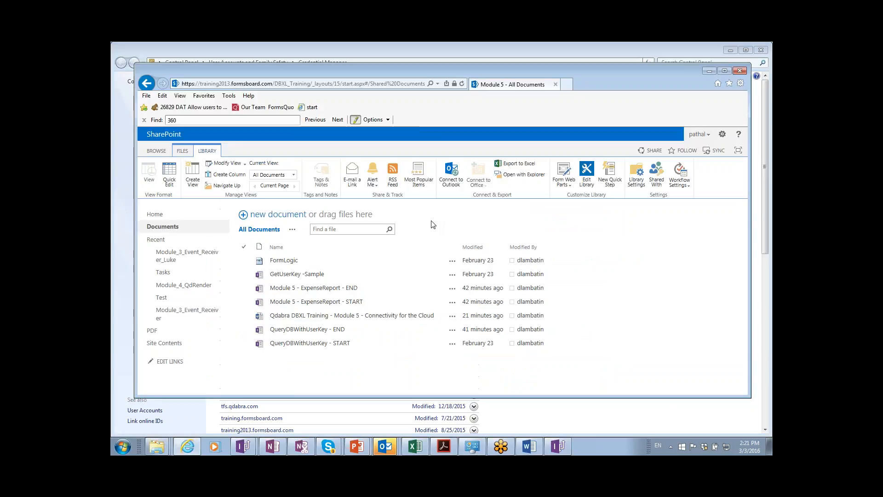
pyautogui.hotkey('alt', 'Tab')
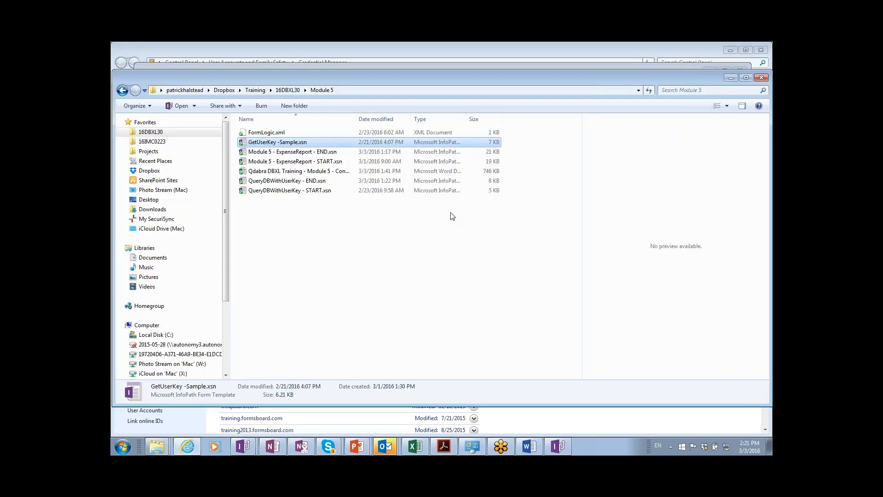
# Open GetUserKey -Sample.xsn for design and close the blank Form6 design window.
pyautogui.rightClick(324, 145)
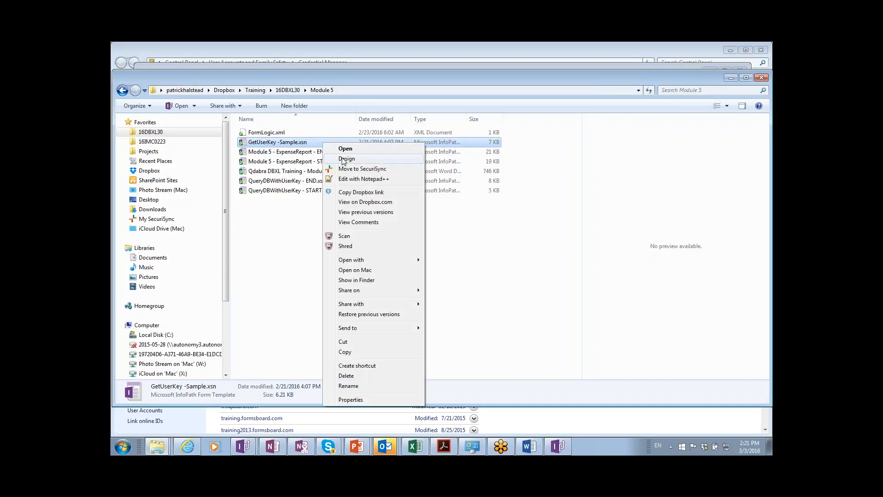
pyautogui.click(343, 158)
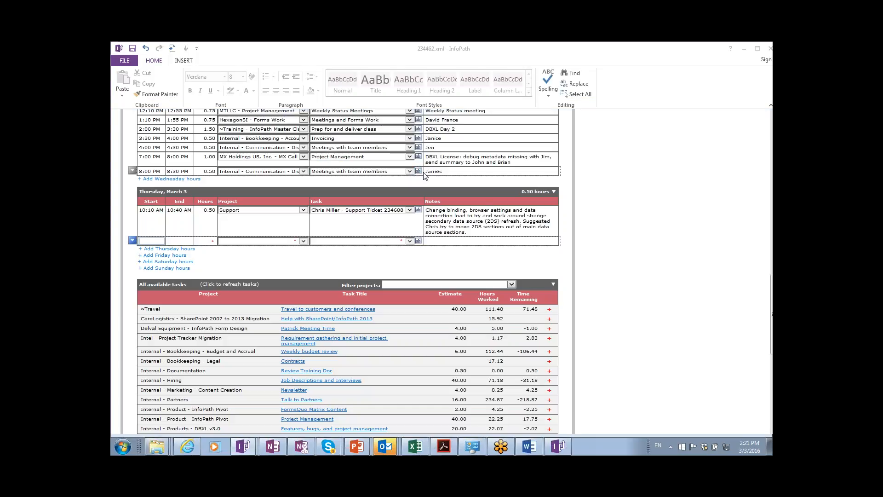
pyautogui.hotkey('alt', 'Tab')
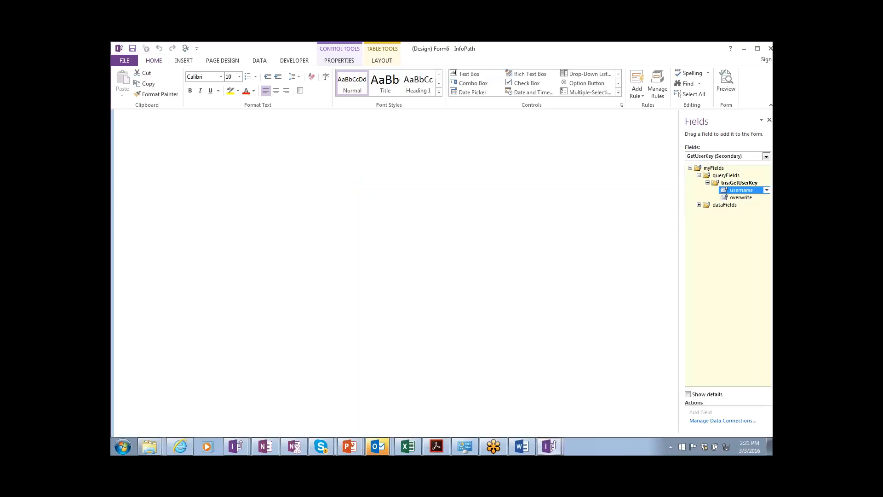
pyautogui.click(118, 48)
pyautogui.click(138, 115)
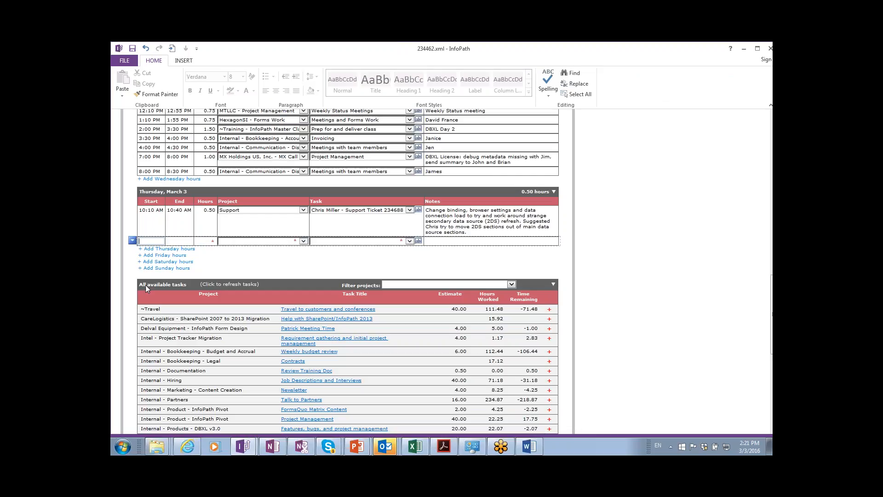
# Remove the empty Thursday row, save the timesheet, and close its window.
pyautogui.click(132, 240)
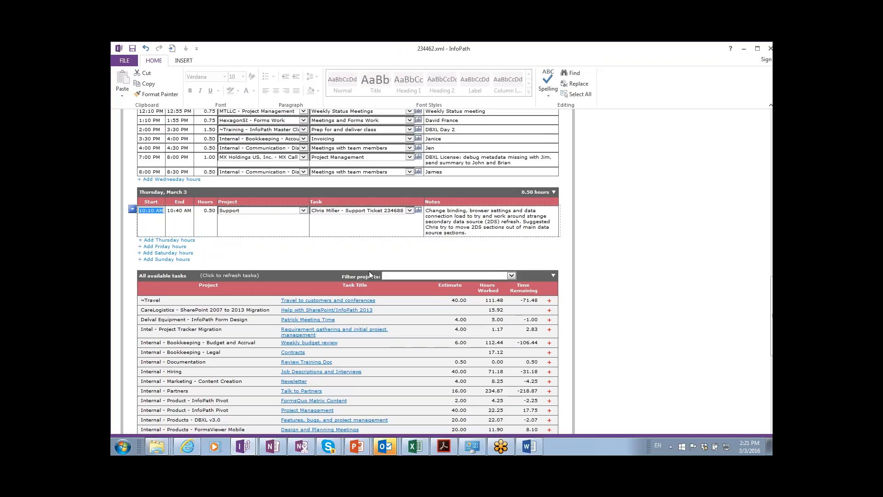
pyautogui.scroll(2, 369, 270)
pyautogui.scroll(10, 370, 264)
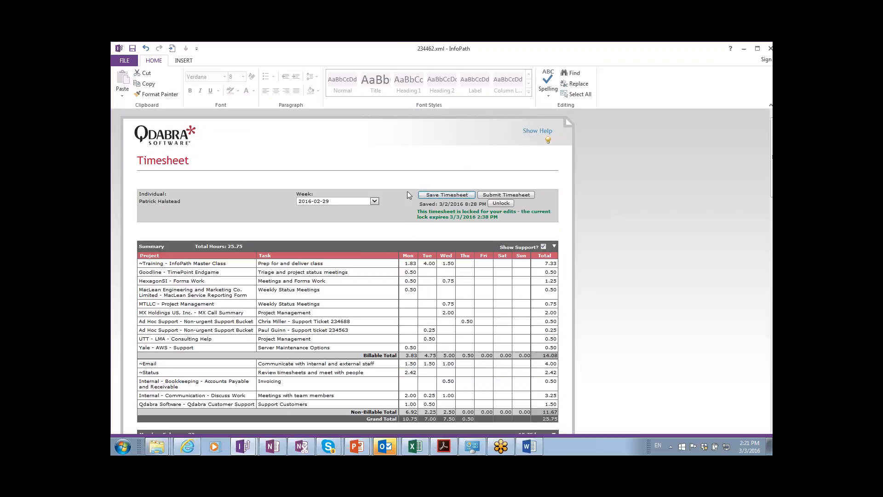
pyautogui.click(442, 196)
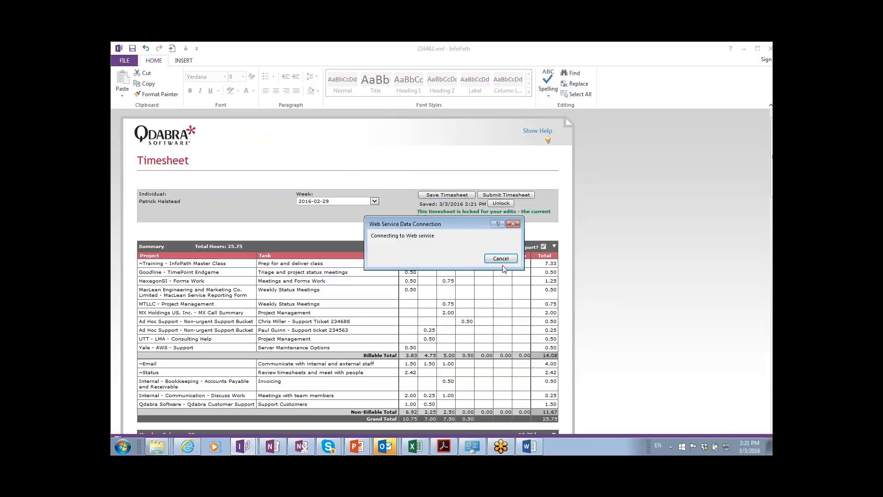
pyautogui.click(434, 270)
pyautogui.doubleClick(119, 49)
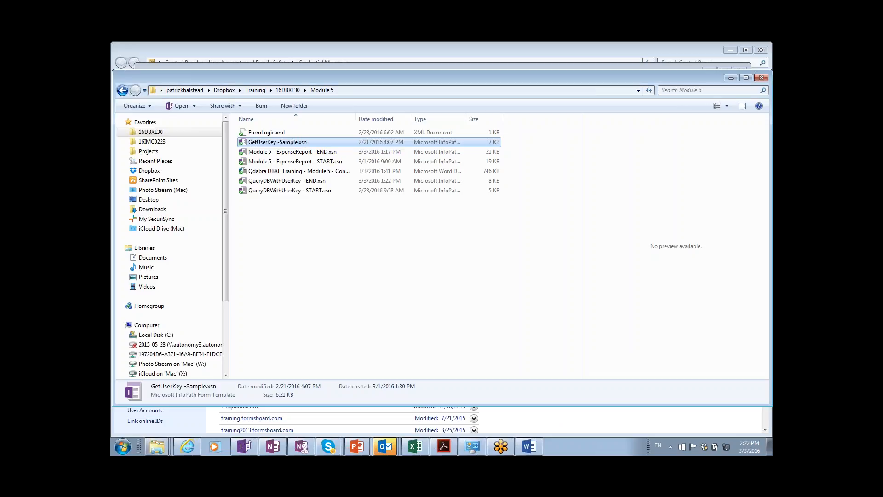
# Start Task Manager and end the leftover Internet Explorer process.
pyautogui.rightClick(571, 449)
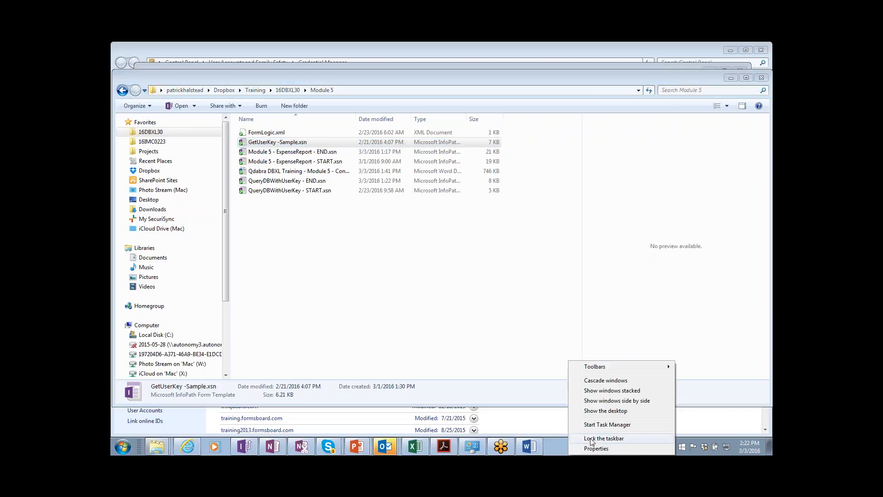
pyautogui.click(598, 424)
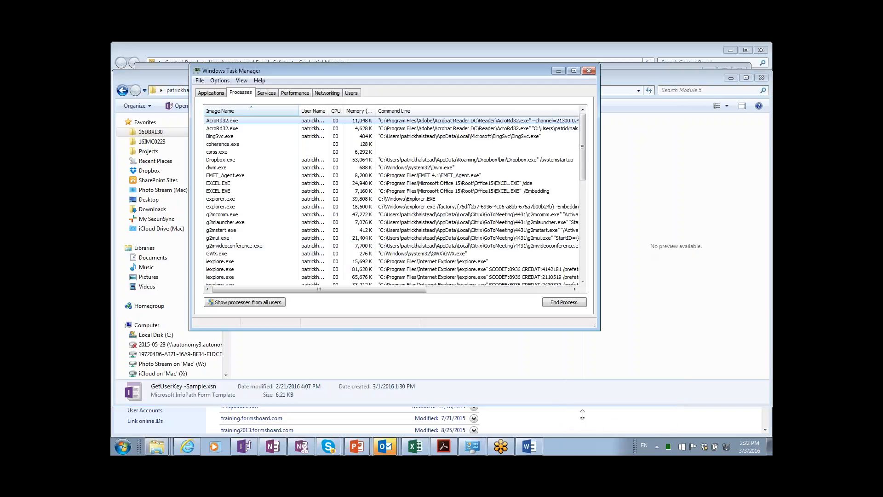
pyautogui.click(237, 238)
pyautogui.scroll(-6, 236, 211)
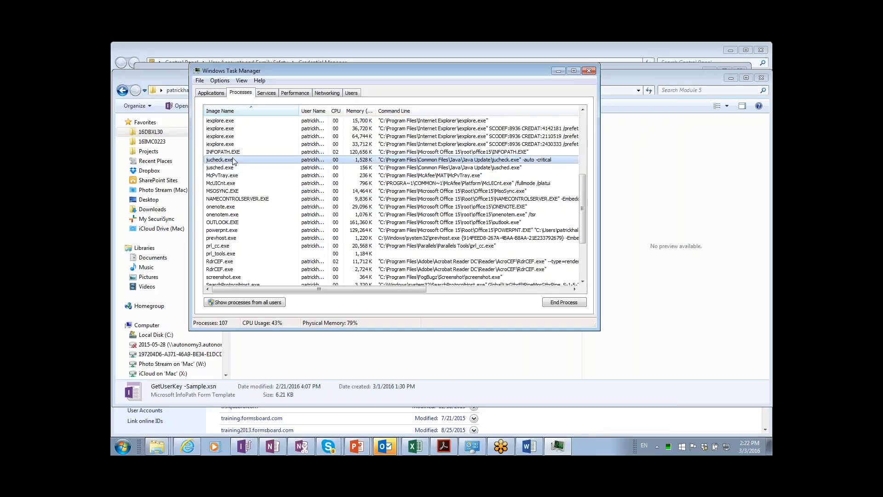
pyautogui.hotkey('alt', 'Tab')
pyautogui.hotkey('alt', 'Tab')
pyautogui.hotkey('alt', 'Tab')
pyautogui.hotkey('alt', 'Tab')
pyautogui.hotkey('alt', 'Tab')
pyautogui.hotkey('alt', 'Tab')
pyautogui.hotkey('alt', 'Tab')
pyautogui.hotkey('alt', 'Tab')
pyautogui.hotkey('alt', 'Tab')
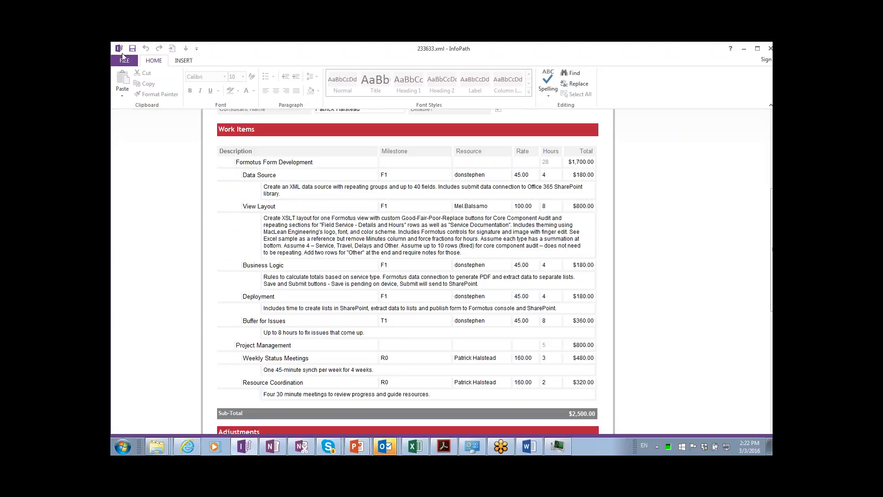
# Close the open InfoPath form, end INFOPATH.EXE, and close Task Manager.
pyautogui.click(120, 52)
pyautogui.click(120, 51)
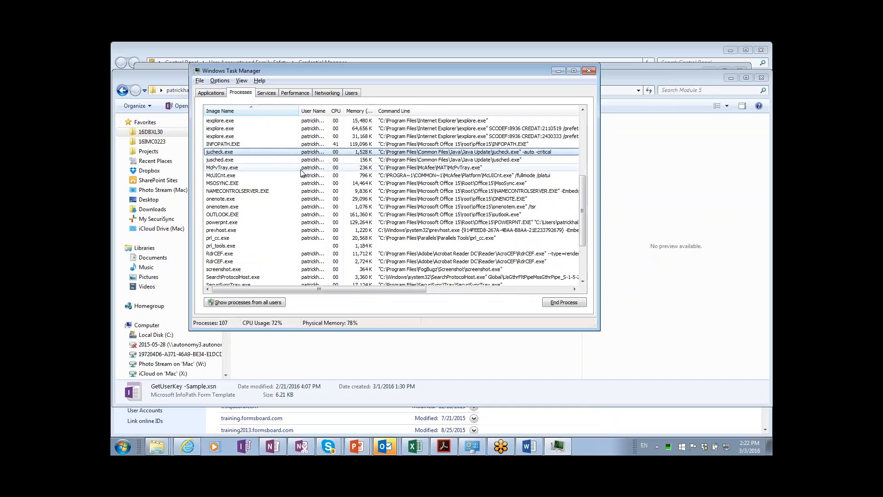
pyautogui.click(245, 144)
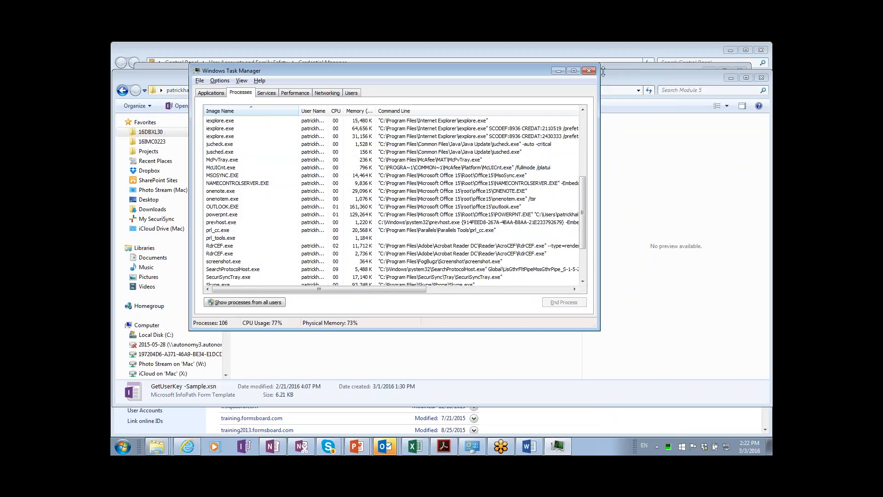
pyautogui.click(588, 71)
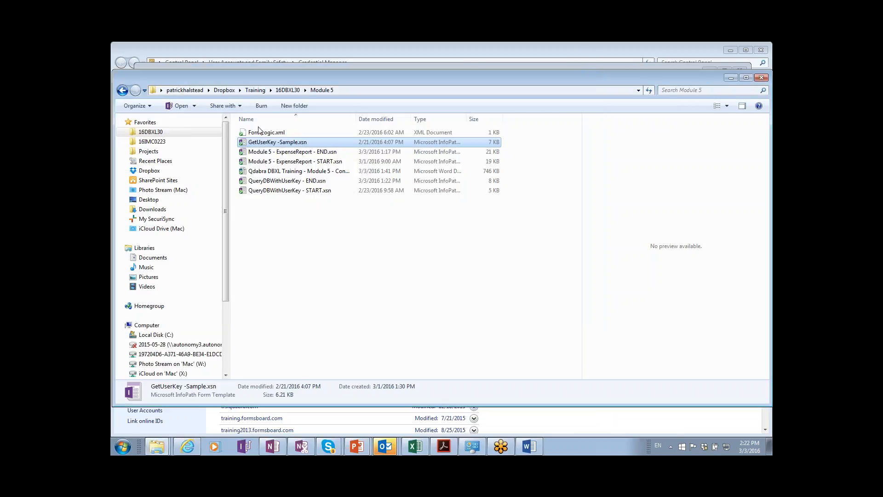
# Open GetUserKey -Sample.xsn in design mode and review its GetUserKey connection to DbxlKeyService.asmx.
pyautogui.rightClick(268, 145)
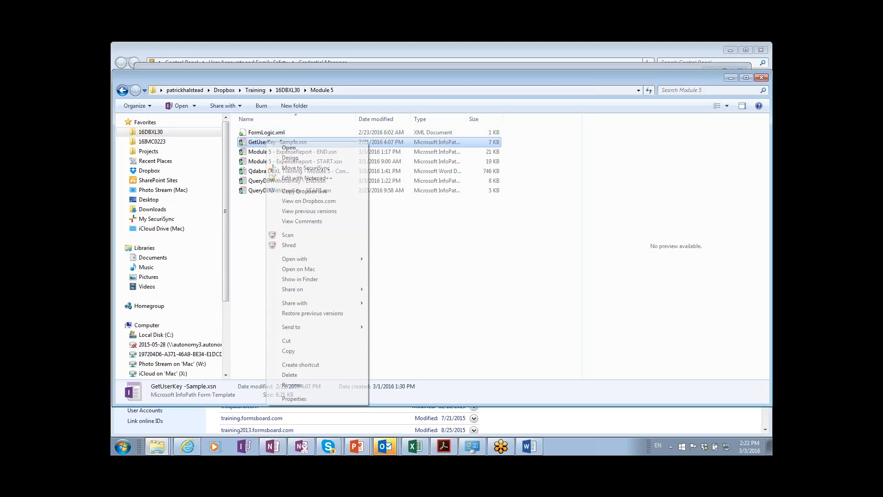
pyautogui.click(288, 158)
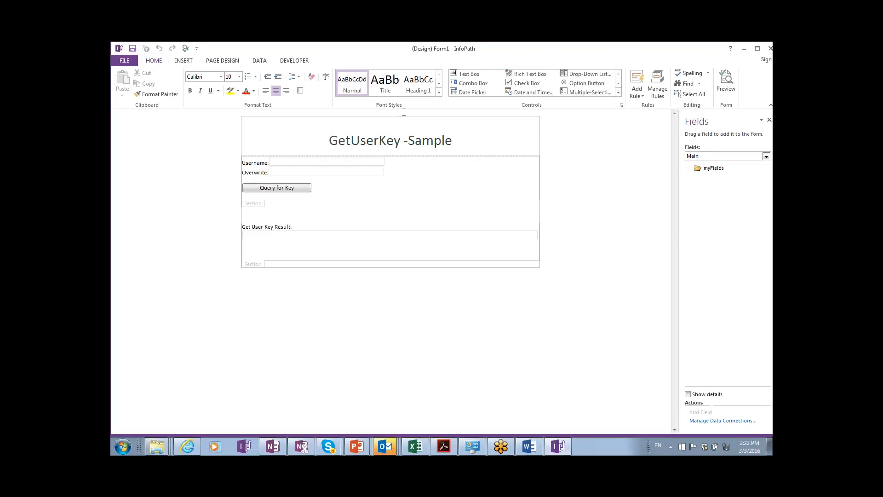
pyautogui.click(260, 60)
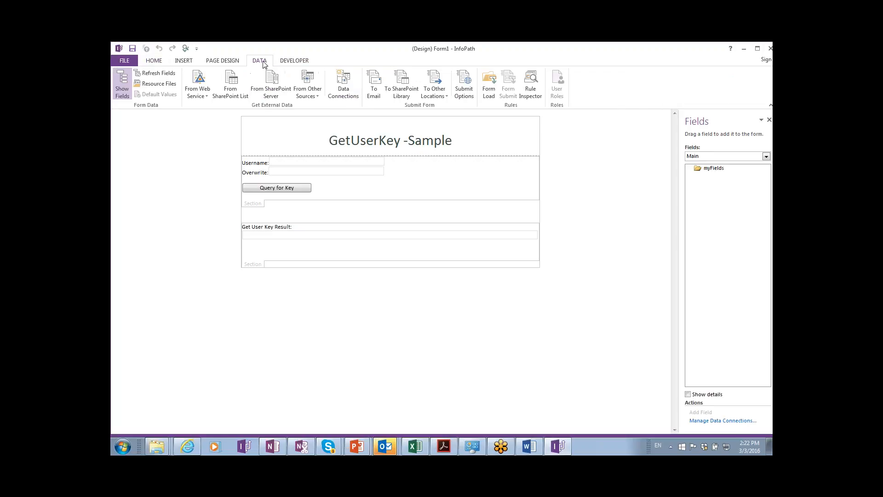
pyautogui.click(342, 85)
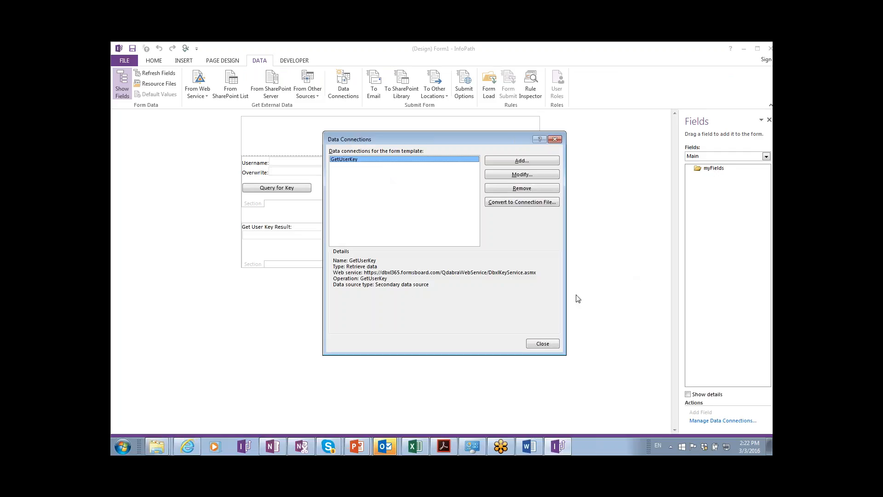
pyautogui.click(545, 344)
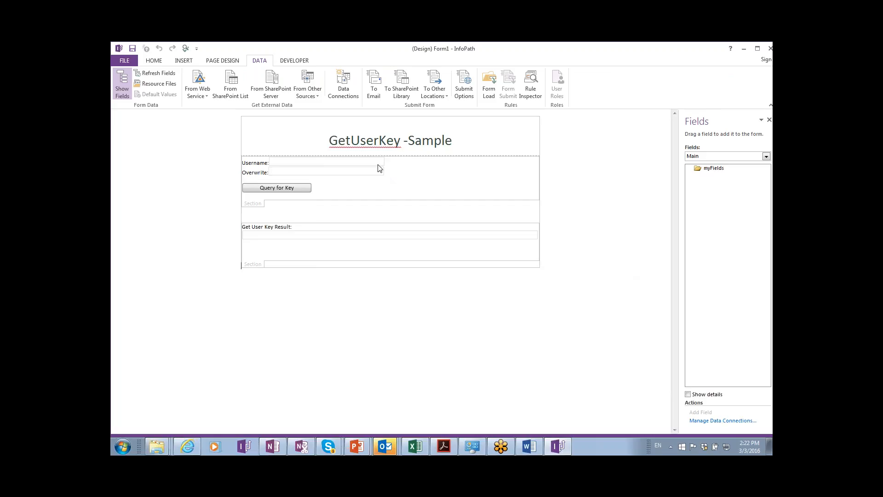
# Preview the form, enter a 'Qdabra\' username, and query the web service, allowing data connections.
pyautogui.click(185, 48)
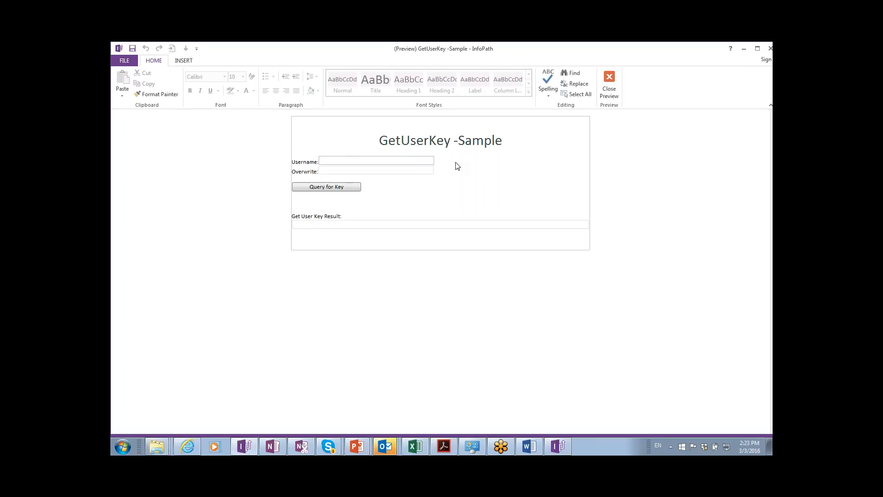
pyautogui.write('Qdabra\\training_user')
pyautogui.press('Tab')
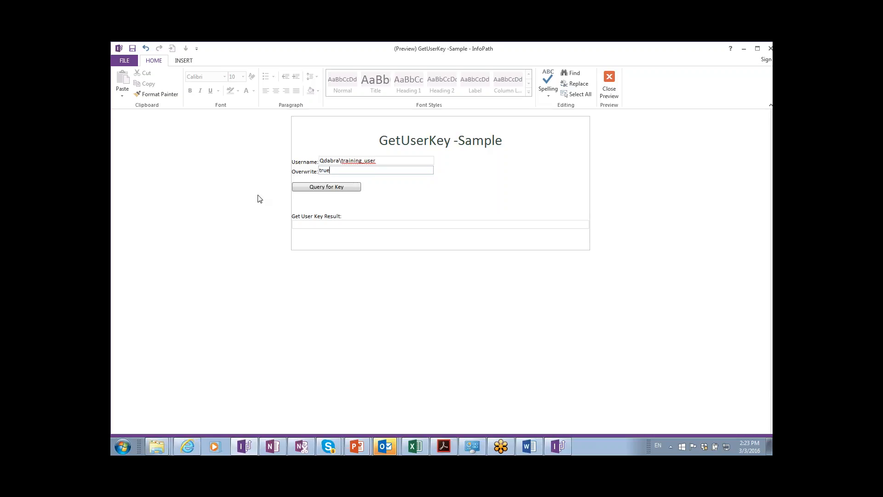
pyautogui.click(316, 192)
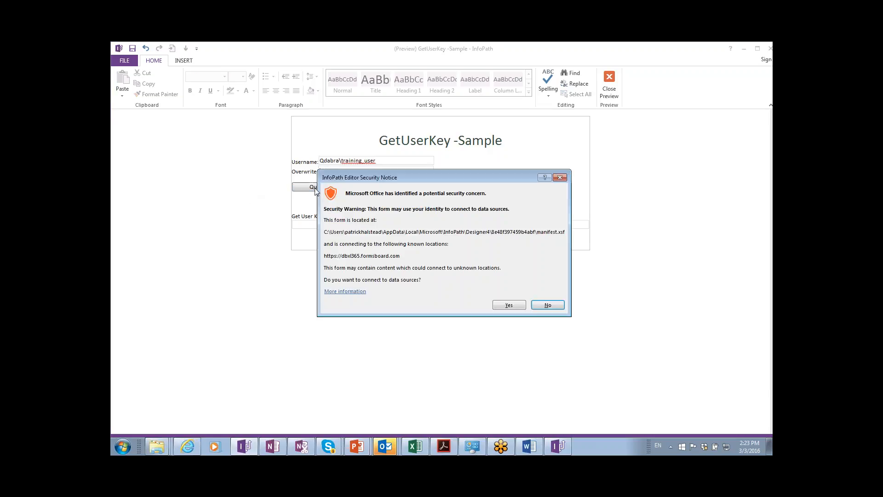
pyautogui.click(509, 305)
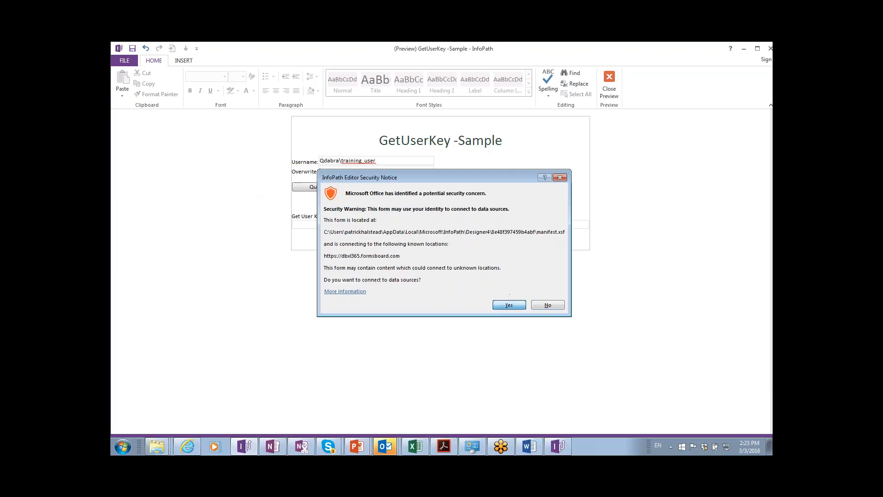
# Select the generated key in Get User Key Result, then close the preview.
pyautogui.click(361, 232)
pyautogui.moveTo(504, 237); pyautogui.dragTo(315, 215)
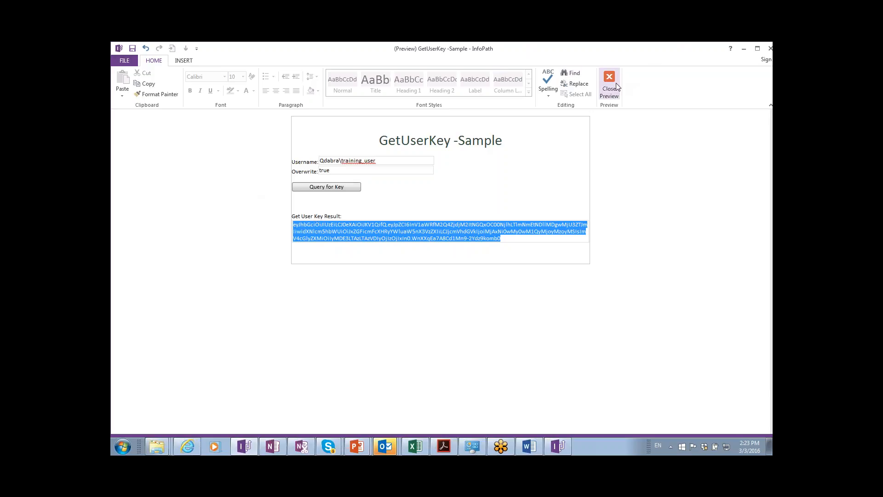
pyautogui.click(757, 55)
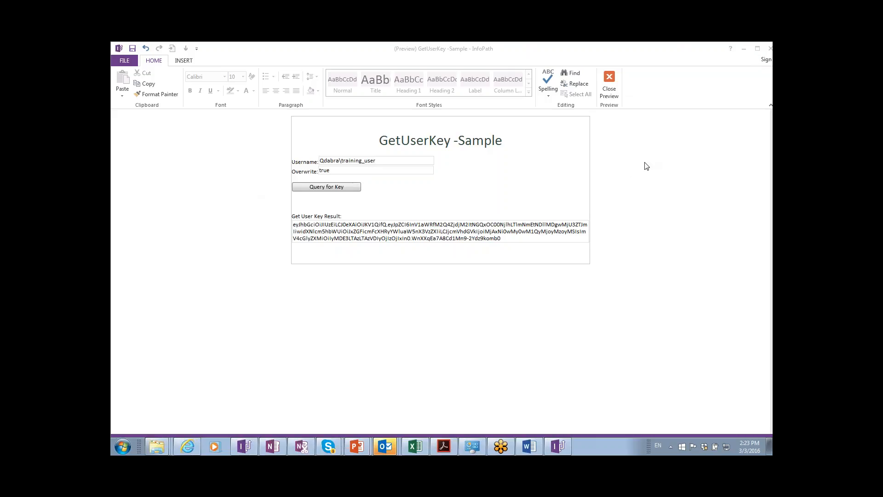
pyautogui.click(605, 180)
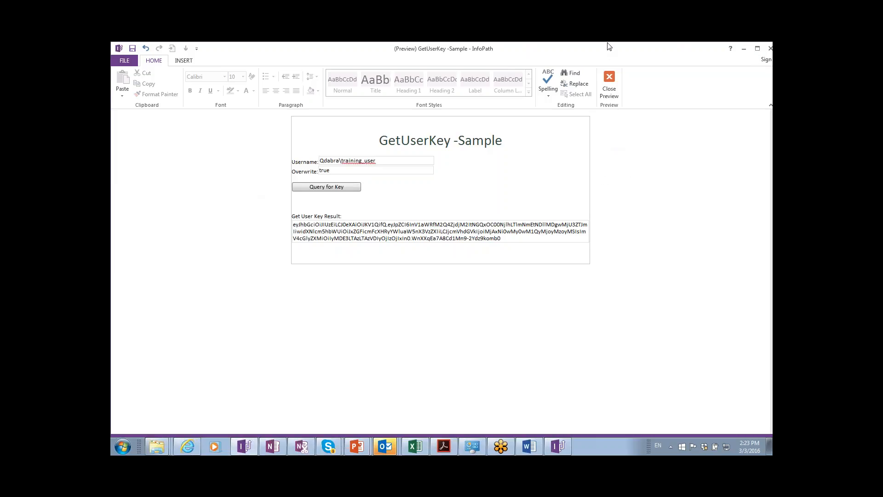
pyautogui.click(609, 83)
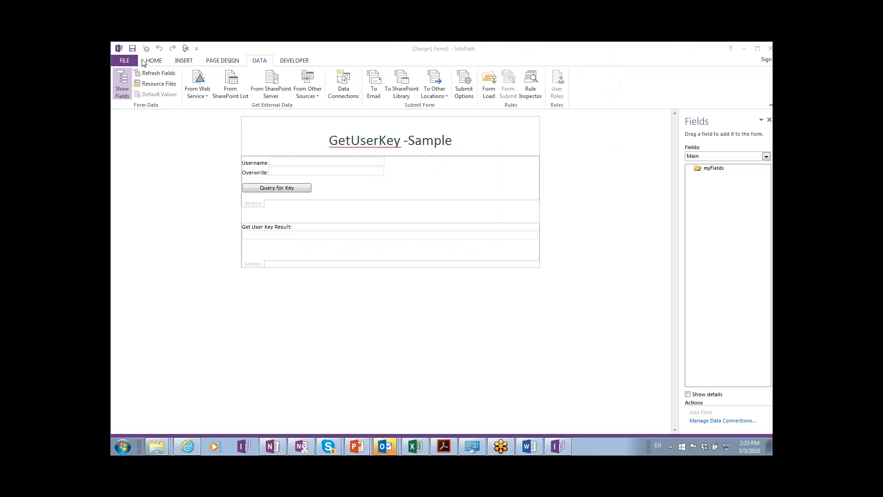
pyautogui.click(120, 49)
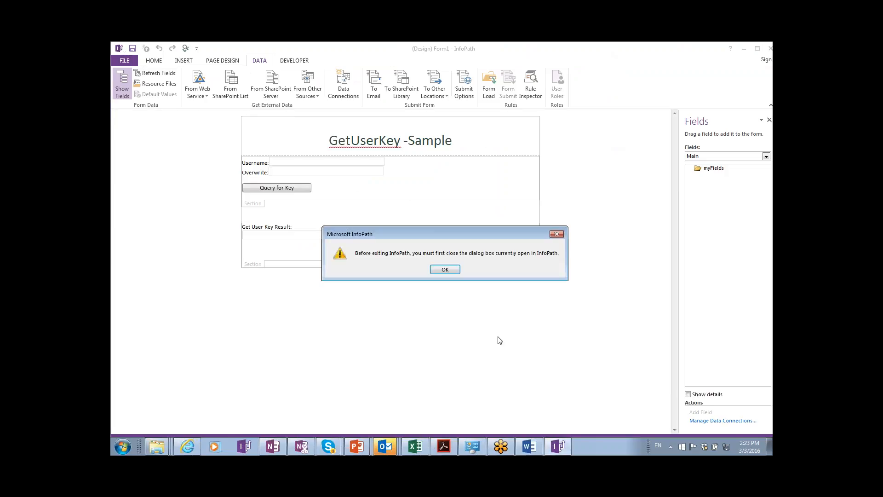
# Dismiss the 'Before exiting InfoPath' warning and switch away from the InfoPath window.
pyautogui.click(449, 270)
pyautogui.click(764, 53)
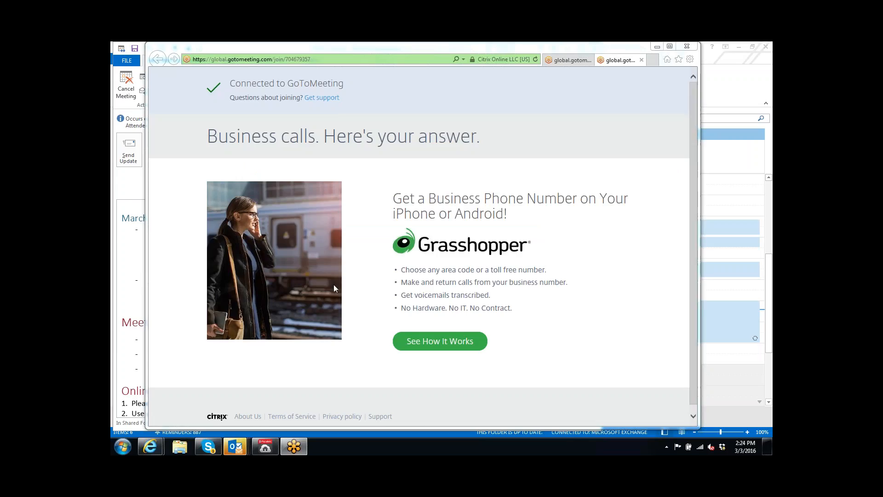
pyautogui.press('super')
pyautogui.write('c')
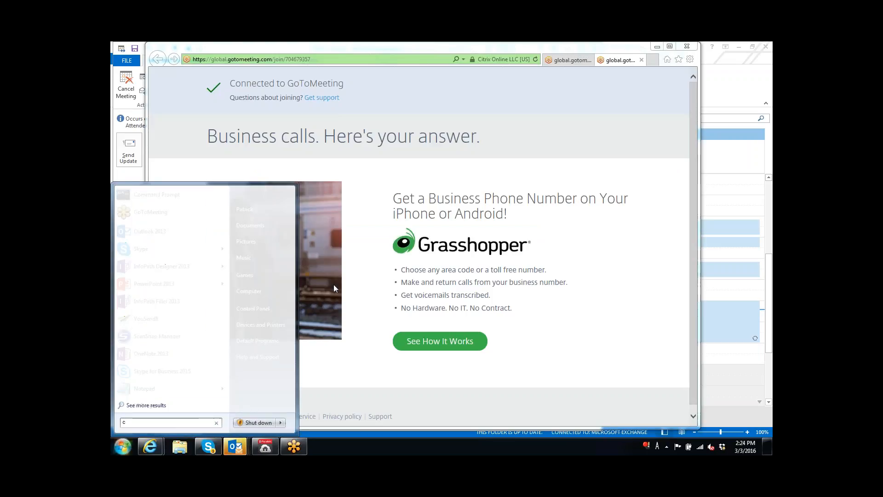
pyautogui.write('redential')
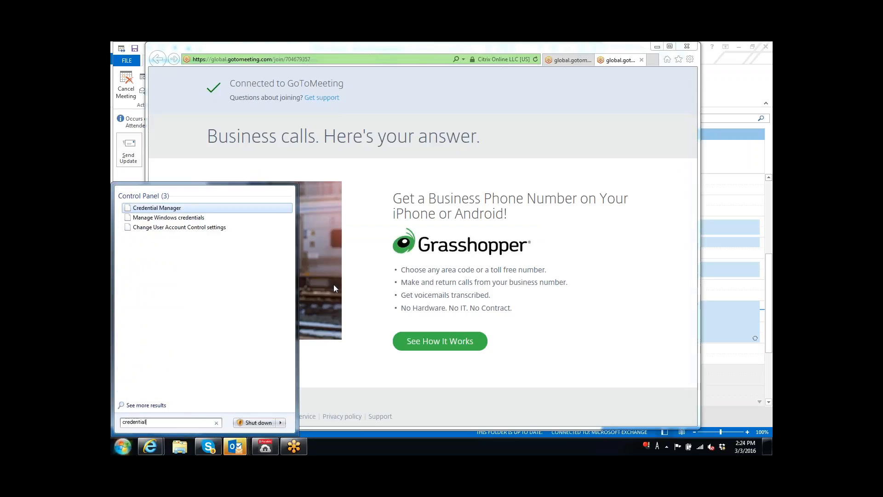
pyautogui.press('Return')
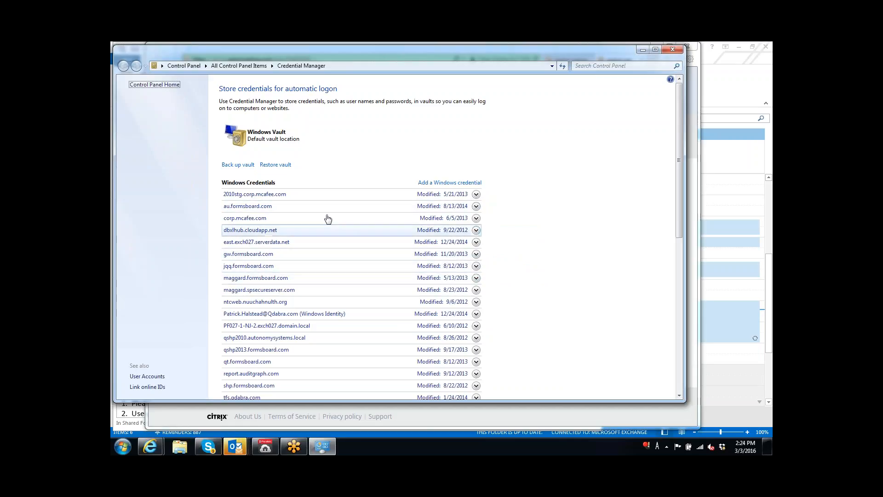
pyautogui.doubleClick(119, 50)
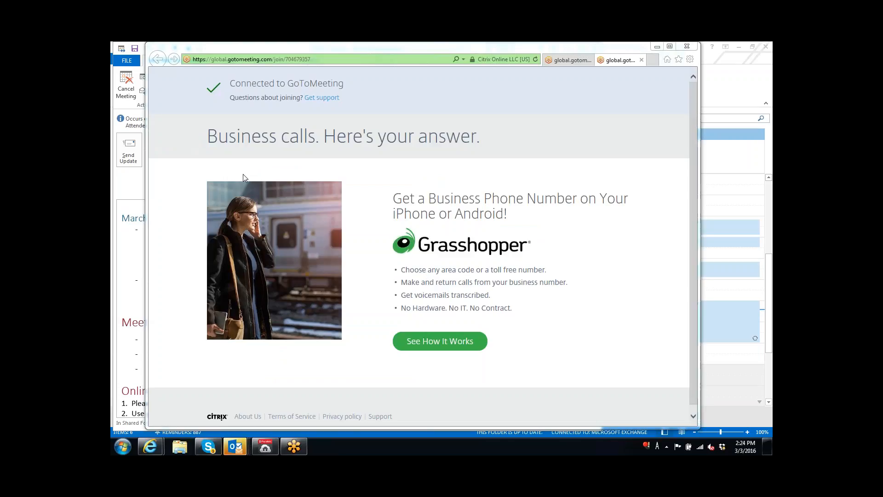
# Browse Explorer to Training > 16DBXL30 > Module 5 and select GetUserKey -Sample.xsn.
pyautogui.click(189, 446)
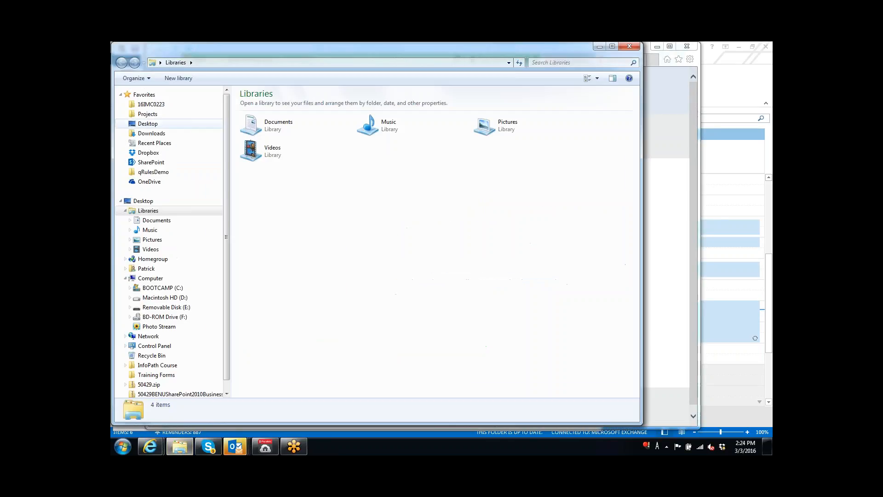
pyautogui.click(157, 105)
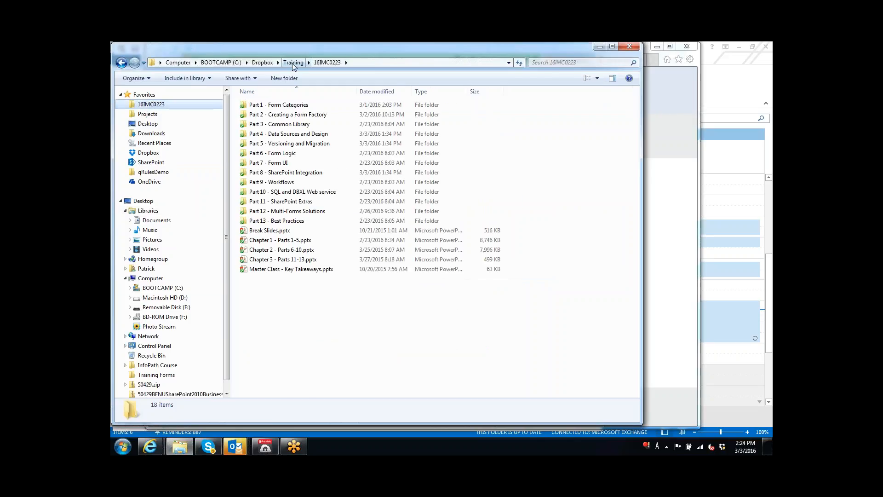
pyautogui.click(293, 63)
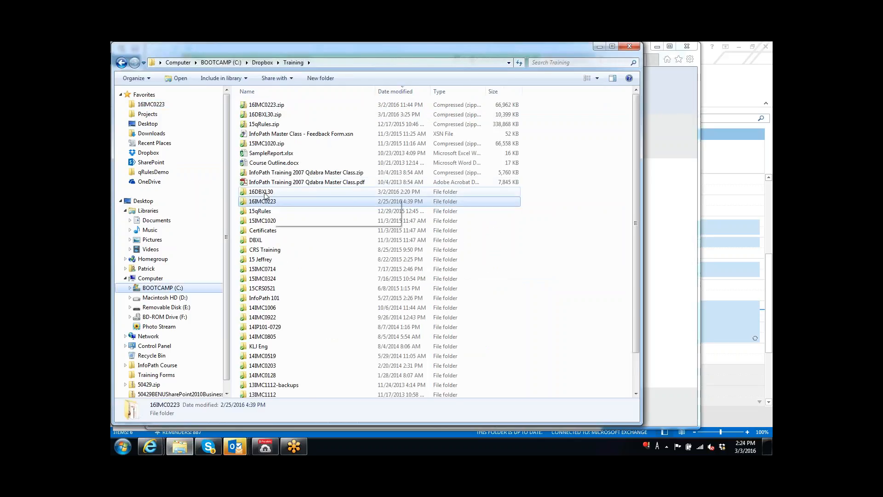
pyautogui.doubleClick(261, 192)
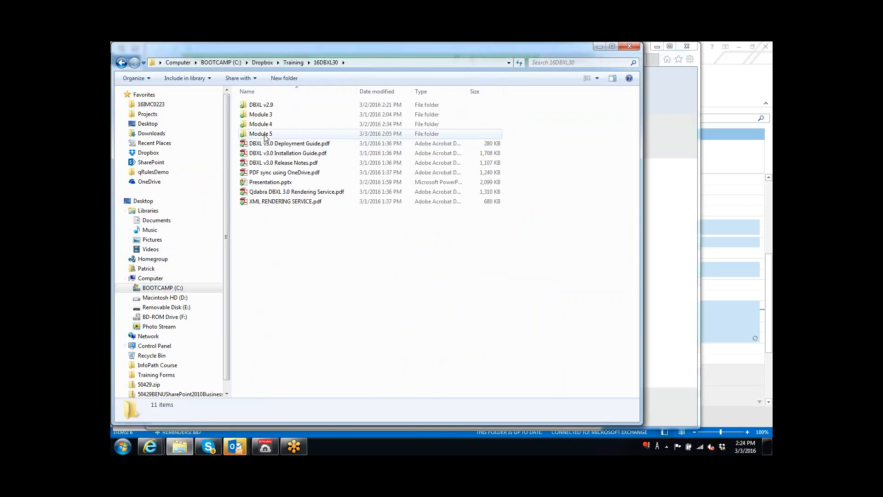
pyautogui.doubleClick(265, 134)
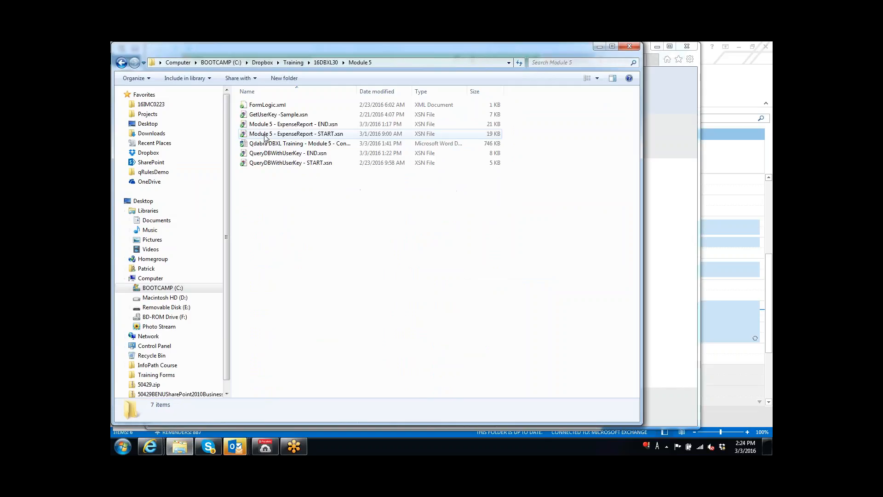
pyautogui.click(295, 117)
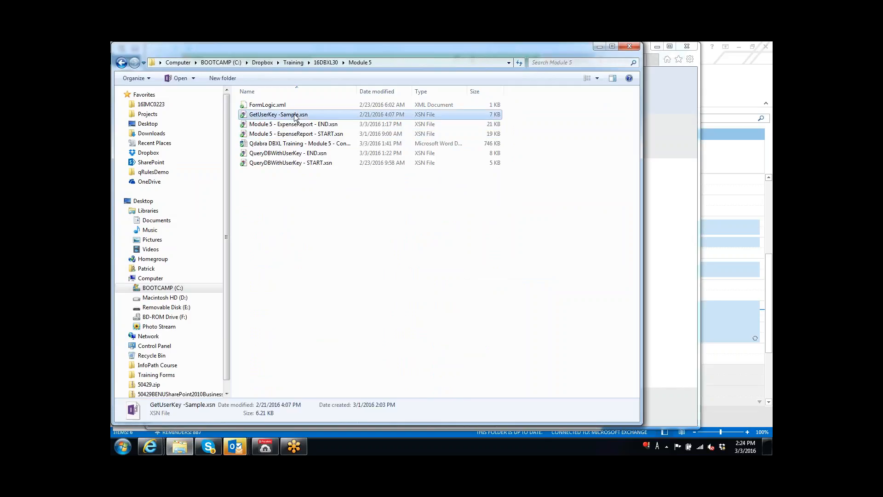
# Launch InfoPath Designer 2013 from Start, then return to the Module 5 folder.
pyautogui.press('super')
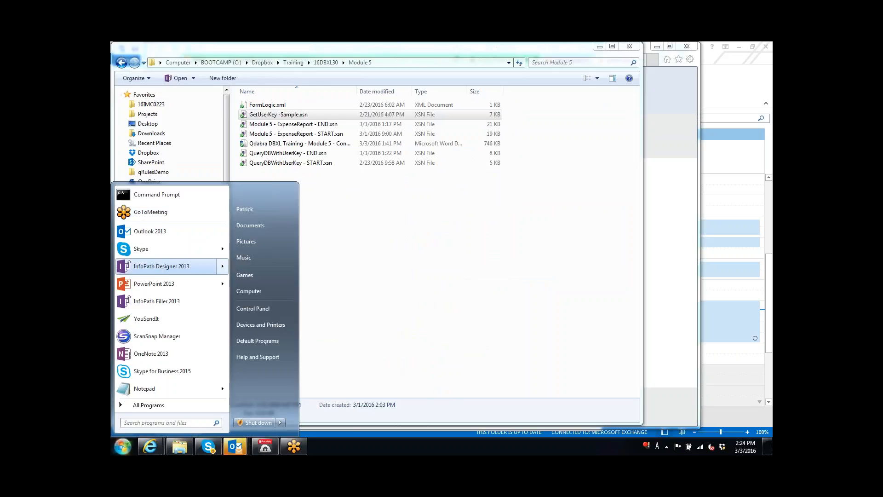
pyautogui.click(161, 267)
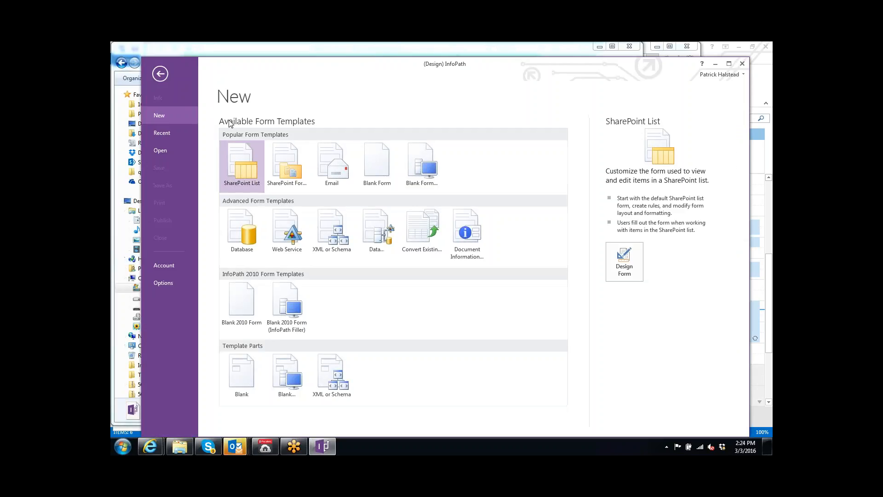
pyautogui.hotkey('alt', 'Tab')
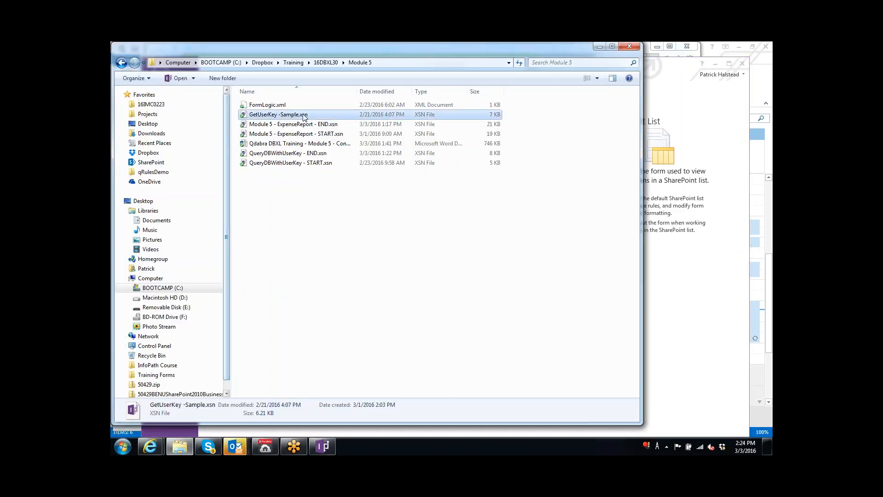
# Inspect the Open with program choices for GetUserKey -Sample.xsn, cancel, and return to InfoPath.
pyautogui.rightClick(304, 115)
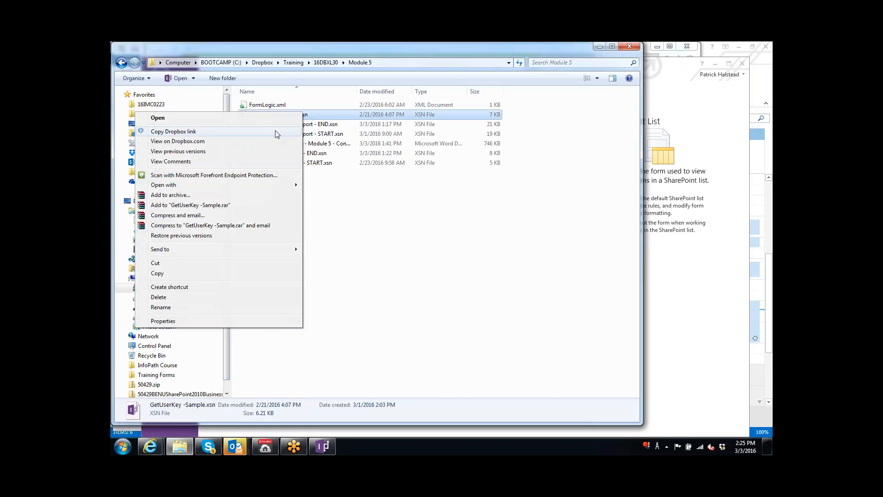
pyautogui.moveTo(232, 187)
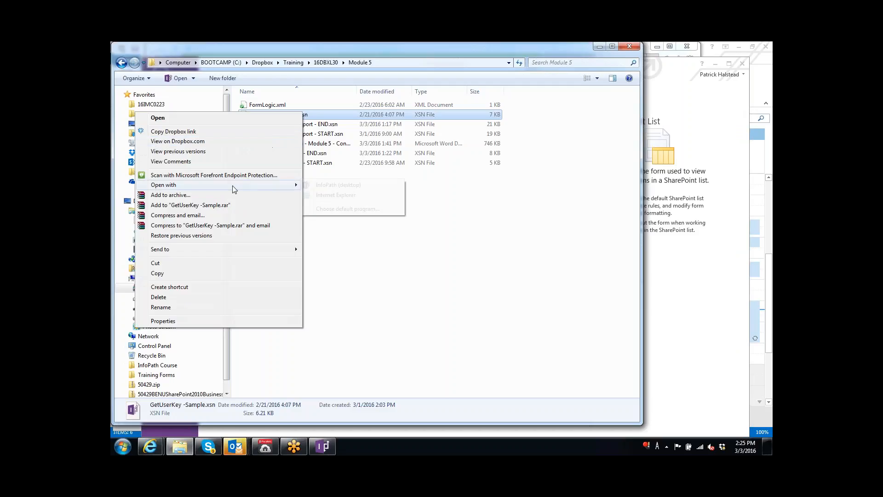
pyautogui.click(341, 212)
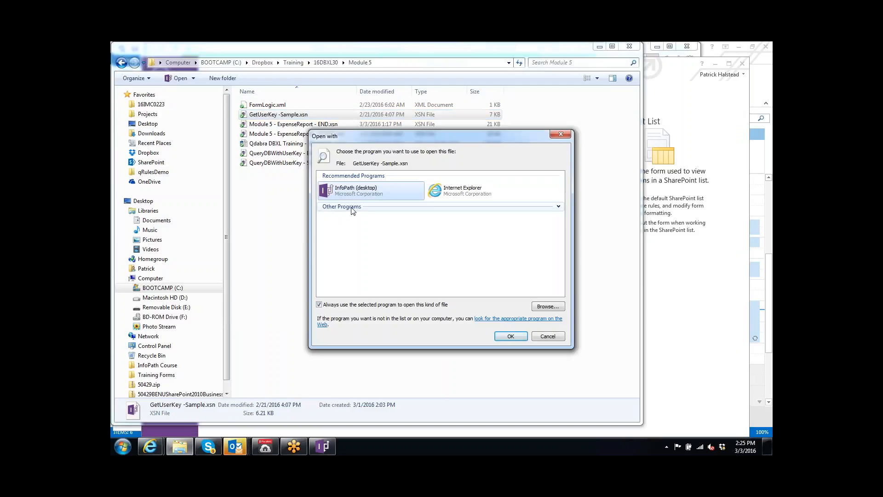
pyautogui.click(561, 208)
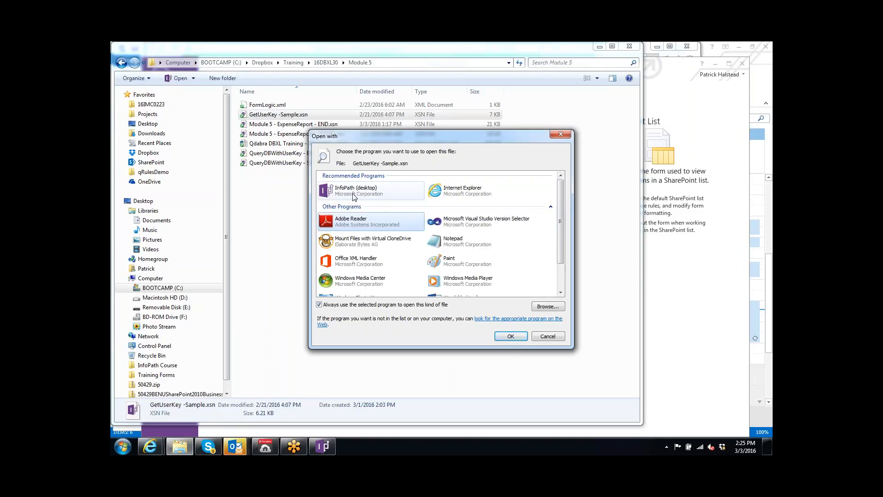
pyautogui.click(562, 274)
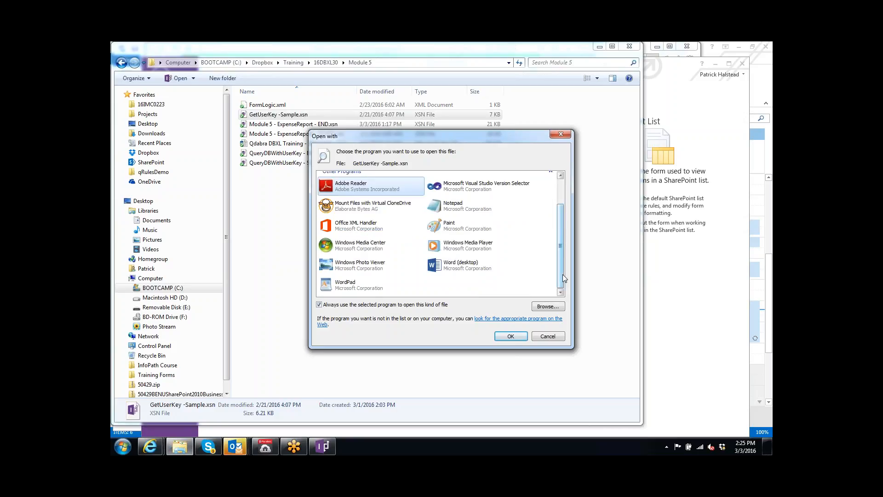
pyautogui.scroll(2, 562, 274)
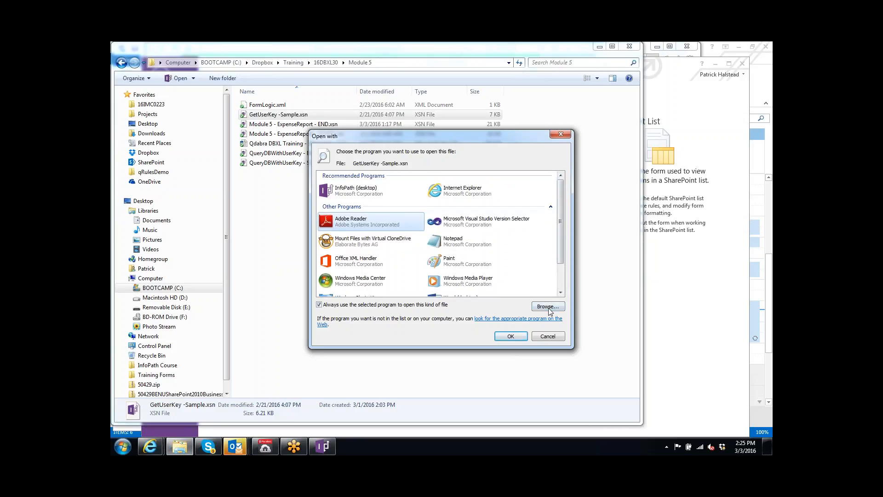
pyautogui.click(548, 336)
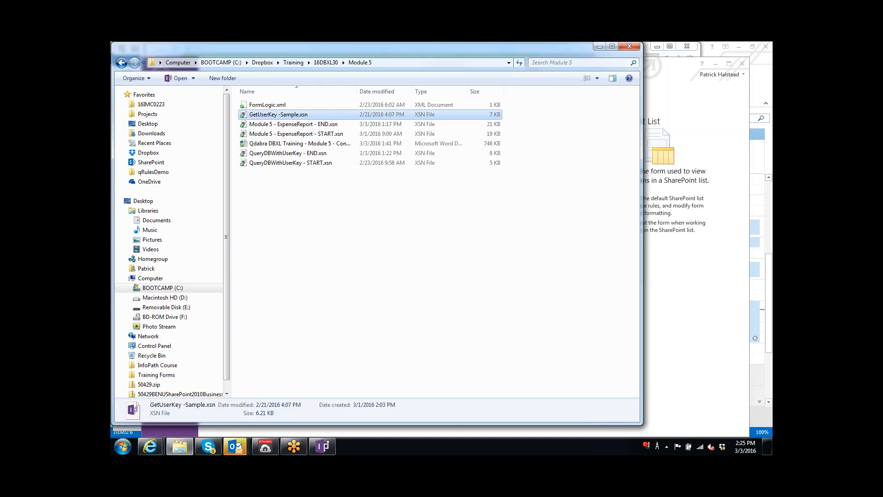
pyautogui.click(322, 446)
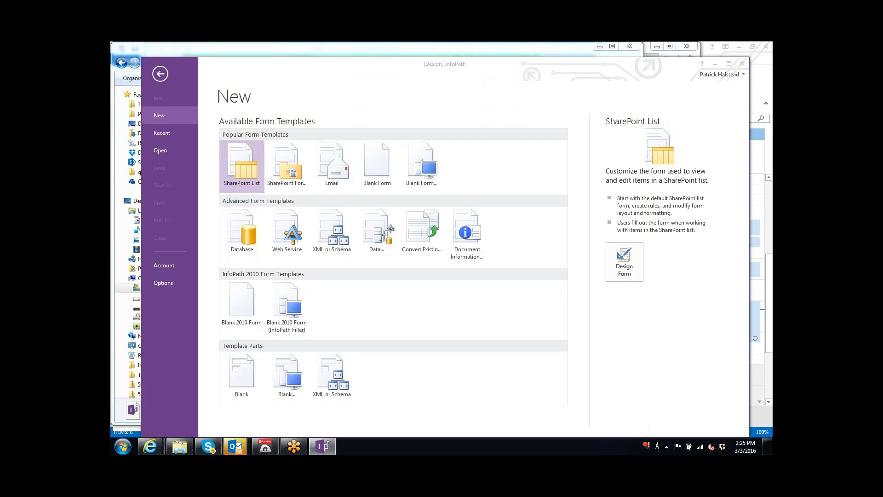
# Browse to Training > 16DBXL30 > Module 5 and open GetUserKey -Sample.xsn for design.
pyautogui.click(170, 147)
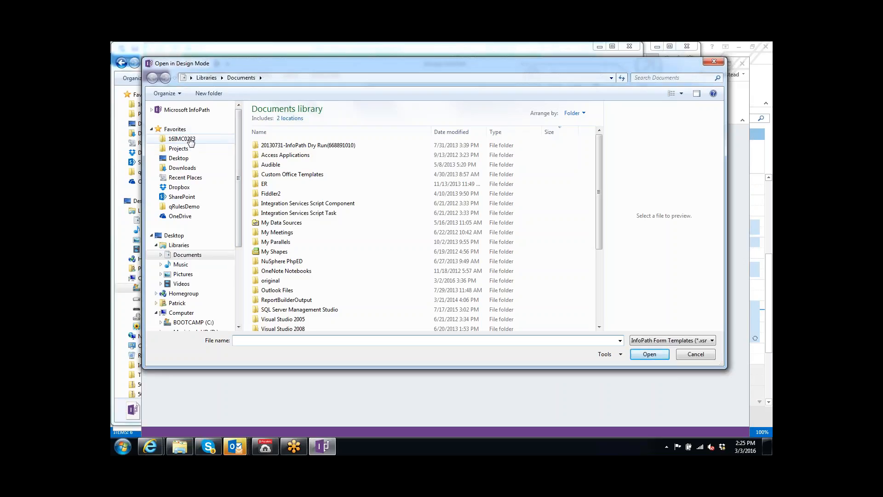
pyautogui.click(184, 138)
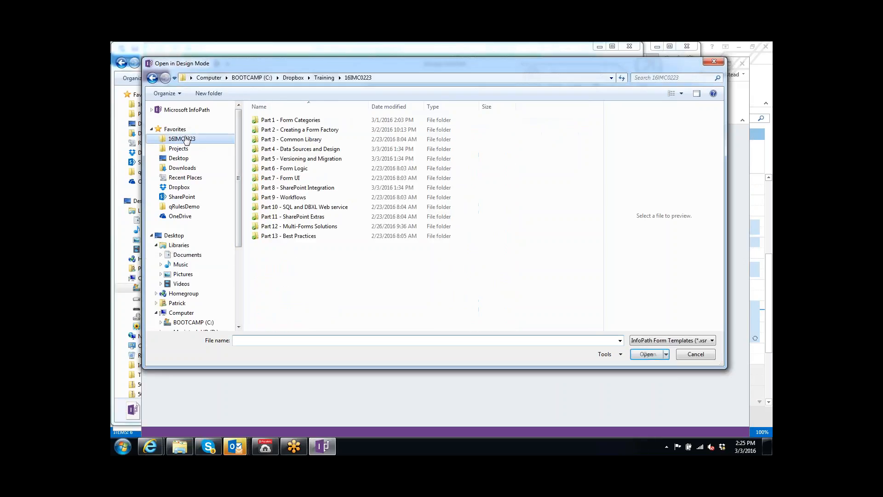
pyautogui.click(321, 78)
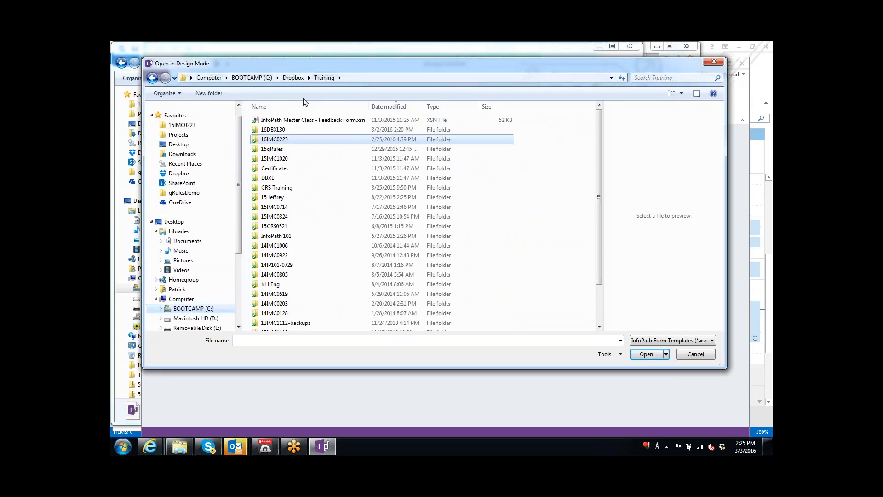
pyautogui.doubleClick(276, 131)
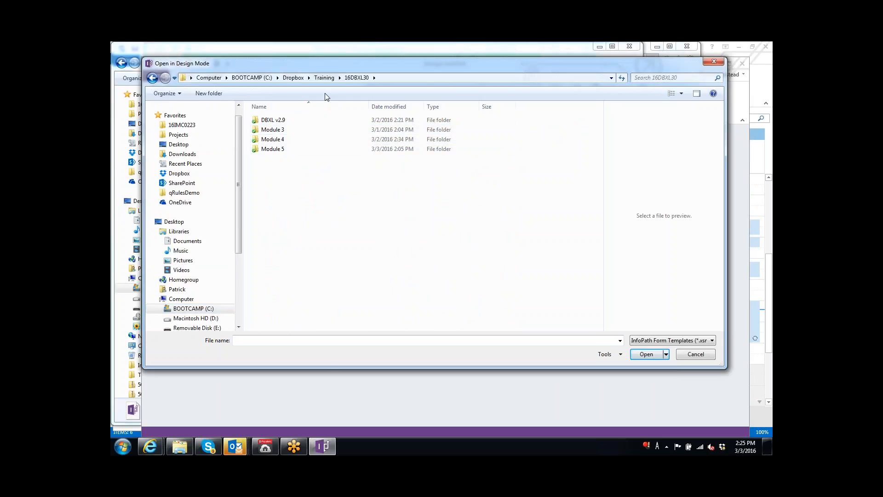
pyautogui.doubleClick(276, 151)
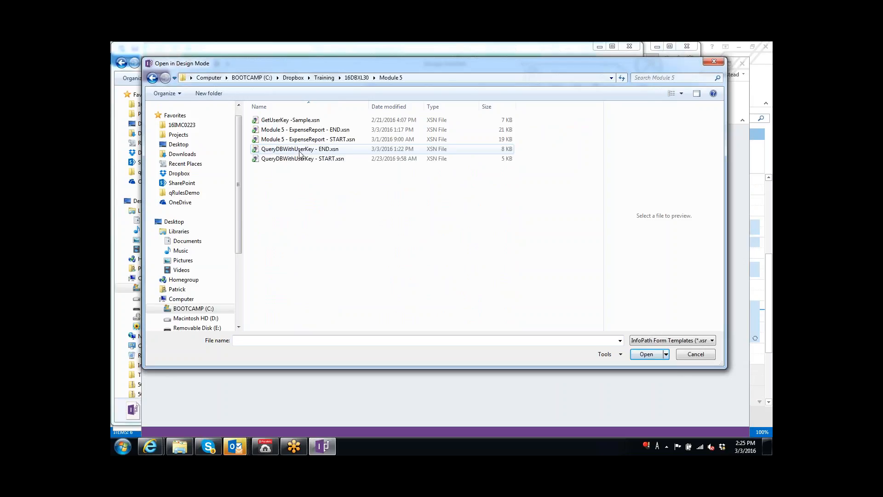
pyautogui.click(297, 123)
pyautogui.doubleClick(297, 120)
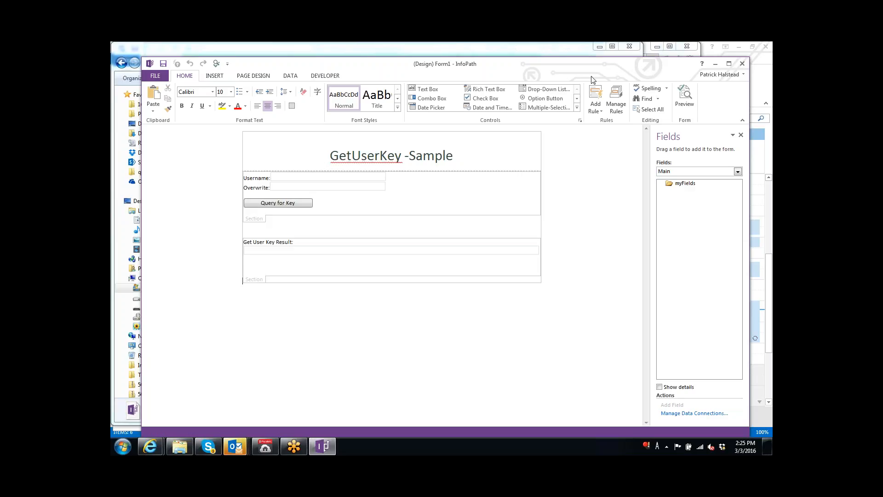
# Preview the form, enter the training account username, and set Overwrite to true.
pyautogui.click(217, 64)
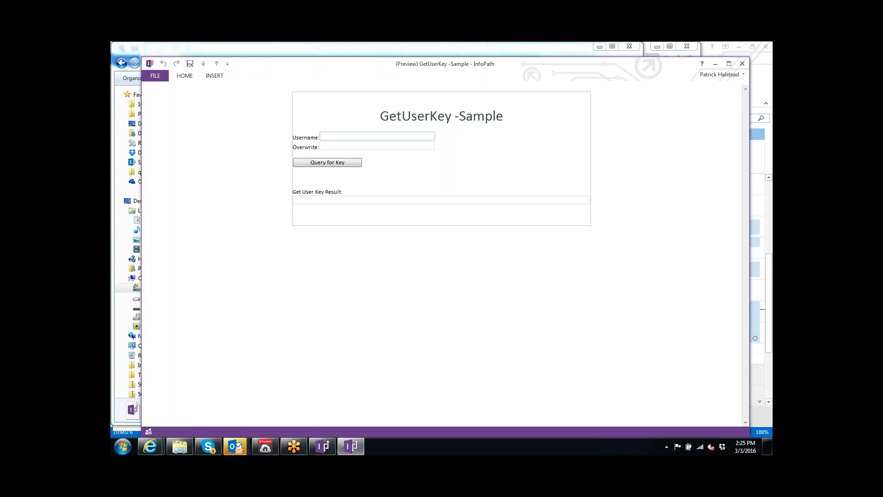
pyautogui.write('Qdabra\\trainn')
pyautogui.press('BackSpace')
pyautogui.write('ing_usr')
pyautogui.press('BackSpace')
pyautogui.write('er')
pyautogui.press('Tab')
pyautogui.write('true')
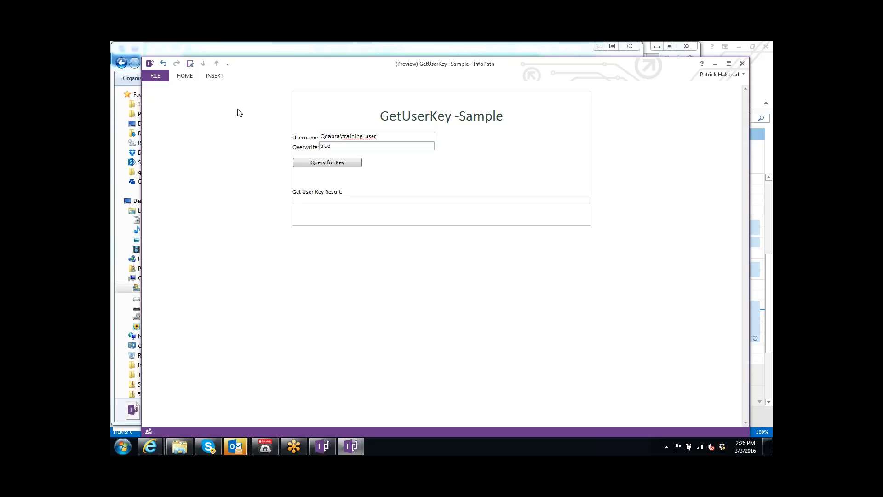
# Query for the key, entering the account credentials and allowing the data connection.
pyautogui.click(310, 162)
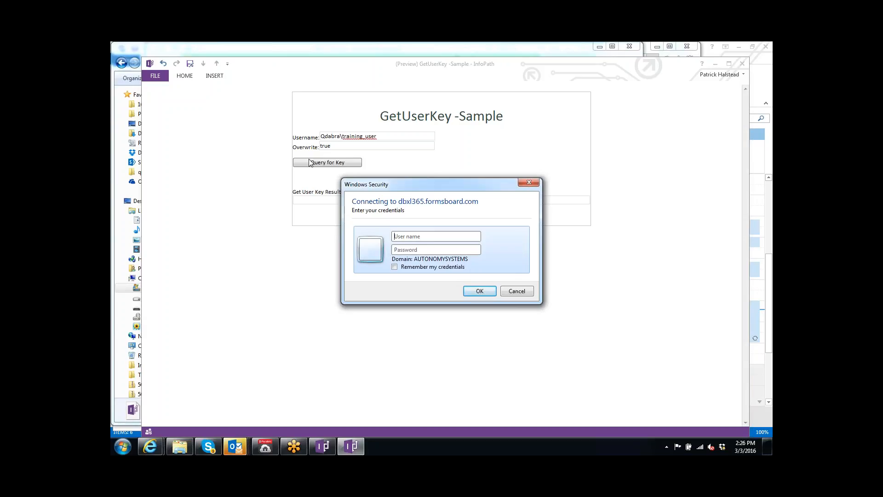
pyautogui.write('Qdabra\\')
pyautogui.write('trin')
pyautogui.write('ning')
pyautogui.write('_user')
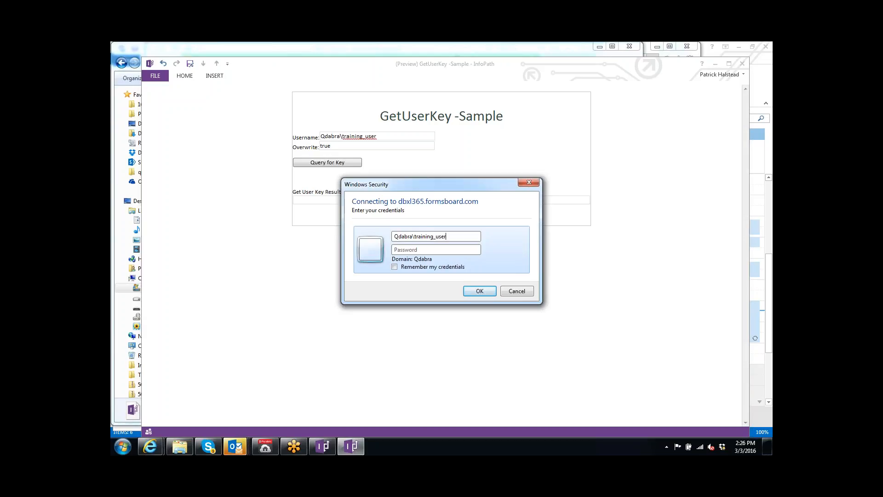
pyautogui.write('********')
pyautogui.press('Tab')
pyautogui.press('Return')
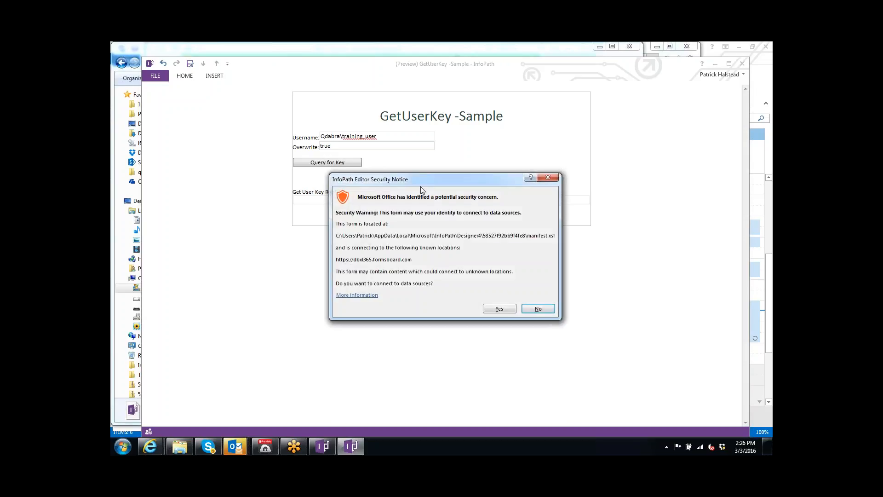
pyautogui.click(502, 309)
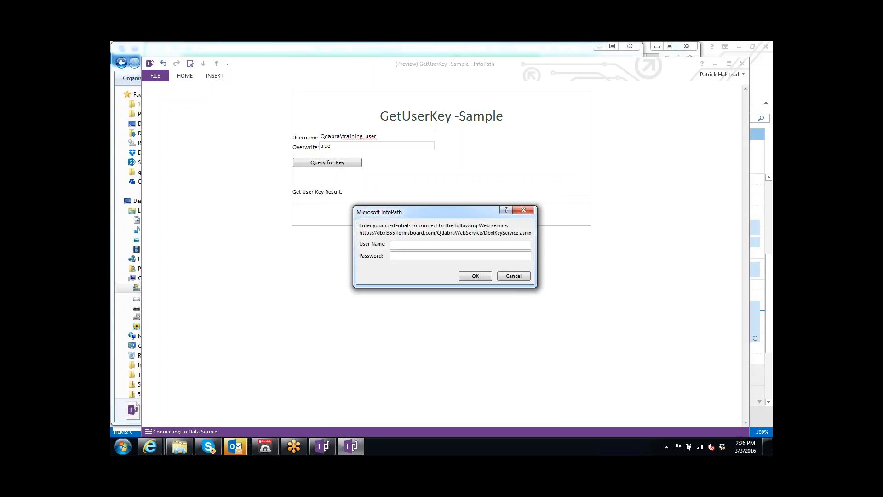
pyautogui.write('Qdabra\\training_user')
pyautogui.press('Tab')
pyautogui.write('******')
pyautogui.press('Return')
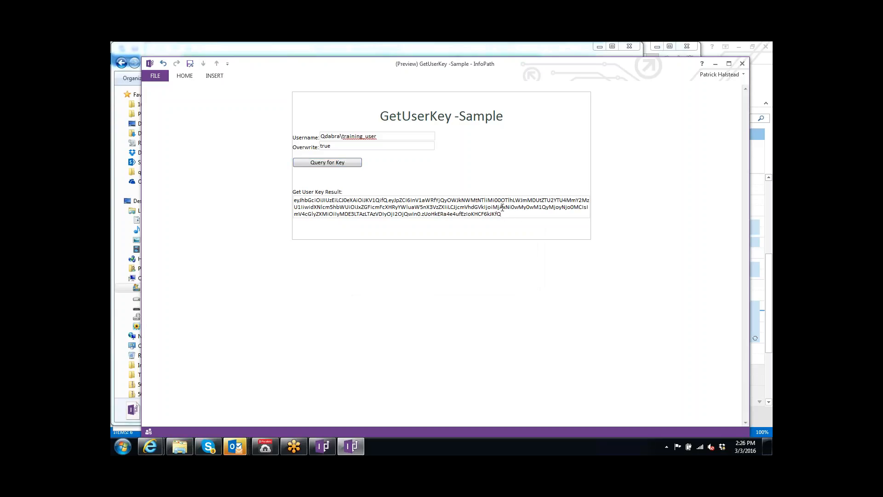
# Drag across the generated key string in Get User Key Result to select it.
pyautogui.moveTo(503, 212); pyautogui.dragTo(317, 196)
pyautogui.hotkey('ctrl', 'c')
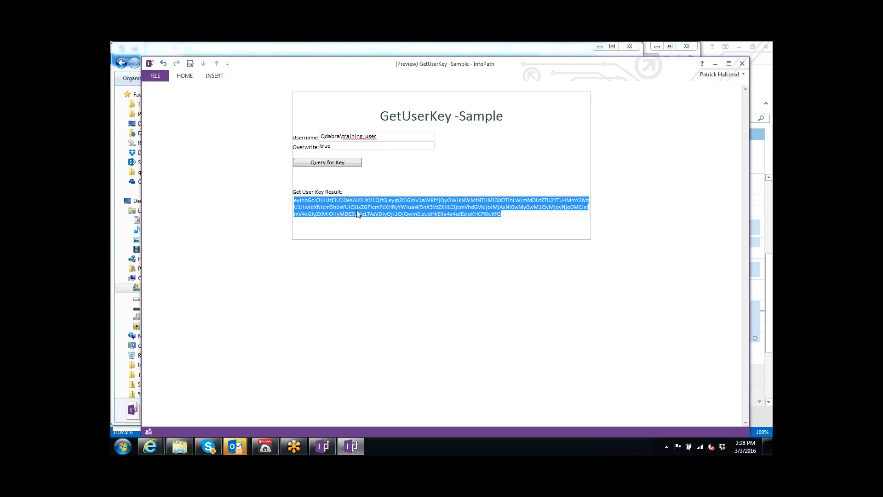
# Open Notepad from a Start search for 'not' and paste the user key.
pyautogui.press('super')
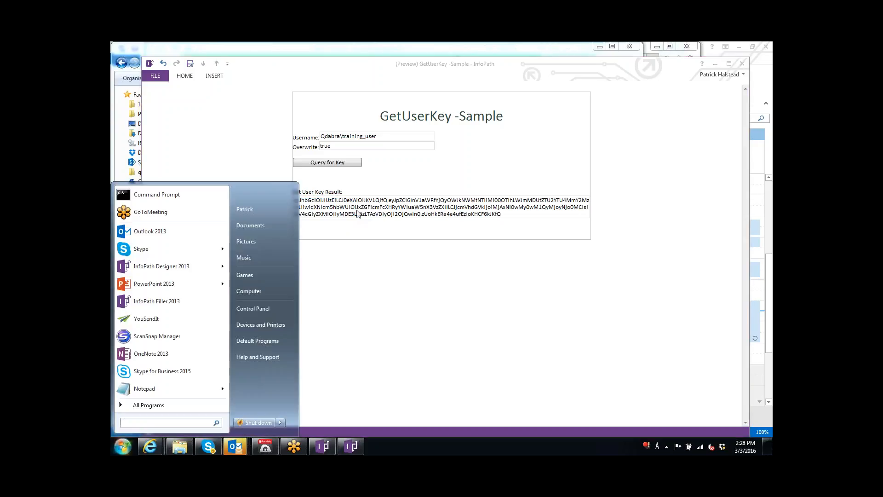
pyautogui.write('notepad')
pyautogui.press('Return')
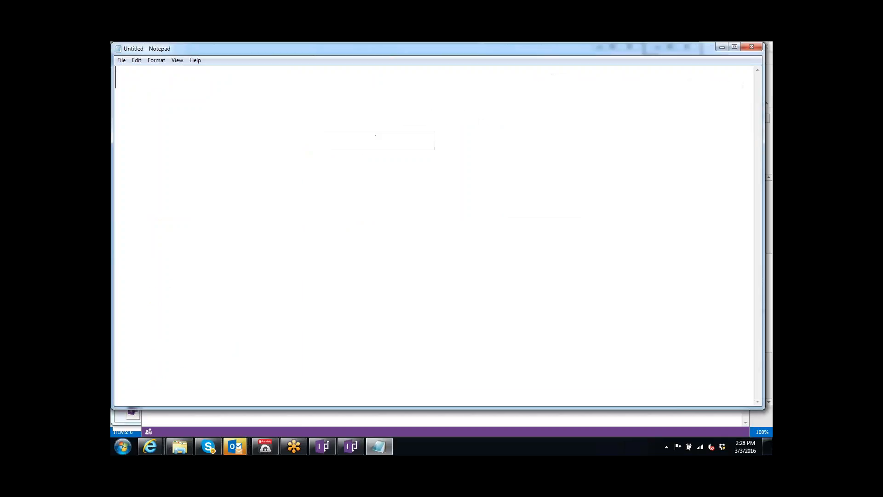
pyautogui.hotkey('ctrl', 'v')
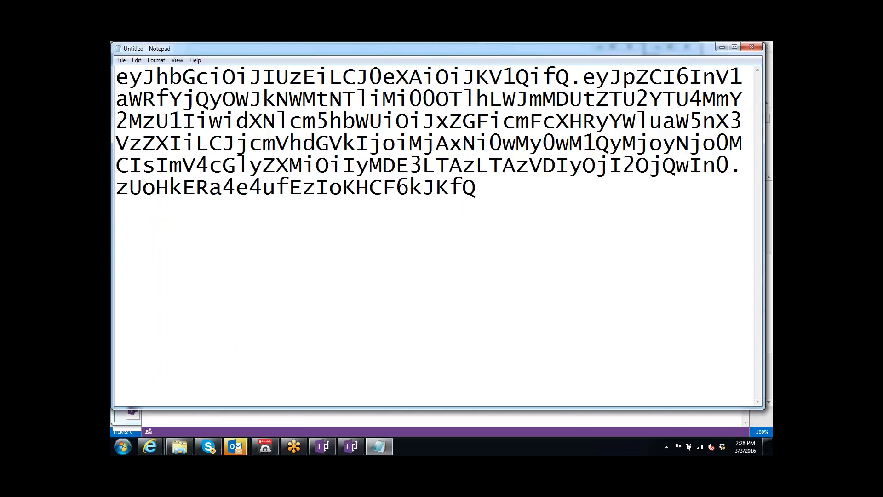
# Save the key as training_user-Key.txt in Training\16DBXL30\Module 5.
pyautogui.hotkey('ctrl', 's')
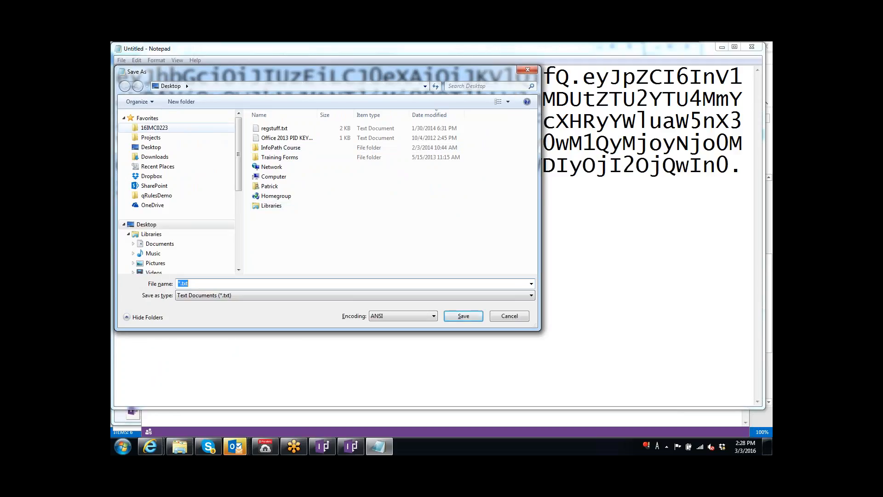
pyautogui.click(154, 128)
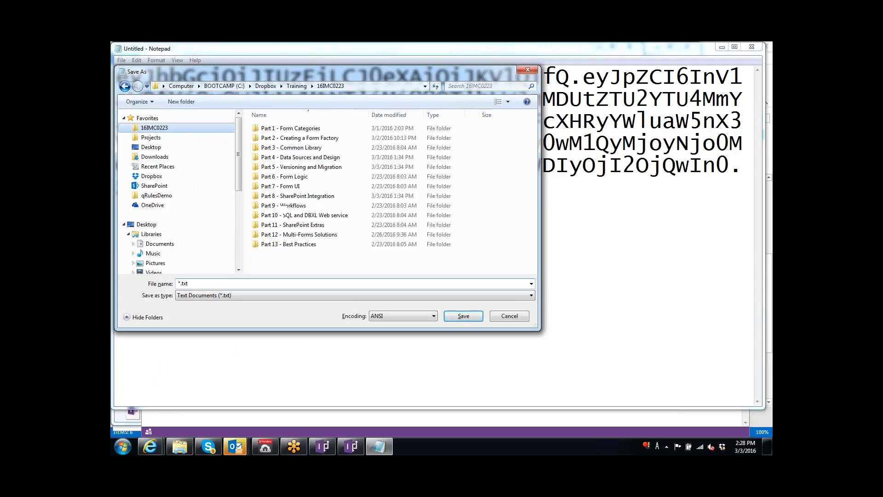
pyautogui.click(297, 87)
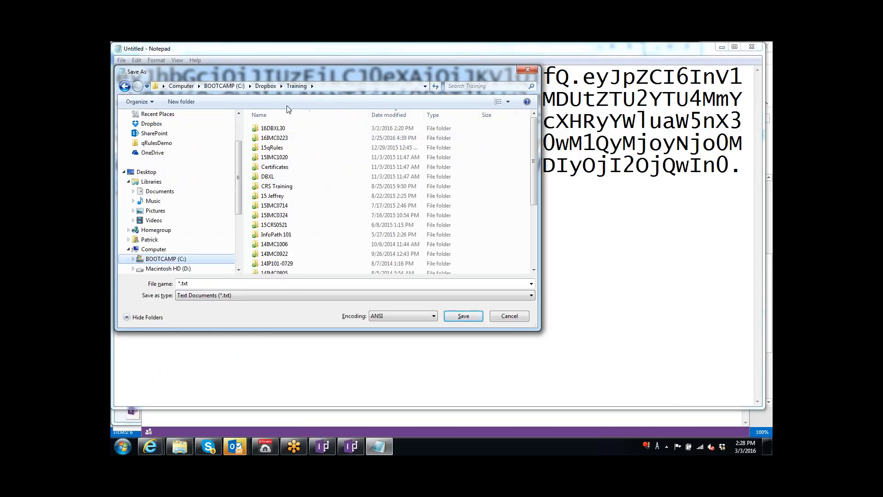
pyautogui.doubleClick(276, 129)
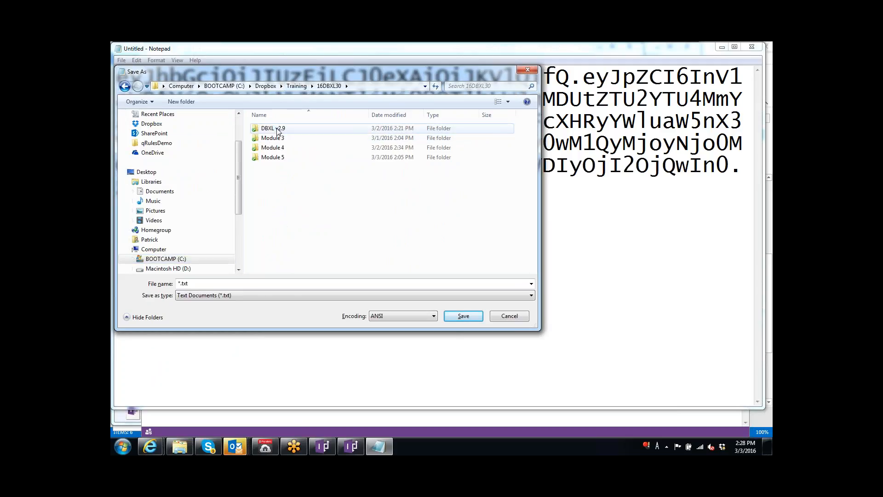
pyautogui.click(283, 158)
pyautogui.doubleClick(283, 158)
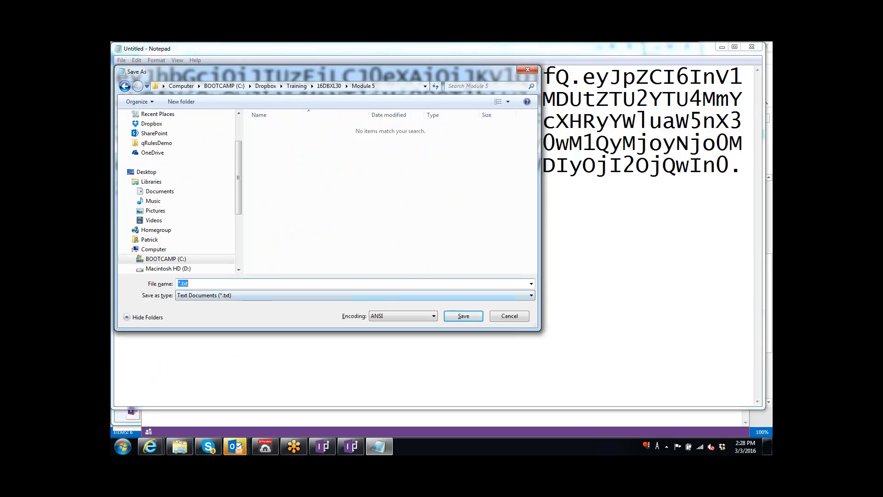
pyautogui.write('training_use')
pyautogui.write('r-Key')
pyautogui.press('Return')
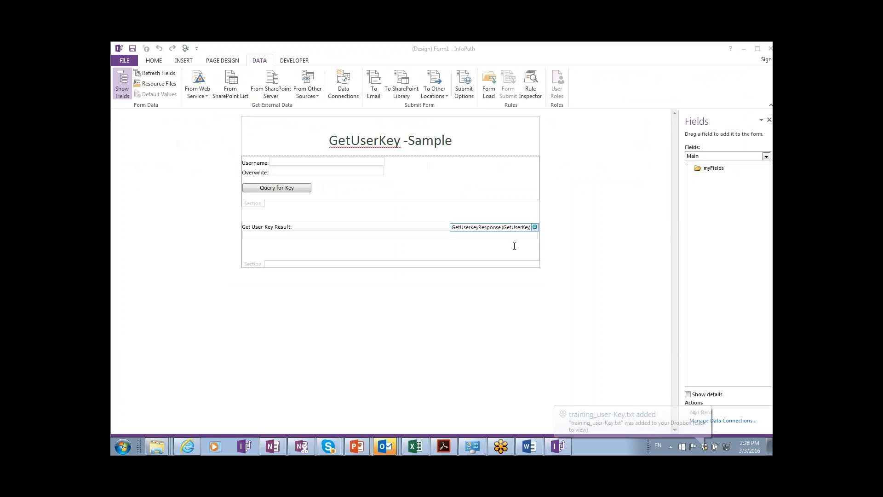
# Close the InfoPath designer and bring the SharePoint Module 5 document library to the front.
pyautogui.doubleClick(121, 50)
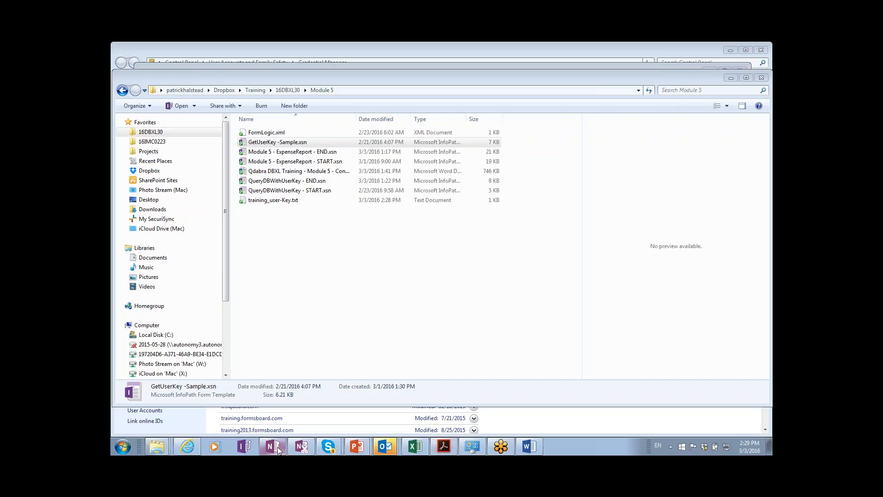
pyautogui.click(188, 446)
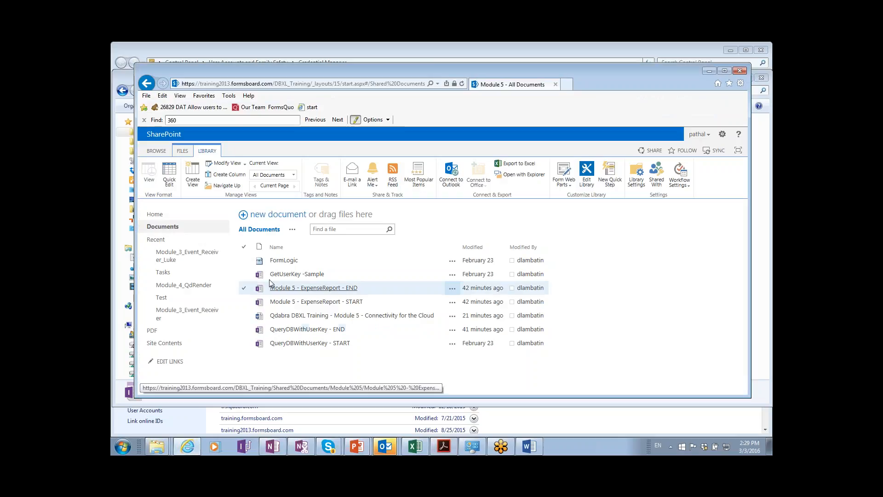
# Open the empty Module_5_Cloud_Connectivity library from Site Contents, then switch to the Word lab document.
pyautogui.moveTo(261, 74); pyautogui.dragTo(242, 68)
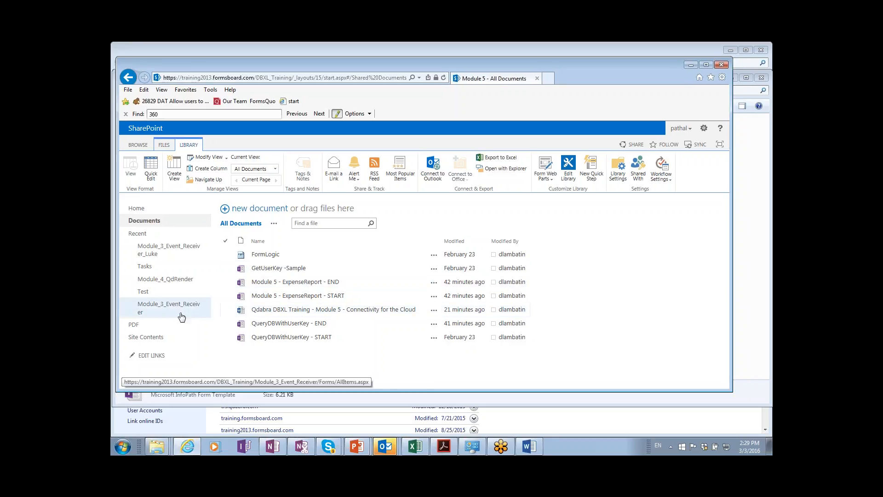
pyautogui.click(146, 337)
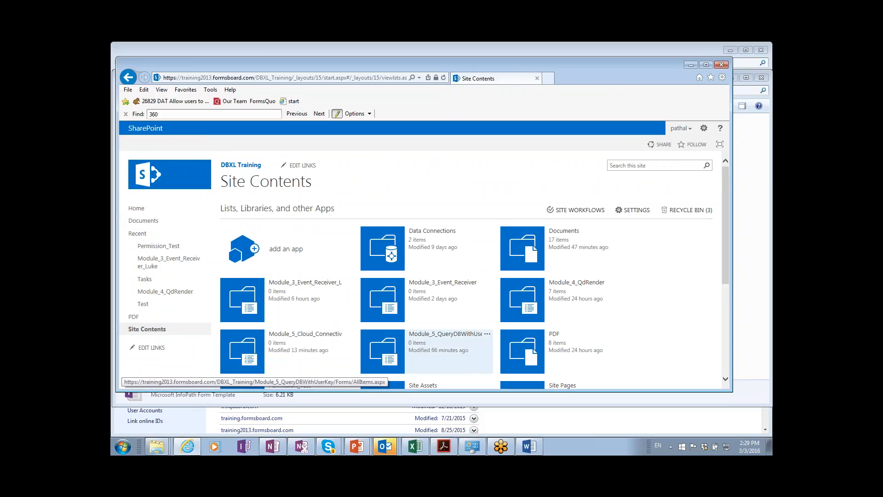
pyautogui.scroll(-1, 421, 343)
pyautogui.click(326, 299)
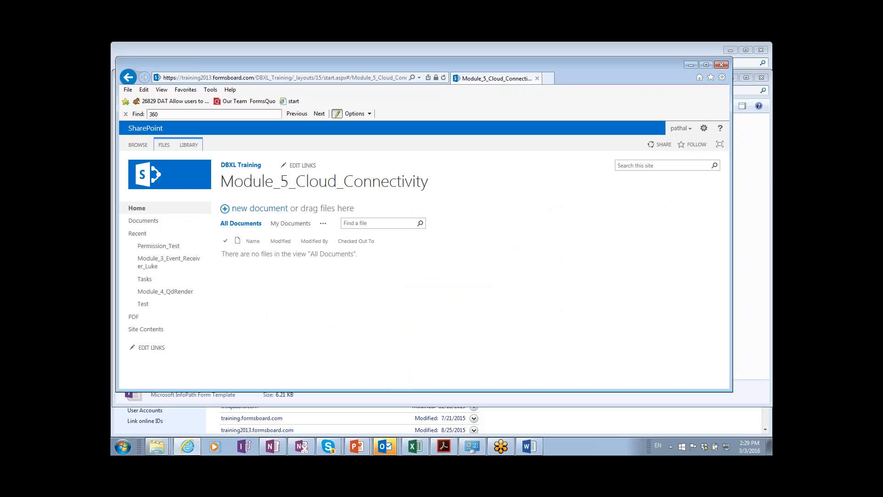
pyautogui.hotkey('alt', 'Tab')
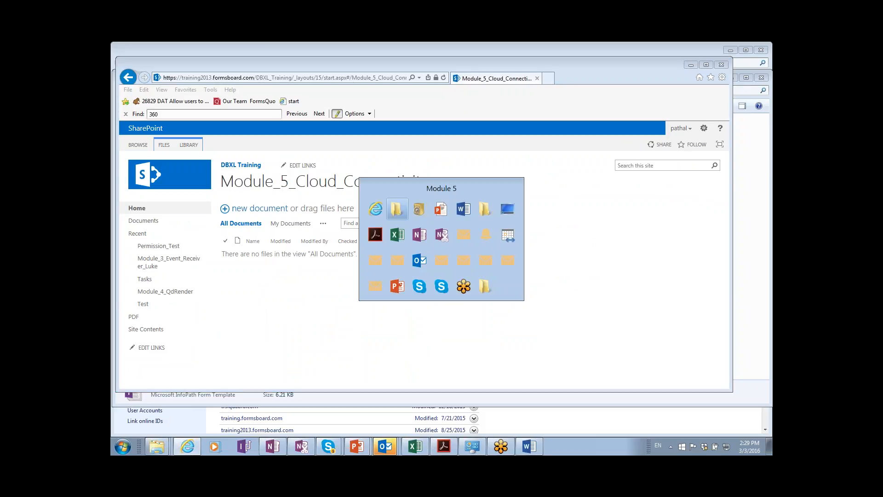
pyautogui.hotkey('alt', 'Tab')
pyautogui.hotkey('alt', 'Tab')
pyautogui.hotkey('alt', 'Tab')
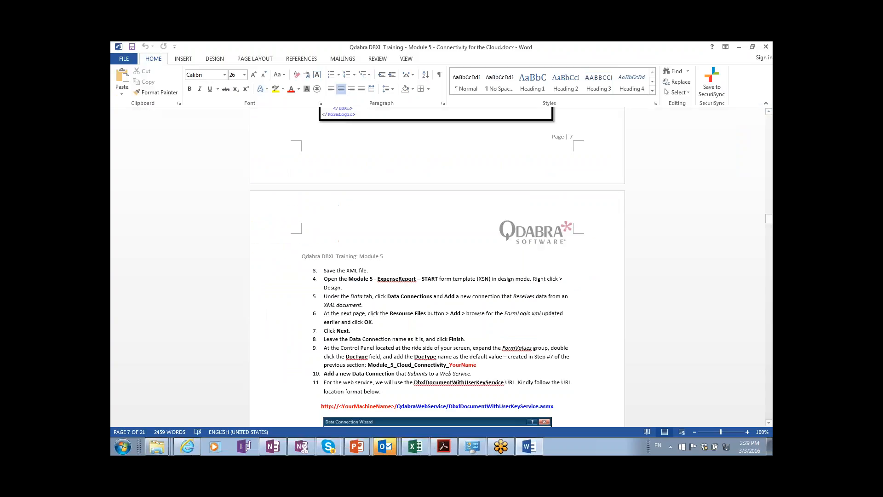
# Set the Word document zoom to 150%.
pyautogui.click(404, 60)
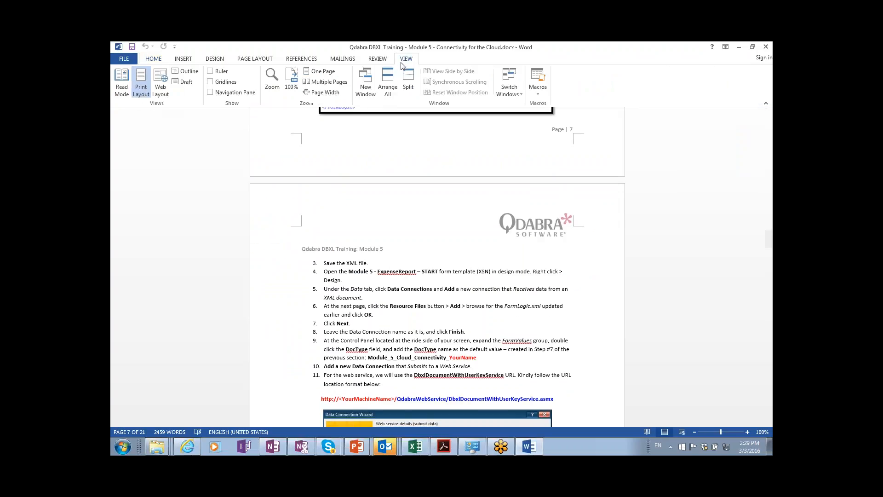
pyautogui.click(272, 81)
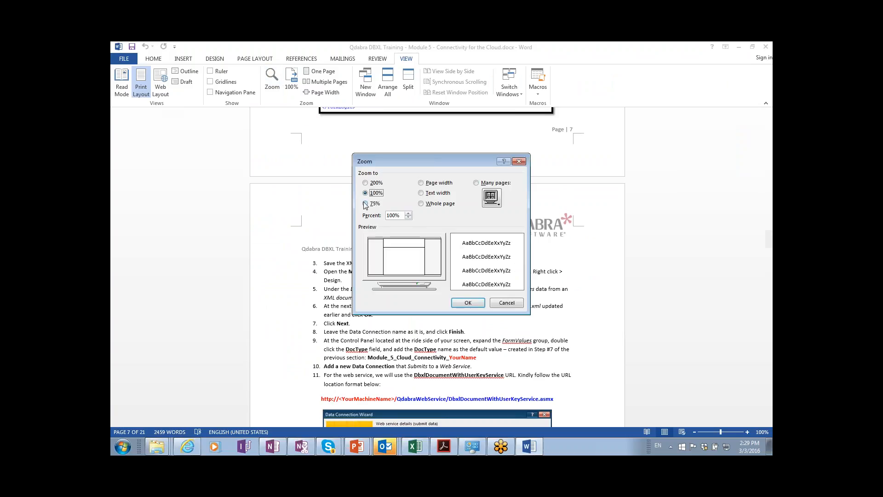
pyautogui.doubleClick(394, 216)
pyautogui.write('150')
pyautogui.press('Return')
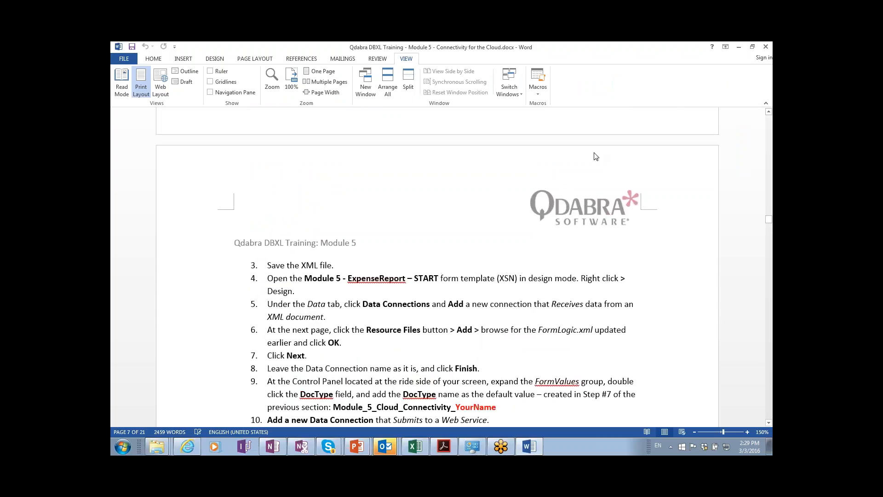
# Jump back to the top of the lab document, showing the Connectivity for the Cloud title.
pyautogui.click(759, 69)
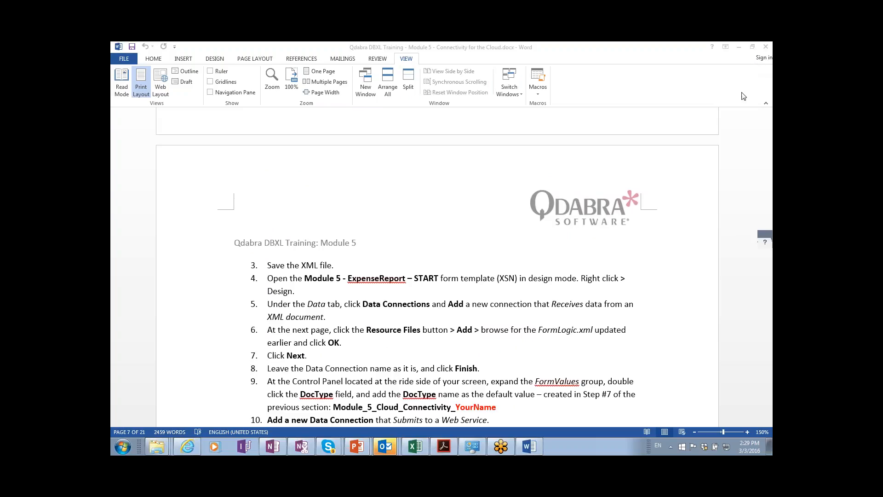
pyautogui.click(203, 368)
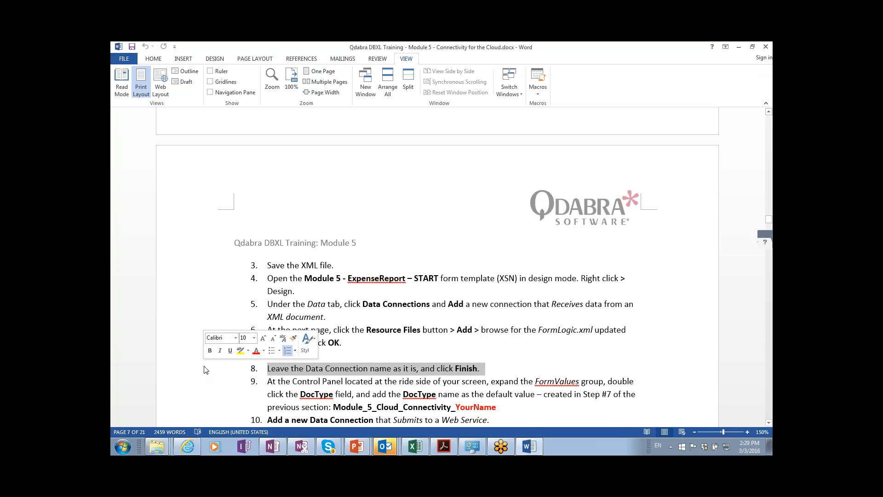
pyautogui.hotkey('ctrl', 'Home')
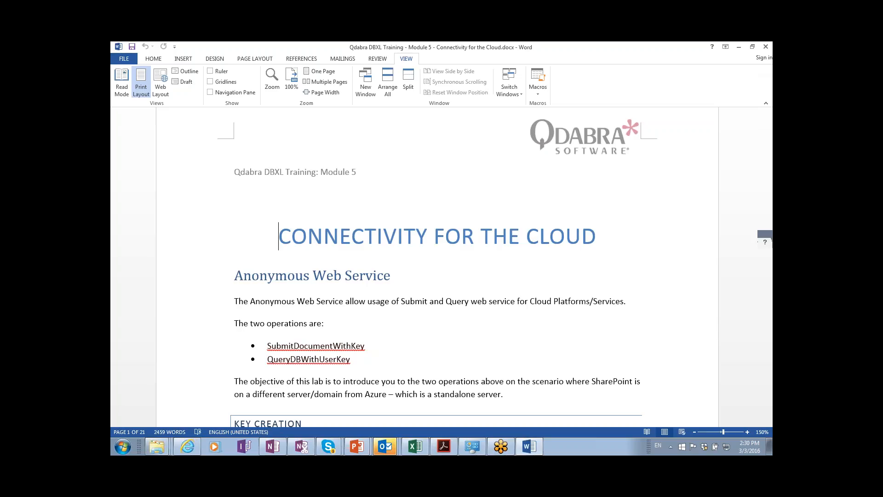
# Scroll through lab pages 1–5 to the GetUserKey result and the user-key notes.
pyautogui.scroll(-7, 437, 267)
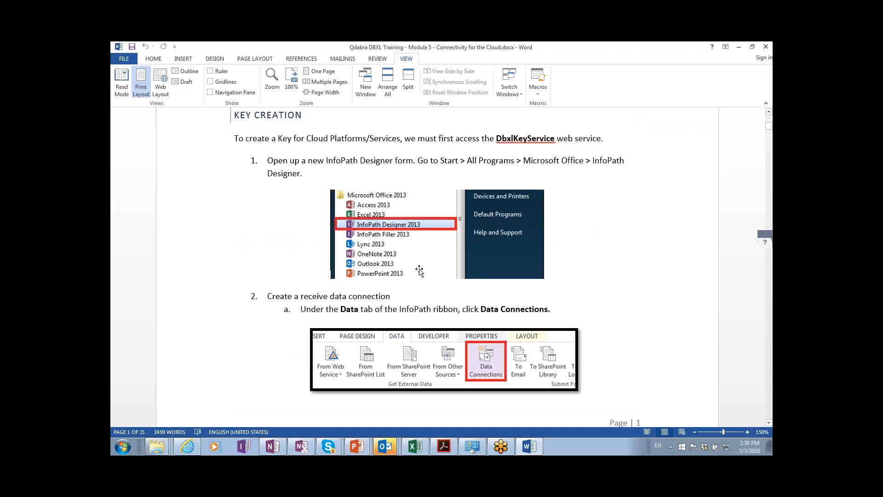
pyautogui.scroll(-3, 418, 269)
pyautogui.scroll(-5, 437, 267)
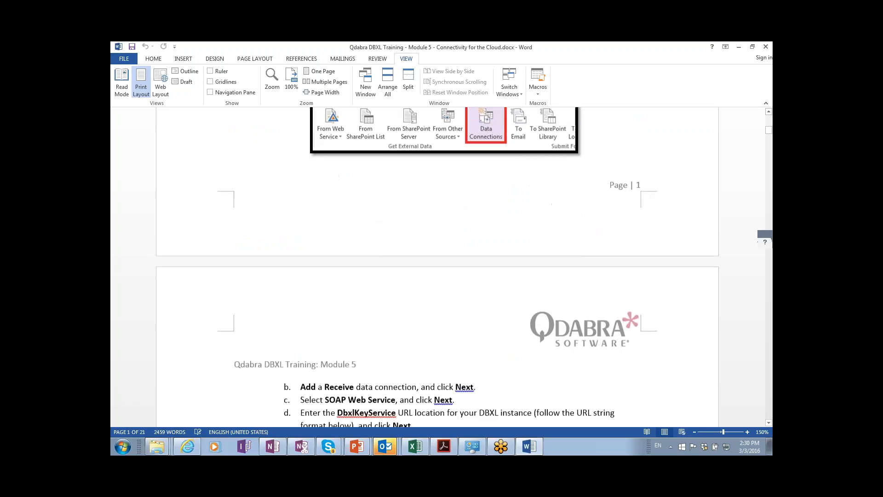
pyautogui.scroll(-2, 350, 193)
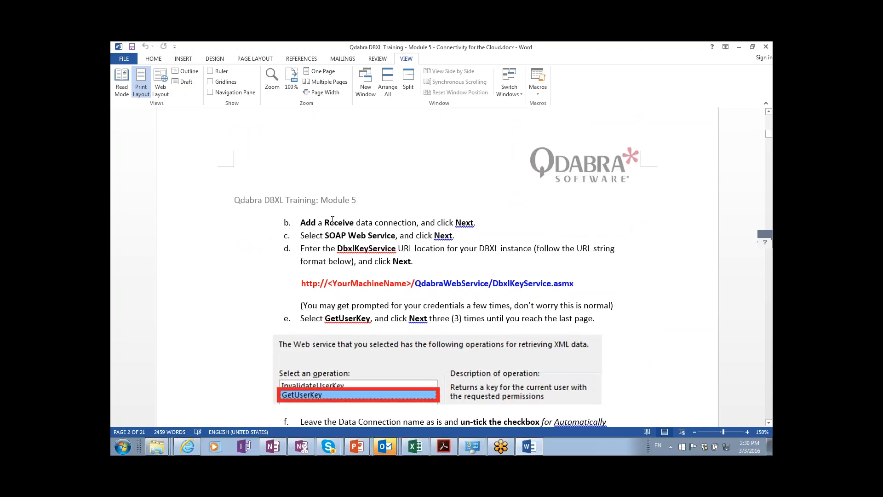
pyautogui.scroll(-3, 334, 214)
pyautogui.scroll(-1, 350, 272)
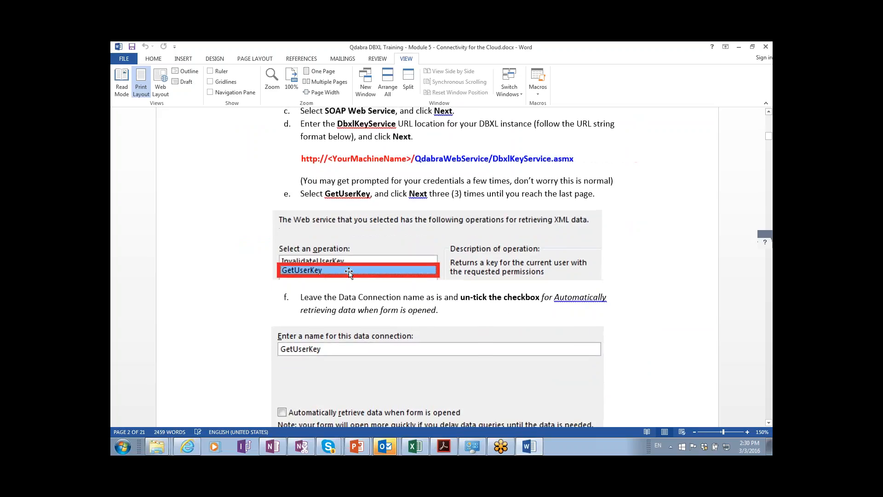
pyautogui.scroll(-5, 439, 267)
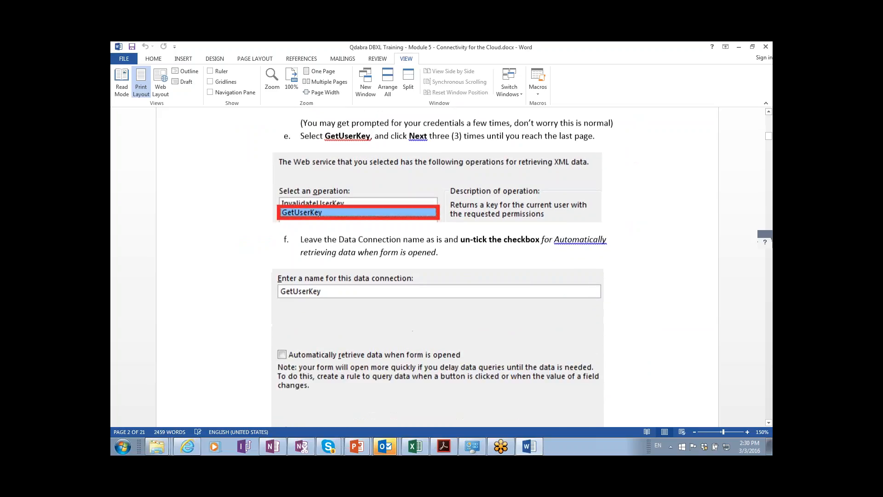
pyautogui.scroll(-8, 439, 266)
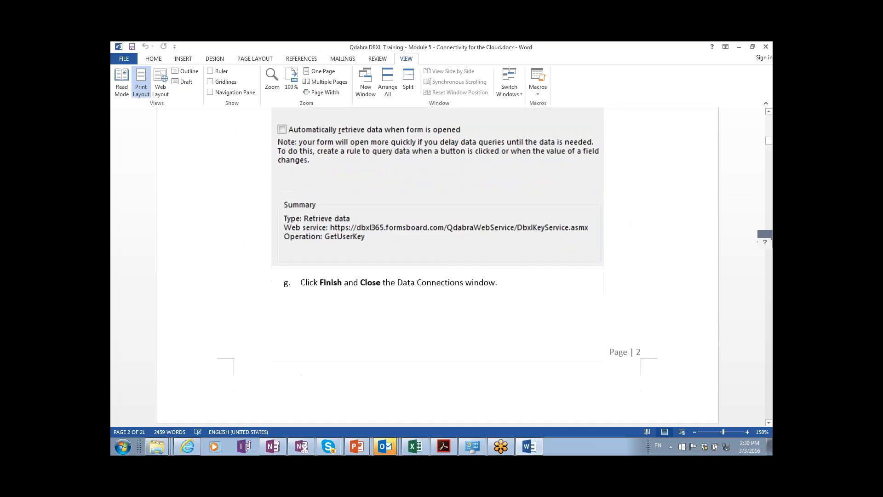
pyautogui.scroll(-7, 395, 273)
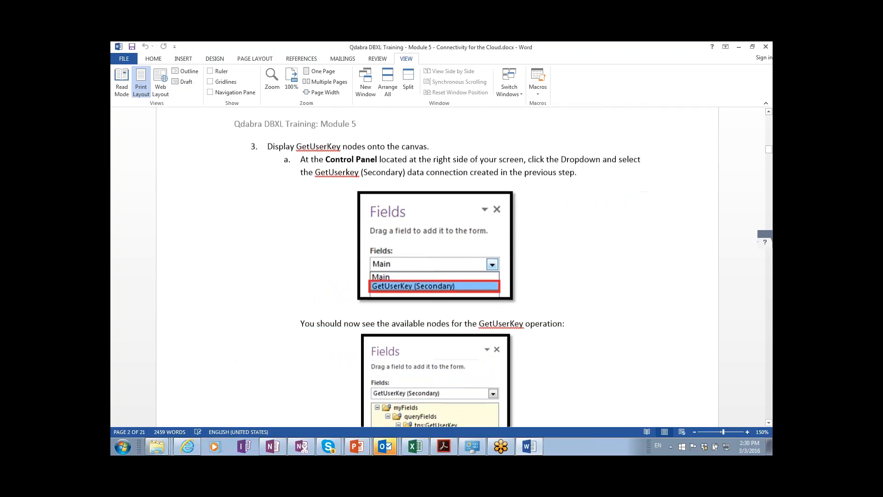
pyautogui.scroll(-8, 396, 273)
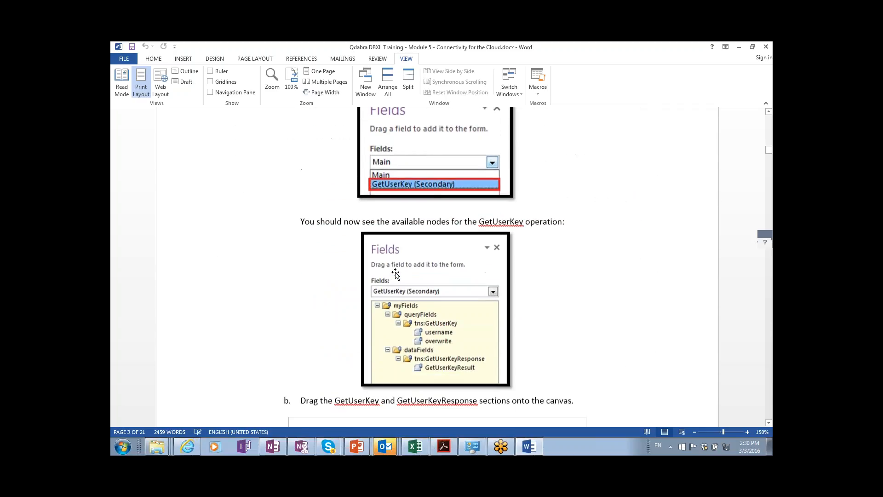
pyautogui.scroll(-11, 395, 273)
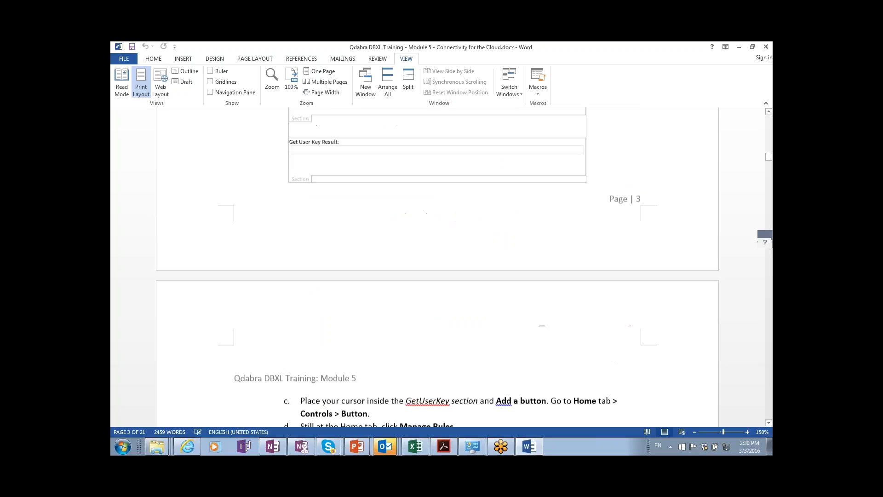
pyautogui.scroll(-4, 371, 327)
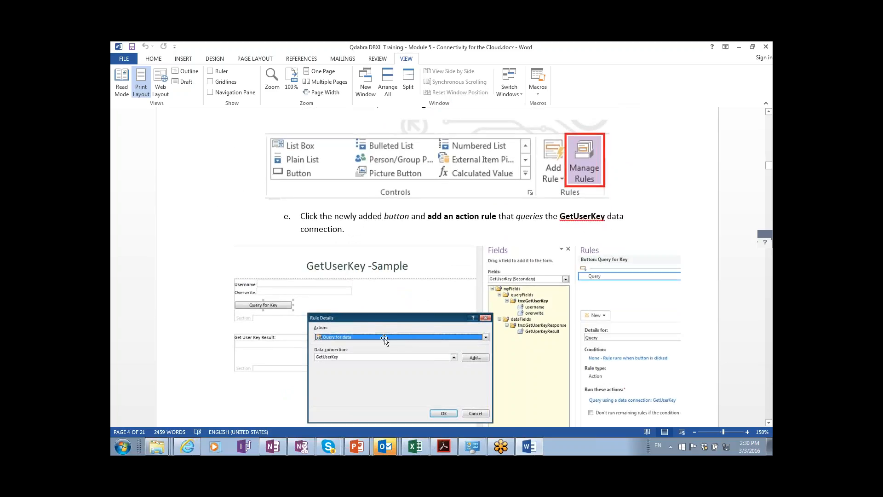
pyautogui.scroll(-5, 384, 339)
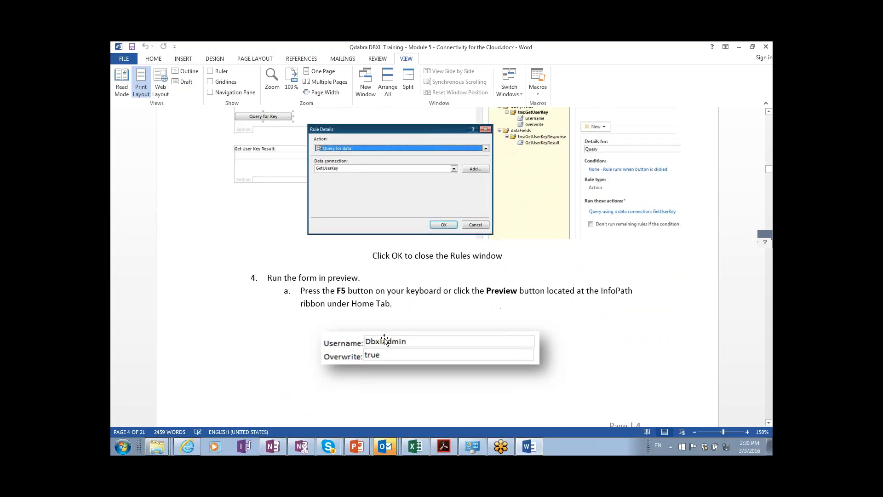
pyautogui.scroll(-2, 384, 340)
pyautogui.scroll(-6, 437, 267)
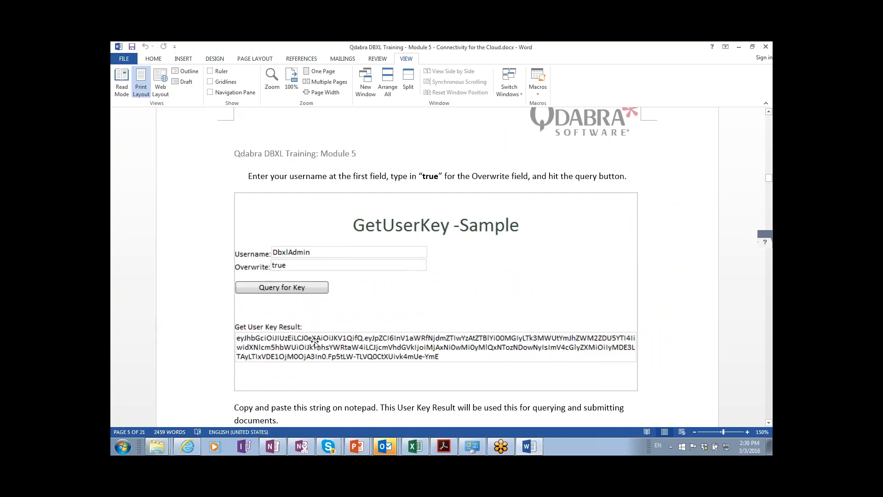
pyautogui.scroll(-1, 315, 342)
# Clear the selection on the word 'notepad' and start switching to another window.
pyautogui.moveTo(346, 359); pyautogui.dragTo(382, 359)
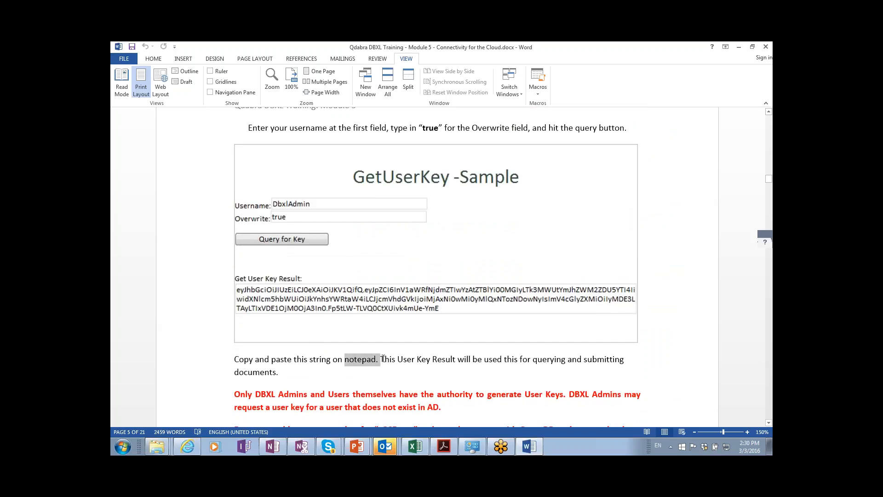
pyautogui.click(445, 375)
pyautogui.scroll(-2, 447, 374)
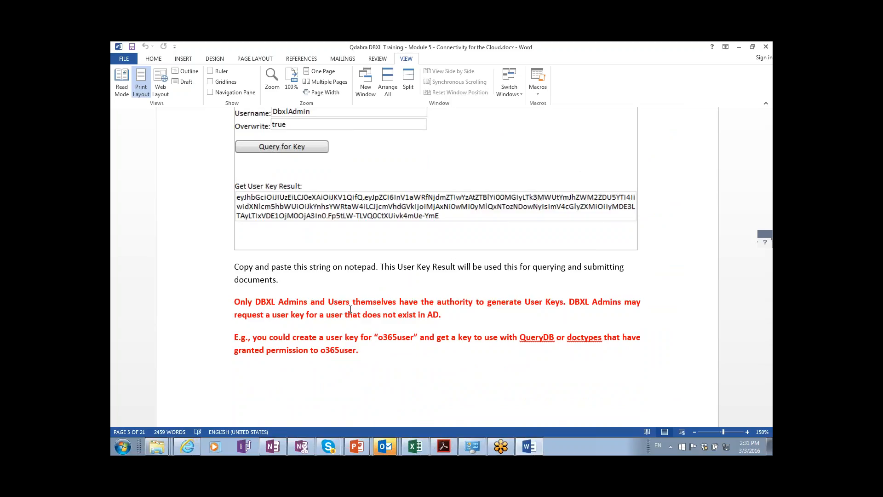
pyautogui.hotkey('alt', 'Tab')
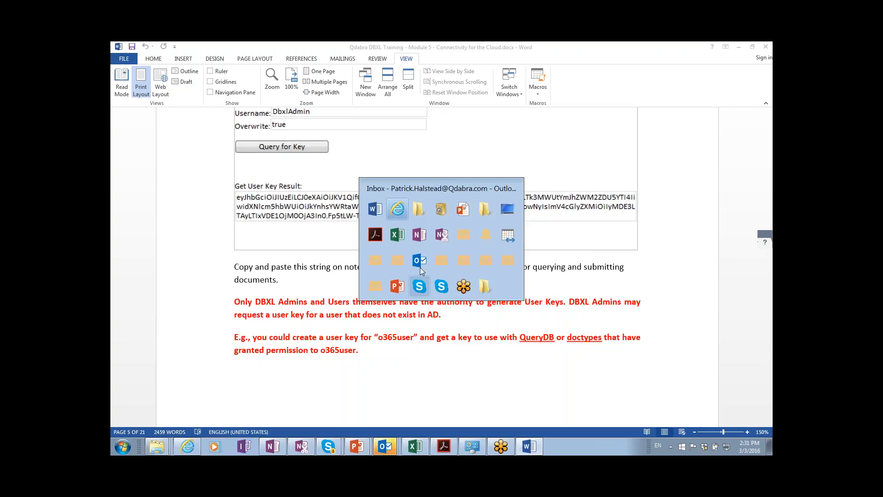
# Go to the qdabra SharePoint site in a new browser tab.
pyautogui.click(549, 78)
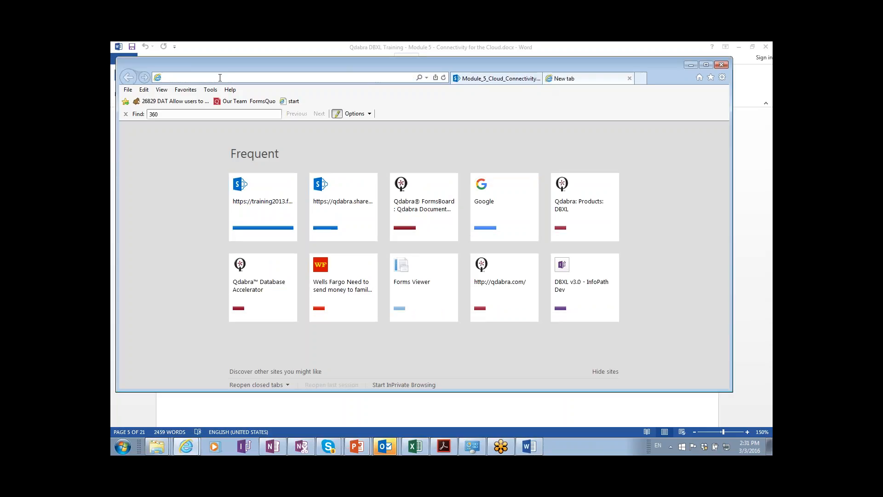
pyautogui.write('qdabra')
pyautogui.press('Return')
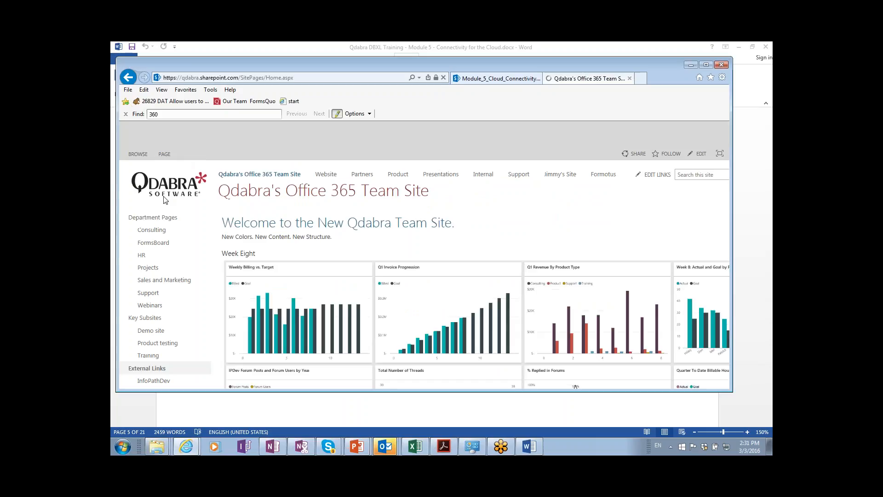
# Open the Support site from the team site home, after a brief detour into HR.
pyautogui.click(143, 258)
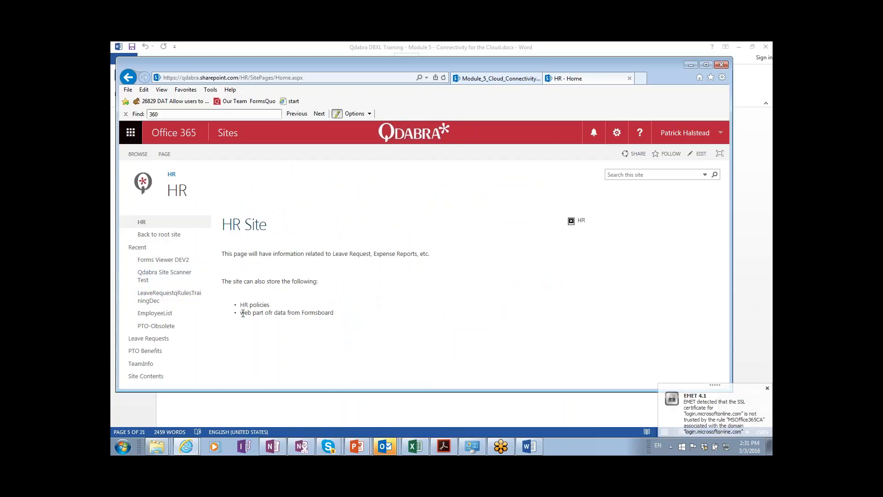
pyautogui.click(129, 77)
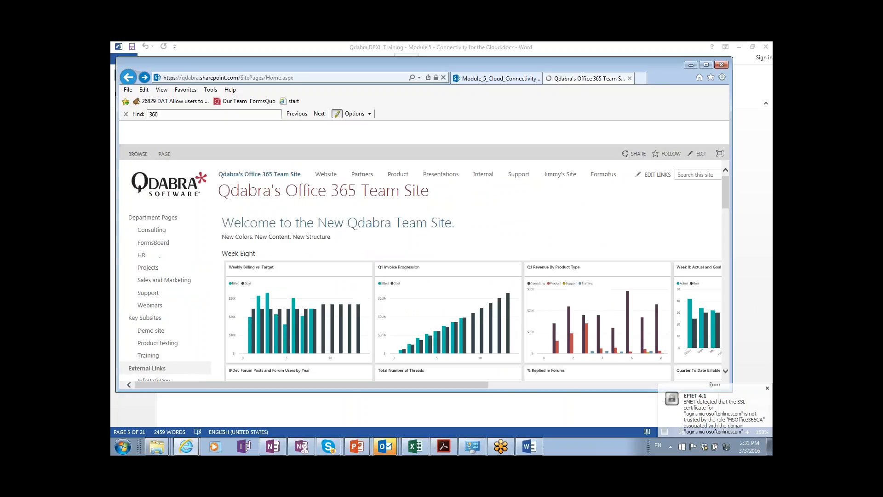
pyautogui.click(144, 294)
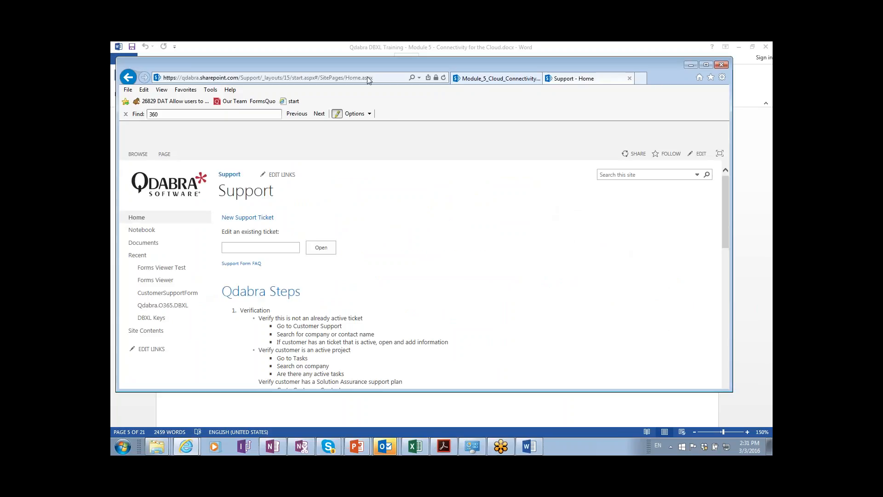
pyautogui.moveTo(368, 66); pyautogui.dragTo(368, 52)
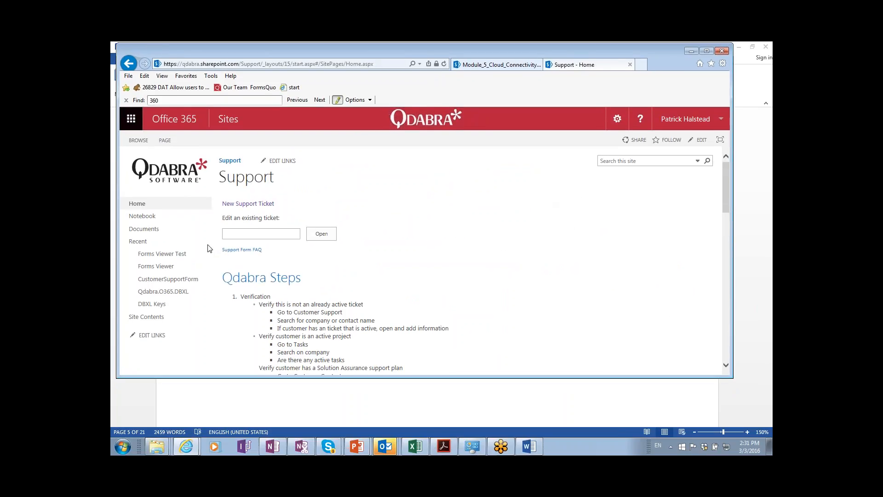
# Open the Support site's DBXL Keys list and enlarge the window to show more key rows.
pyautogui.click(160, 305)
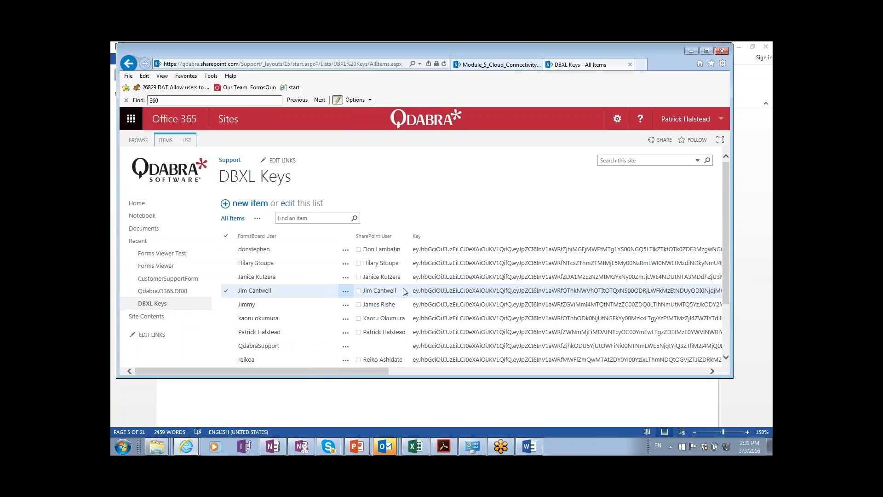
pyautogui.scroll(-3, 414, 277)
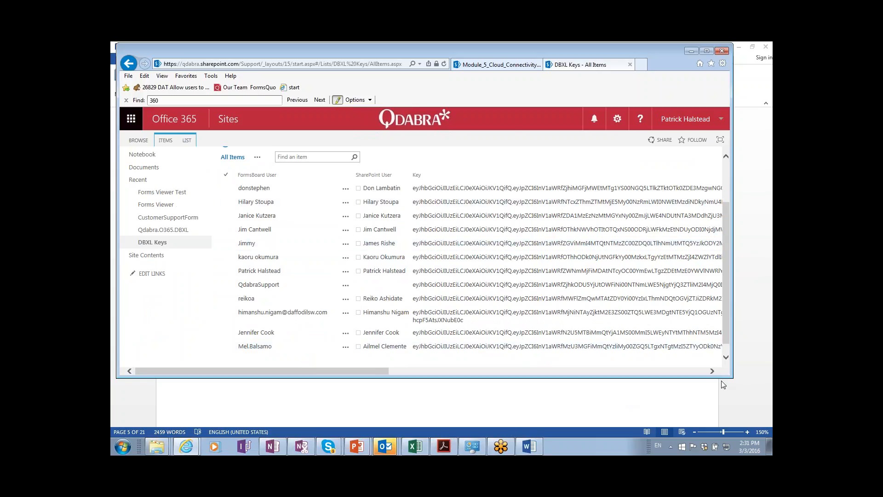
pyautogui.moveTo(728, 378); pyautogui.dragTo(730, 409)
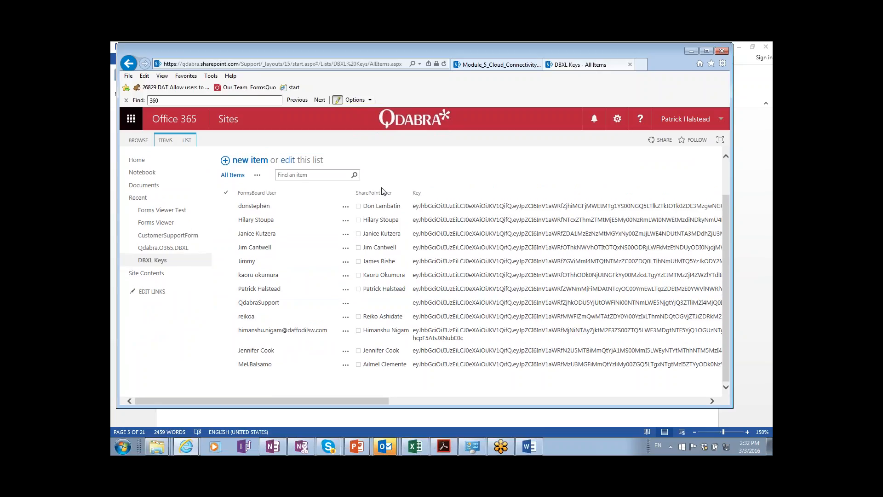
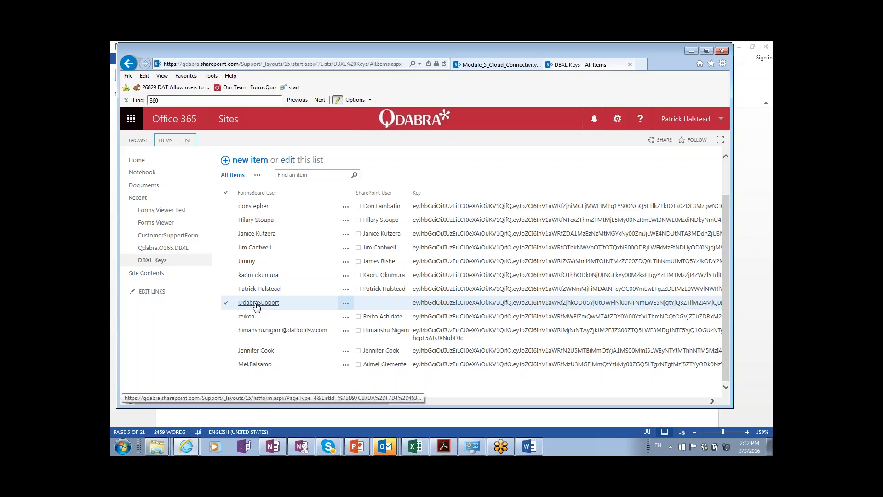
# Load formsboard.com in a new browser tab and scroll its Document Types page.
pyautogui.click(641, 66)
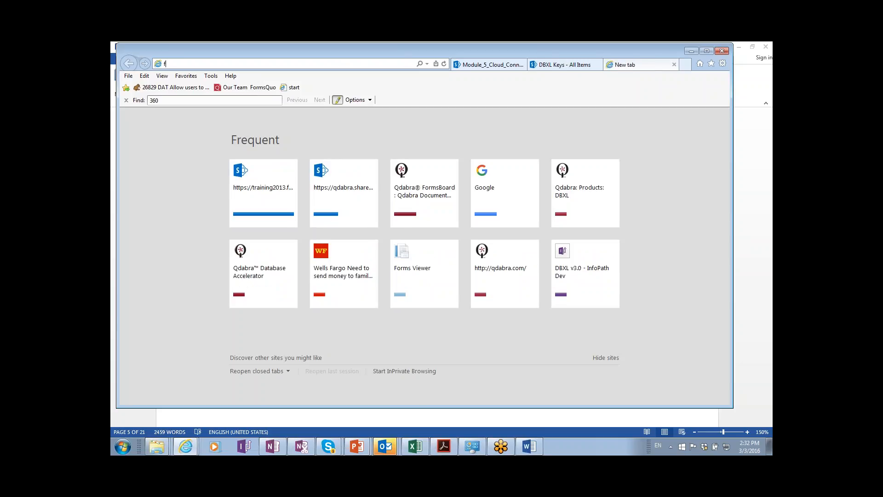
pyautogui.write('formsboard.com/')
pyautogui.press('Return')
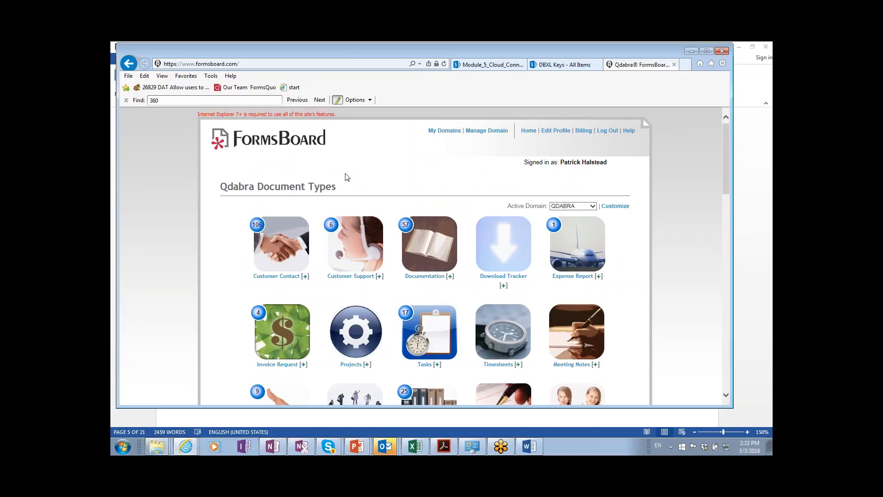
pyautogui.scroll(-1, 368, 174)
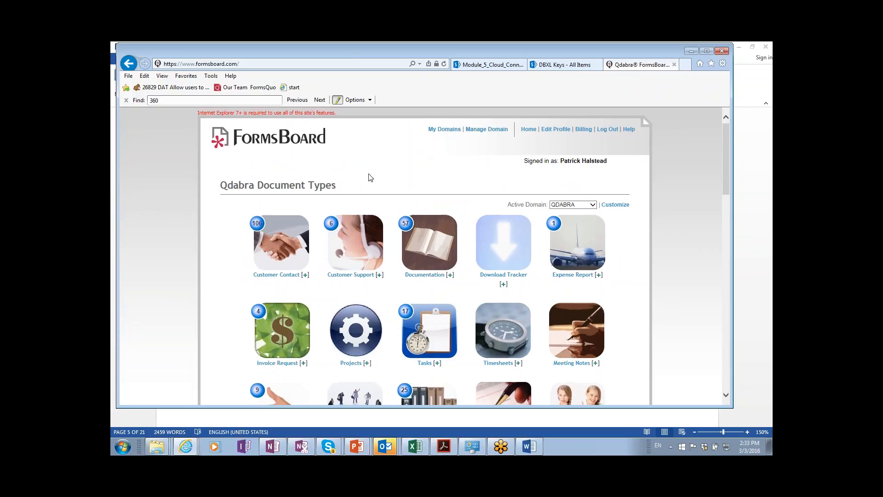
# Glance at the Word training document and the DBXL Keys tab, then return to FormsBoard.
pyautogui.hotkey('alt', 'Tab')
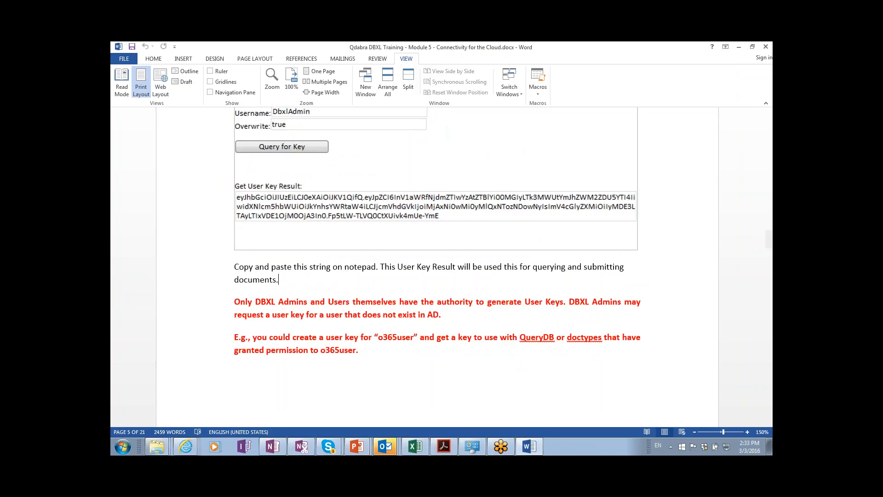
pyautogui.hotkey('alt', 'Tab')
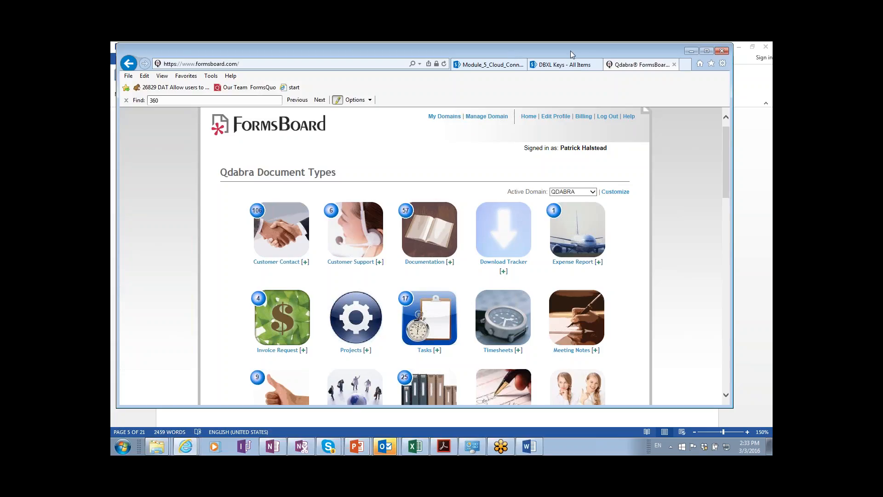
pyautogui.click(566, 65)
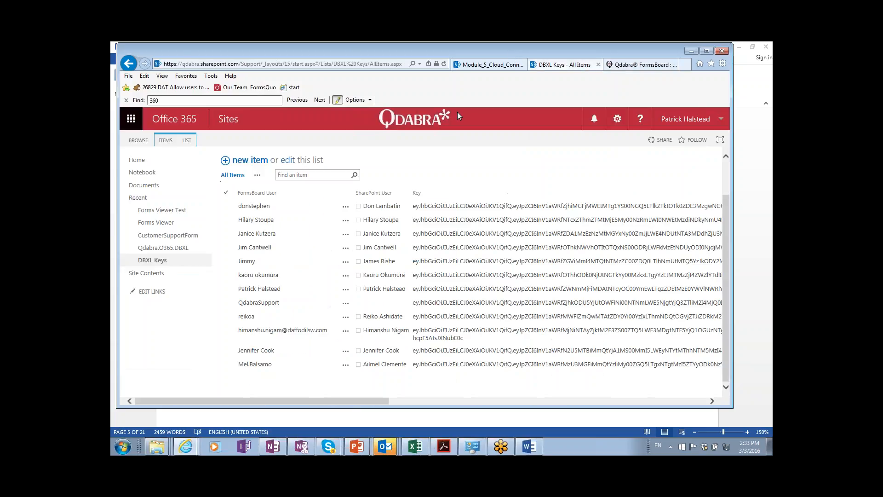
pyautogui.click(623, 66)
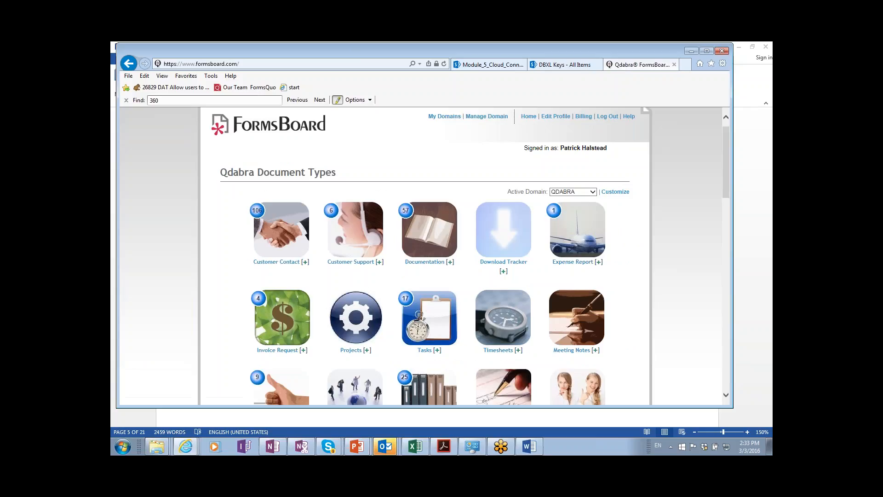
# In the Customer Support forms list, open the top ticket 'Tasks are not filtered' in InfoPath.
pyautogui.click(345, 249)
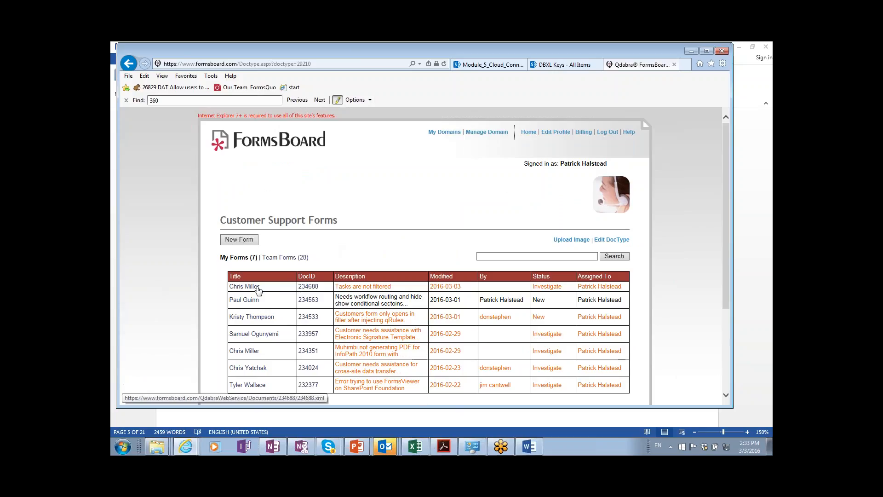
pyautogui.hotkey('alt', 'Tab')
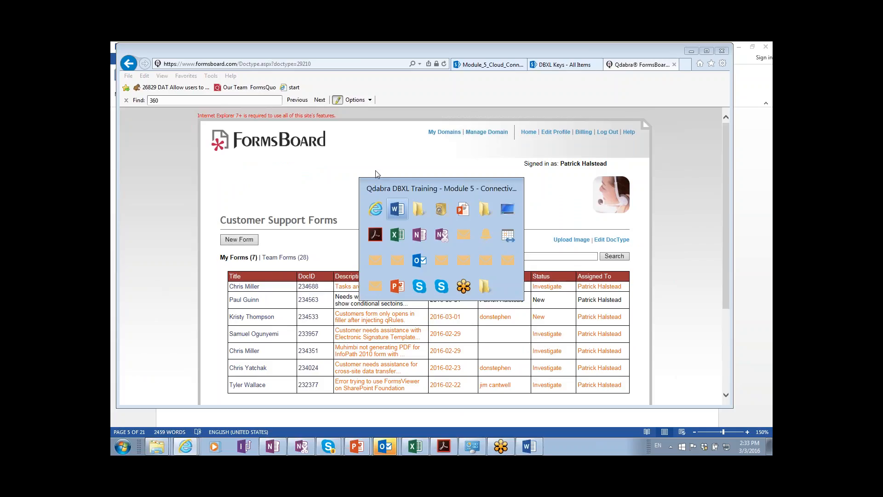
pyautogui.hotkey('alt', 'Tab')
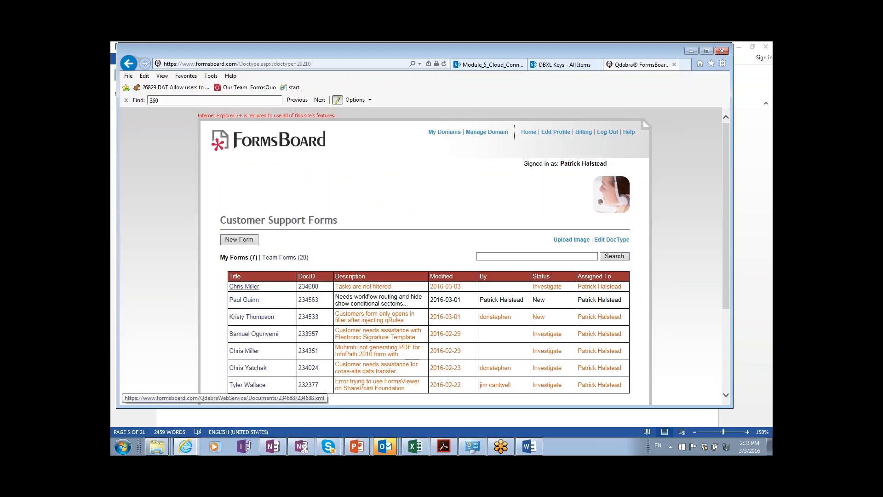
pyautogui.click(244, 286)
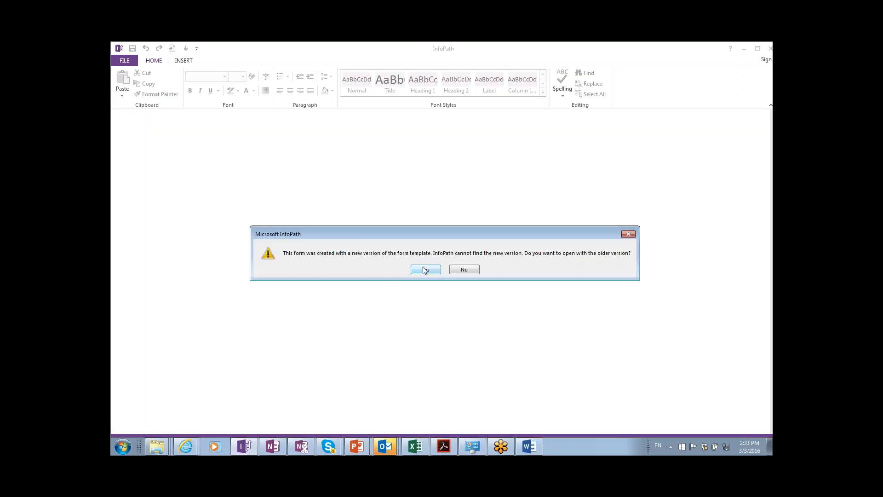
# Accept opening ticket 234688 with the older template version.
pyautogui.click(424, 270)
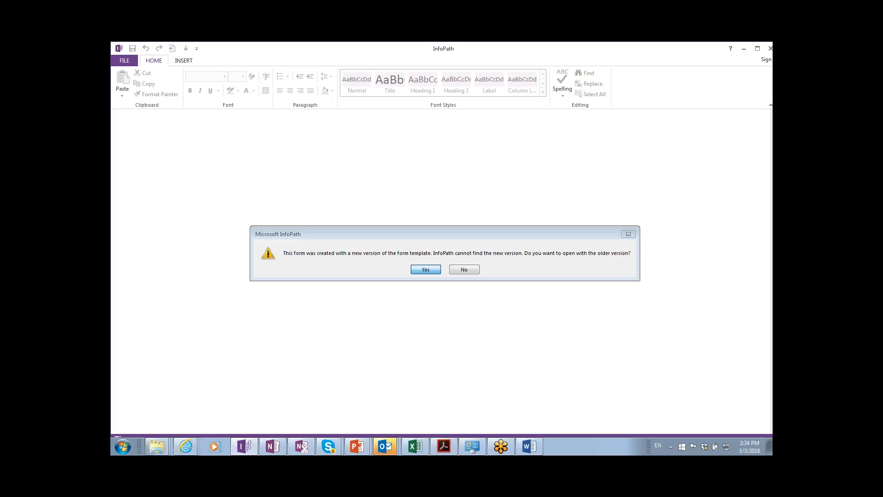
pyautogui.press('Return')
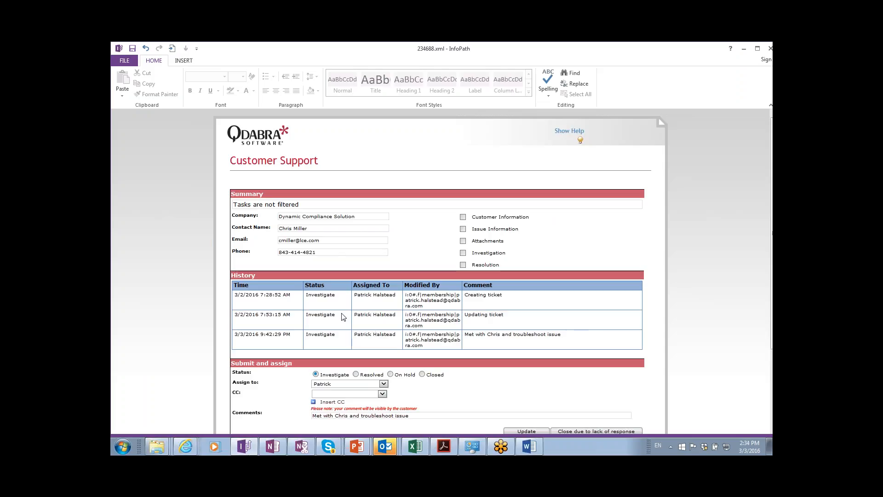
pyautogui.scroll(-4, 343, 316)
pyautogui.scroll(4, 419, 279)
# Show the ticket's Investigation entries, then close the form without saving 234688.xml.
pyautogui.click(463, 253)
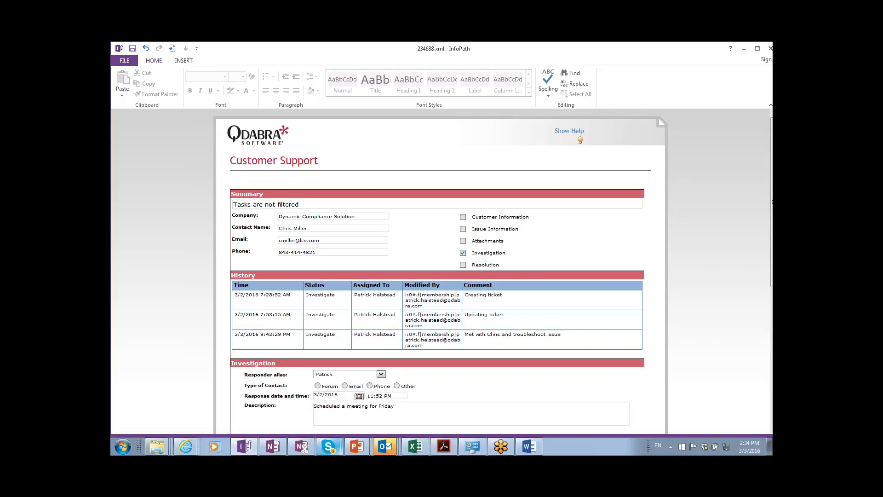
pyautogui.scroll(-3, 343, 416)
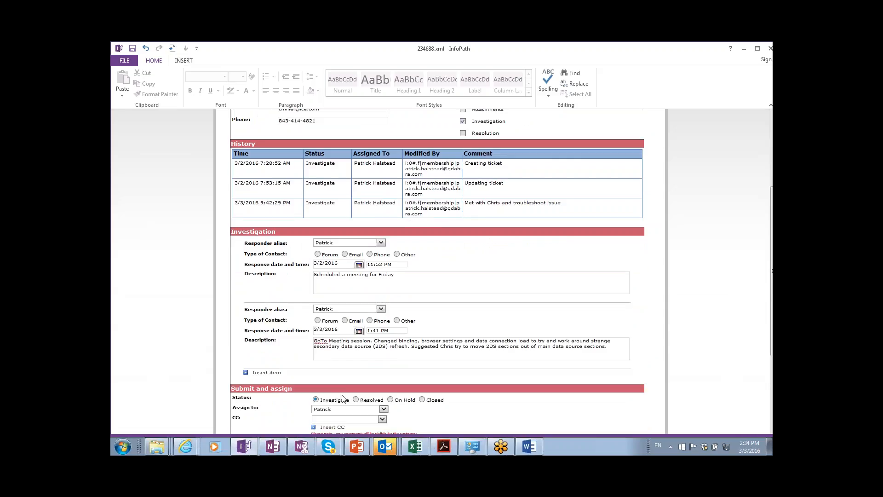
pyautogui.scroll(3, 346, 378)
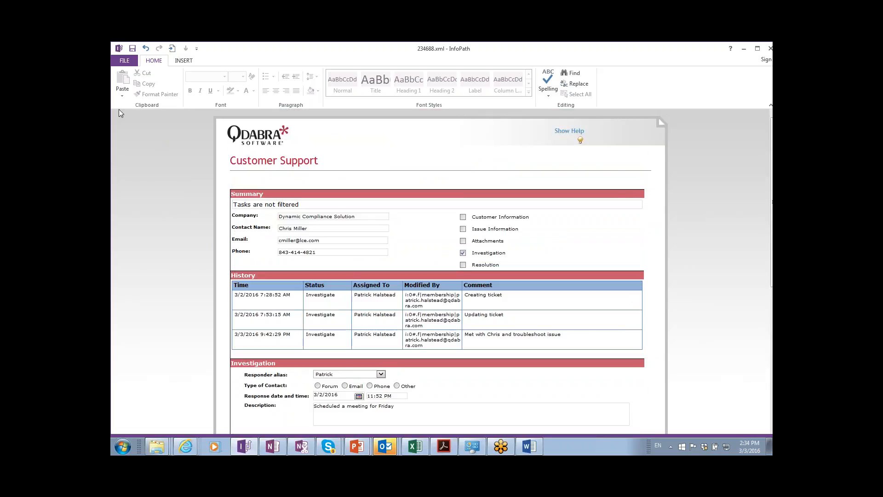
pyautogui.doubleClick(118, 49)
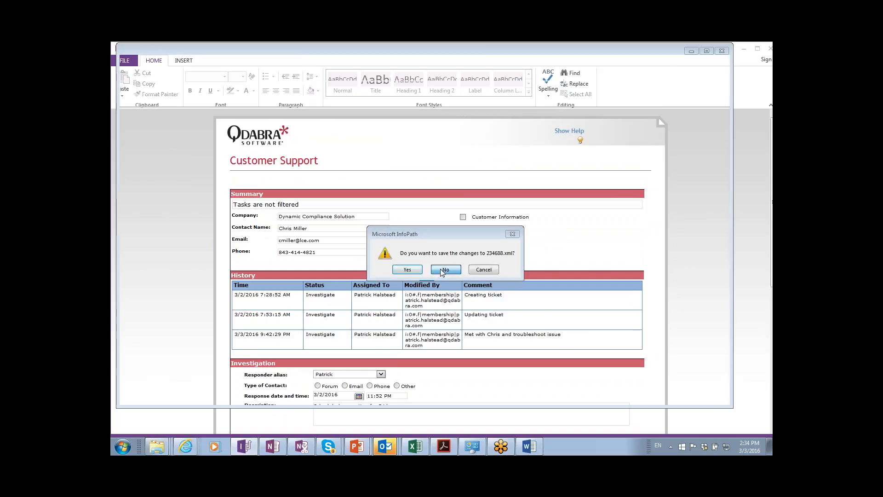
pyautogui.click(445, 270)
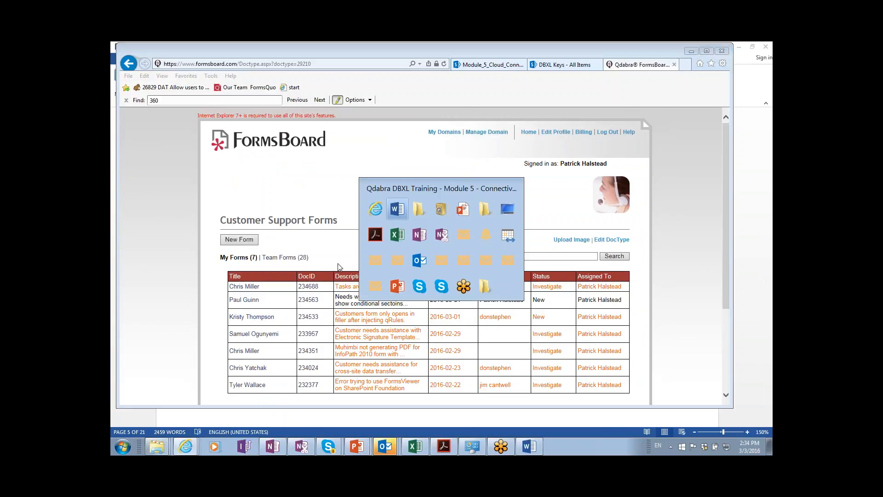
# Go to the Support site home page via the breadcrumb on the DBXL Keys tab.
pyautogui.hotkey('alt', 'Tab')
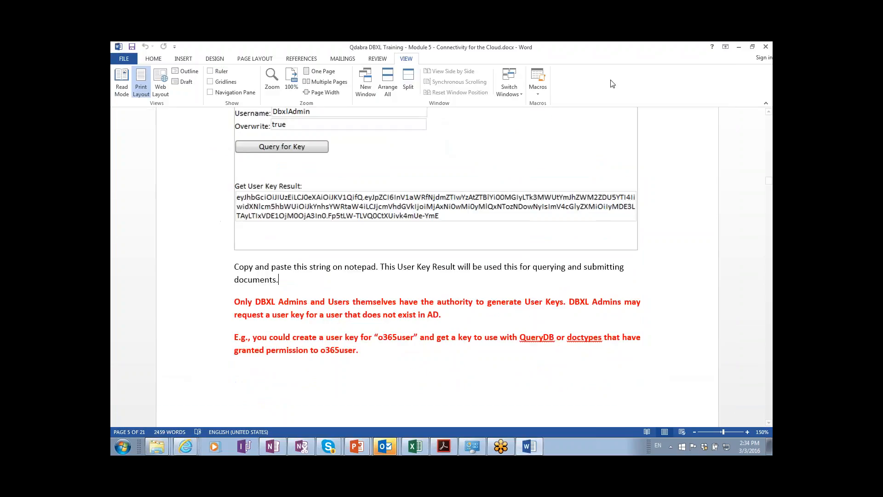
pyautogui.hotkey('alt', 'Tab')
pyautogui.click(567, 65)
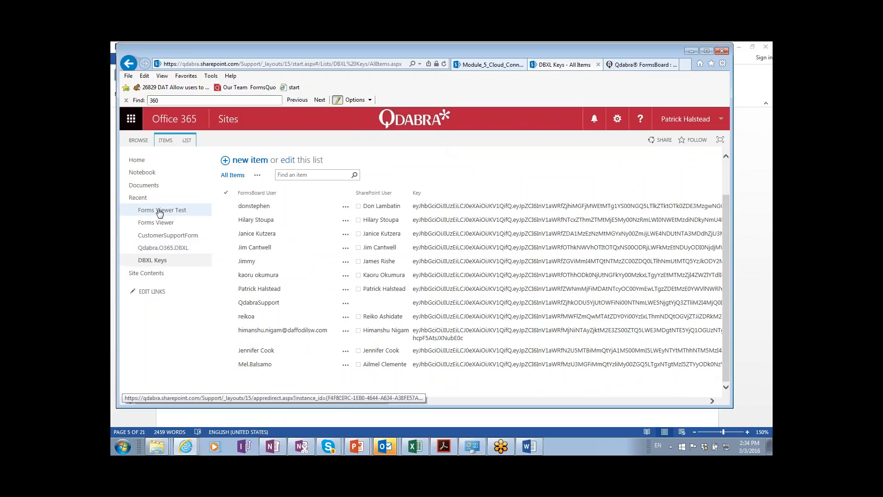
pyautogui.scroll(1, 157, 214)
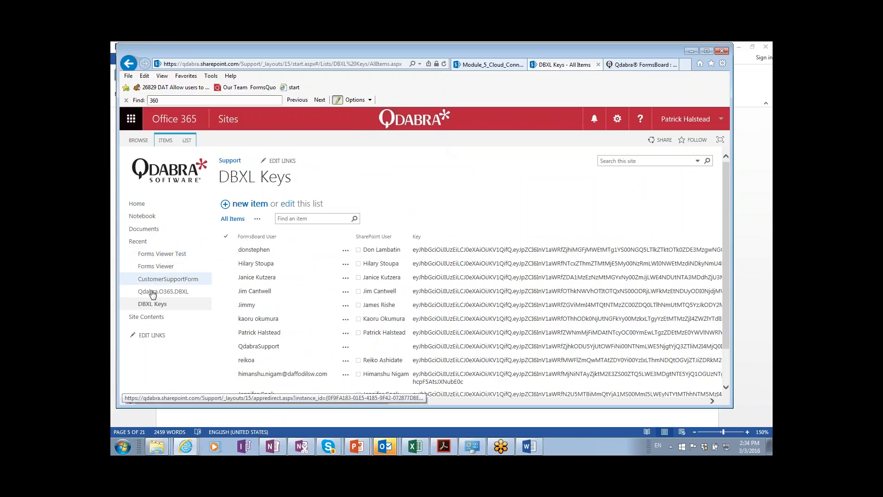
pyautogui.click(231, 161)
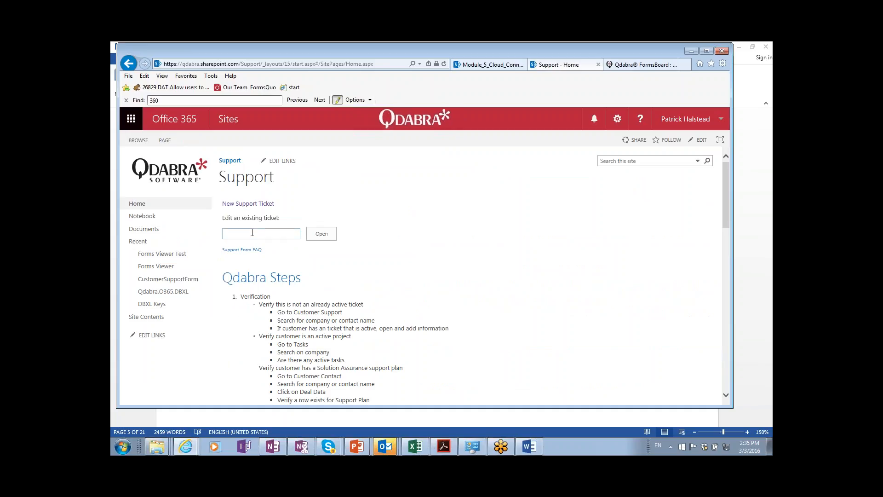
# Open ticket 234688 through the Edit an existing ticket box on the Support home page.
pyautogui.hotkey('alt', 'Tab')
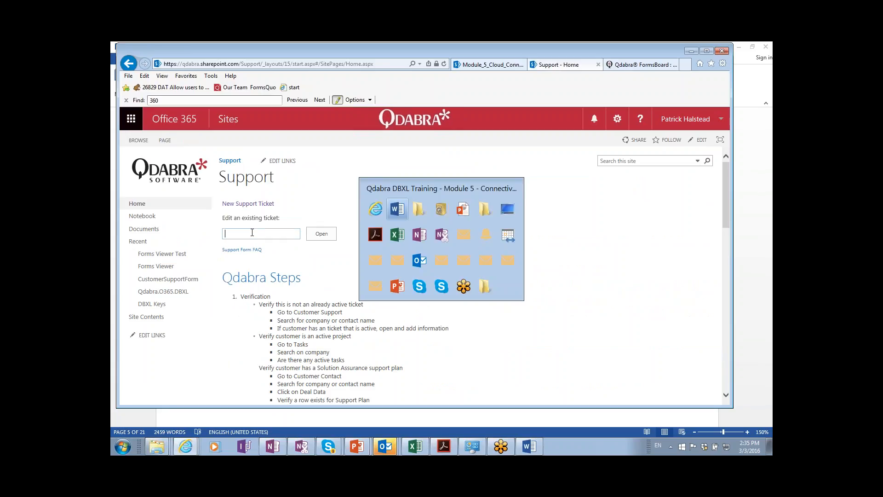
pyautogui.hotkey('alt', 'Tab')
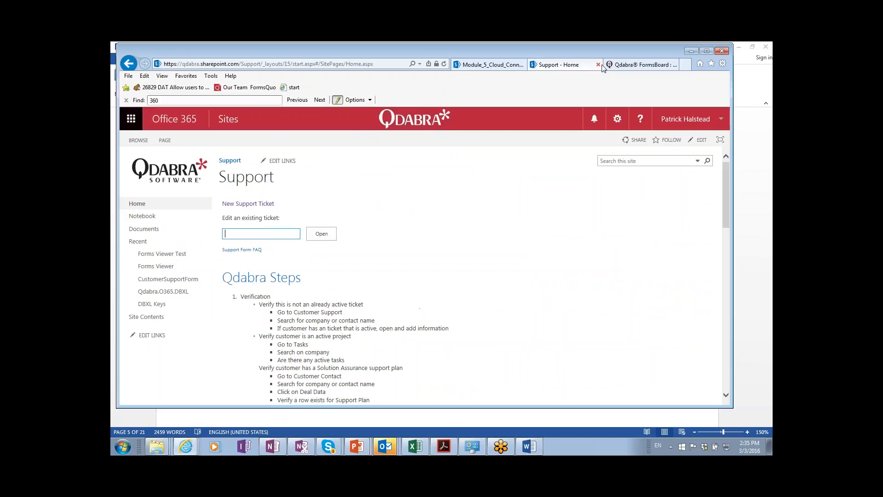
pyautogui.click(610, 65)
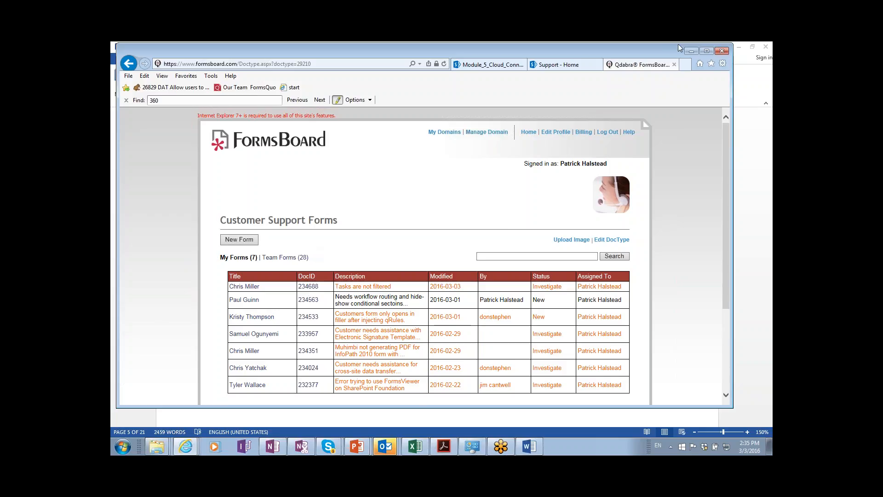
pyautogui.click(558, 66)
pyautogui.write('234688')
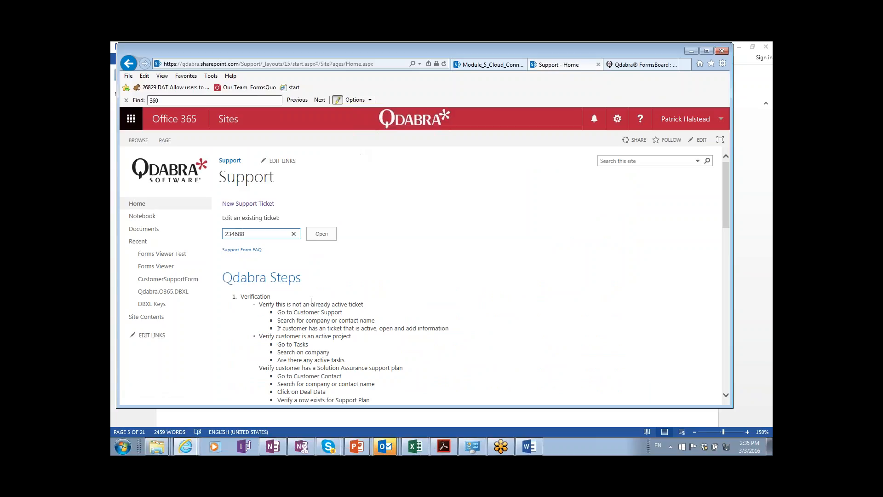
pyautogui.click(332, 235)
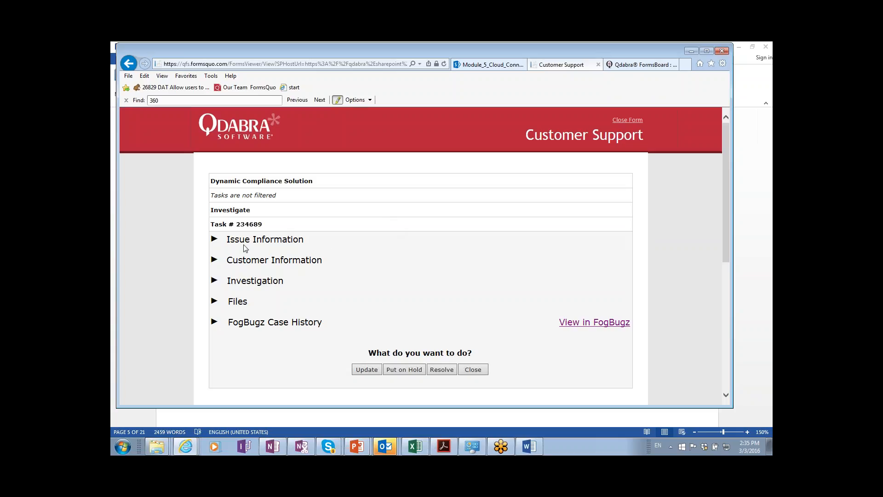
pyautogui.click(215, 281)
pyautogui.scroll(-1, 228, 282)
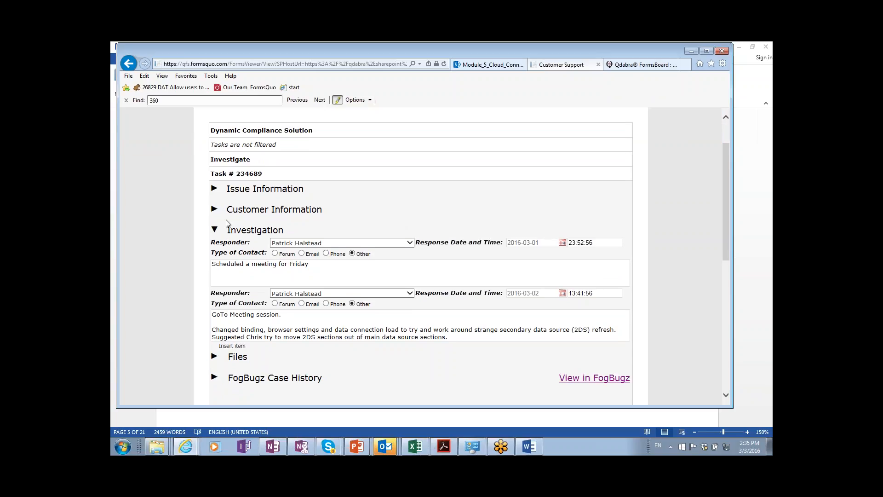
pyautogui.click(214, 188)
pyautogui.scroll(-4, 243, 220)
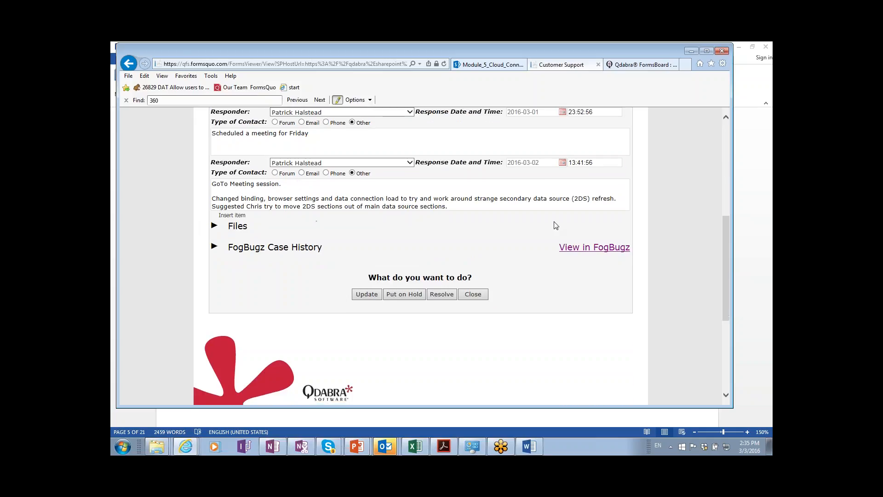
pyautogui.scroll(5, 536, 219)
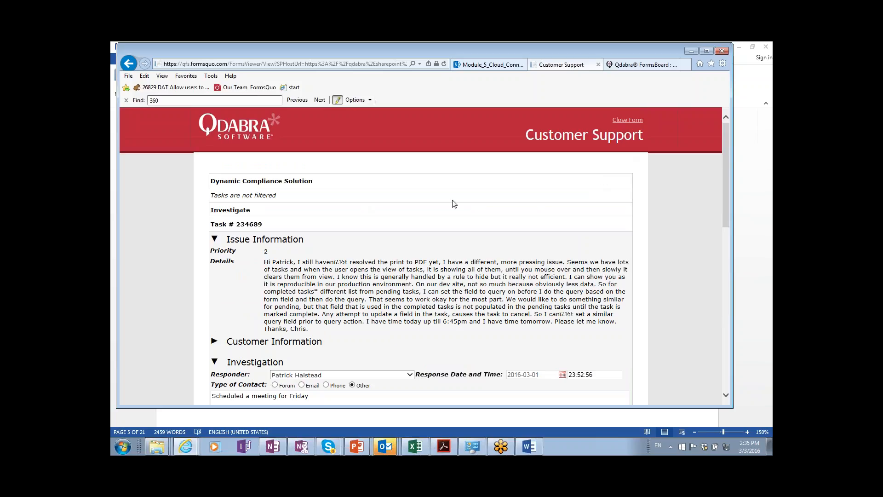
pyautogui.scroll(-2, 280, 249)
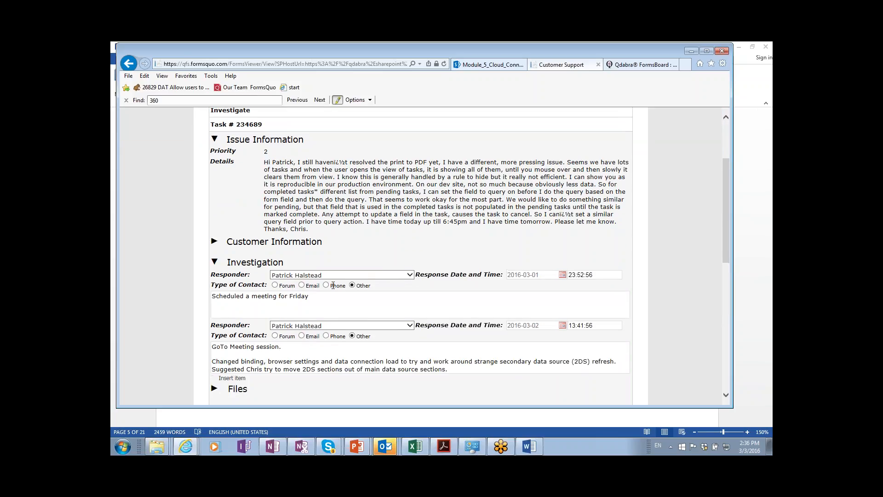
pyautogui.scroll(2, 333, 285)
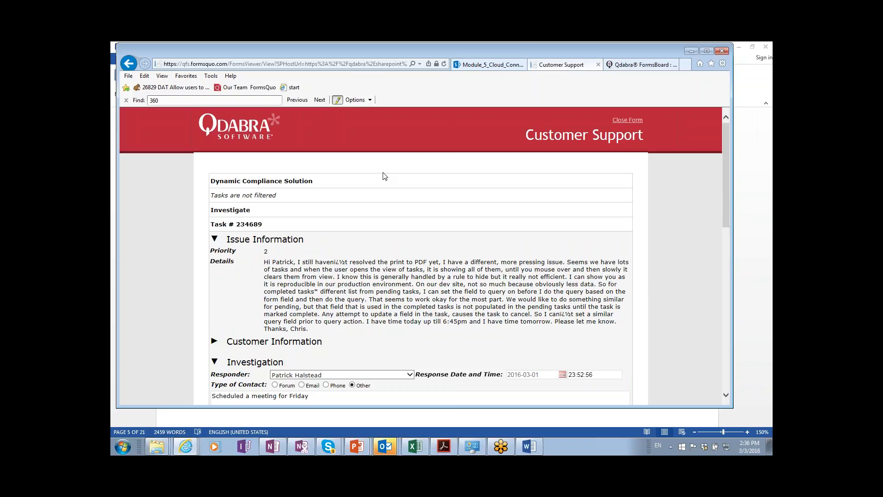
pyautogui.scroll(-8, 383, 175)
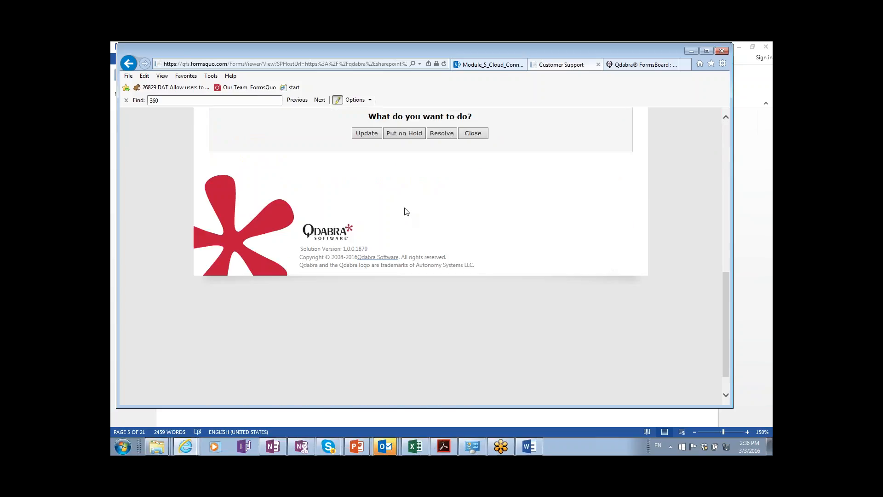
pyautogui.scroll(1, 405, 184)
pyautogui.scroll(5, 519, 126)
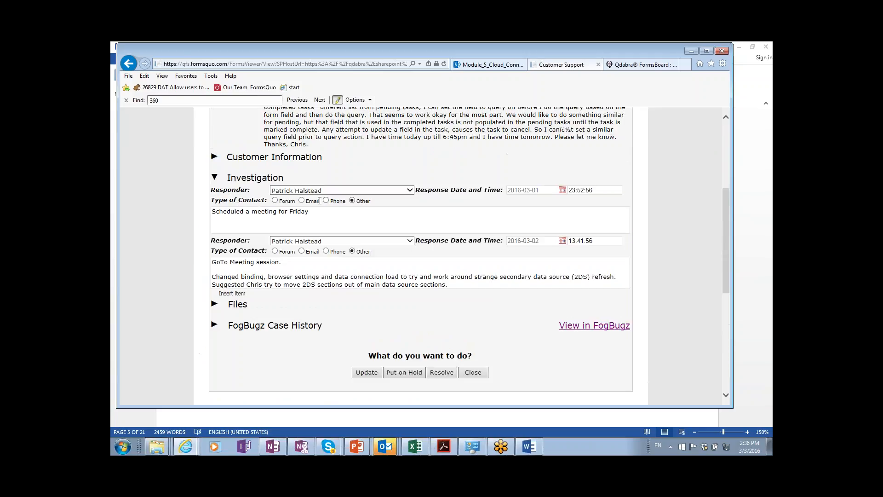
pyautogui.scroll(1, 303, 230)
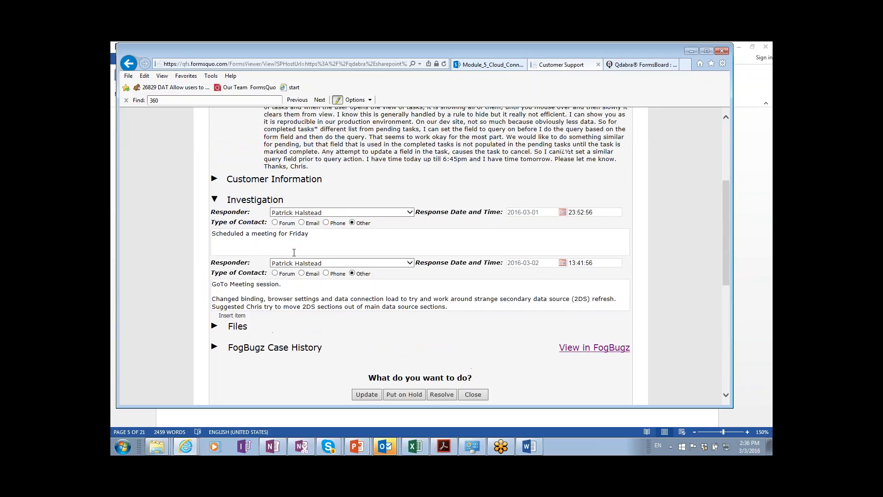
# Add an Email investigation response noting the reassignment, with a responder selected.
pyautogui.click(239, 316)
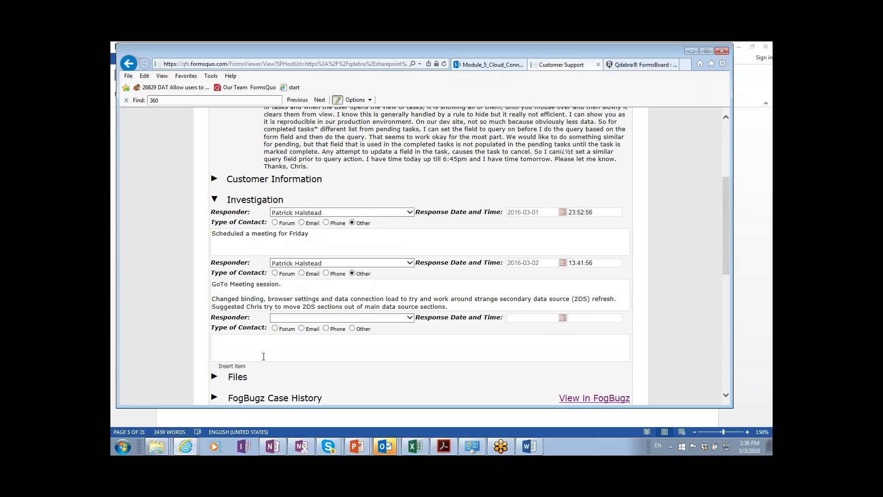
pyautogui.scroll(-3, 206, 243)
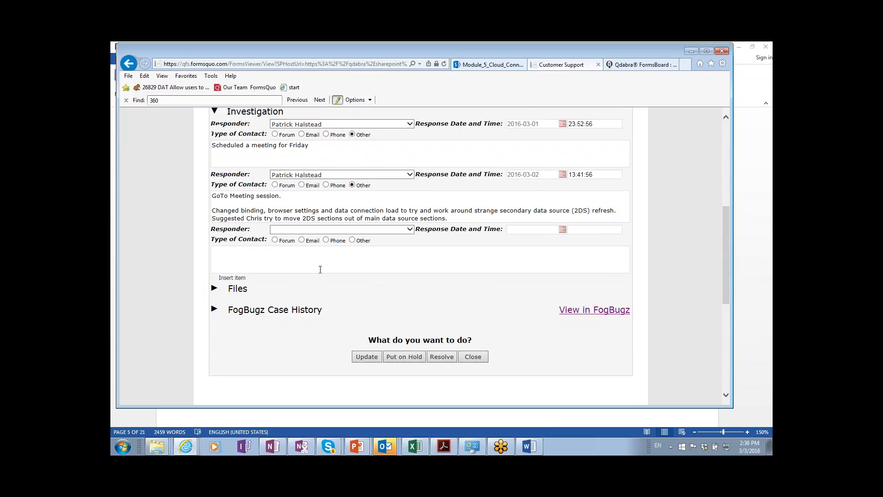
pyautogui.scroll(-1, 430, 253)
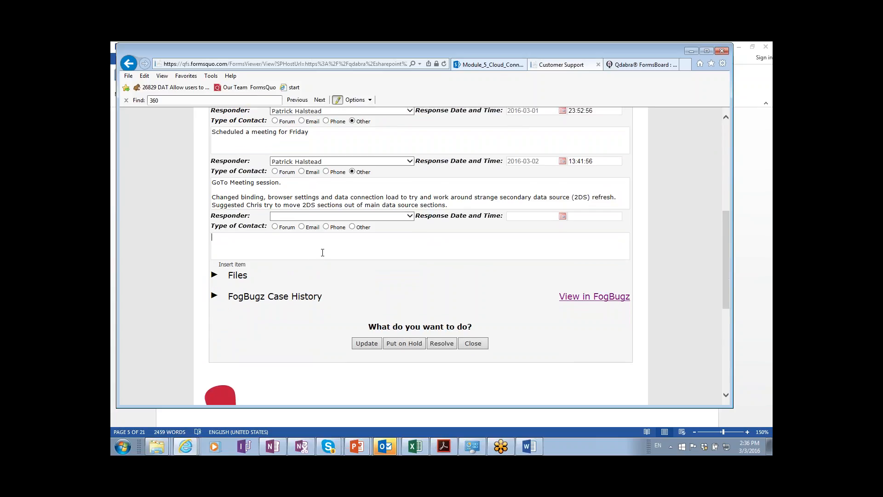
pyautogui.click(322, 253)
pyautogui.write('Assigning to Hilary')
pyautogui.click(402, 218)
pyautogui.press('p')
pyautogui.press('Tab')
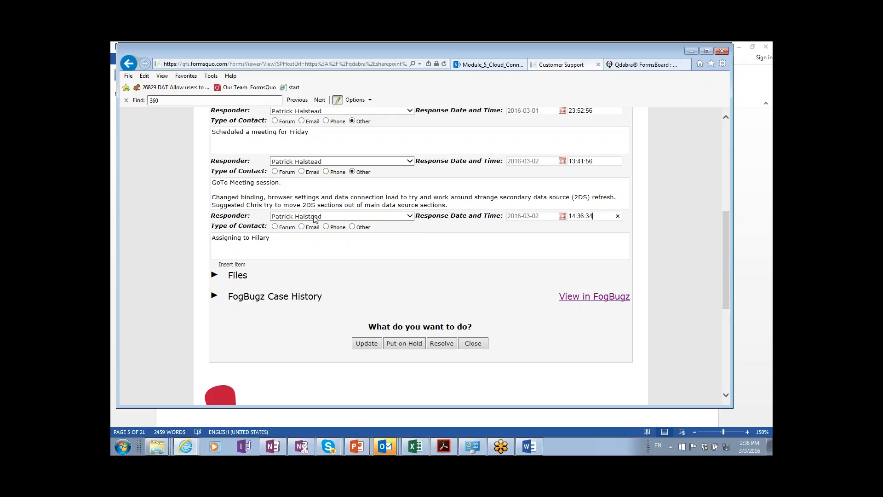
pyautogui.click(302, 227)
# Start the ticket update, choosing the new assignee and a CC recipient.
pyautogui.click(364, 348)
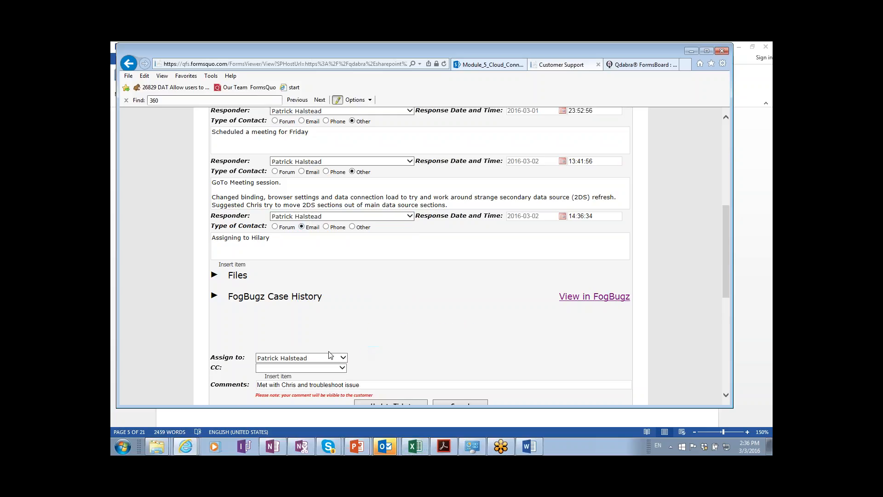
pyautogui.click(321, 362)
pyautogui.press('h')
pyautogui.press('Tab')
pyautogui.press('p')
pyautogui.press('Tab')
pyautogui.press('Tab')
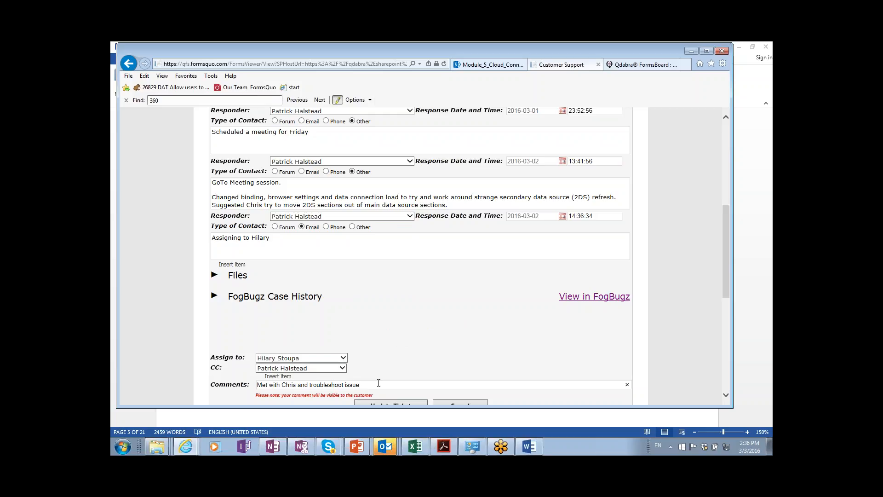
# Enter the comment asking whether anyone has seen an issue with 2DS bound inside a MDS node.
pyautogui.write('Have y')
pyautogui.hotkey('ctrl', 'a')
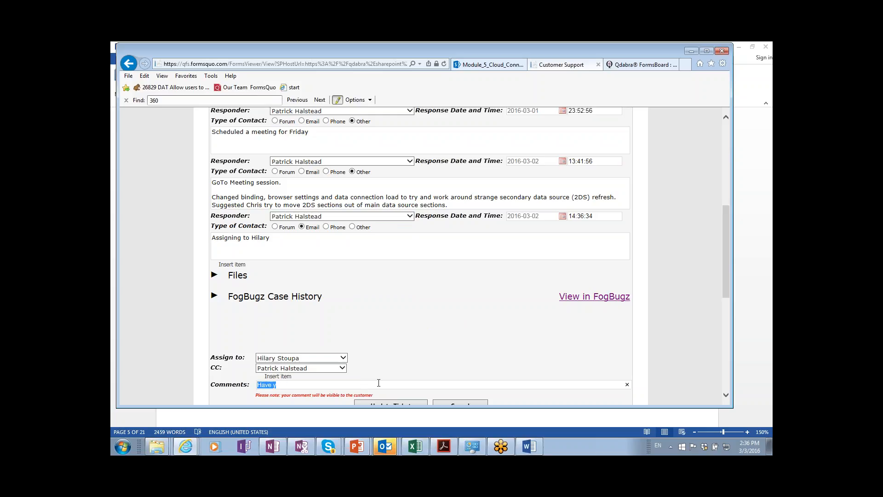
pyautogui.write('Have you ever seen an issue with 2DS bound to')
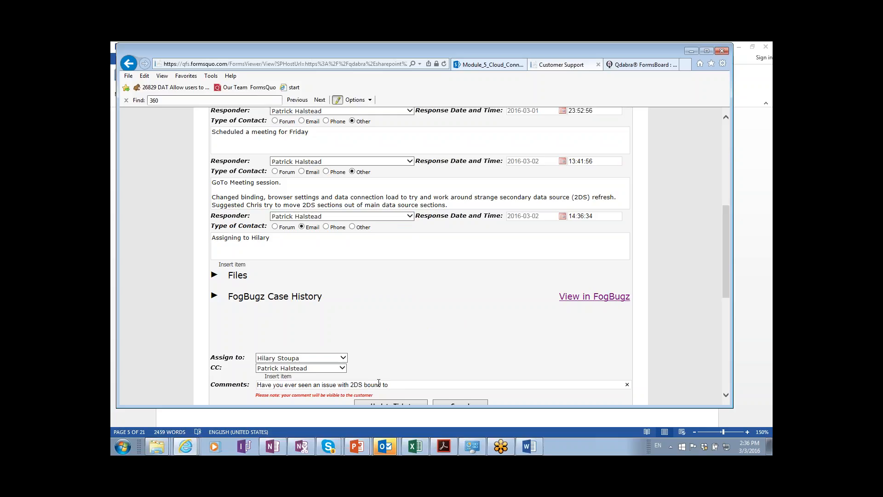
pyautogui.write(' MDS')
pyautogui.scroll(-3, 503, 359)
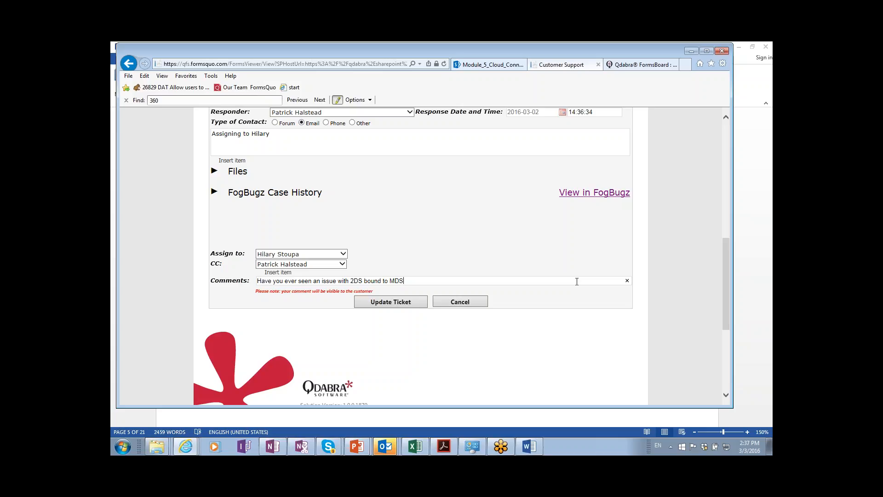
pyautogui.press('BackSpace')
pyautogui.press('BackSpace')
pyautogui.press('BackSpace')
pyautogui.write('inside a ')
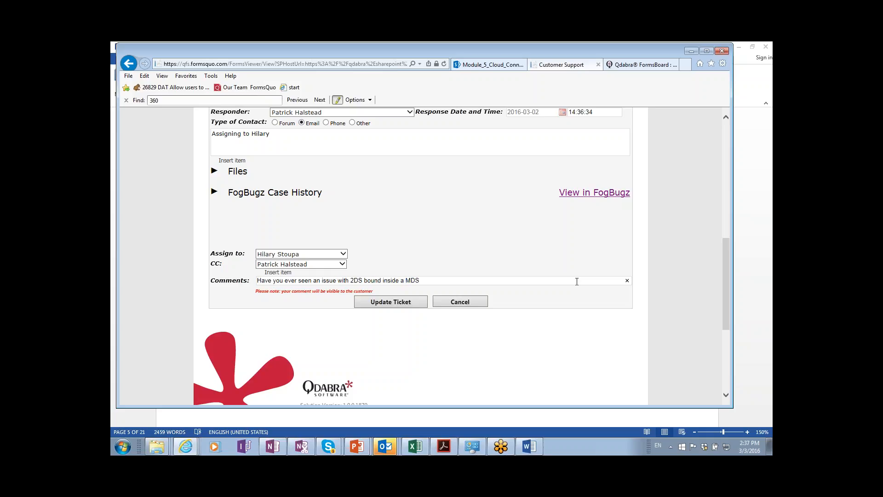
pyautogui.write('oidede')
pyautogui.click(387, 323)
# Submit the ticket with Update Ticket and land back on the SharePoint Support home page.
pyautogui.click(396, 306)
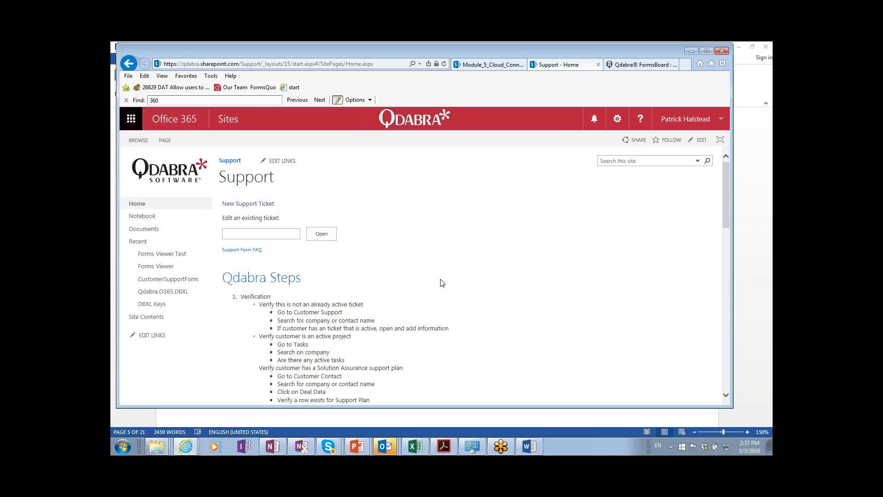
pyautogui.hotkey('alt', 'Tab')
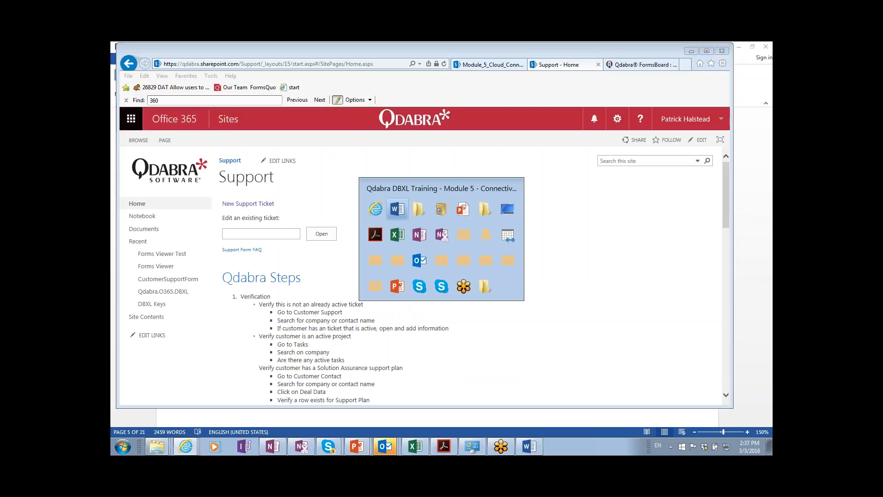
pyautogui.hotkey('alt', 'Tab')
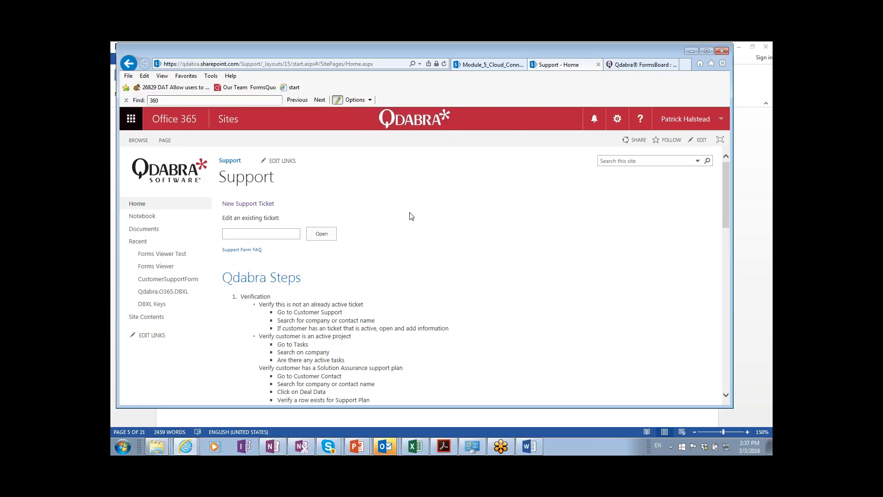
# Go to Forms Viewer's Manage Templates page and open the Customer Support template's update page.
pyautogui.click(167, 270)
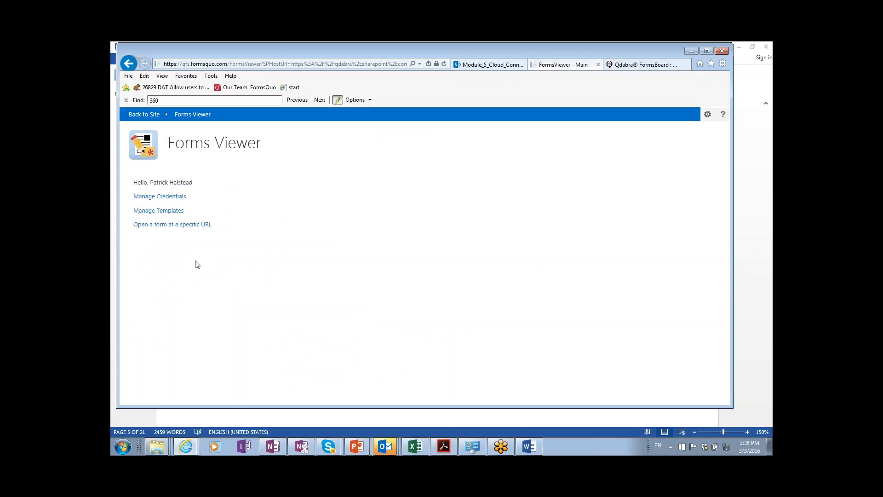
pyautogui.click(153, 212)
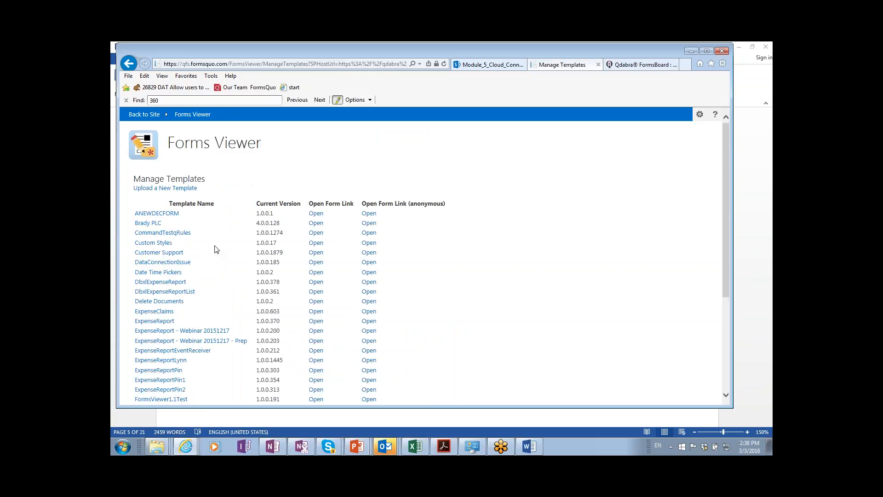
pyautogui.scroll(-2, 216, 249)
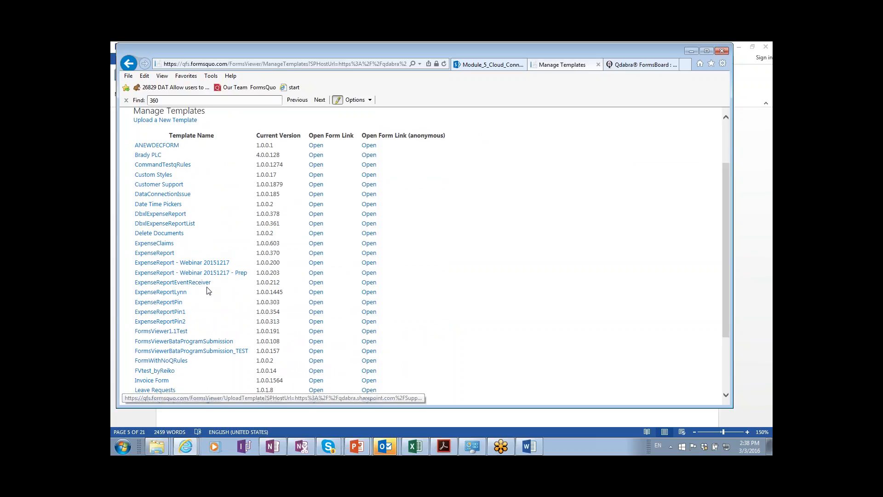
pyautogui.scroll(-1, 207, 290)
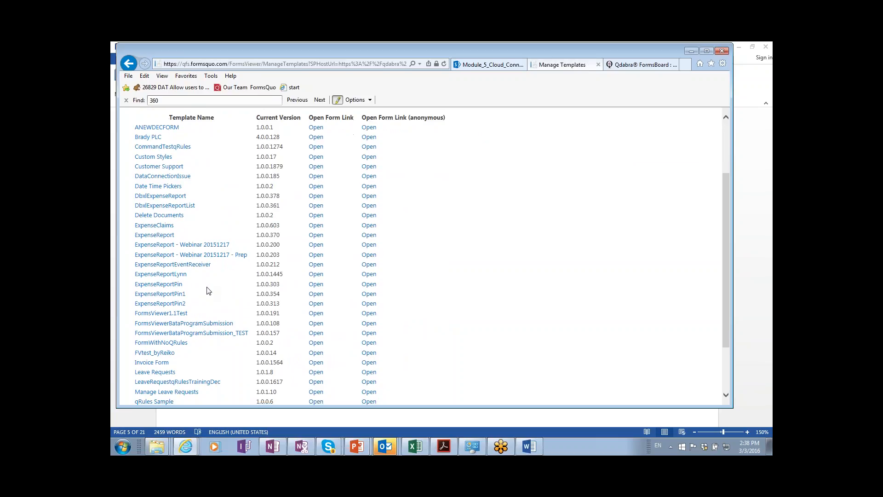
pyautogui.scroll(-1, 207, 291)
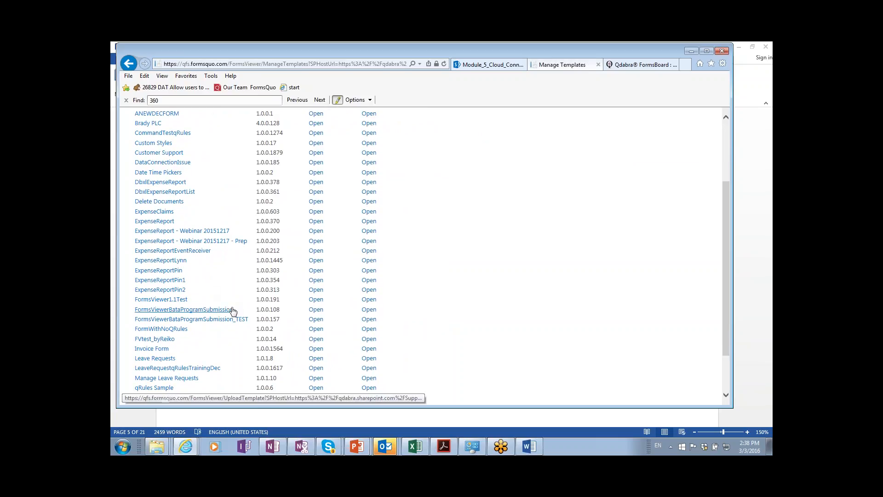
pyautogui.scroll(-4, 208, 300)
pyautogui.scroll(3, 423, 255)
pyautogui.scroll(-3, 423, 255)
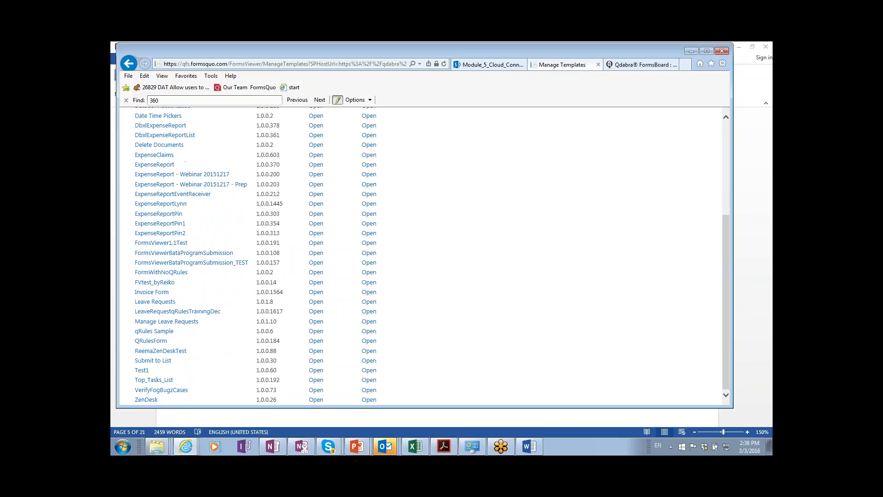
pyautogui.scroll(6, 167, 139)
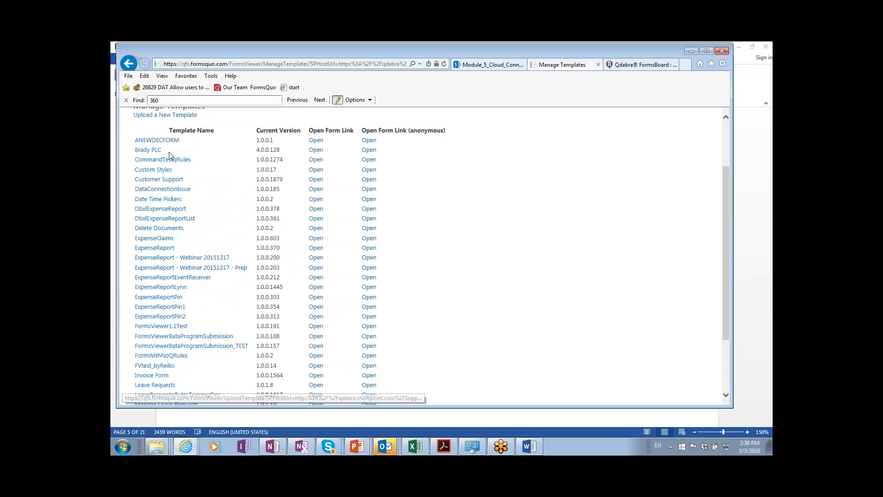
pyautogui.click(169, 180)
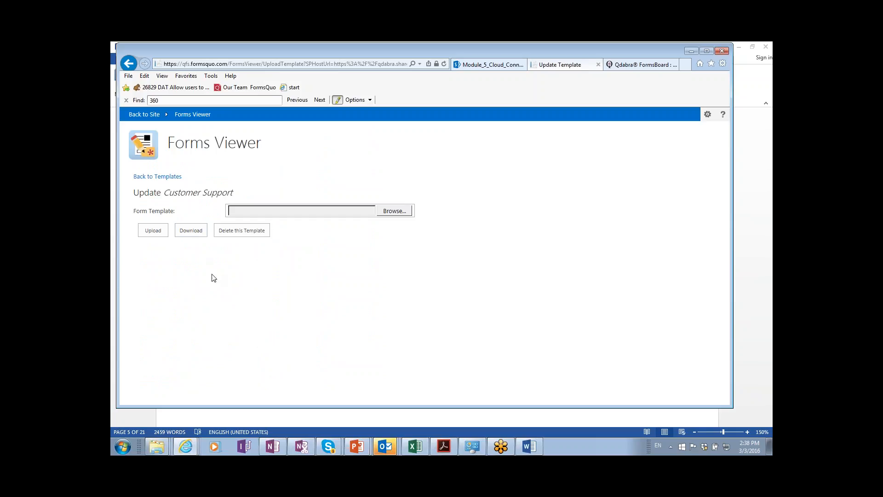
# Save Customer Support 2016.xsn via Save as into Favorites > 16DBXL30 > Module 5.
pyautogui.click(192, 230)
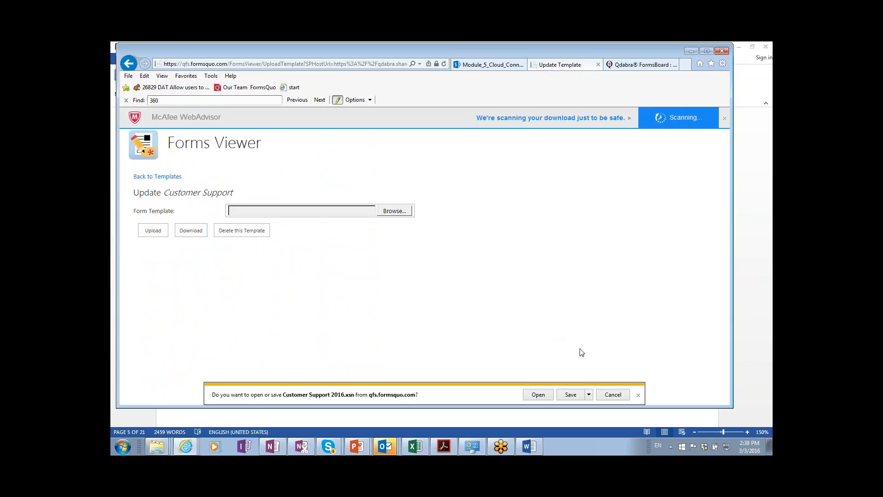
pyautogui.click(589, 394)
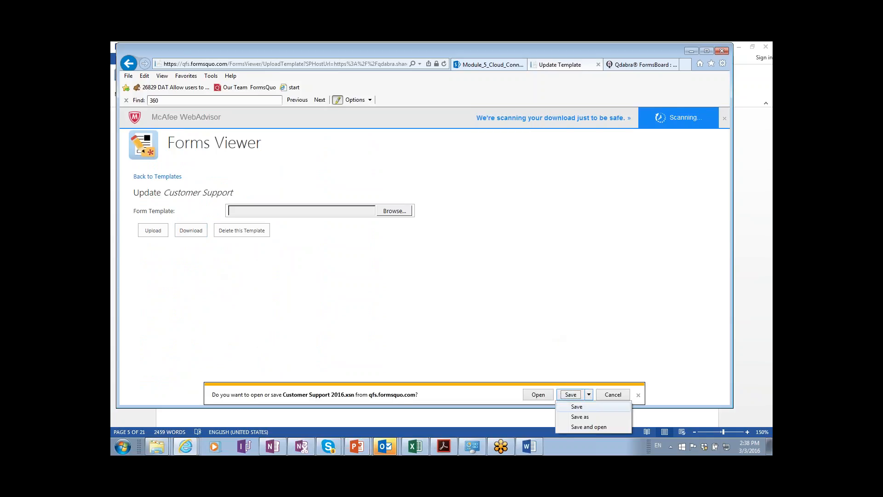
pyautogui.click(581, 417)
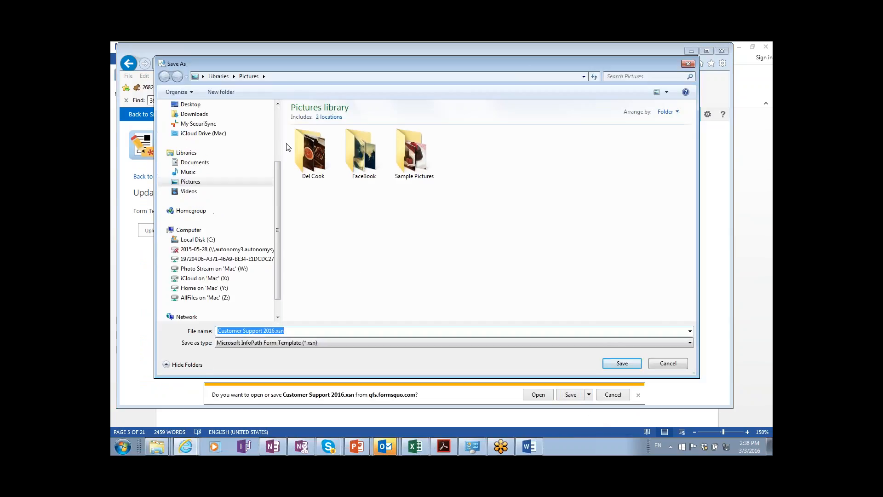
pyautogui.click(277, 125)
pyautogui.click(193, 119)
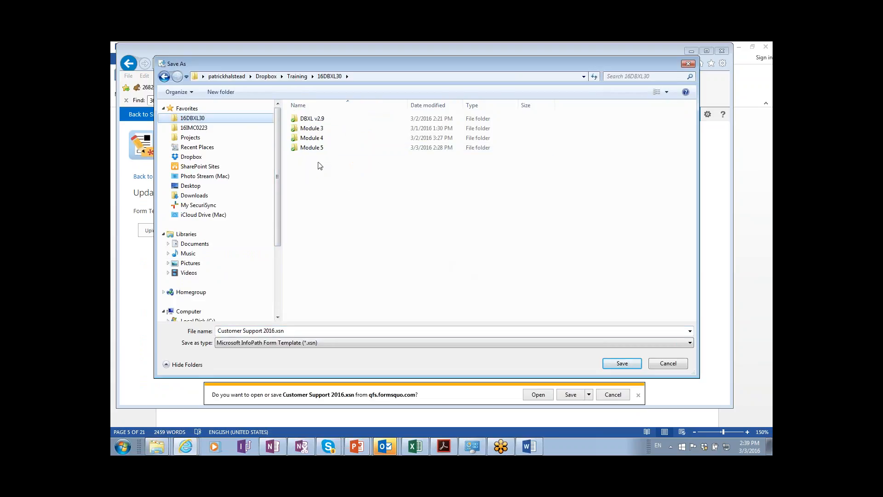
pyautogui.doubleClick(317, 148)
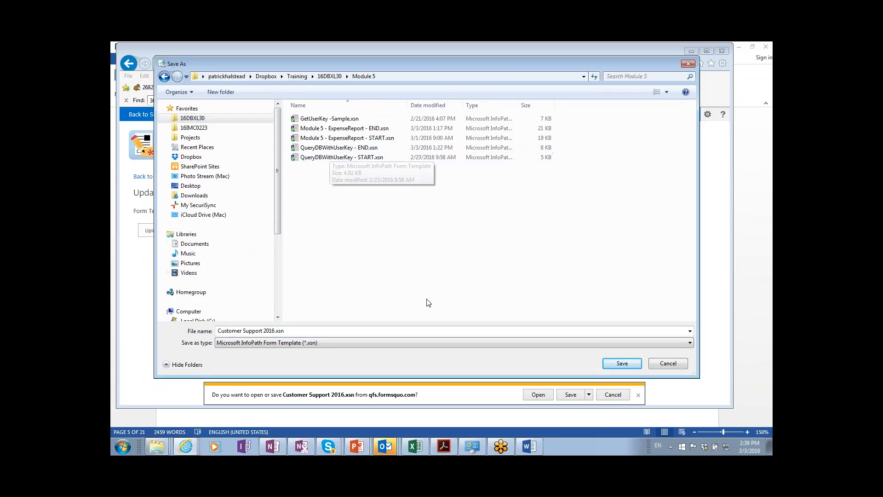
pyautogui.click(622, 367)
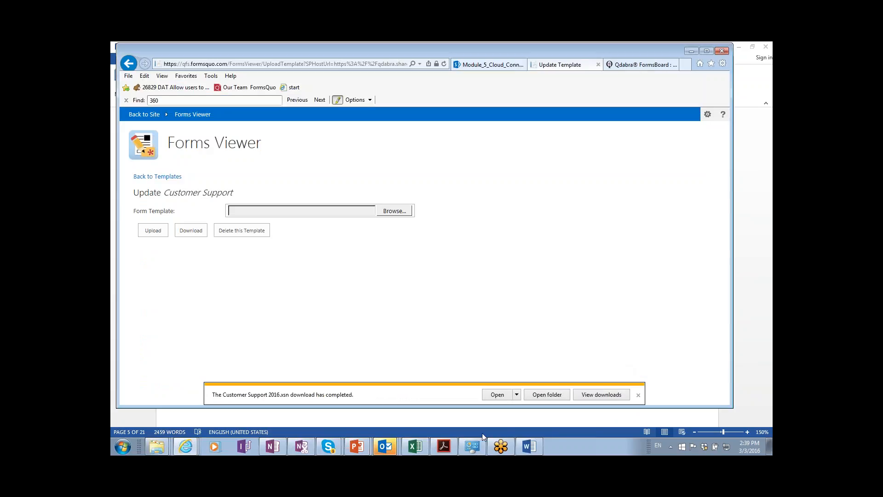
# Open the download folder and launch Customer Support 2016.xsn in Design mode.
pyautogui.click(539, 397)
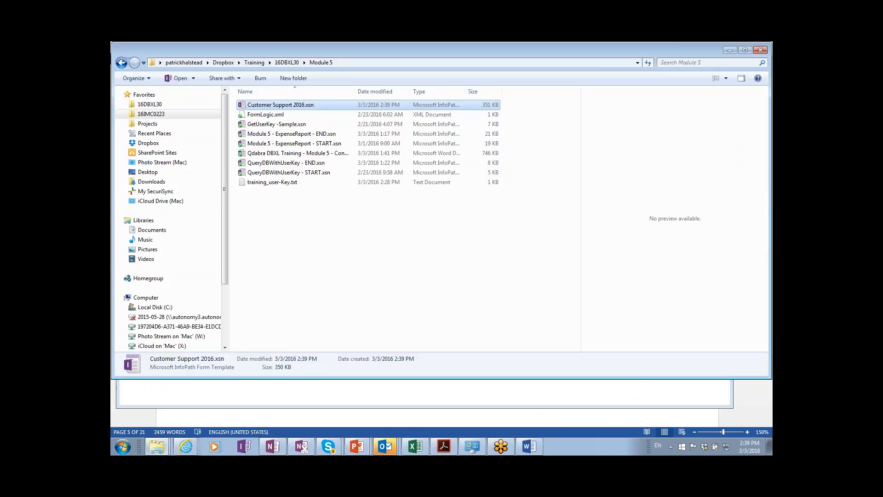
pyautogui.rightClick(270, 109)
pyautogui.click(293, 125)
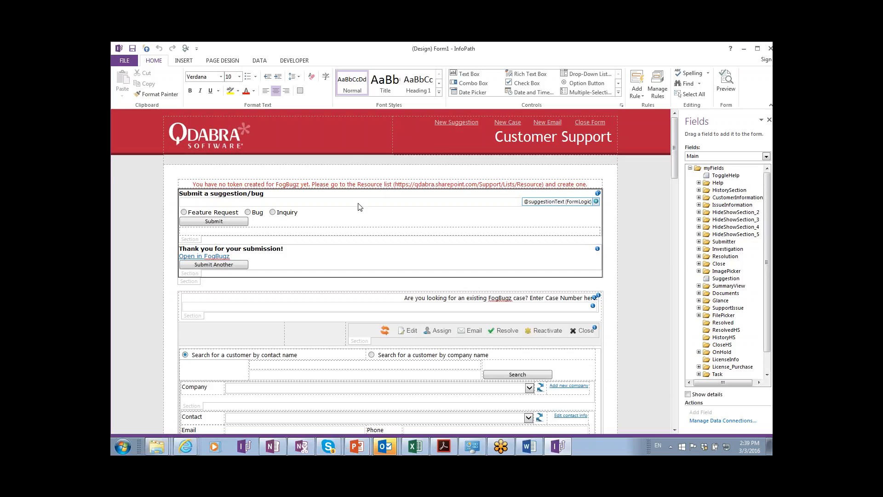
pyautogui.scroll(-3, 360, 207)
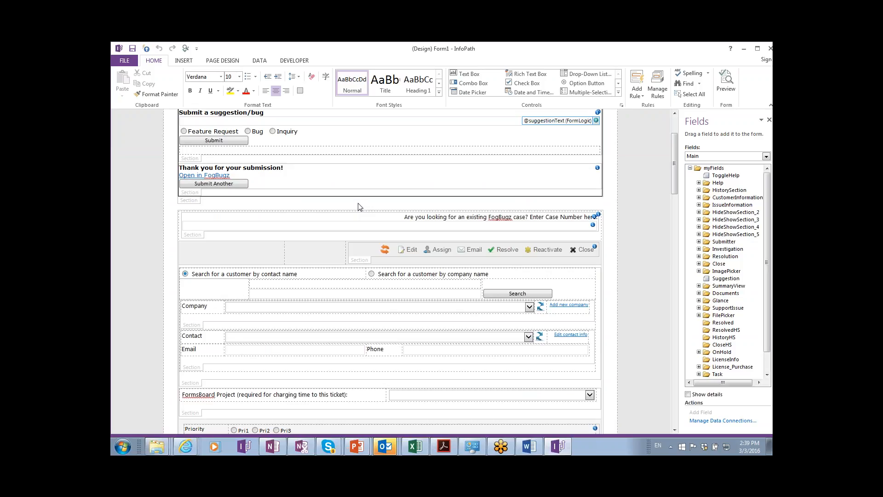
pyautogui.scroll(3, 360, 206)
pyautogui.click(259, 60)
pyautogui.click(332, 78)
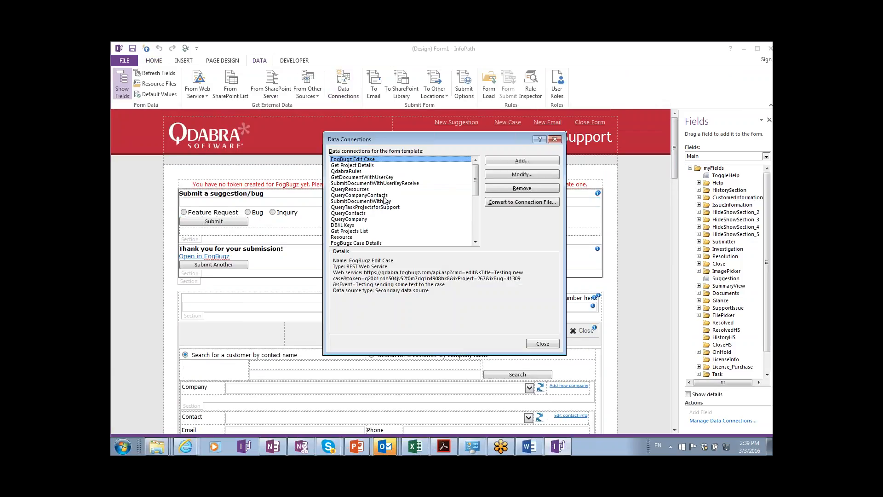
pyautogui.click(384, 183)
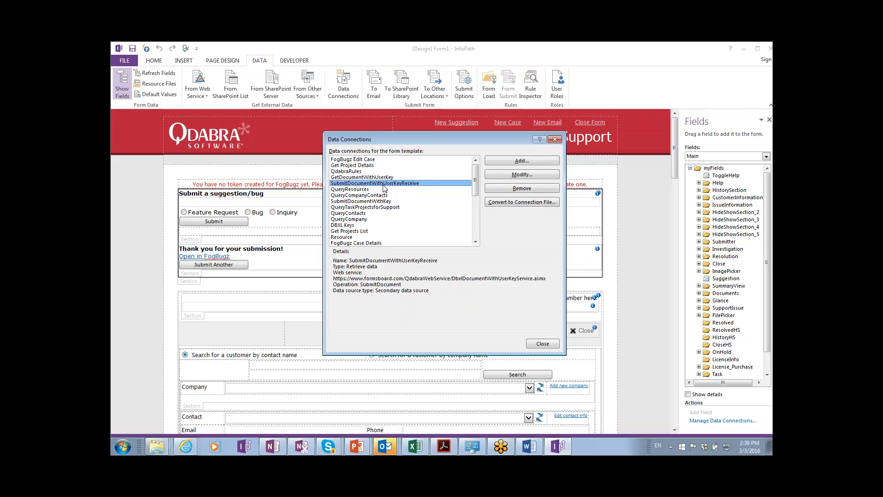
pyautogui.click(377, 195)
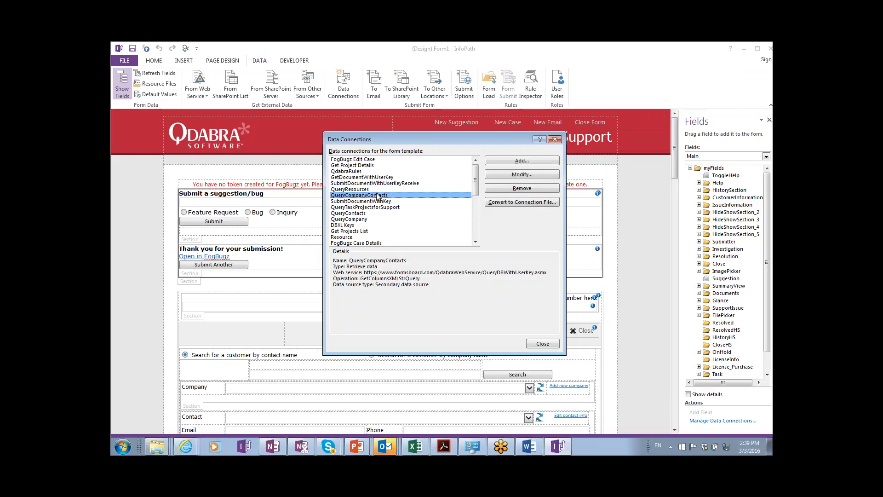
pyautogui.click(378, 201)
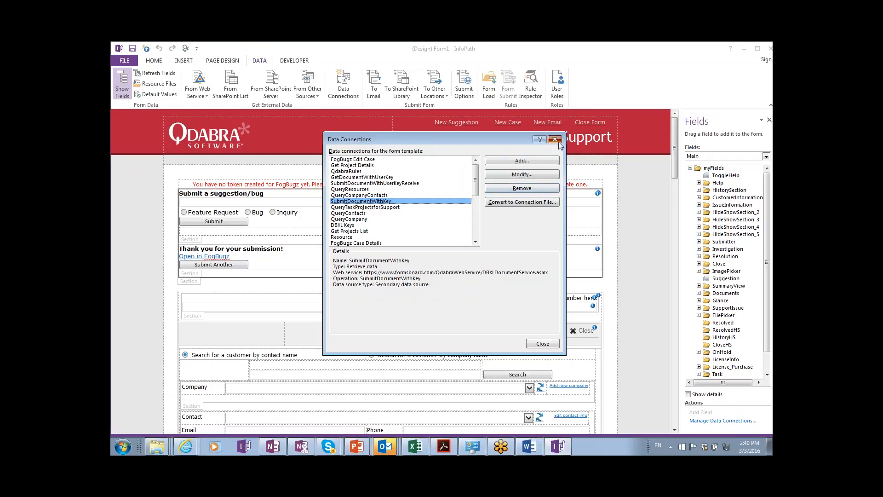
pyautogui.click(555, 140)
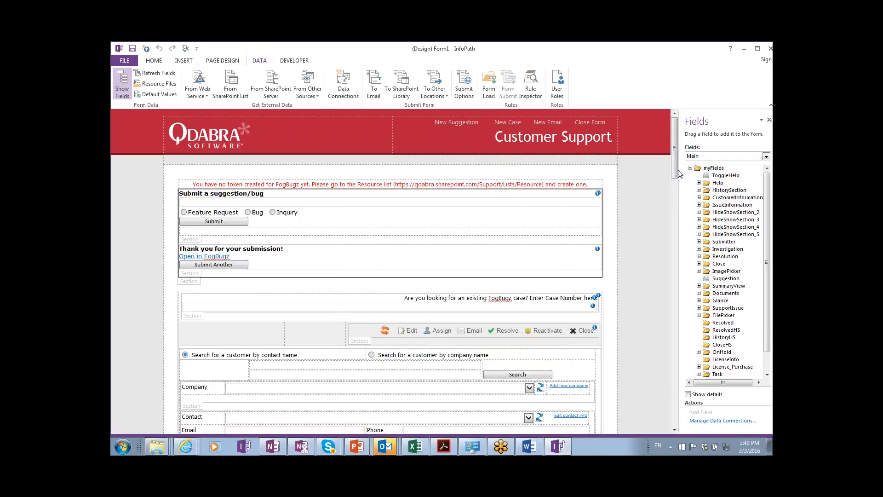
# Pick Update from the Page Design View list and scroll down to the view's buttons.
pyautogui.moveTo(678, 177); pyautogui.dragTo(675, 238)
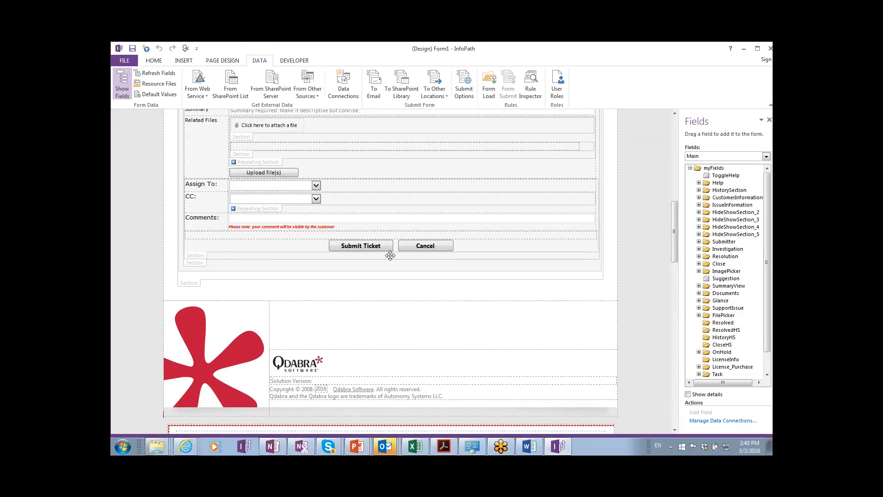
pyautogui.moveTo(674, 243); pyautogui.dragTo(681, 136)
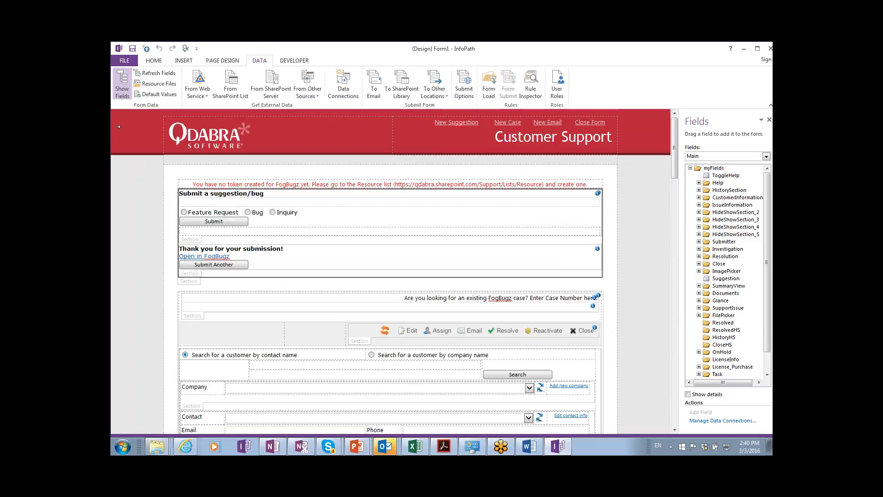
pyautogui.click(219, 61)
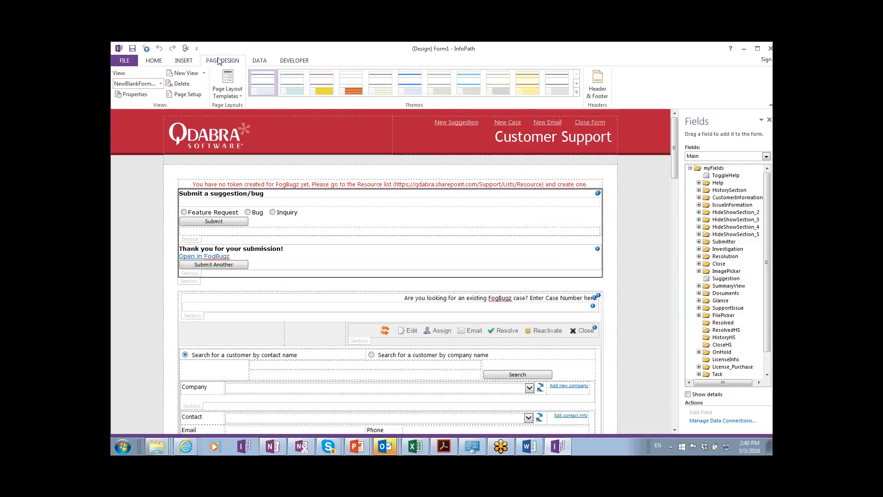
pyautogui.click(161, 83)
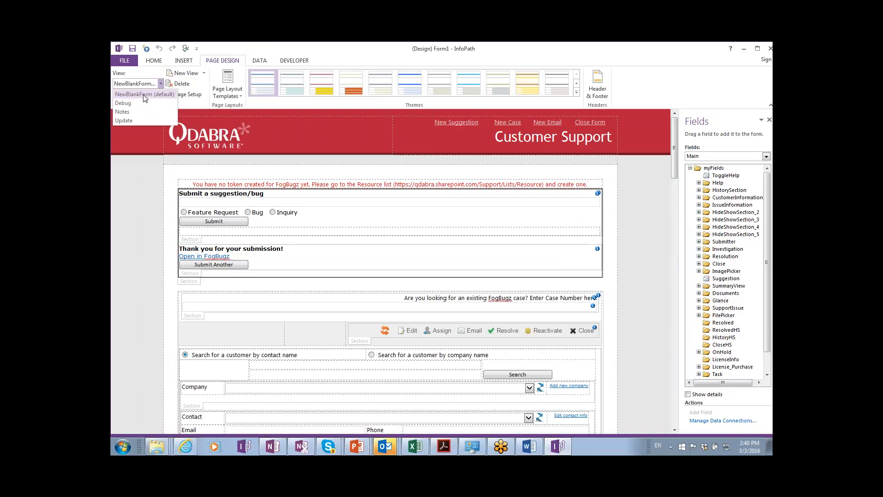
pyautogui.click(140, 121)
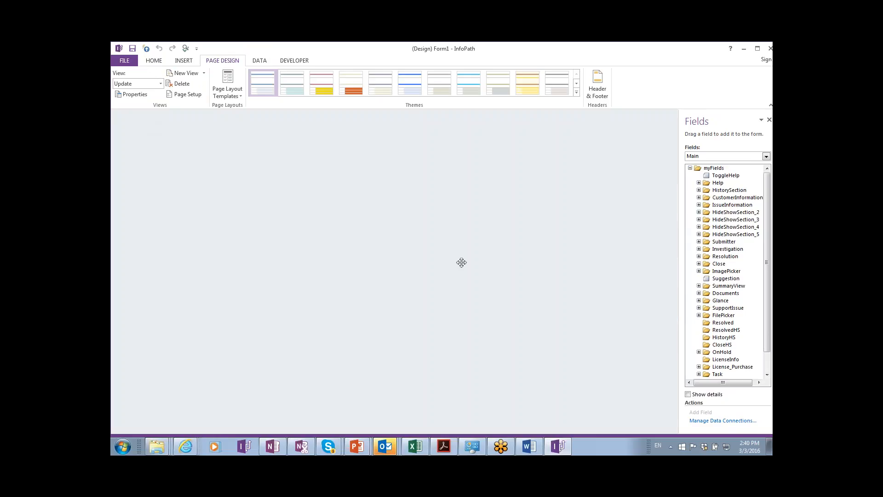
pyautogui.scroll(-4, 389, 272)
pyautogui.scroll(-10, 388, 272)
pyautogui.scroll(-5, 388, 272)
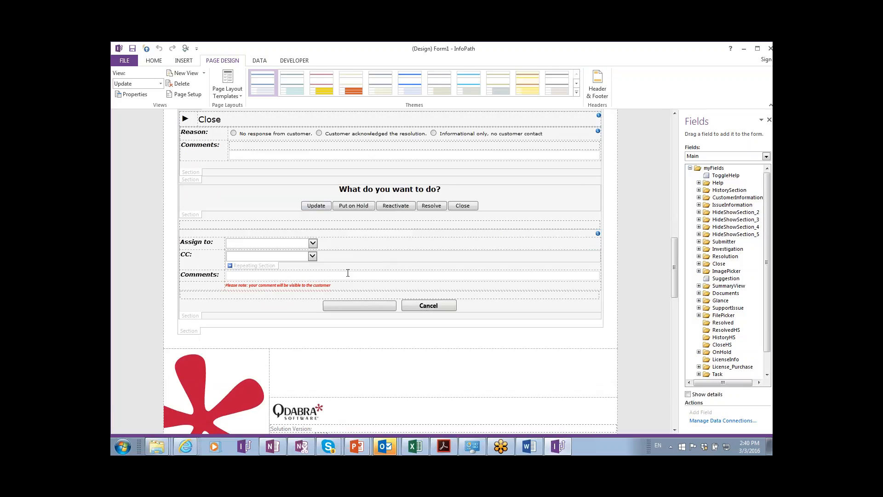
# Open the blank button's Perform submit rule and review its FullSubmit set-value action without changes.
pyautogui.click(349, 306)
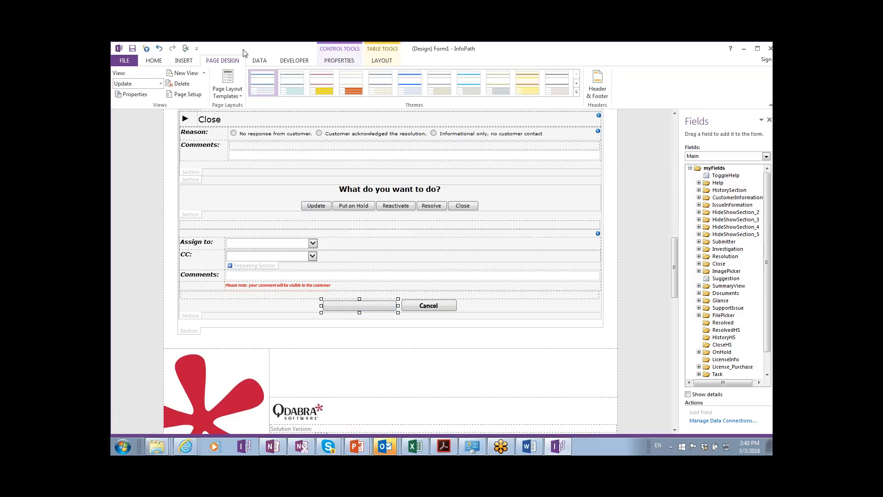
pyautogui.click(155, 60)
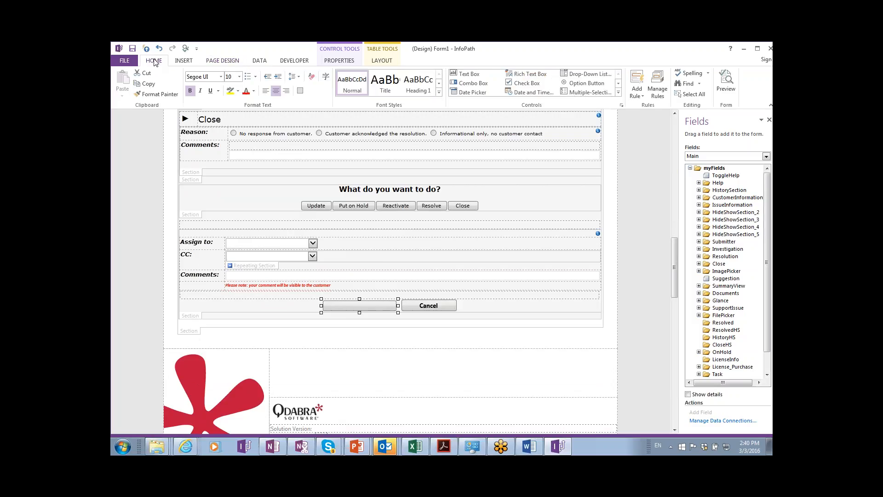
pyautogui.click(664, 91)
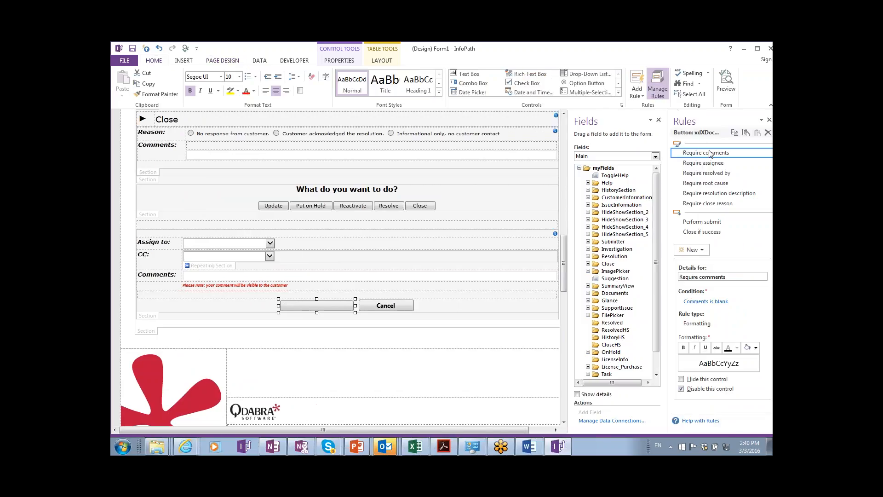
pyautogui.click(710, 224)
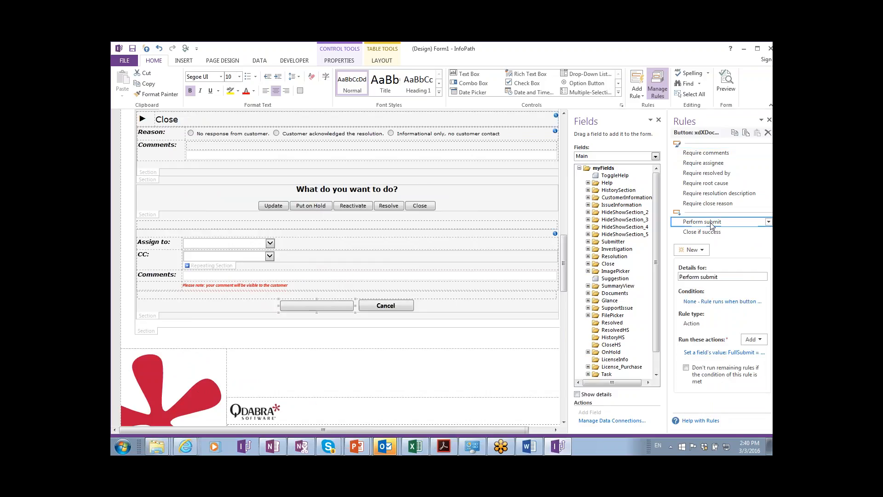
pyautogui.click(709, 354)
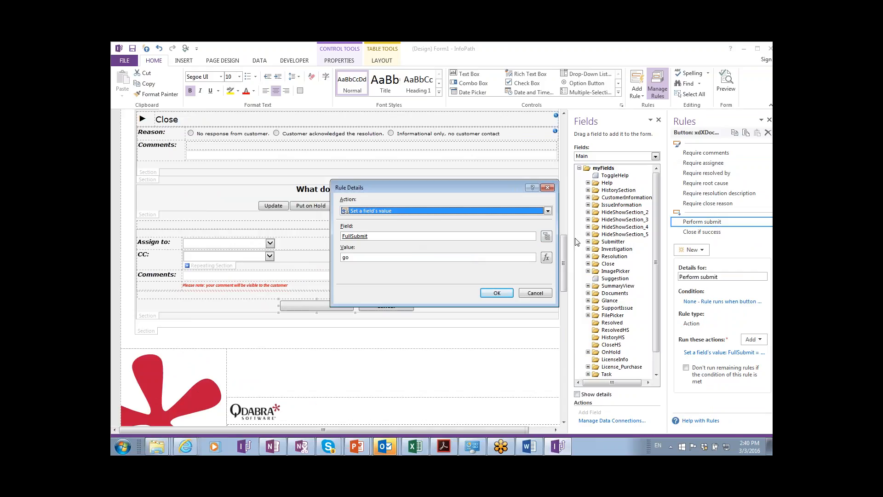
pyautogui.click(547, 237)
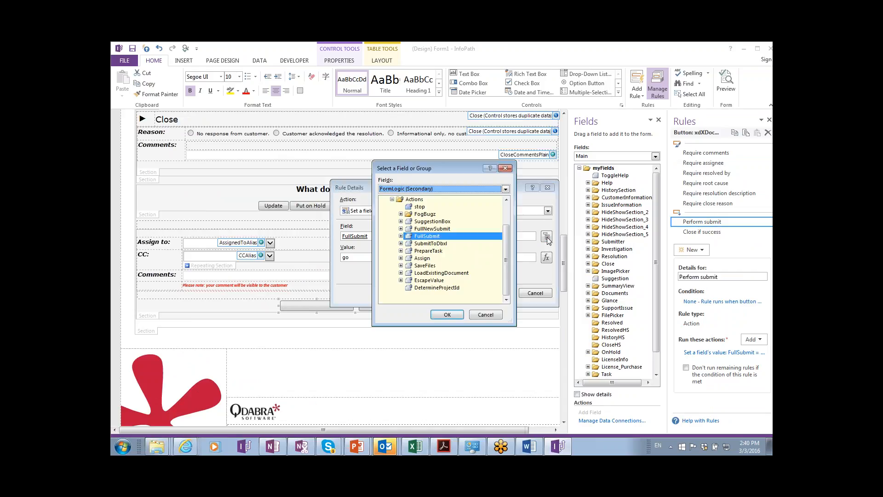
pyautogui.press('Return')
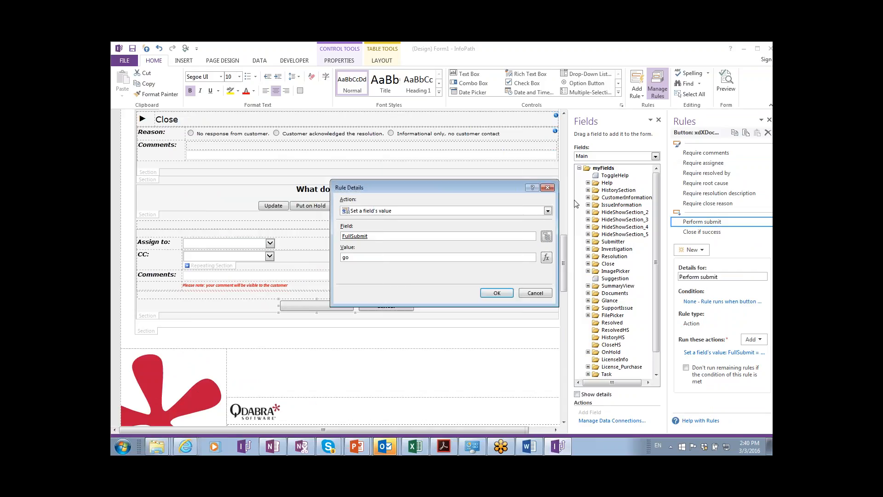
pyautogui.press('Return')
# Switch the Fields list to FormLogic (Secondary) to show its Values, Validation, Visibility and Actions groups.
pyautogui.click(625, 157)
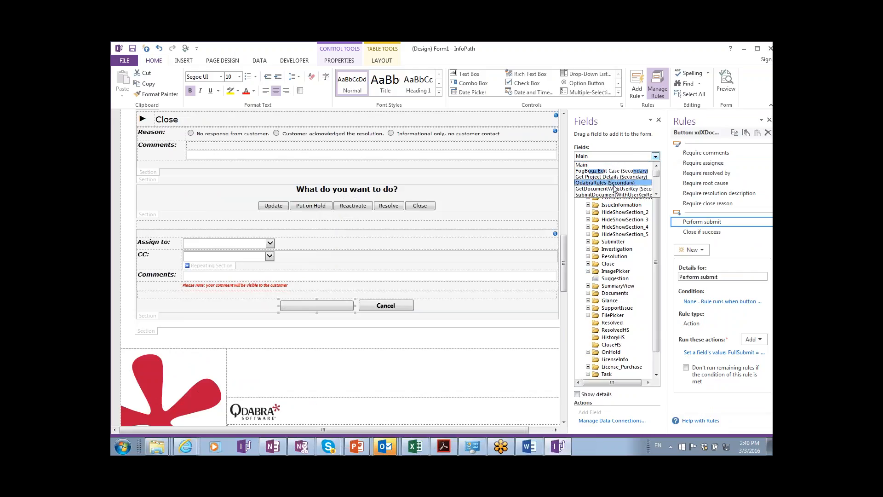
pyautogui.click(656, 189)
pyautogui.click(657, 188)
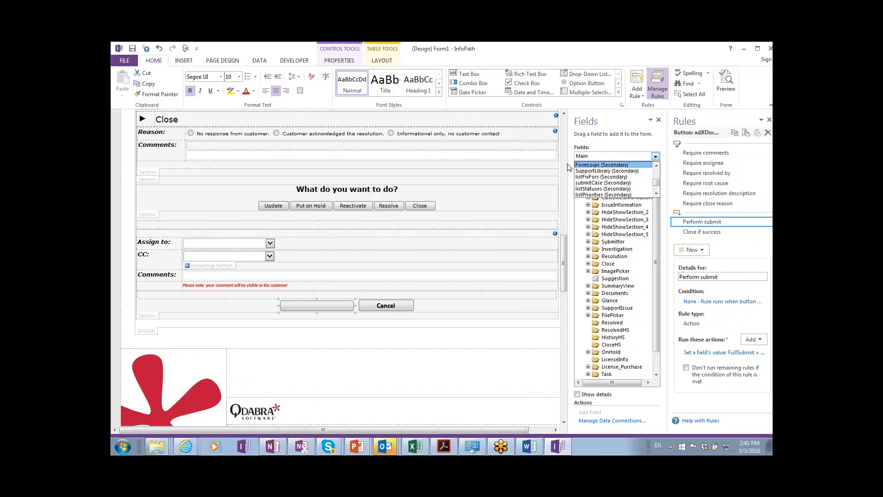
pyautogui.click(582, 166)
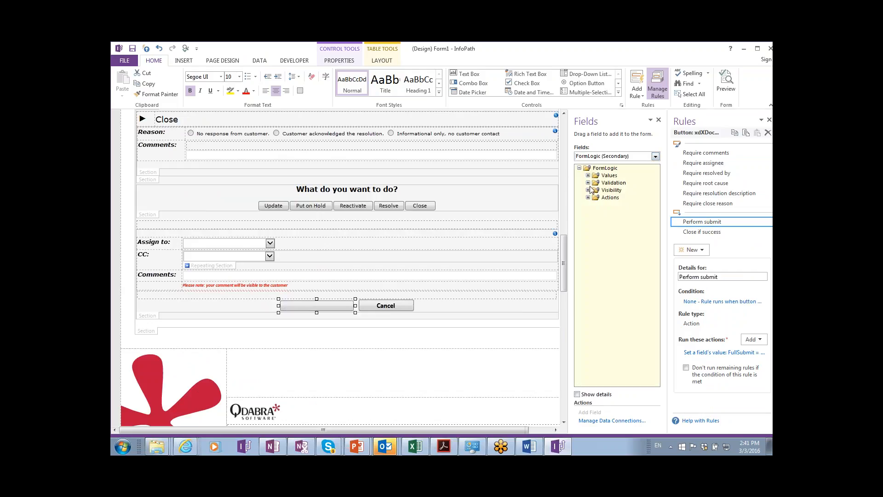
# Expand FormLogic Actions and review FullSubmit's Submit failure and Submit to DBXL rules.
pyautogui.click(588, 198)
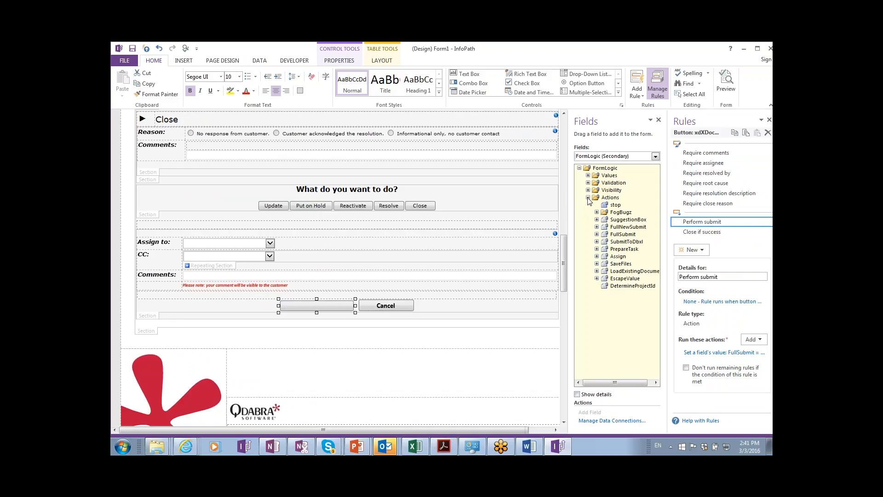
pyautogui.click(631, 228)
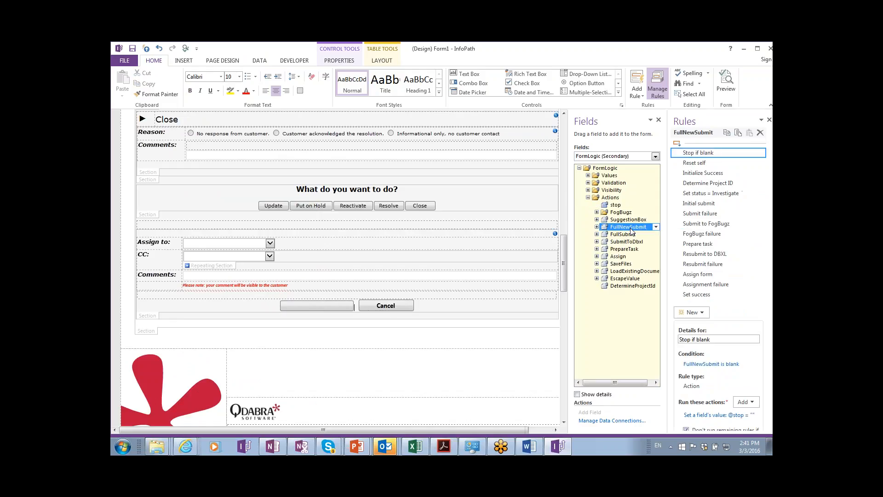
pyautogui.click(620, 235)
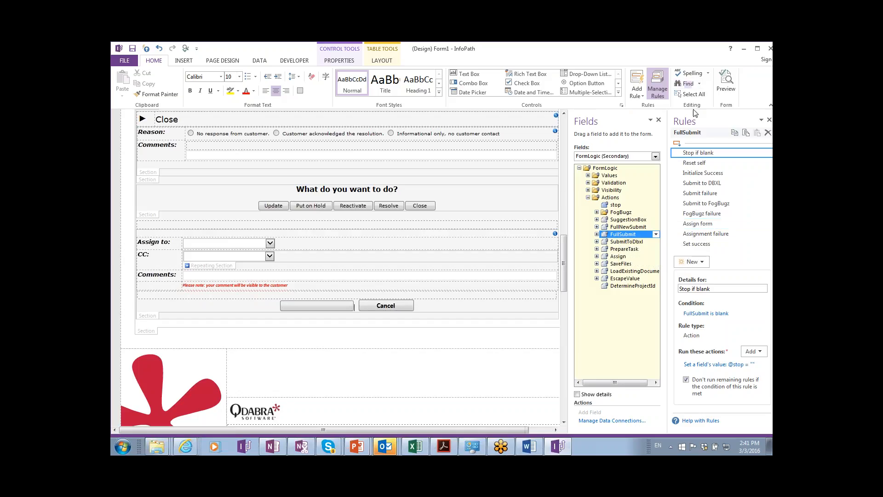
pyautogui.click(702, 194)
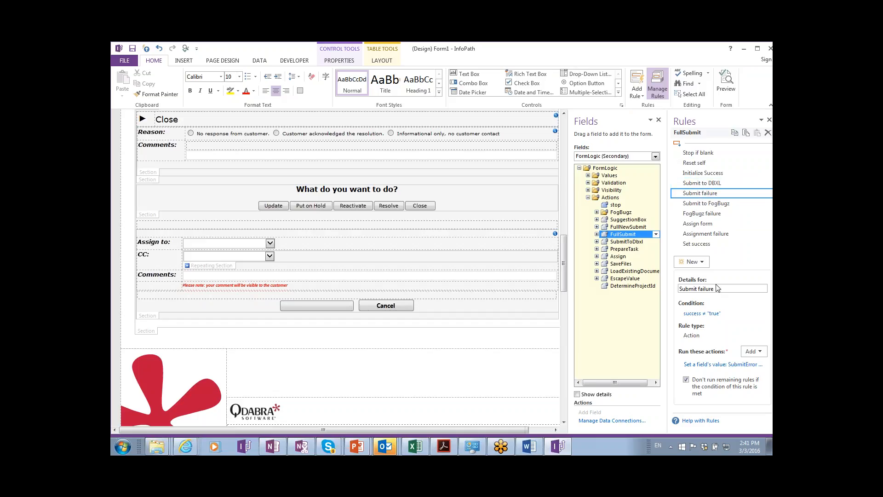
pyautogui.click(697, 190)
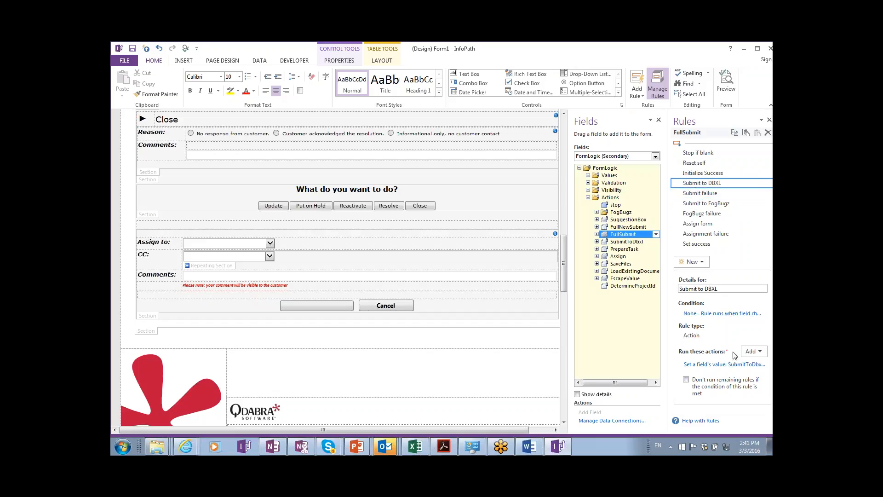
pyautogui.click(727, 364)
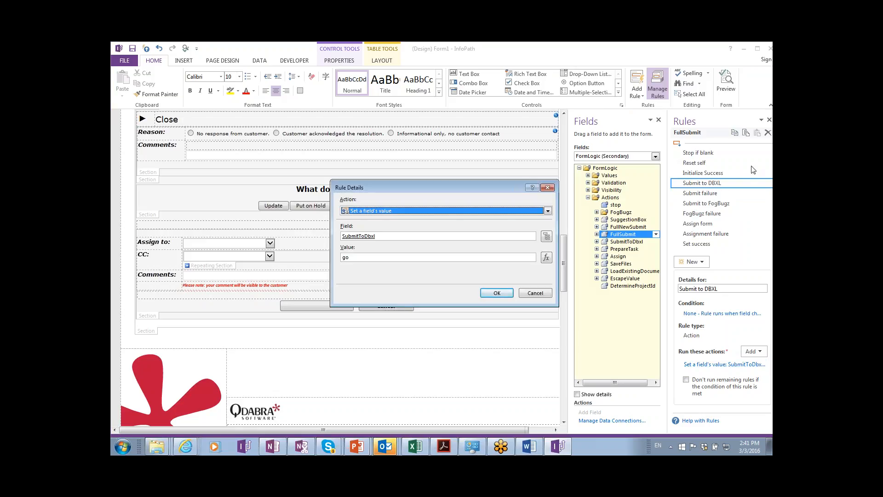
pyautogui.press('Escape')
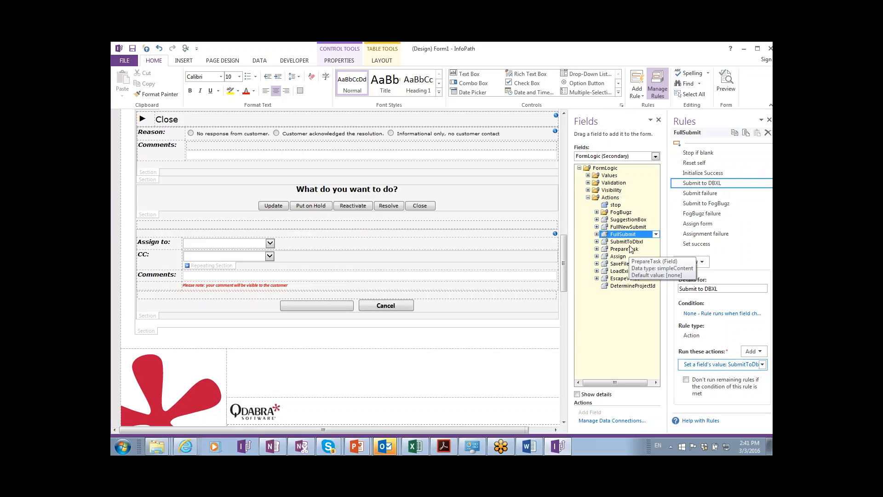
# View SubmitToDbxl's Command formula, a SubmitDocumentWithUserKeyReceive concat, then return to the browser.
pyautogui.click(631, 242)
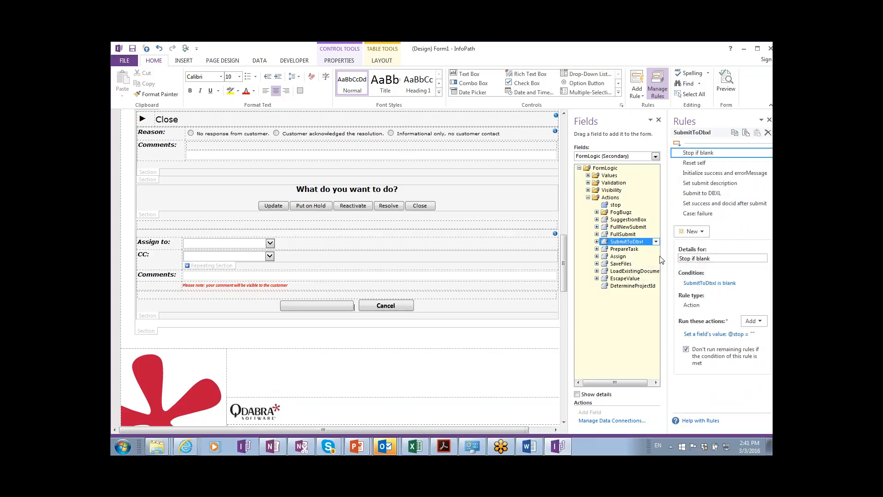
pyautogui.click(709, 194)
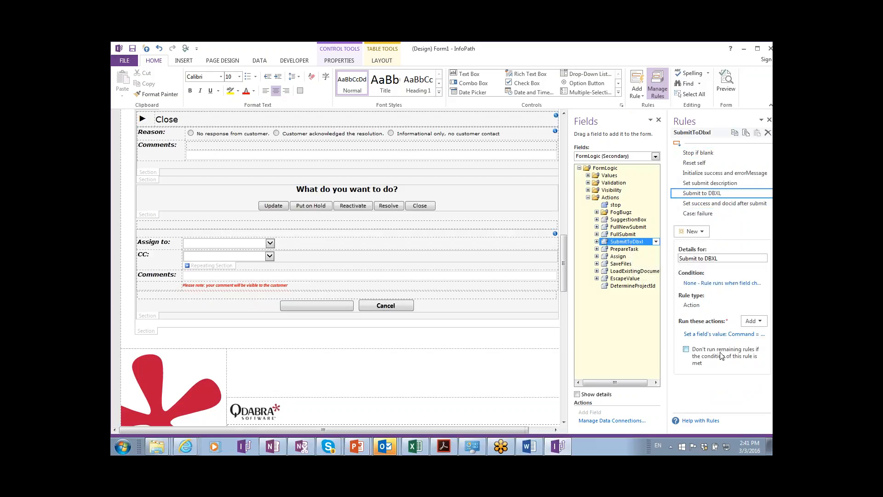
pyautogui.click(712, 336)
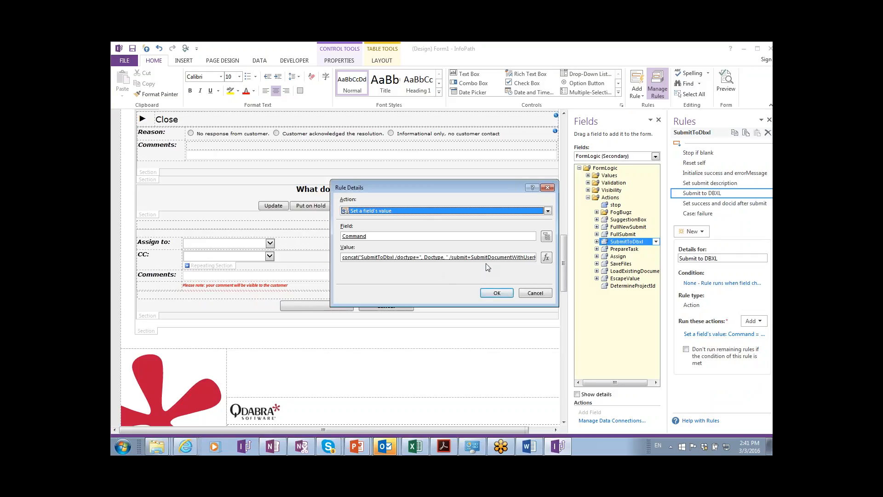
pyautogui.click(548, 260)
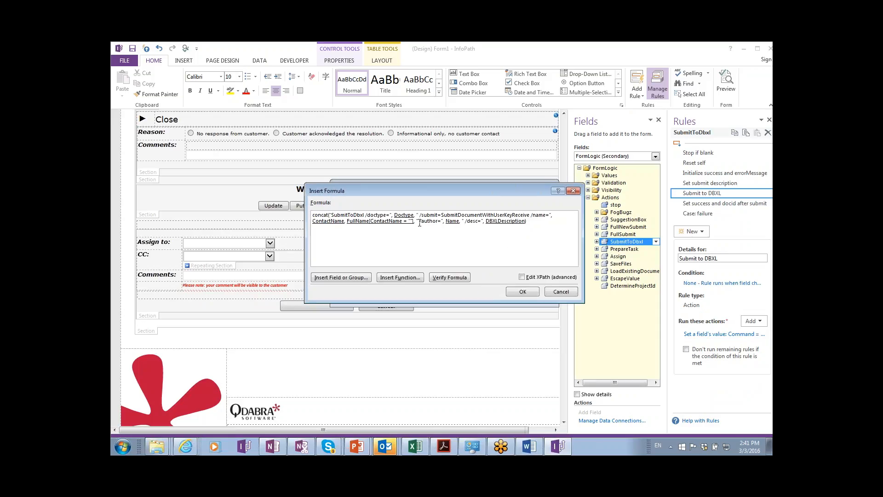
pyautogui.press('Return')
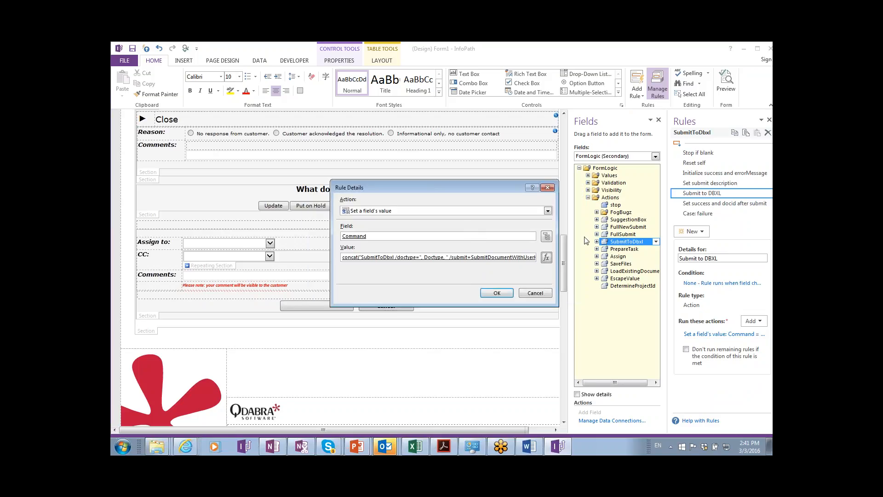
pyautogui.press('Return')
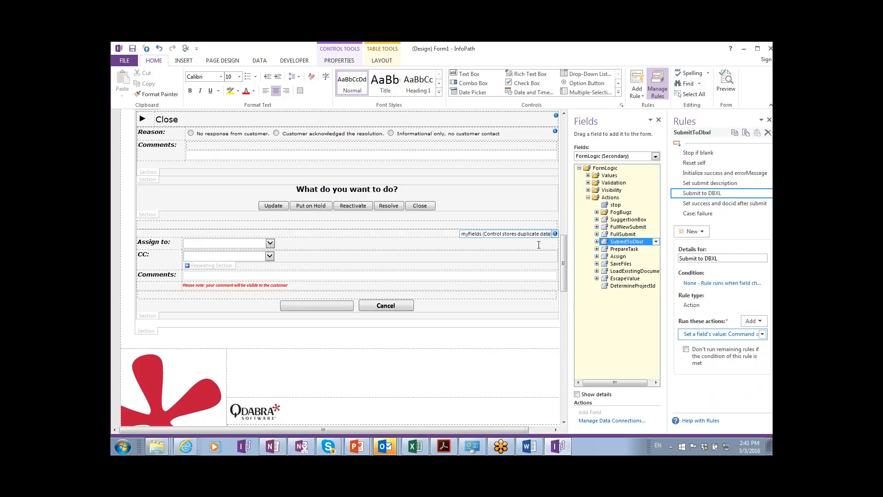
pyautogui.hotkey('alt', 'Tab')
pyautogui.hotkey('alt', 'Tab')
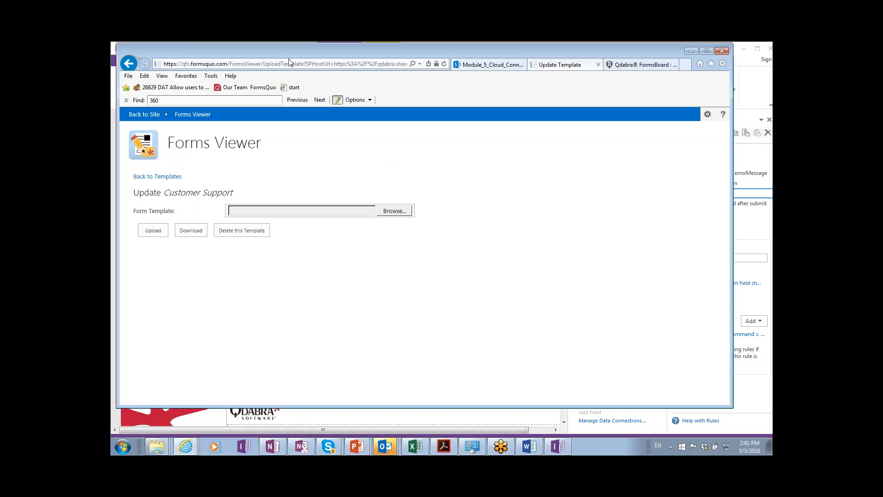
# Go back to the Support site home and start a New Support Ticket form.
pyautogui.click(127, 66)
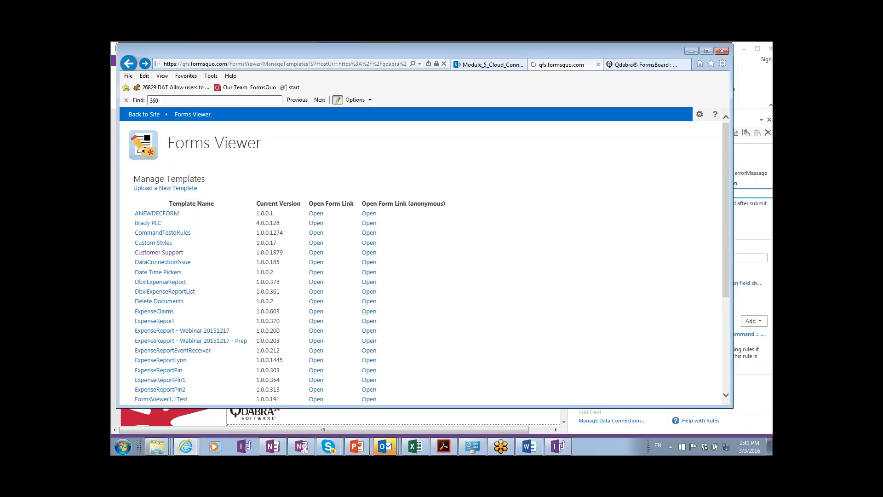
pyautogui.click(128, 64)
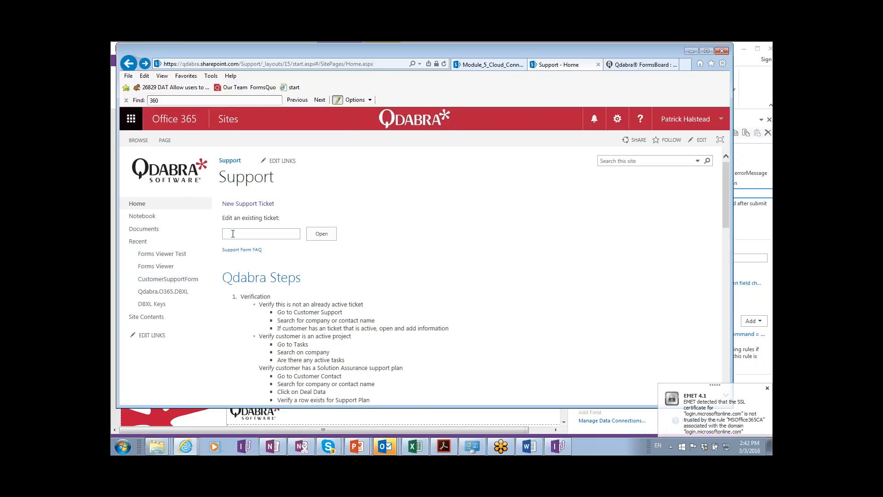
pyautogui.click(266, 205)
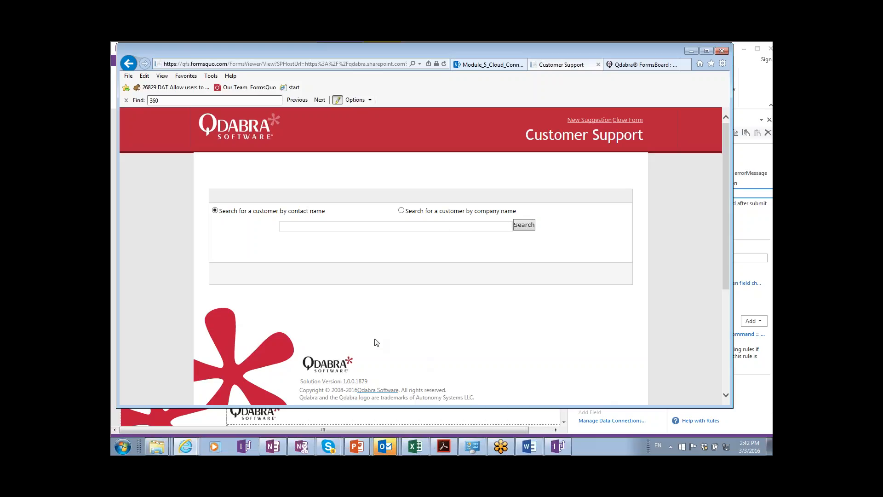
pyautogui.scroll(-1, 381, 345)
# Search customers by contact name and choose Buchanan Group Inc as the company.
pyautogui.click(378, 214)
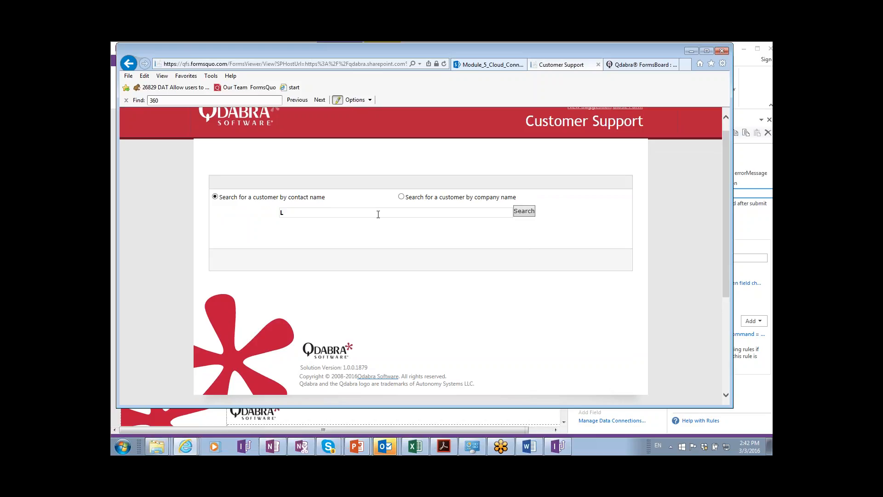
pyautogui.write('Luke')
pyautogui.press('Tab')
pyautogui.press('Return')
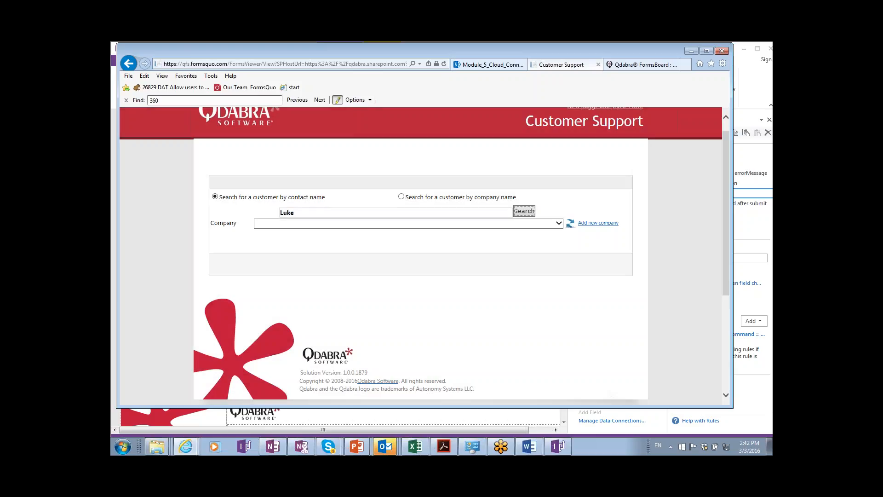
pyautogui.click(372, 224)
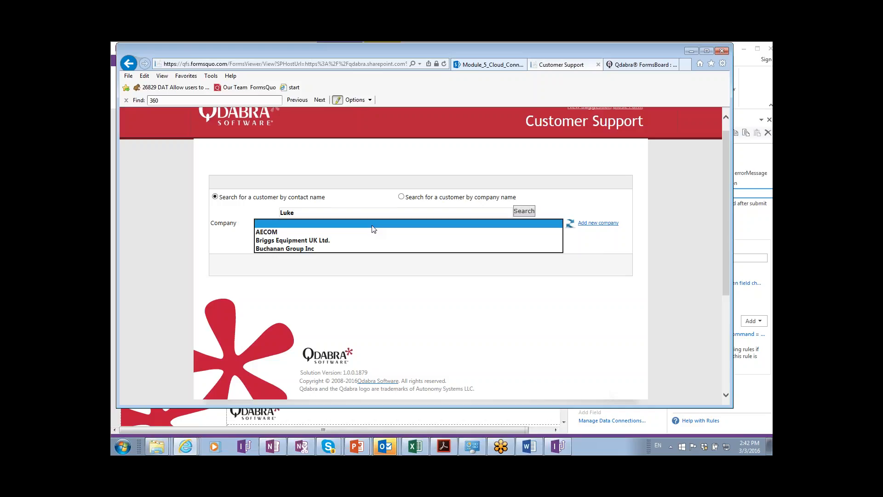
pyautogui.click(318, 250)
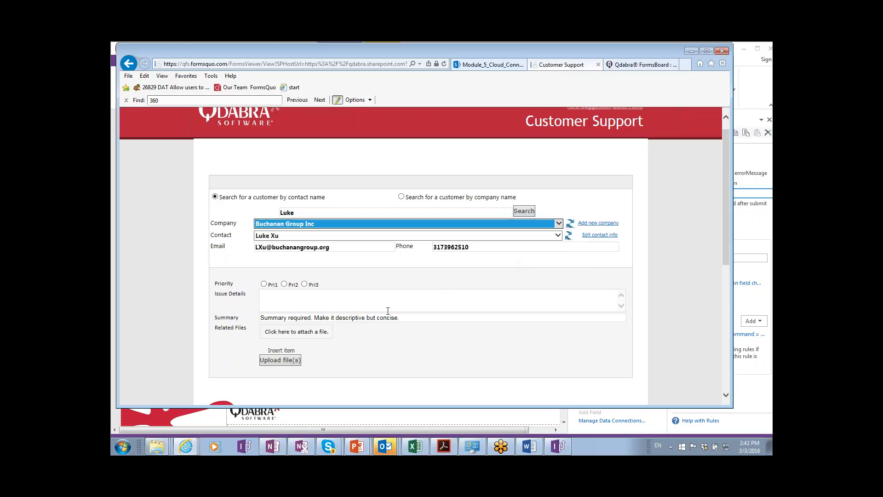
pyautogui.scroll(-4, 467, 313)
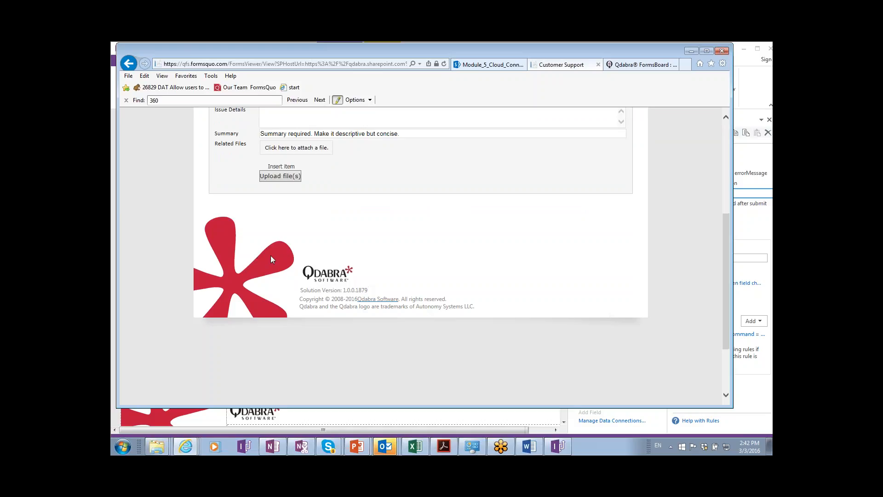
# Reveal the DEBUG section and select the FormsBoard user name, DBXL key and SharePoint user values.
pyautogui.click(349, 270)
pyautogui.scroll(-1, 391, 282)
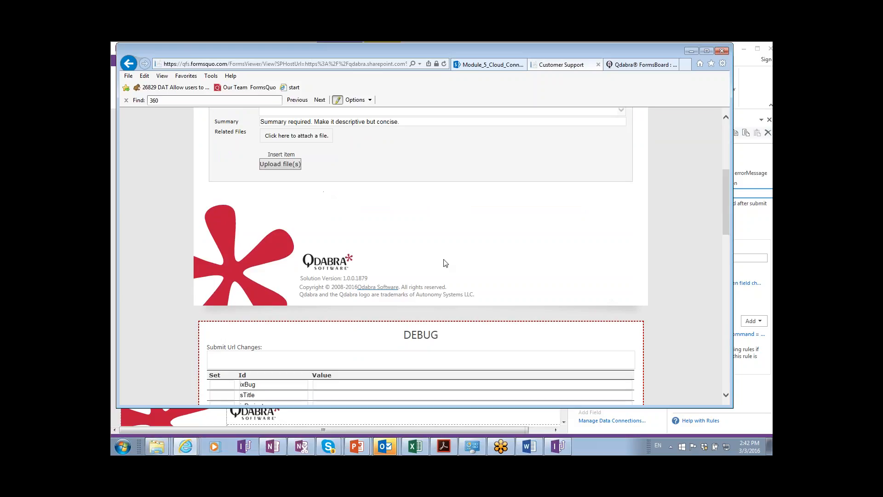
pyautogui.scroll(-3, 445, 262)
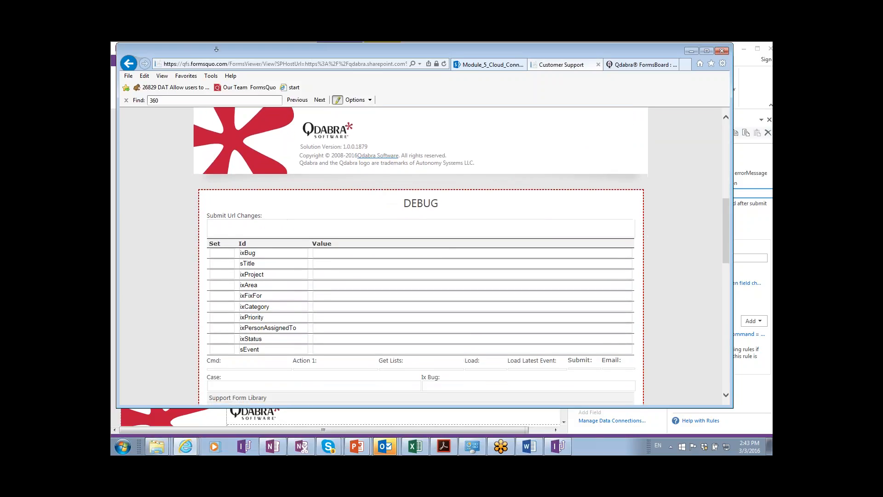
pyautogui.scroll(-5, 283, 286)
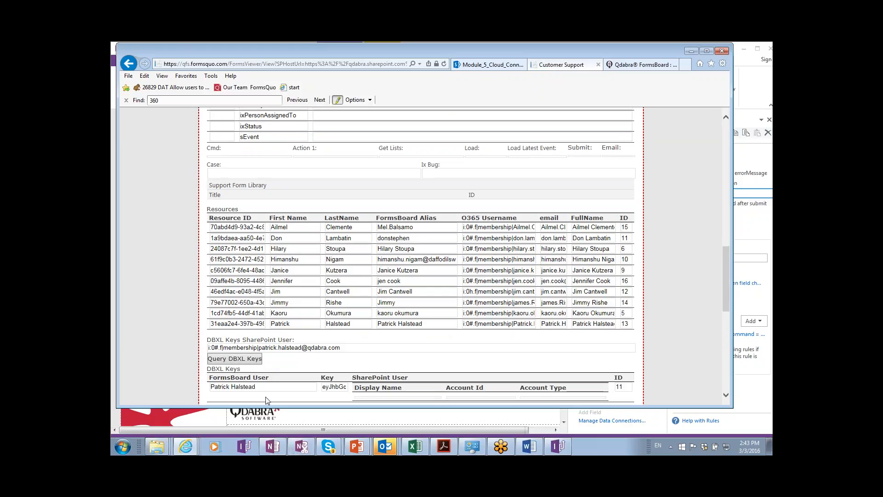
pyautogui.tripleClick(266, 388)
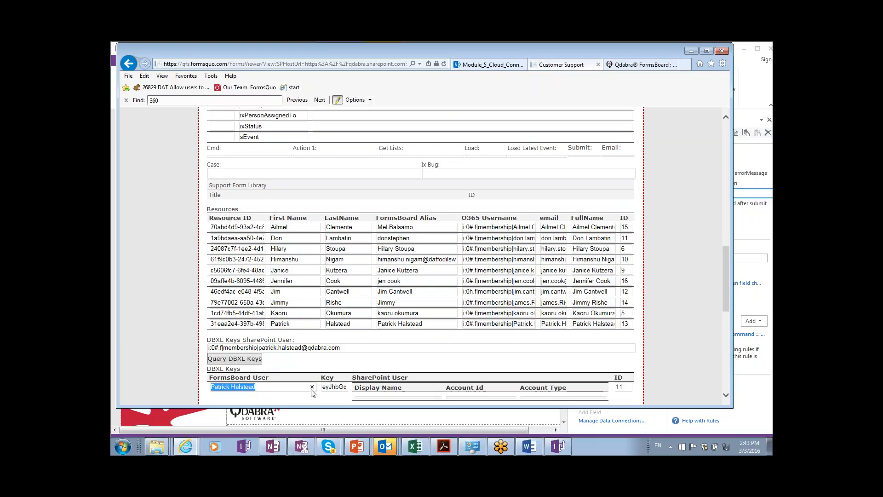
pyautogui.click(344, 385)
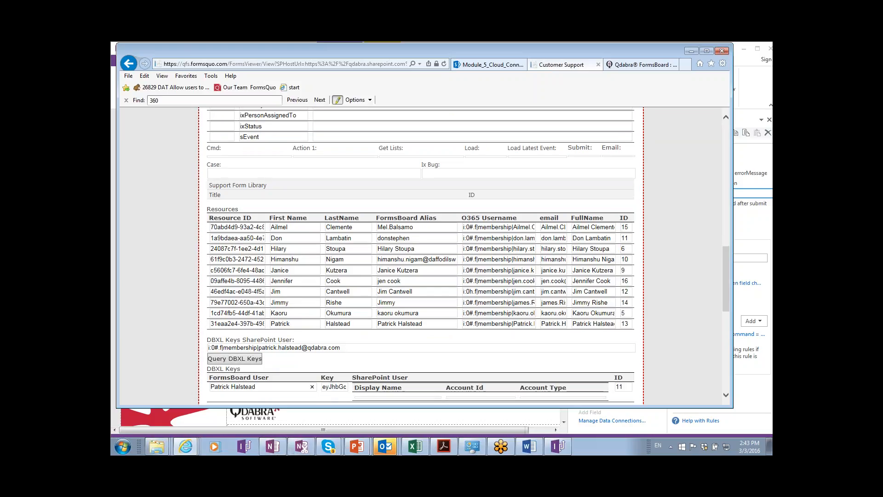
pyautogui.tripleClick(332, 389)
pyautogui.moveTo(370, 348); pyautogui.dragTo(203, 344)
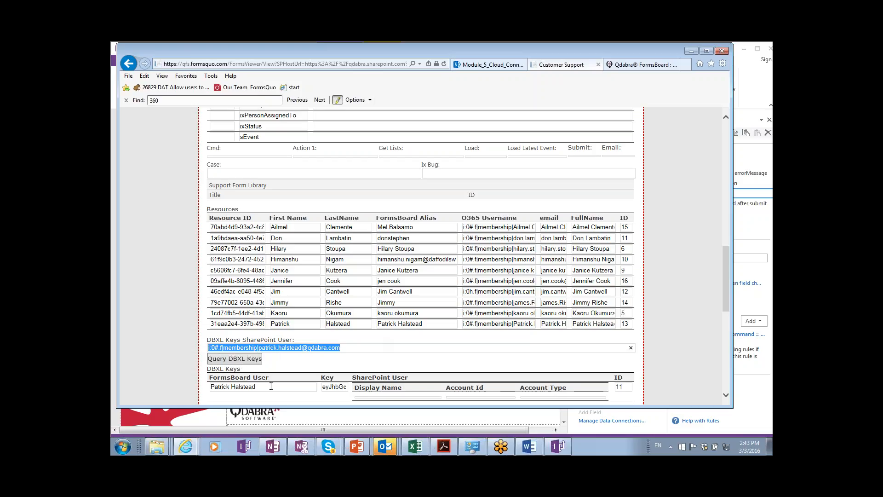
pyautogui.moveTo(272, 386); pyautogui.dragTo(203, 386)
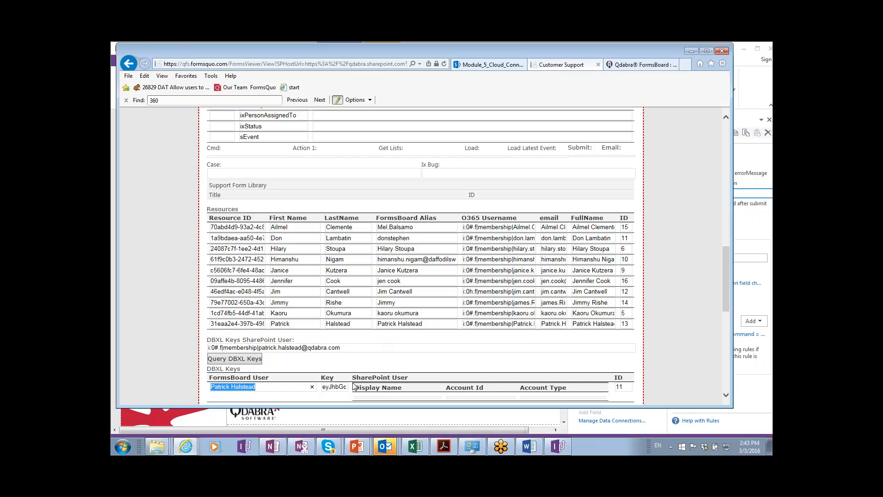
# Return from the ticket form to the Support site home page.
pyautogui.hotkey('alt', 'Tab')
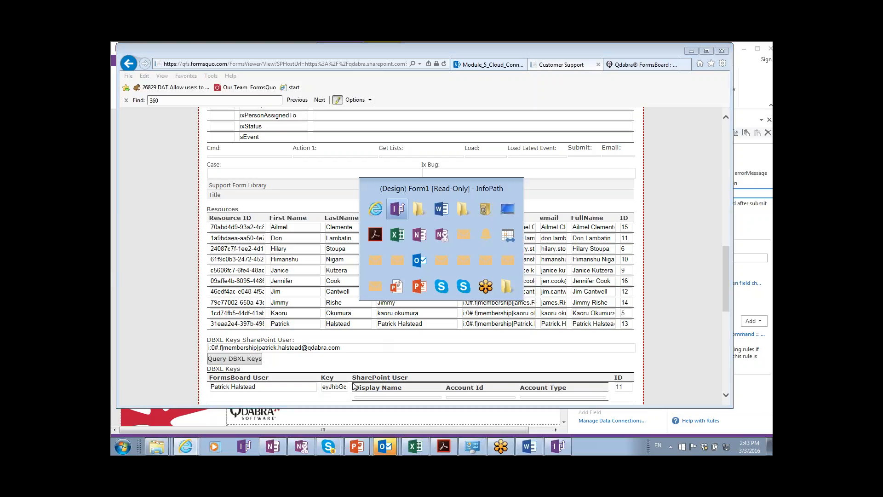
pyautogui.hotkey('alt', 'shift', 'Tab')
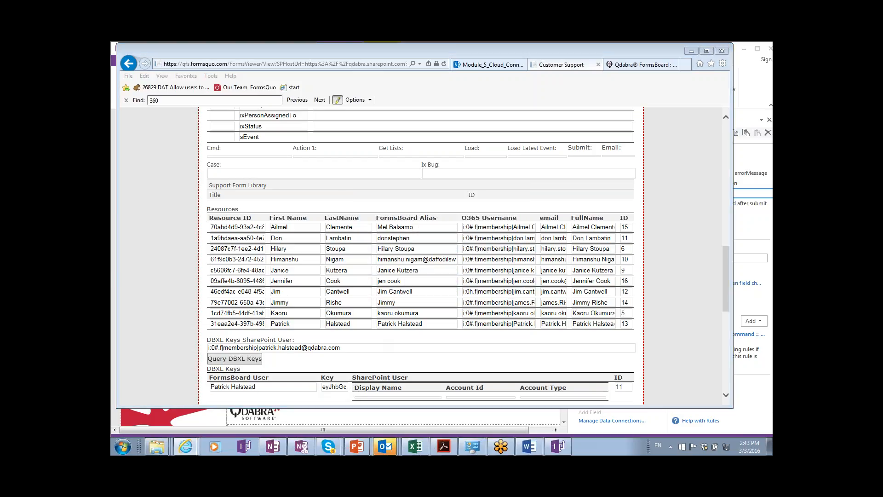
pyautogui.click(128, 67)
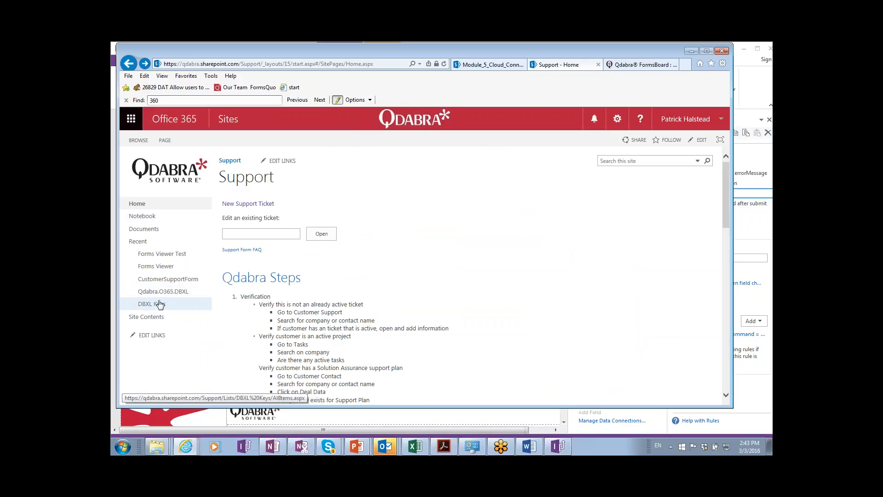
# Open the DBXL Keys list from the Support site's left navigation.
pyautogui.click(159, 304)
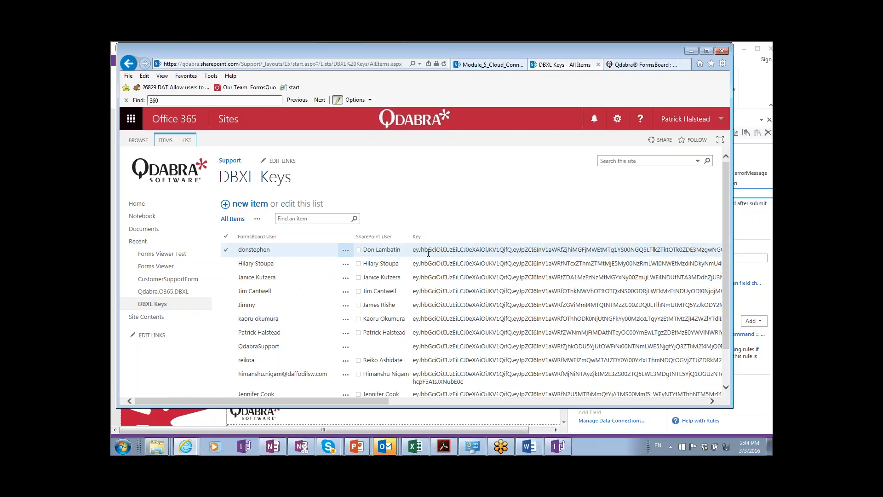
# Open GetUserKey -Sample.xsn from the Module 5 folder in InfoPath design mode.
pyautogui.hotkey('alt', 'Tab')
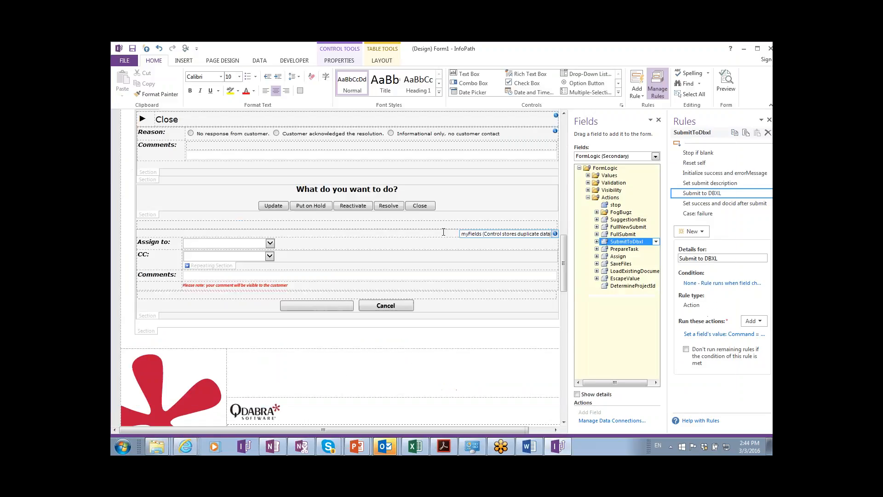
pyautogui.hotkey('alt', 'Tab')
pyautogui.hotkey('alt', 'Tab')
pyautogui.hotkey('alt', 'Tab')
pyautogui.hotkey('alt', 'Tab')
pyautogui.hotkey('alt', 'Tab')
pyautogui.hotkey('alt', 'Tab')
pyautogui.hotkey('alt', 'shift', 'Tab')
pyautogui.hotkey('alt', 'shift', 'Tab')
pyautogui.hotkey('alt', 'shift', 'Tab')
pyautogui.hotkey('alt', 'shift', 'Tab')
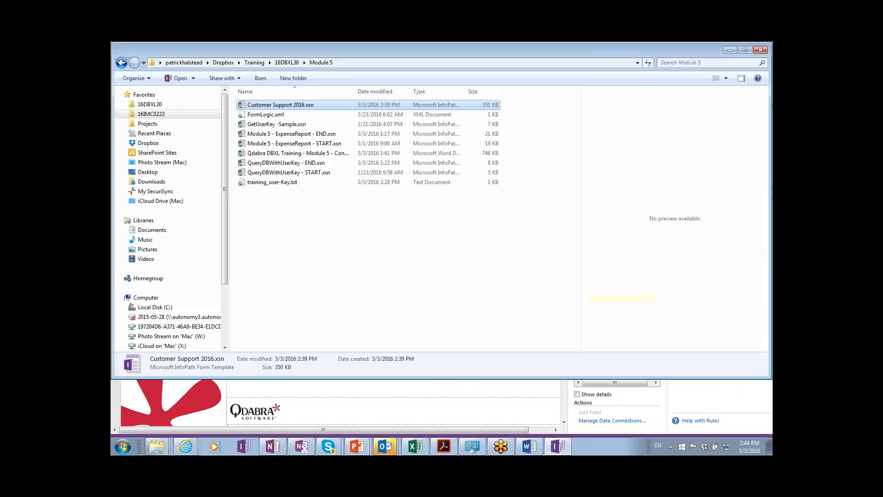
pyautogui.click(304, 126)
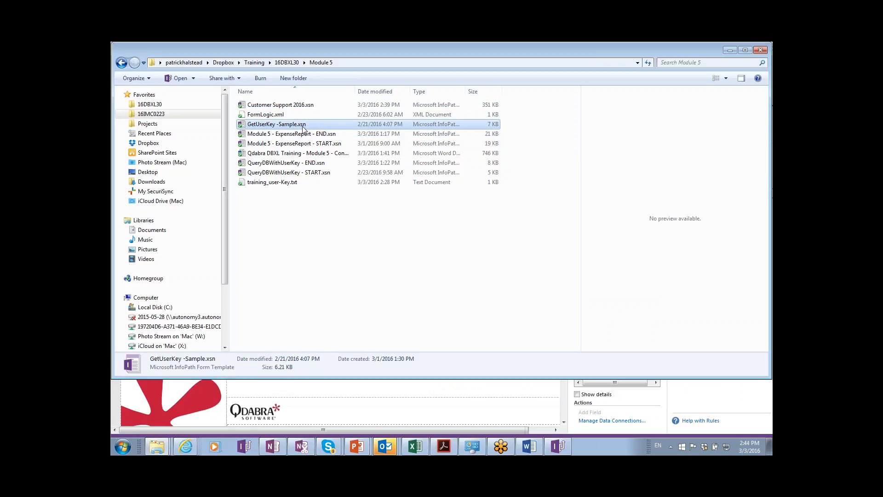
pyautogui.rightClick(304, 126)
pyautogui.click(322, 144)
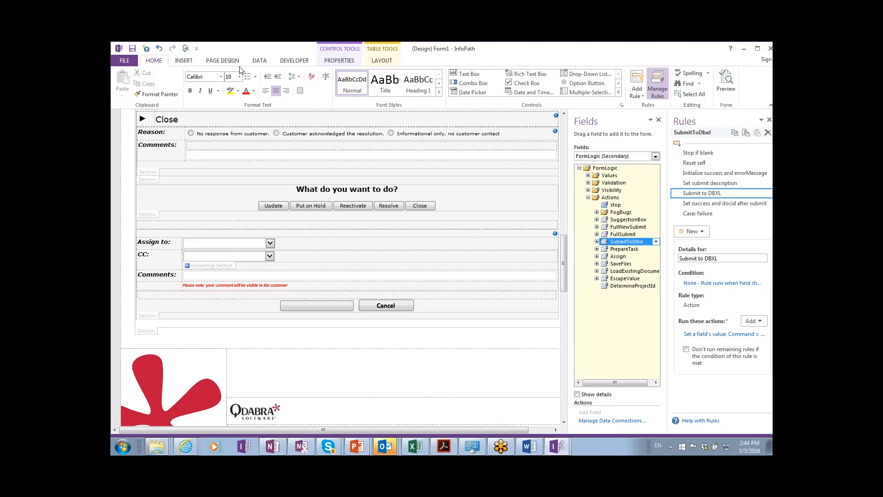
pyautogui.hotkey('alt', 'Tab')
# Review the GetUserKey data connection, close the dialog, and return to the DBXL Keys list.
pyautogui.click(259, 61)
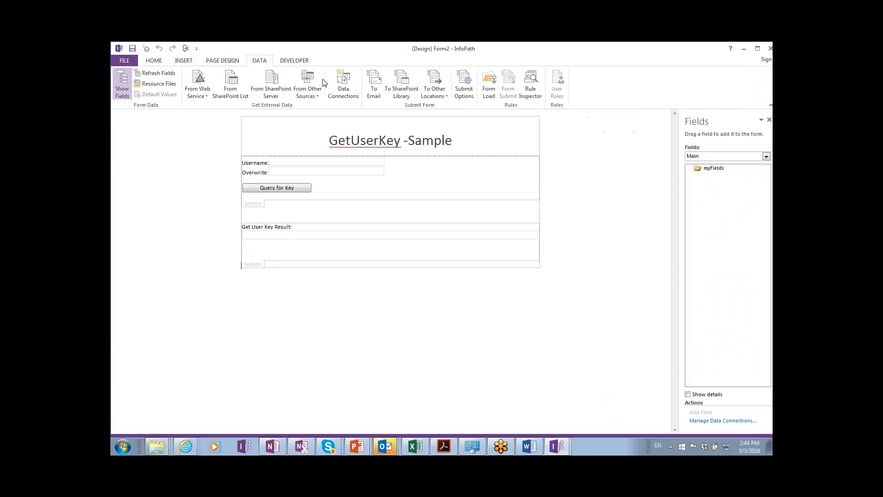
pyautogui.click(343, 88)
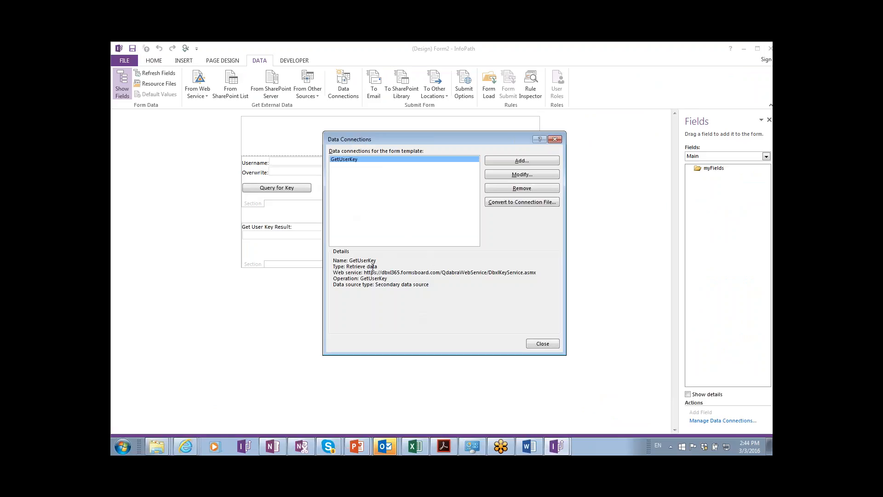
pyautogui.click(555, 141)
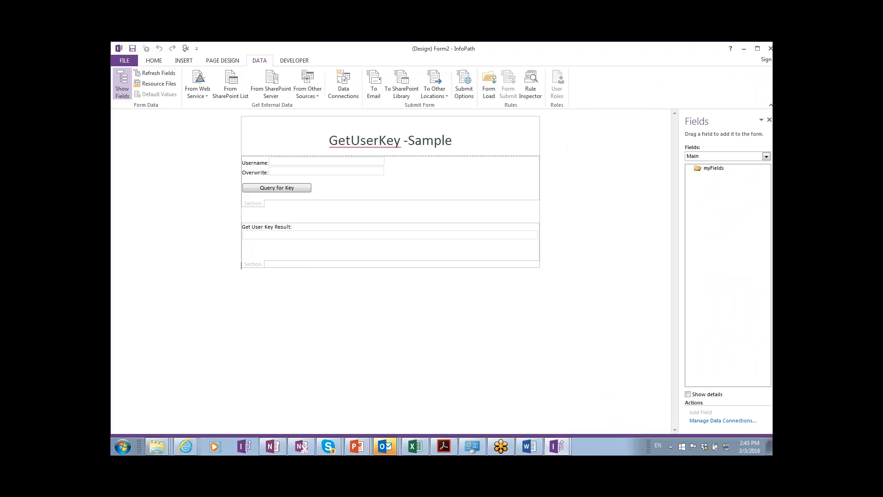
pyautogui.hotkey('alt', 'Tab')
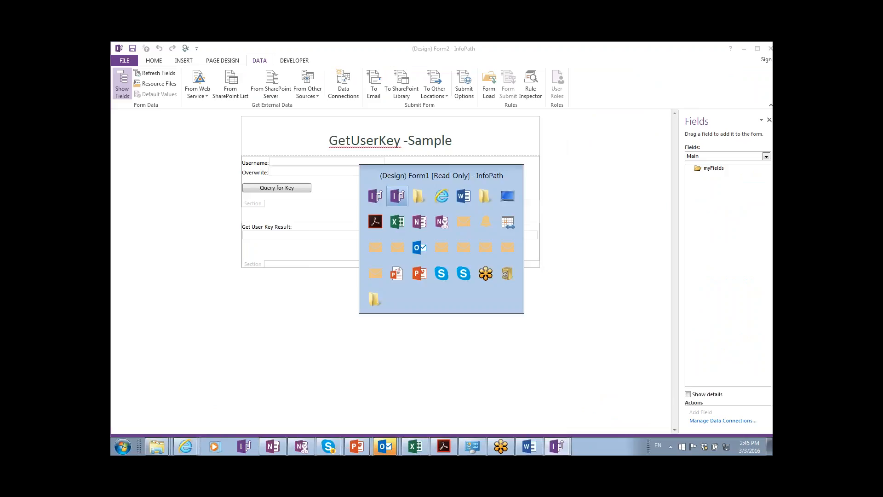
pyautogui.hotkey('alt', 'Tab')
pyautogui.hotkey('alt', 'Tab')
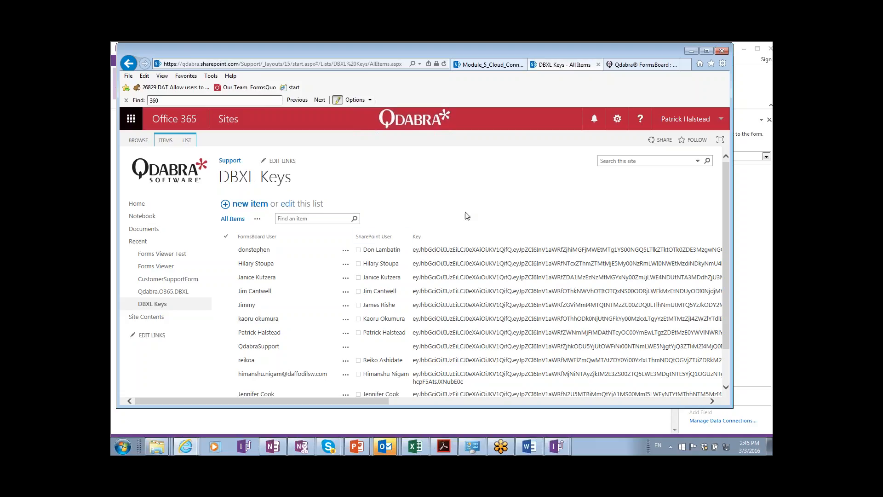
pyautogui.click(227, 251)
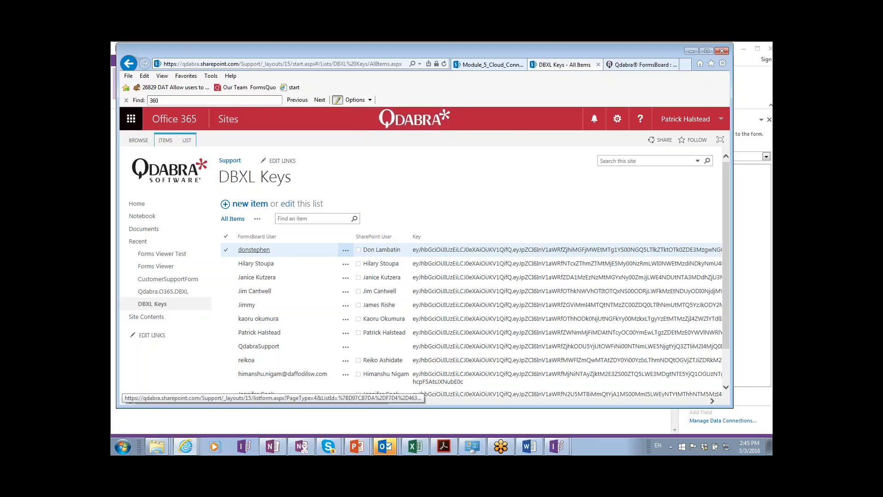
pyautogui.click(299, 280)
pyautogui.click(309, 290)
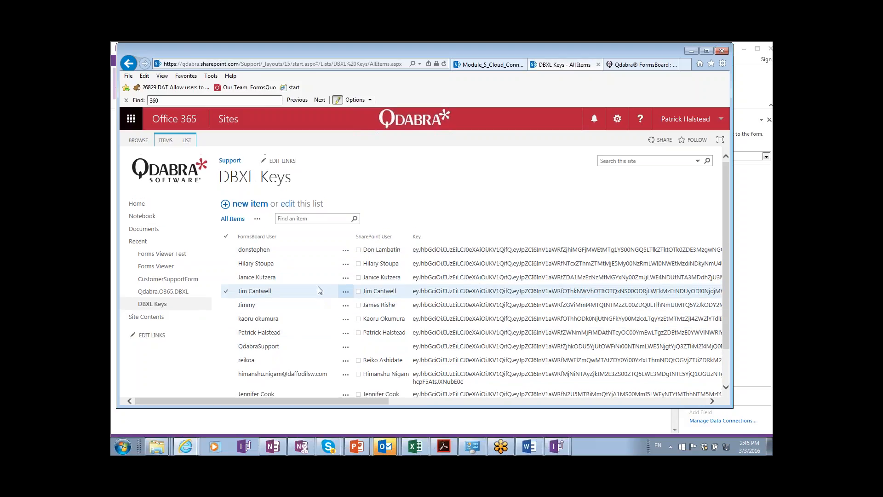
pyautogui.hotkey('alt', 'Tab')
pyautogui.hotkey('alt', 'Tab')
pyautogui.hotkey('alt', 'Tab')
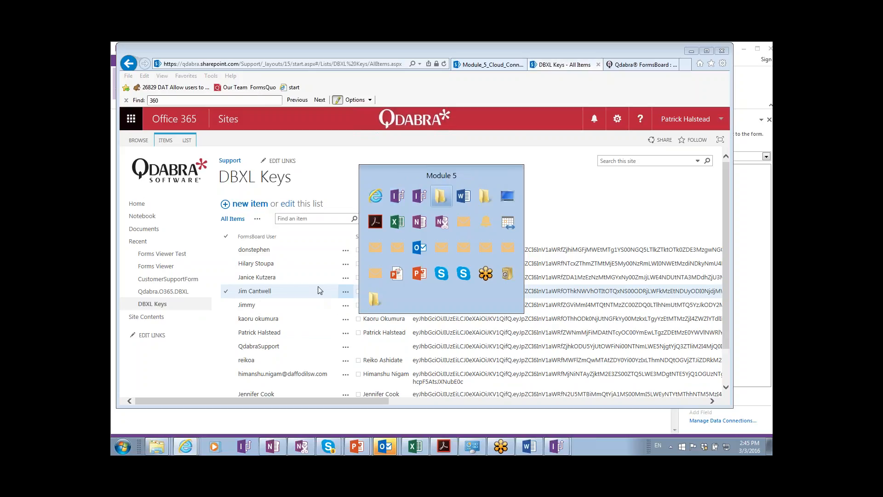
# Switch to the Word training guide and jump to the Submitting Documents heading on page 6.
pyautogui.hotkey('alt', 'Tab')
pyautogui.scroll(-3, 398, 308)
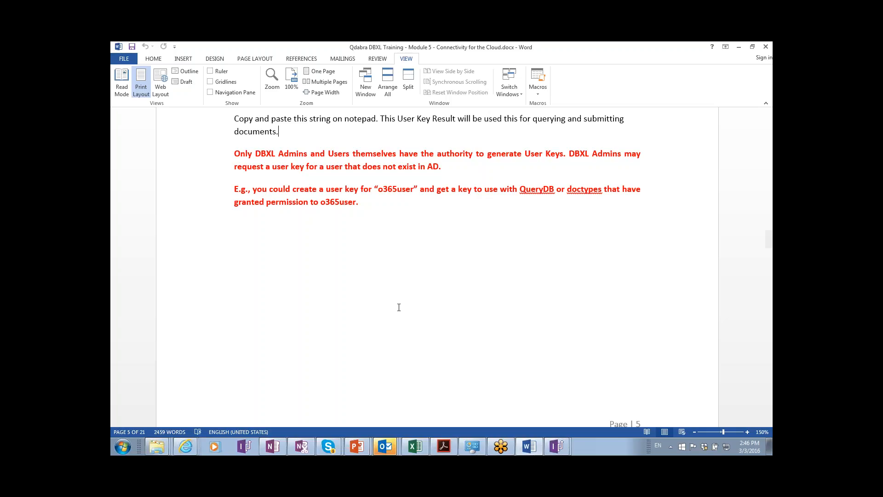
pyautogui.press('pagedown')
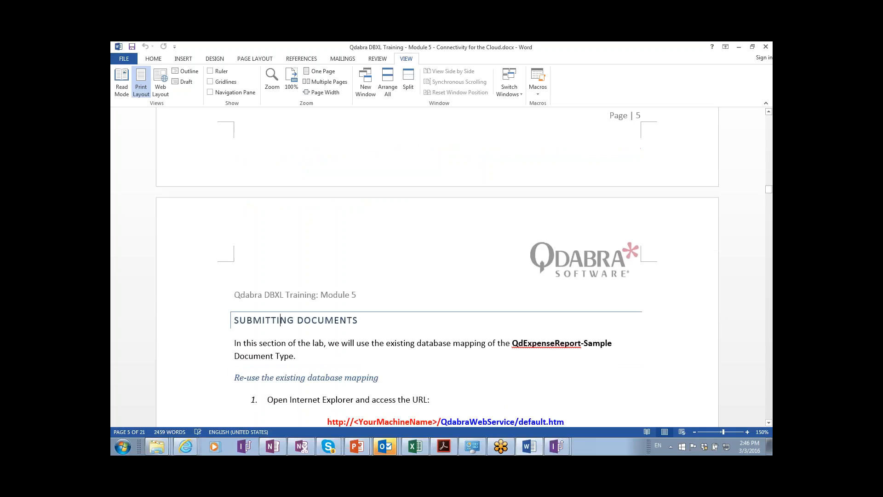
# Scroll through the mapping steps and highlight the QdExpenseReport-Sample document type name.
pyautogui.scroll(-2, 390, 304)
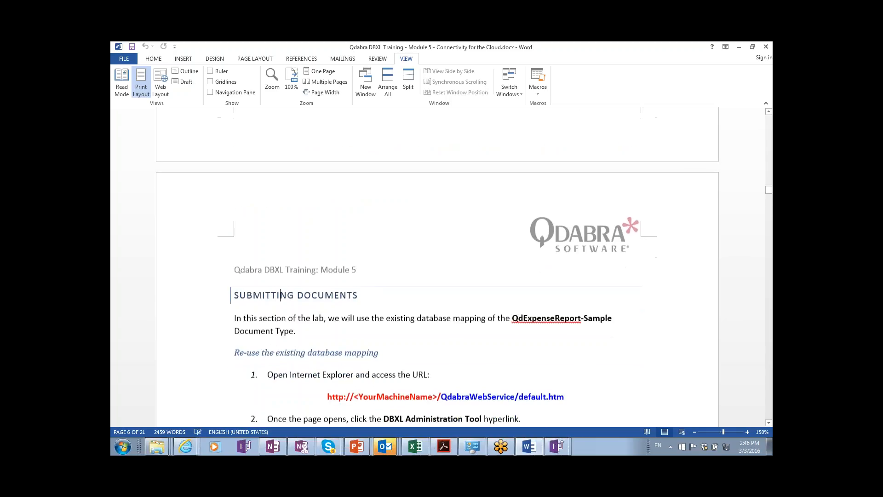
pyautogui.scroll(-2, 390, 304)
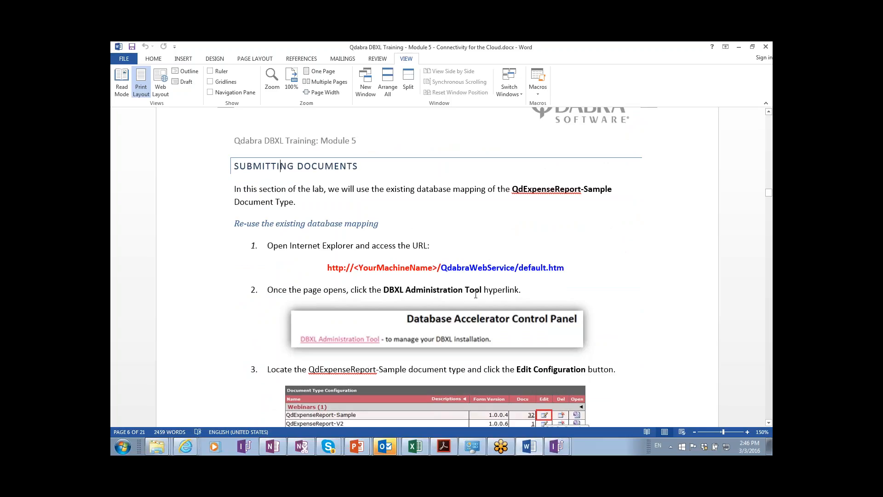
pyautogui.scroll(-1, 475, 294)
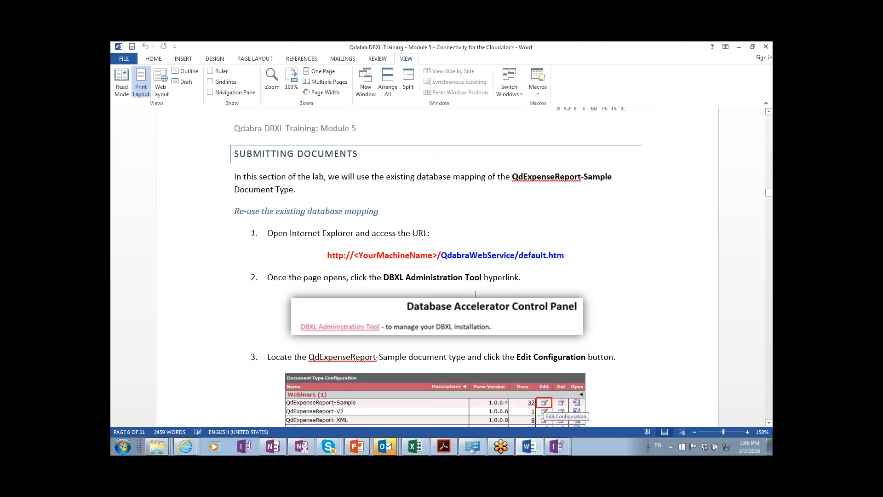
pyautogui.scroll(-1, 476, 295)
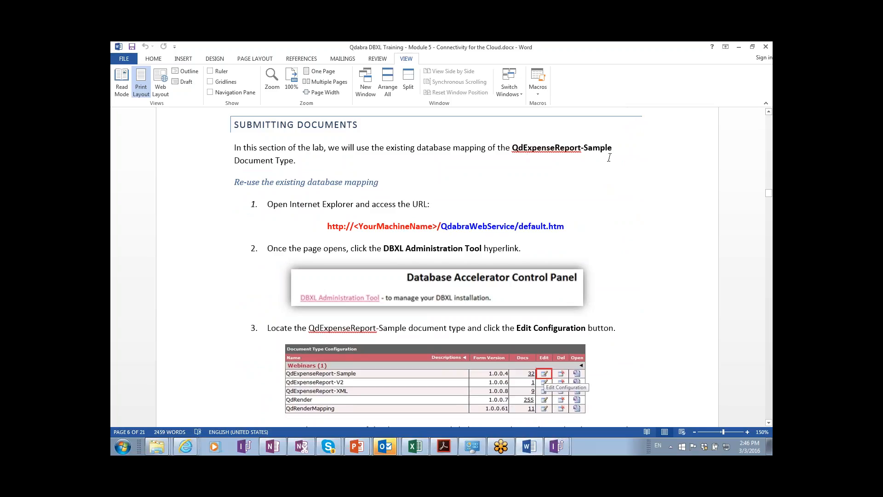
pyautogui.moveTo(612, 148); pyautogui.dragTo(512, 148)
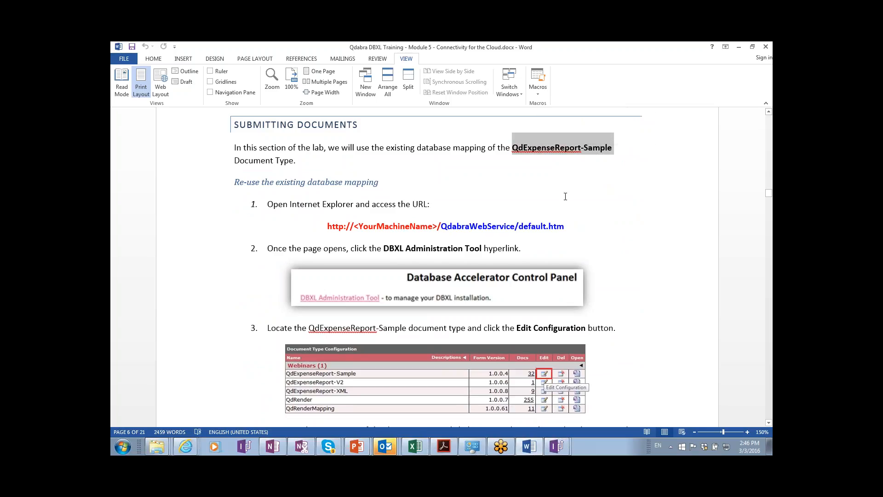
# Highlight the step 4 paragraph, then scroll on to steps 5–7 on attaching Module 5 - ExpenseReport - START.xsn.
pyautogui.scroll(-3, 565, 196)
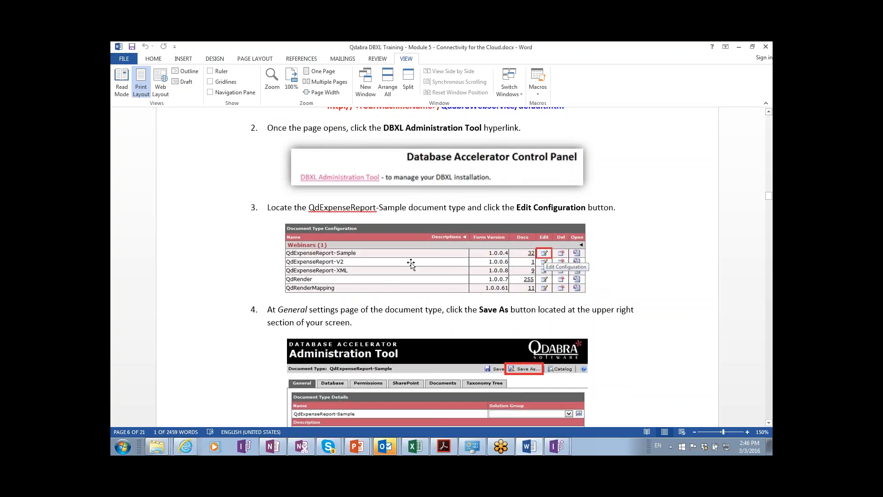
pyautogui.scroll(-1, 411, 264)
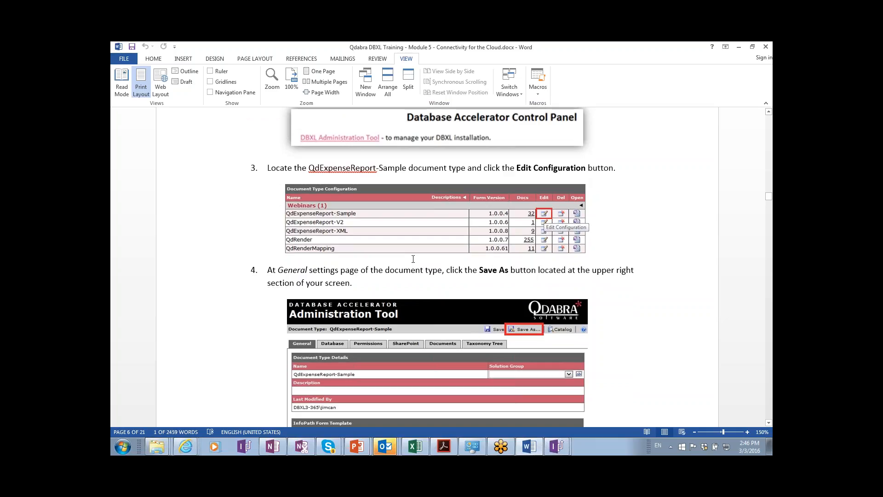
pyautogui.scroll(-1, 413, 259)
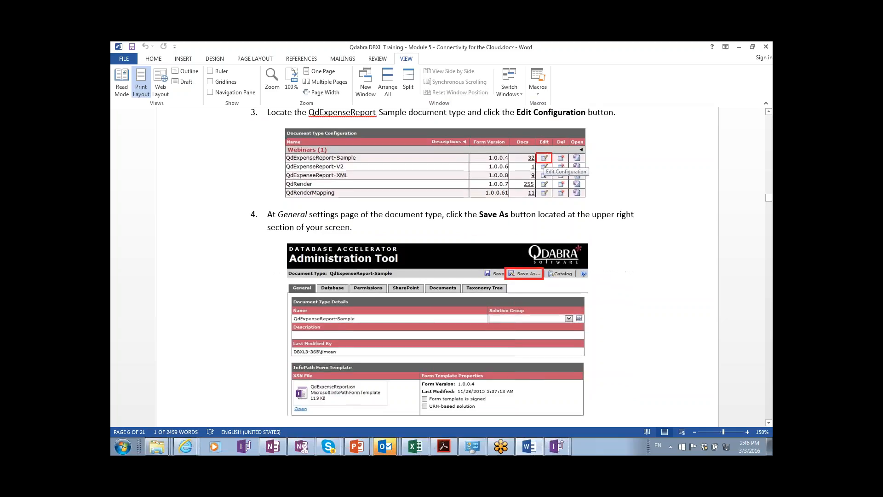
pyautogui.scroll(-1, 413, 259)
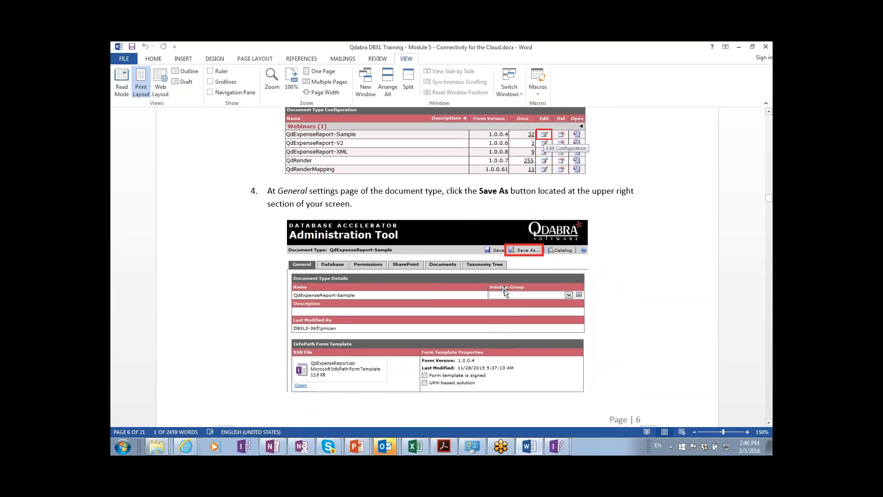
pyautogui.click(260, 190)
pyautogui.tripleClick(267, 195)
pyautogui.scroll(-2, 268, 195)
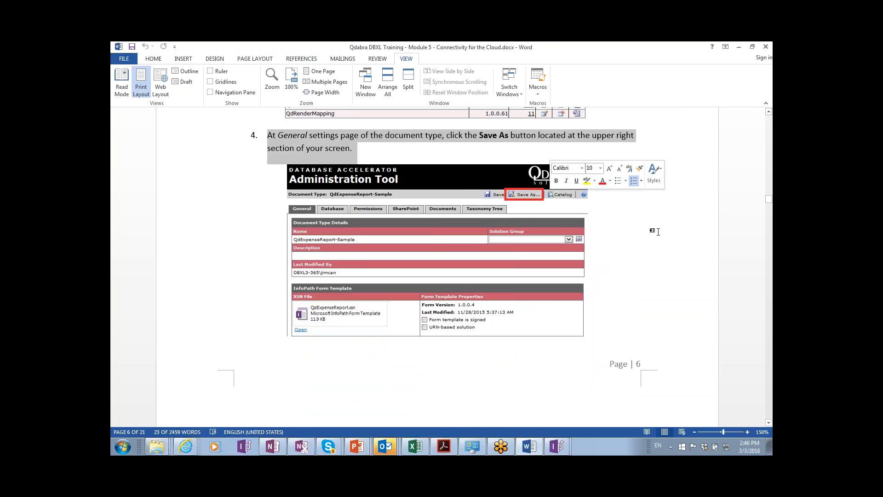
pyautogui.click(605, 223)
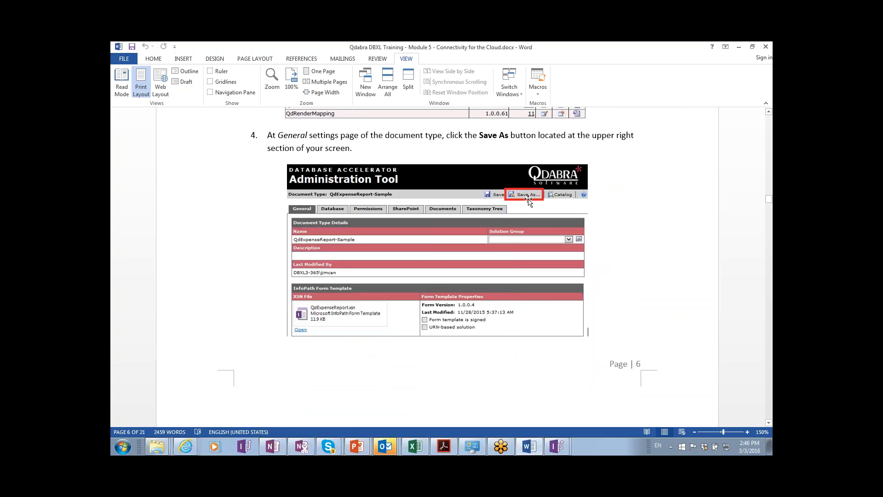
pyautogui.scroll(-1, 560, 209)
pyautogui.scroll(-7, 560, 209)
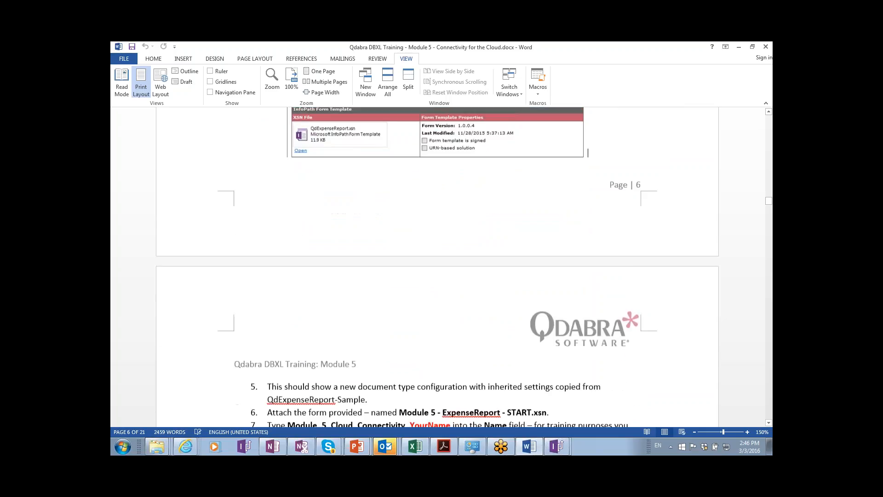
# Scroll through steps 7–9, highlighting Module_5_Cloud_Connectivity_YourName, down to the permissions screenshot.
pyautogui.scroll(-1, 465, 266)
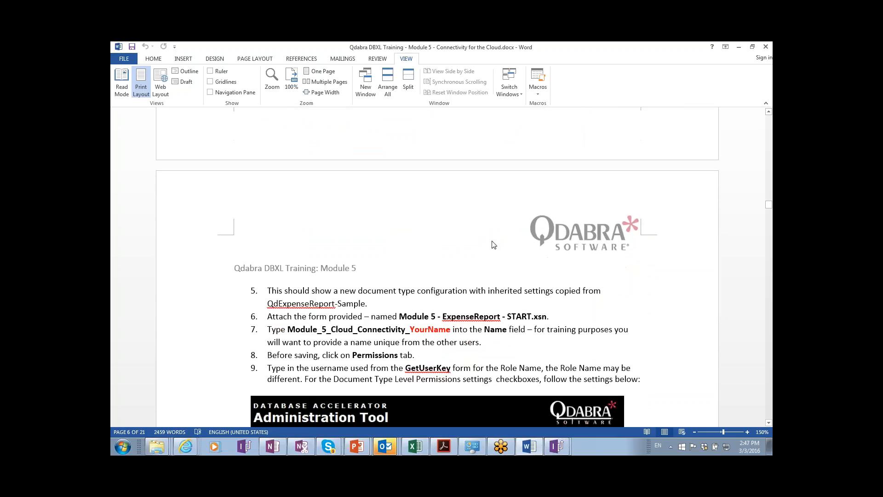
pyautogui.moveTo(290, 335); pyautogui.dragTo(445, 329)
pyautogui.scroll(-1, 590, 329)
pyautogui.scroll(-2, 590, 329)
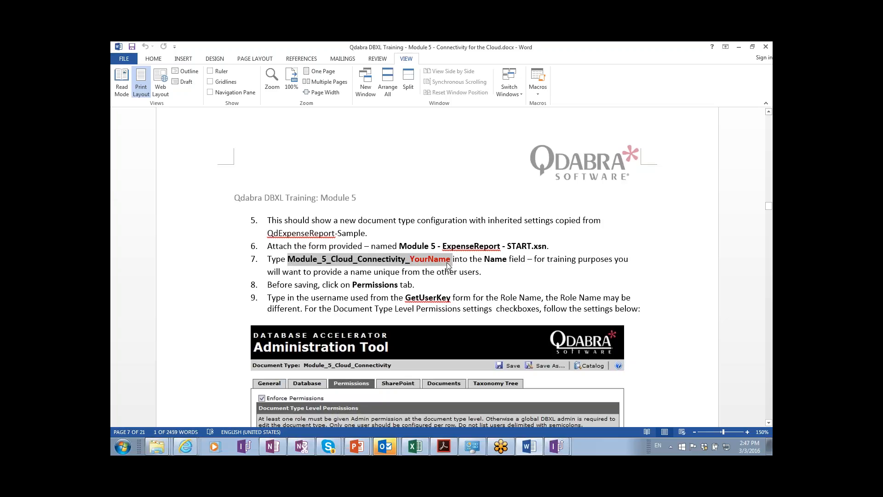
pyautogui.click(523, 277)
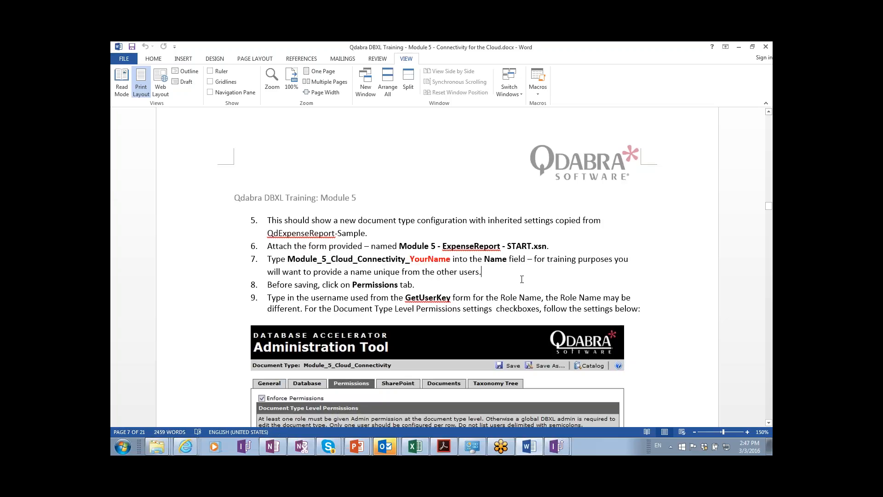
pyautogui.scroll(-3, 523, 280)
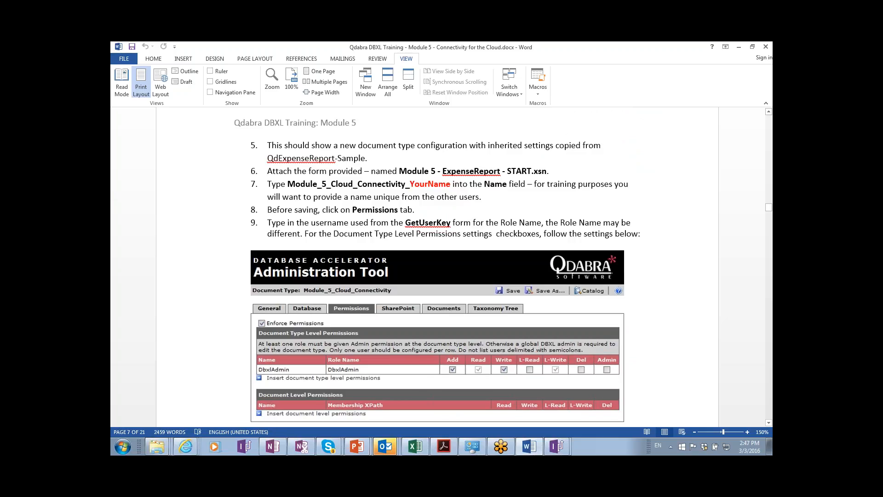
pyautogui.scroll(-3, 383, 254)
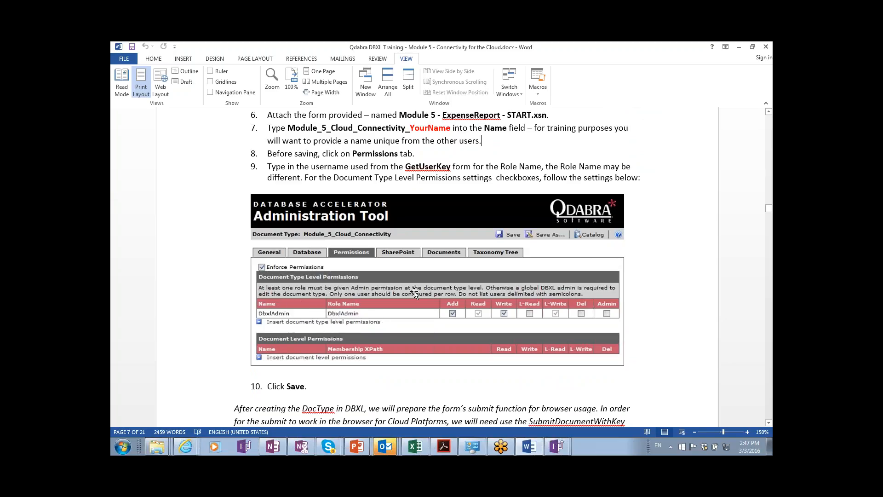
# Load dbxl365.formsboard.com in a new Internet Explorer tab and launch the DBXL Administration Tool.
pyautogui.hotkey('alt', 'Tab')
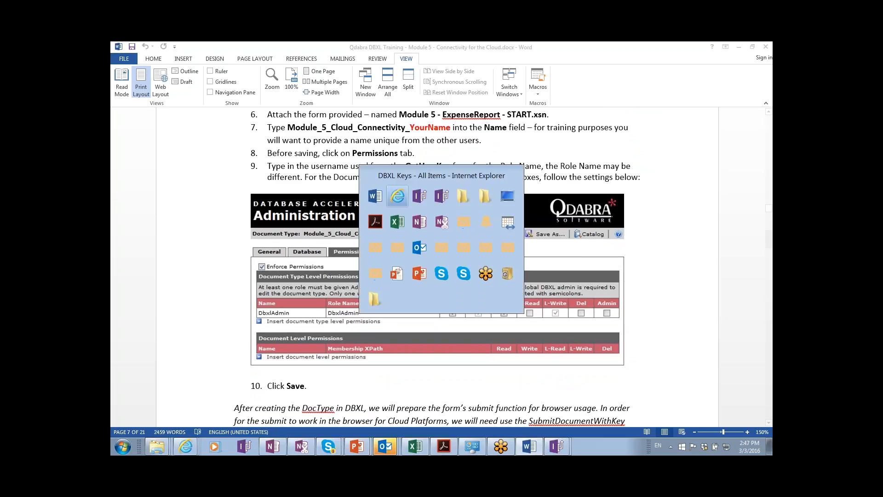
pyautogui.hotkey('alt', 'Tab')
pyautogui.hotkey('alt', 'Tab')
pyautogui.hotkey('alt', 'Tab')
pyautogui.hotkey('alt', 'Tab')
pyautogui.hotkey('alt', 'Tab')
pyautogui.hotkey('alt', 'Tab')
pyautogui.hotkey('alt', 'Tab')
pyautogui.hotkey('alt', 'Tab')
pyautogui.hotkey('alt', 'Tab')
pyautogui.hotkey('alt', 'shift', 'Tab')
pyautogui.hotkey('alt', 'shift', 'Tab')
pyautogui.hotkey('alt', 'shift', 'Tab')
pyautogui.hotkey('alt', 'shift', 'Tab')
pyautogui.hotkey('alt', 'shift', 'Tab')
pyautogui.hotkey('alt', 'shift', 'Tab')
pyautogui.hotkey('alt', 'shift', 'Tab')
pyautogui.hotkey('alt', 'shift', 'Tab')
pyautogui.hotkey('alt', 'shift', 'Tab')
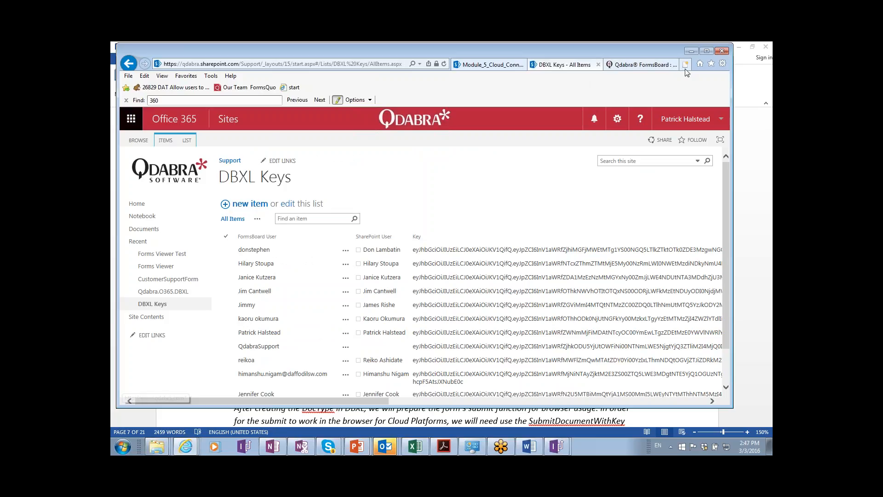
pyautogui.click(686, 64)
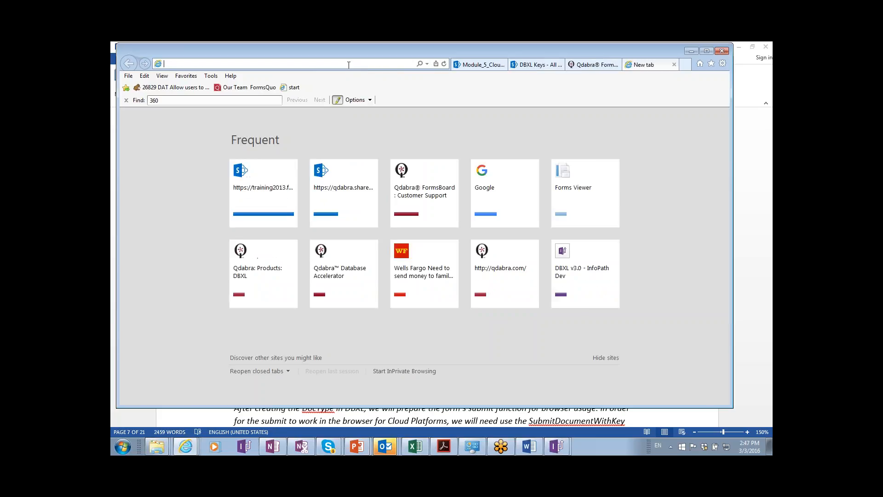
pyautogui.write('dbxl365.formsboard.com/')
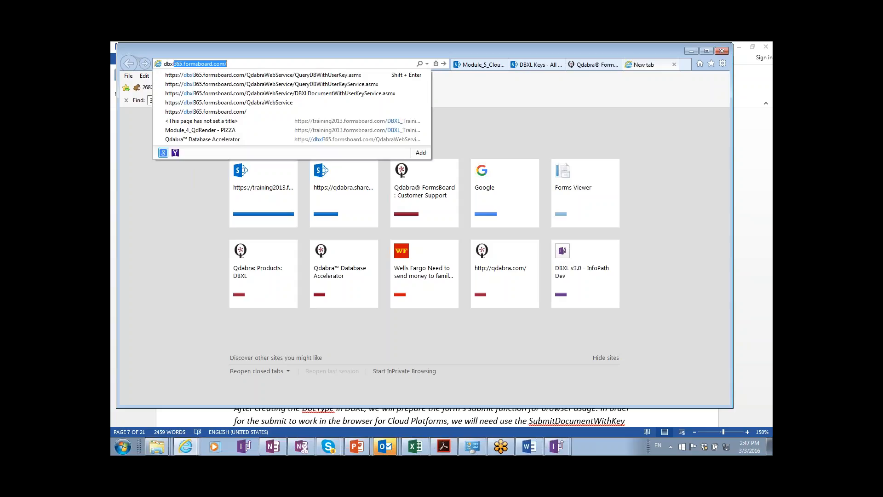
pyautogui.press('Return')
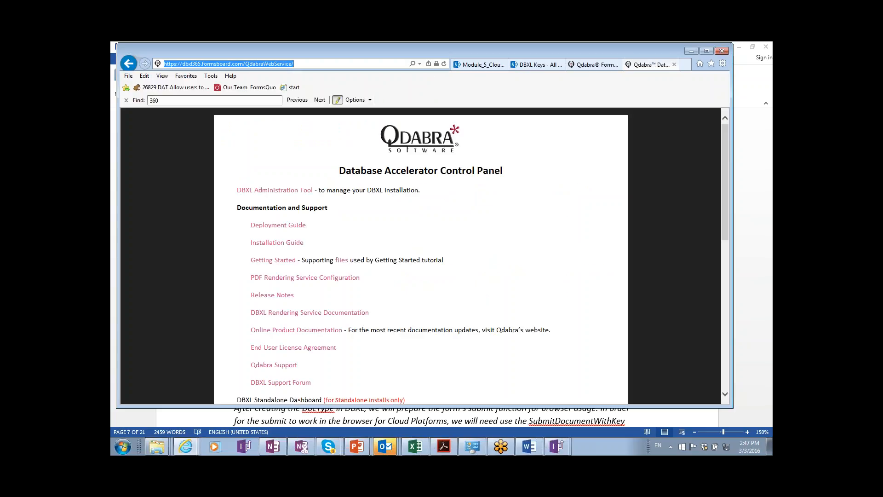
pyautogui.click(295, 191)
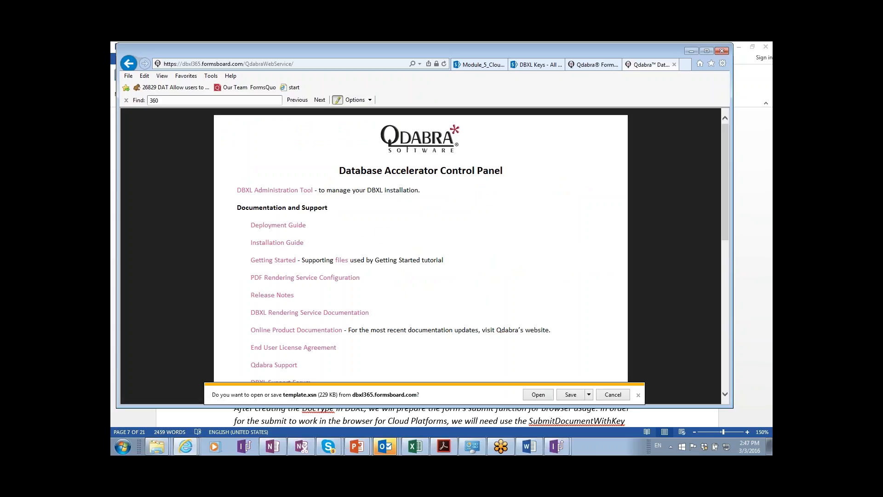
pyautogui.click(538, 395)
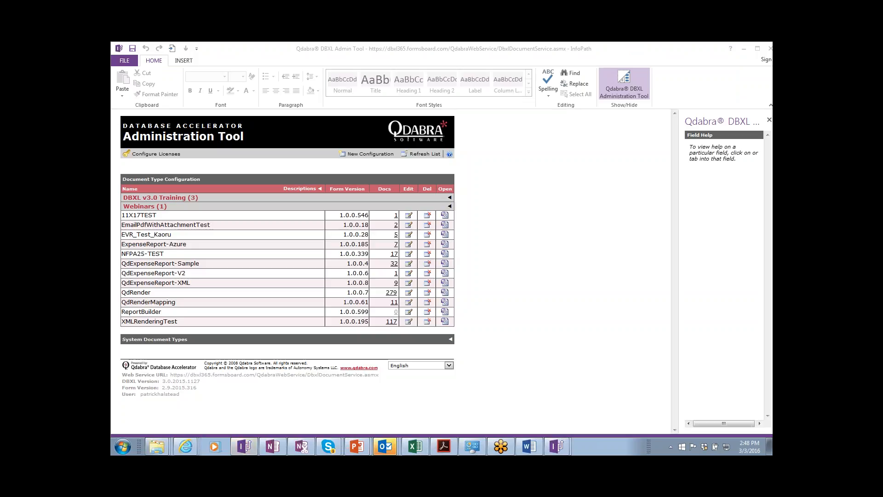
# Expand DBXL v3.0 Training, check QdExpenseReport-Sample, then edit Module_5_Cloud_Connectivity.
pyautogui.click(450, 198)
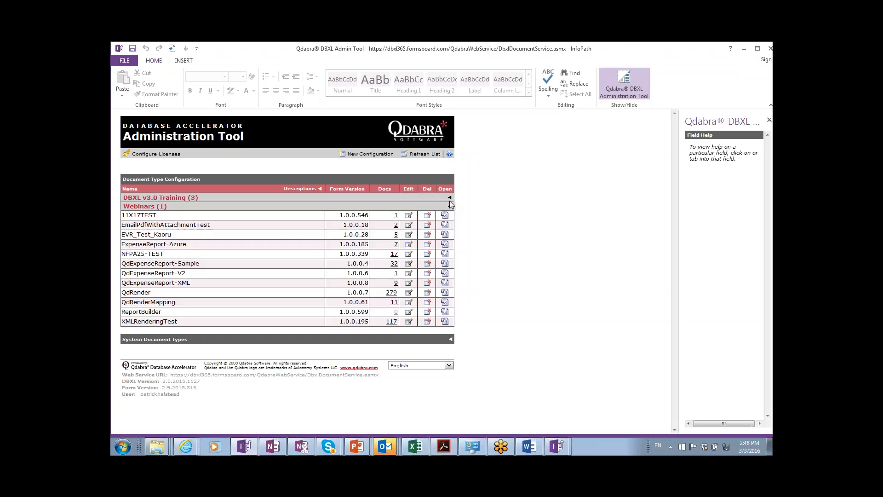
pyautogui.click(449, 197)
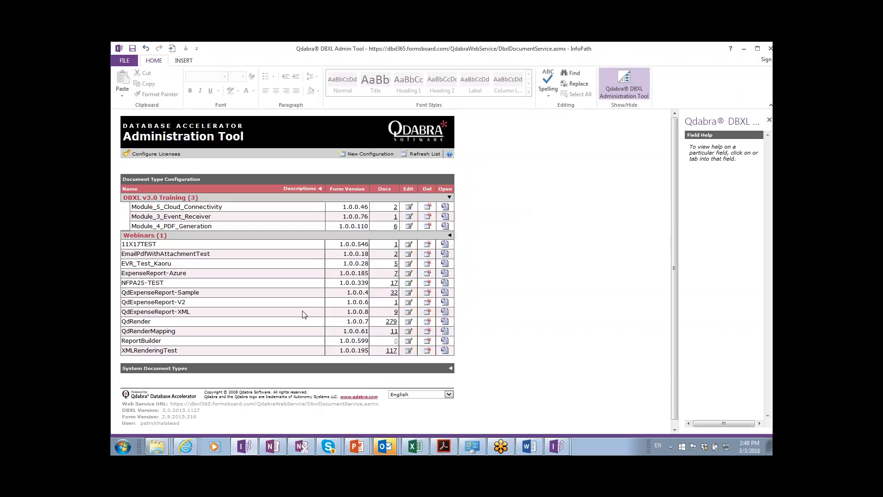
pyautogui.click(409, 293)
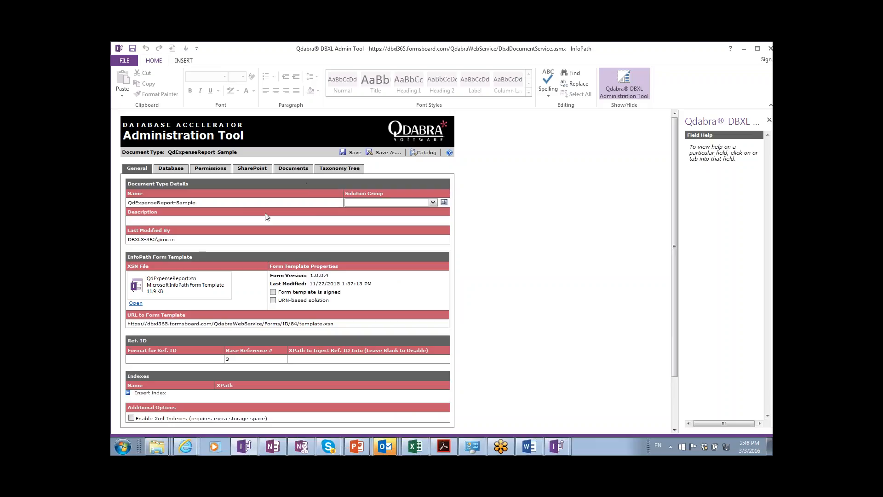
pyautogui.click(427, 153)
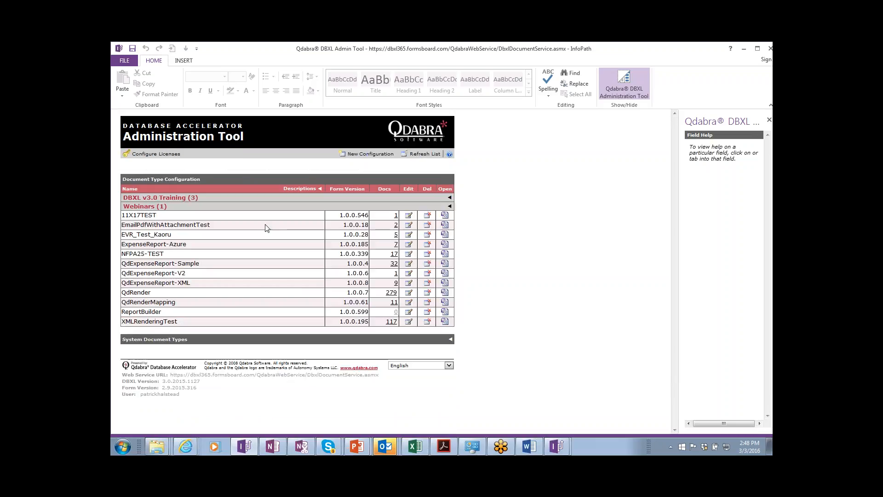
pyautogui.click(450, 198)
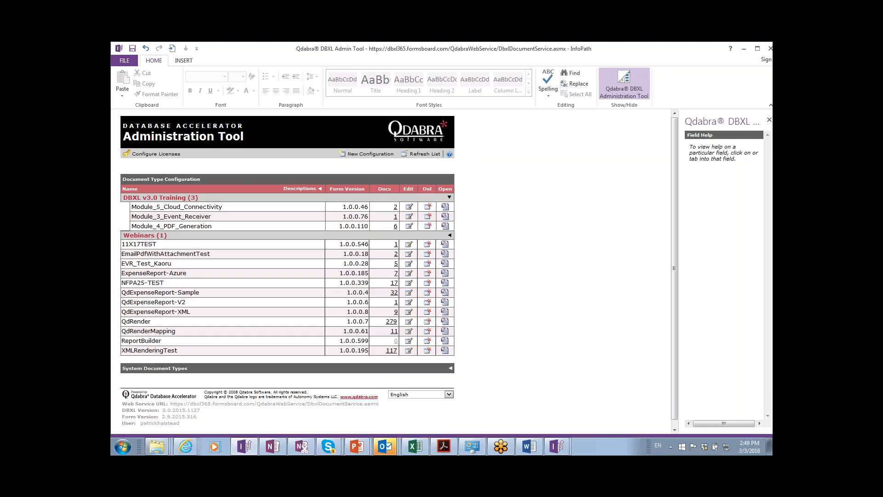
pyautogui.click(409, 206)
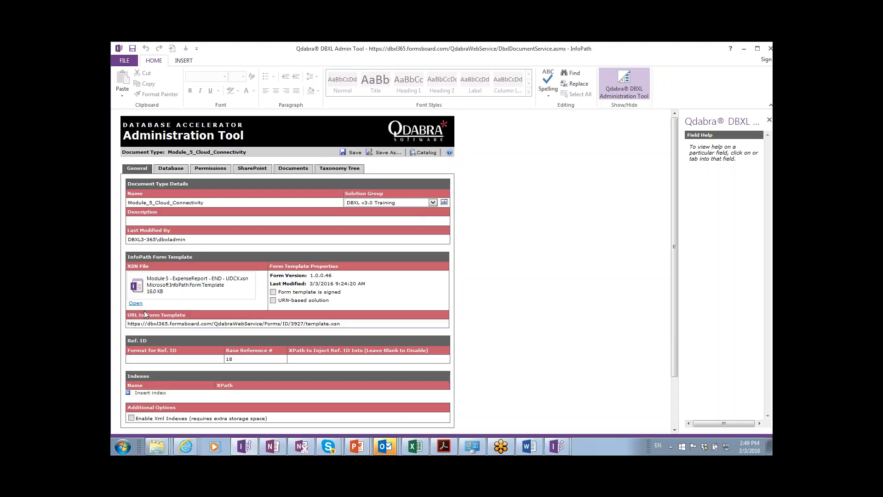
# On Permissions, insert a document-type permission named training_user with role Qdabra\training_user.
pyautogui.click(206, 169)
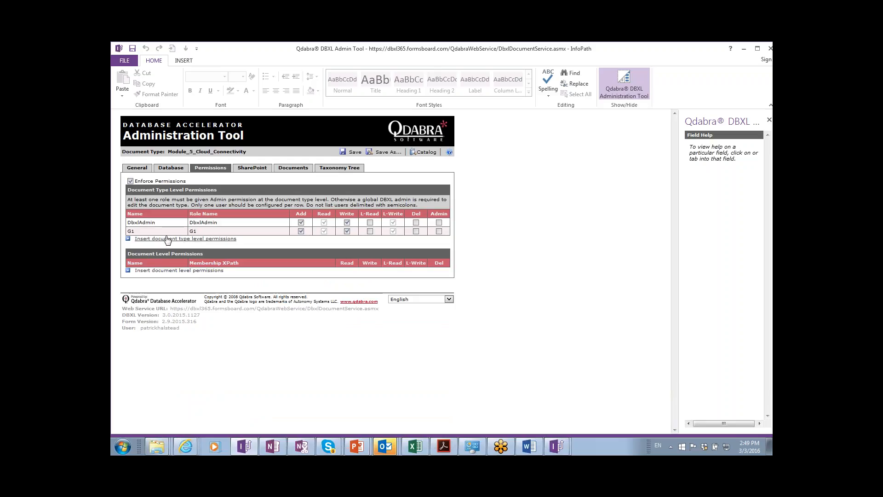
pyautogui.click(158, 221)
pyautogui.click(159, 231)
pyautogui.click(184, 239)
pyautogui.write('train')
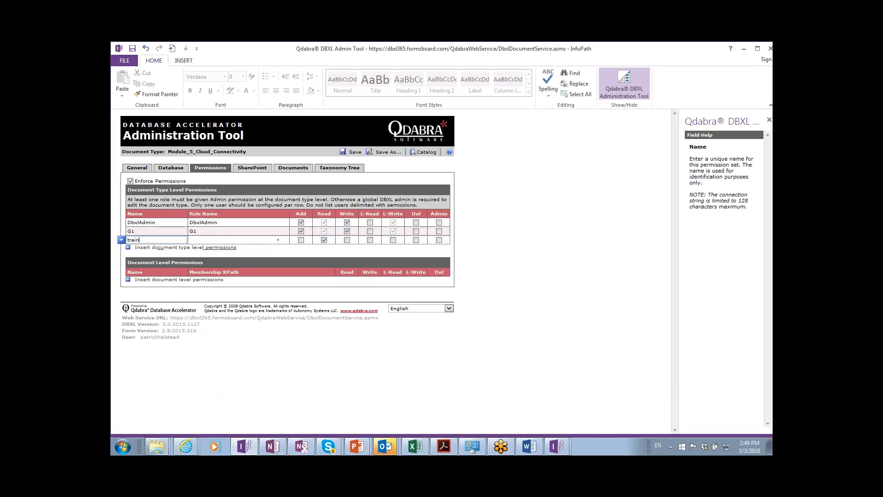
pyautogui.write('ing_user')
pyautogui.press('Tab')
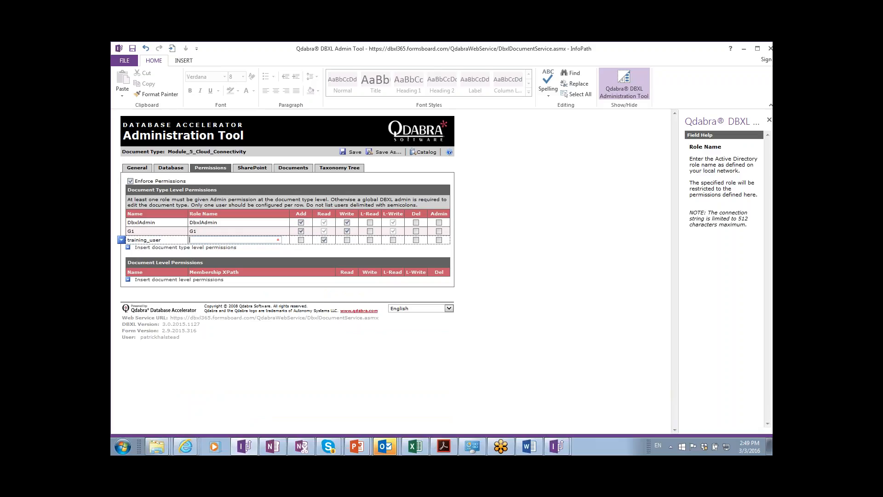
pyautogui.write('Qdabra\\training_user')
pyautogui.click(760, 53)
pyautogui.click(750, 83)
# Grant training_user Add permission and save Module_5_Cloud_Connectivity, acknowledging Changes Saved.
pyautogui.click(749, 236)
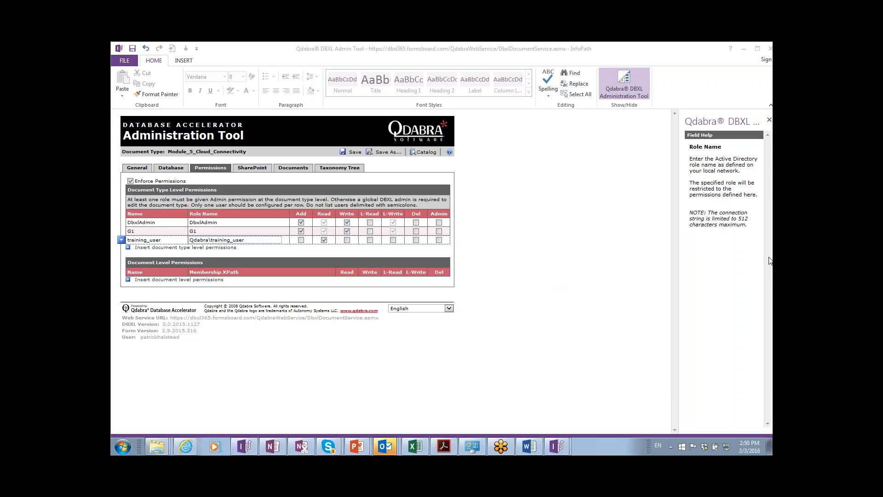
pyautogui.click(506, 271)
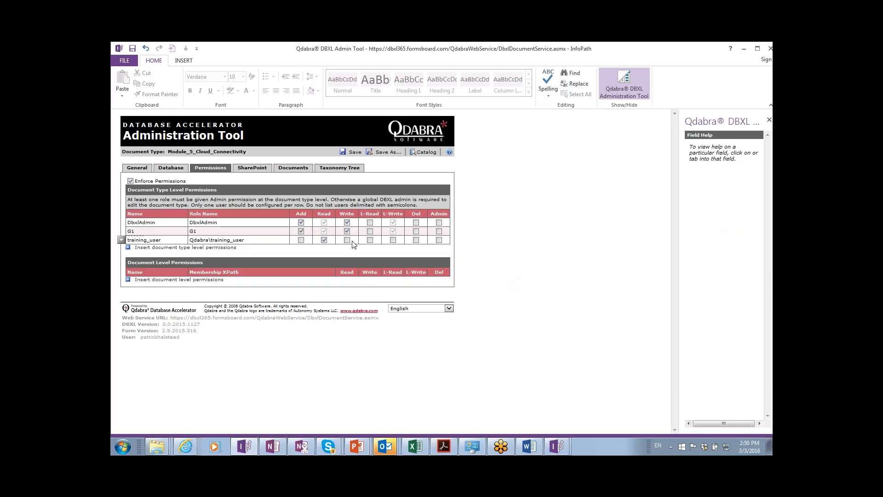
pyautogui.click(302, 240)
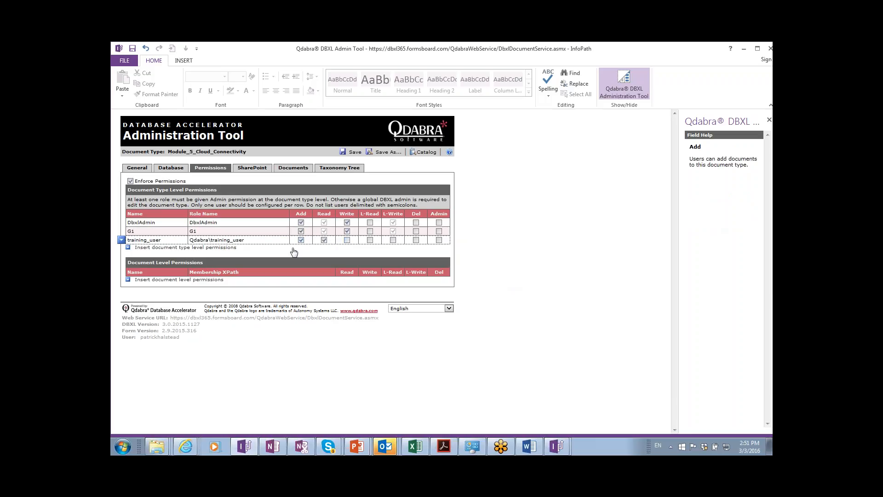
pyautogui.click(350, 156)
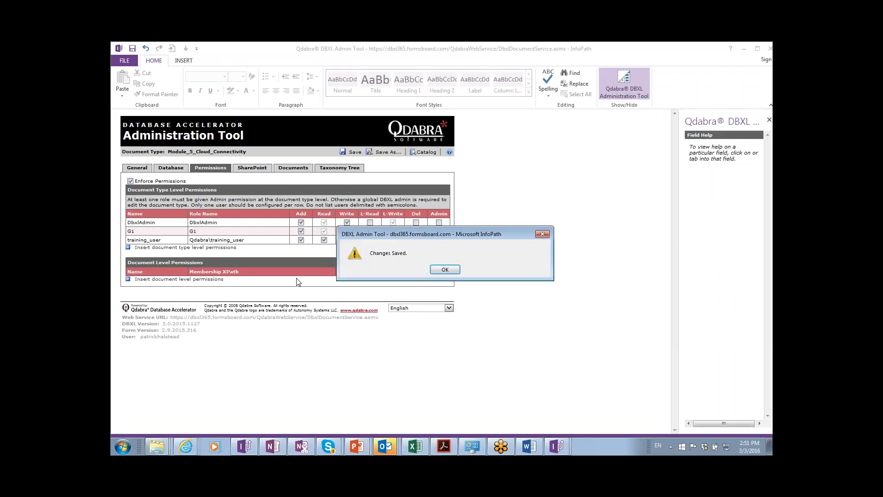
pyautogui.click(444, 270)
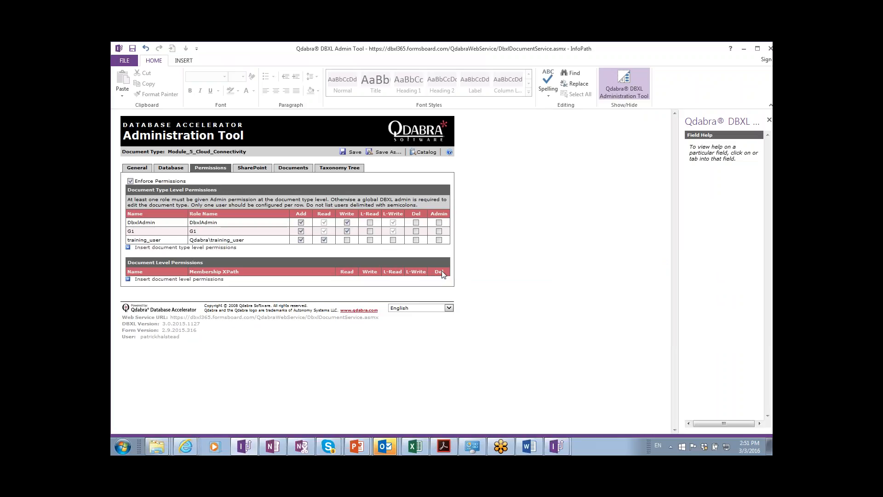
# Leave the admin tool and switch to the Module 5 folder window.
pyautogui.click(246, 241)
pyautogui.click(208, 232)
pyautogui.hotkey('alt', 'Tab')
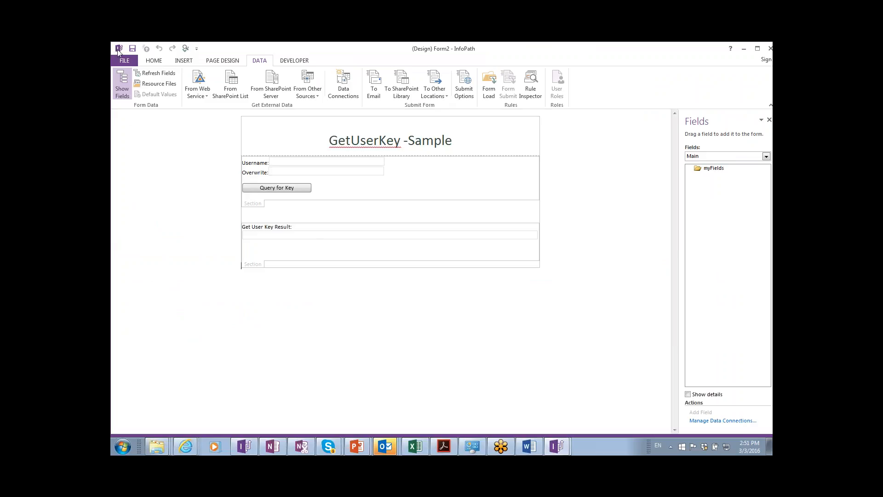
pyautogui.hotkey('alt', 'Tab')
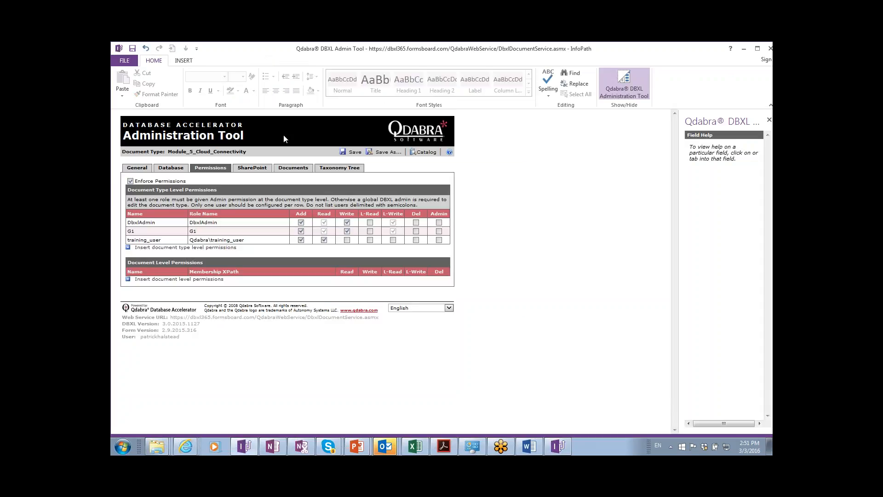
pyautogui.hotkey('alt', 'Tab')
pyautogui.hotkey('alt', 'Tab')
pyautogui.hotkey('alt', 'Tab')
pyautogui.hotkey('alt', 'Tab')
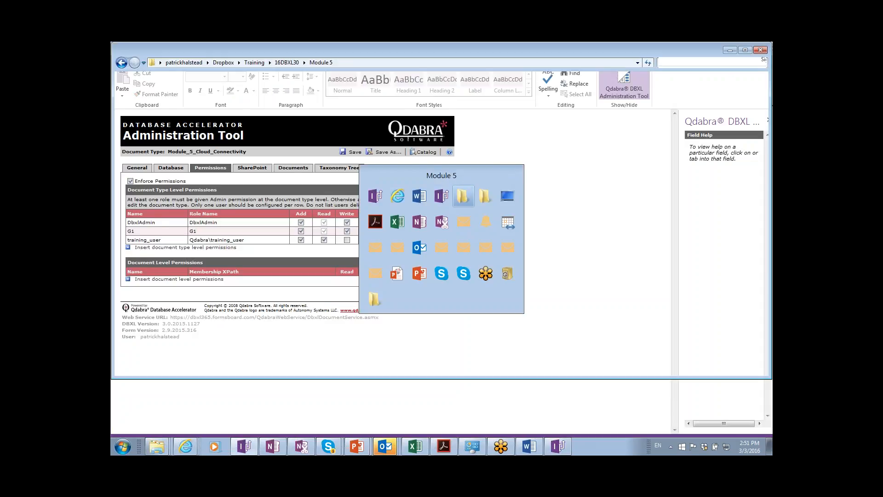
# Open Module 5 - ExpenseReport - END.xsn in InfoPath Designer via its context menu.
pyautogui.click(303, 134)
pyautogui.rightClick(303, 134)
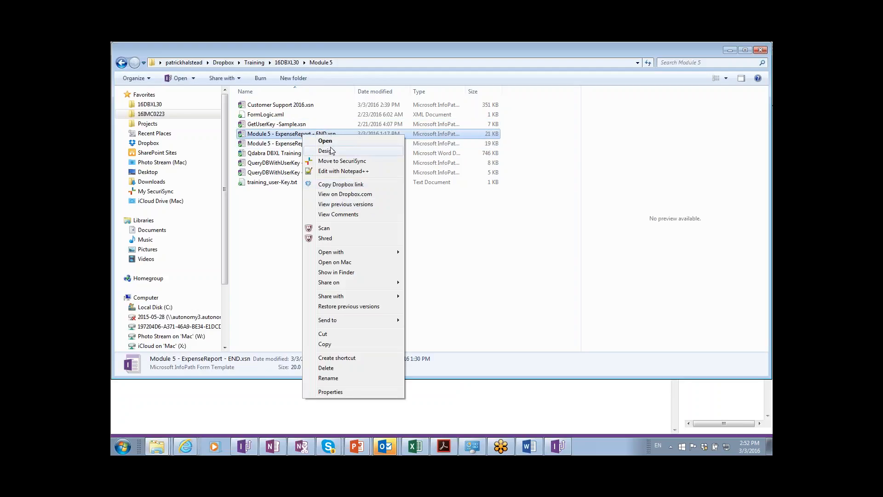
pyautogui.click(333, 151)
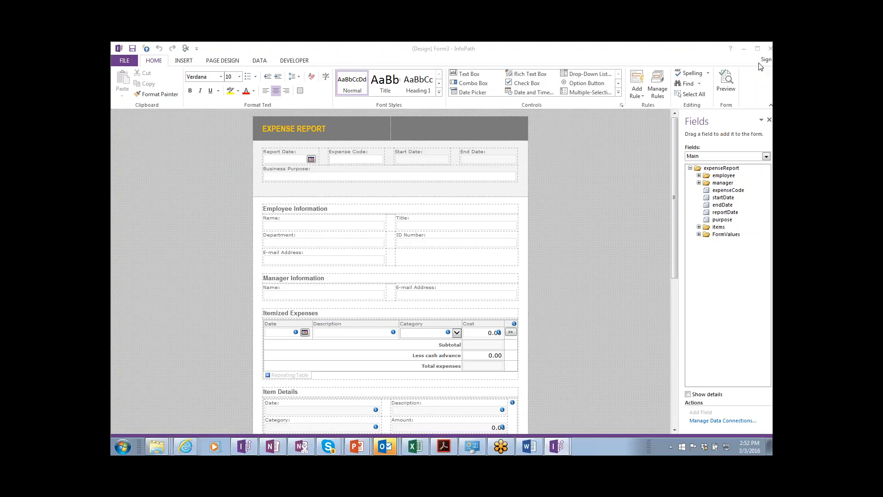
# Keep the Main data source and show the rules that run on Form Load.
pyautogui.click(711, 183)
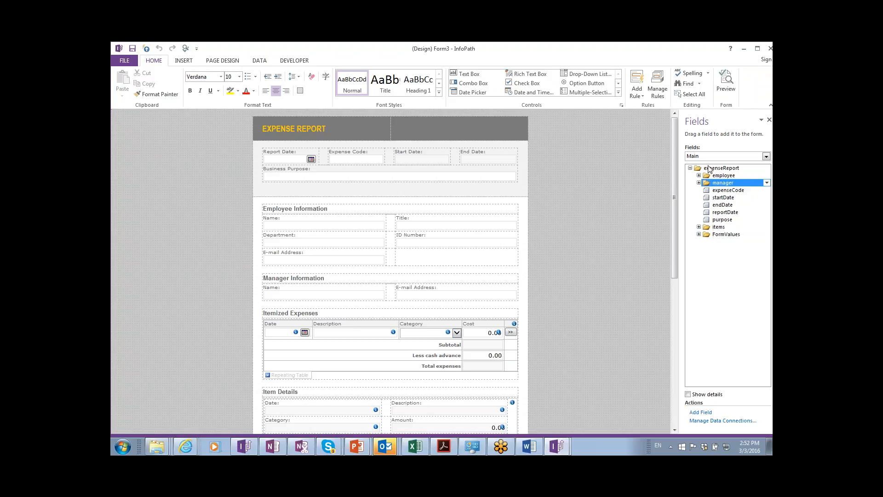
pyautogui.click(709, 159)
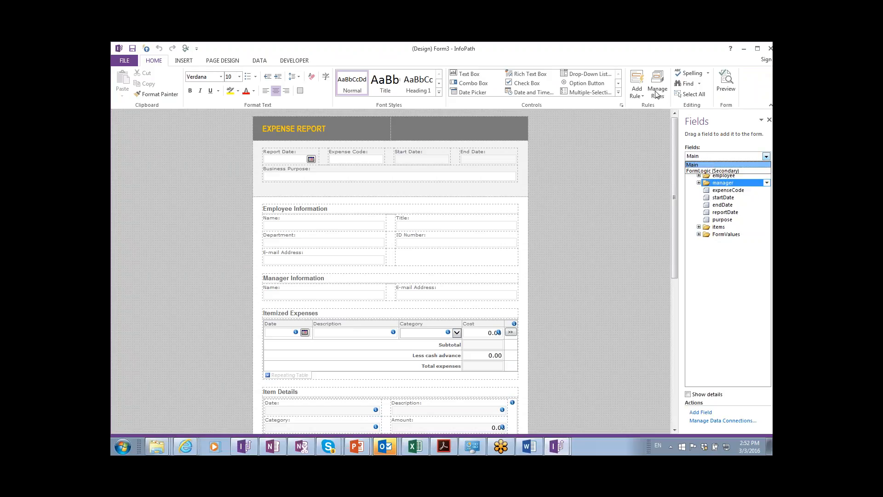
pyautogui.click(265, 62)
pyautogui.click(260, 60)
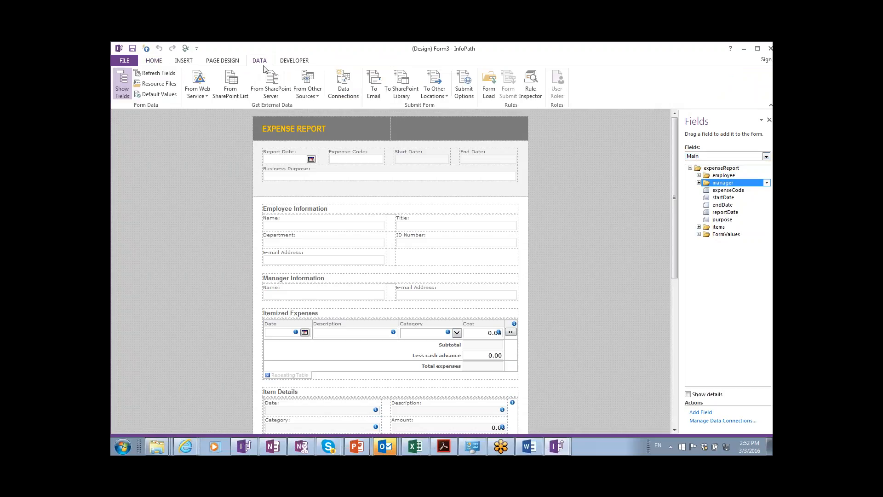
pyautogui.click(490, 90)
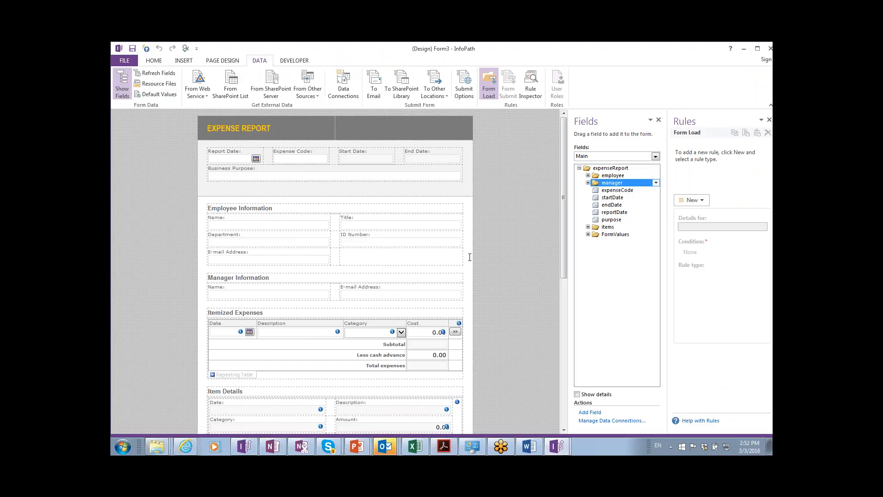
pyautogui.scroll(-6, 469, 257)
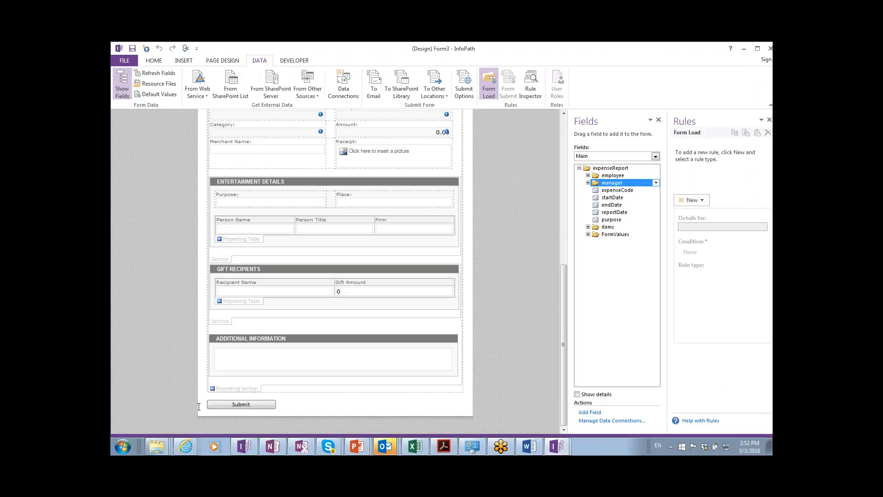
# Inspect the Submit button's submit and Generate FormName actions, then list the data connections.
pyautogui.click(218, 407)
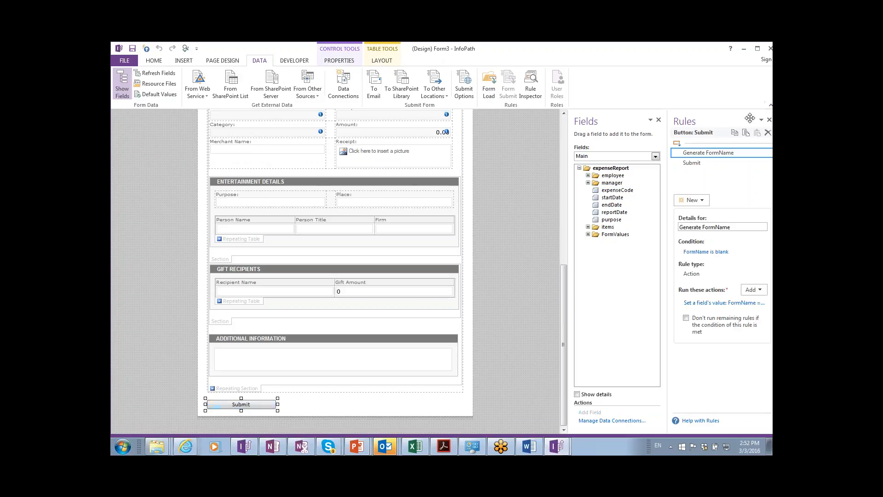
pyautogui.click(704, 164)
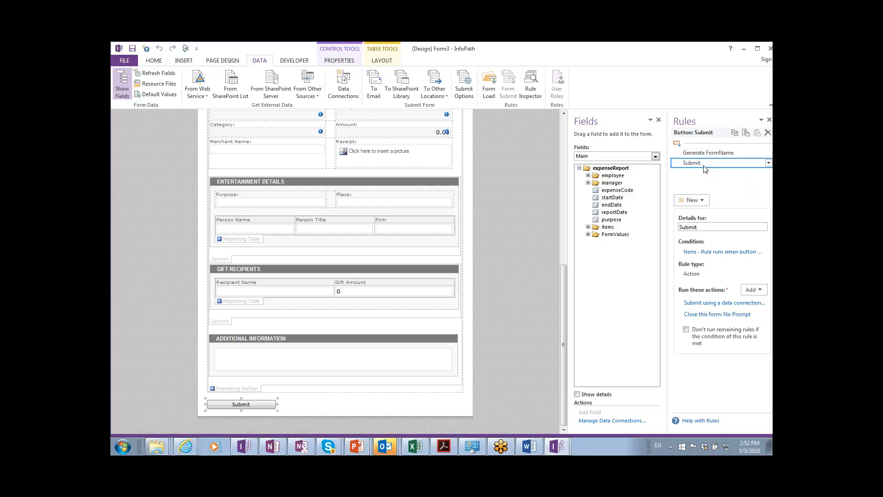
pyautogui.click(714, 303)
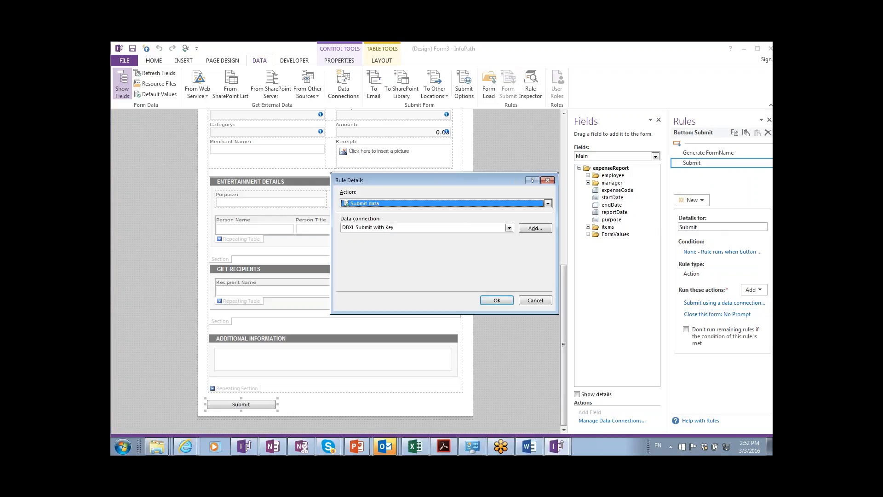
pyautogui.click(548, 180)
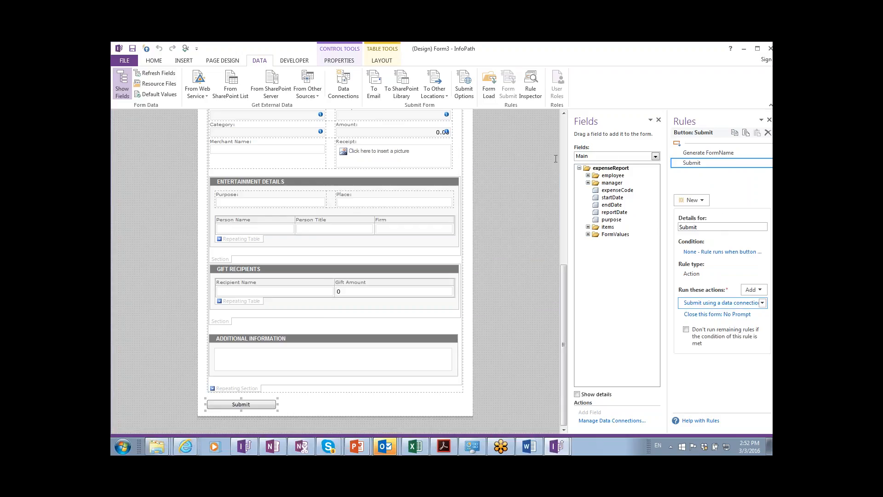
pyautogui.click(682, 157)
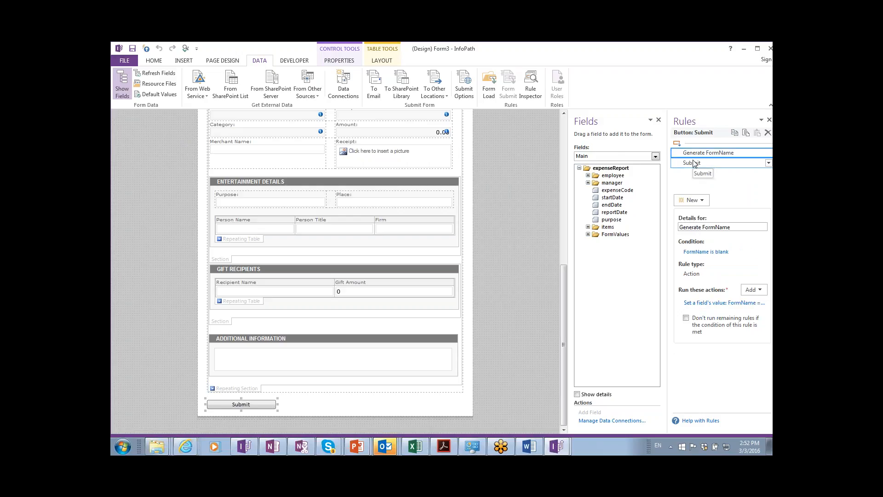
pyautogui.click(712, 305)
pyautogui.press('Return')
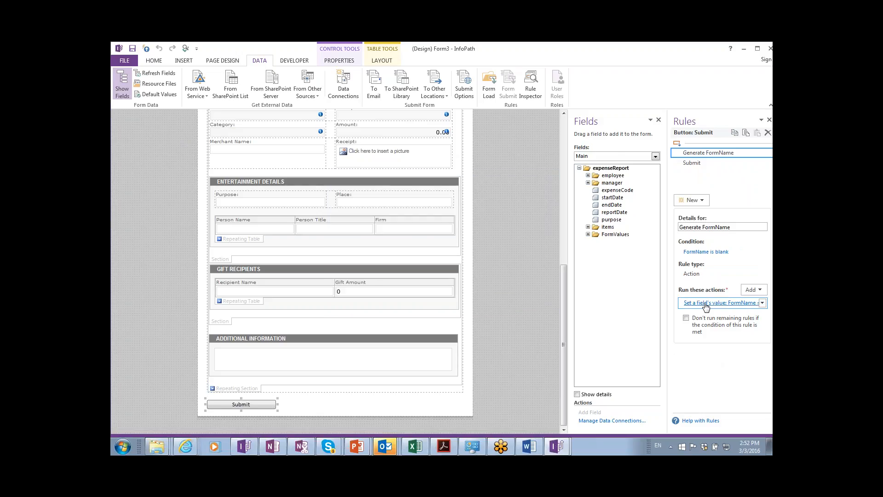
pyautogui.click(344, 91)
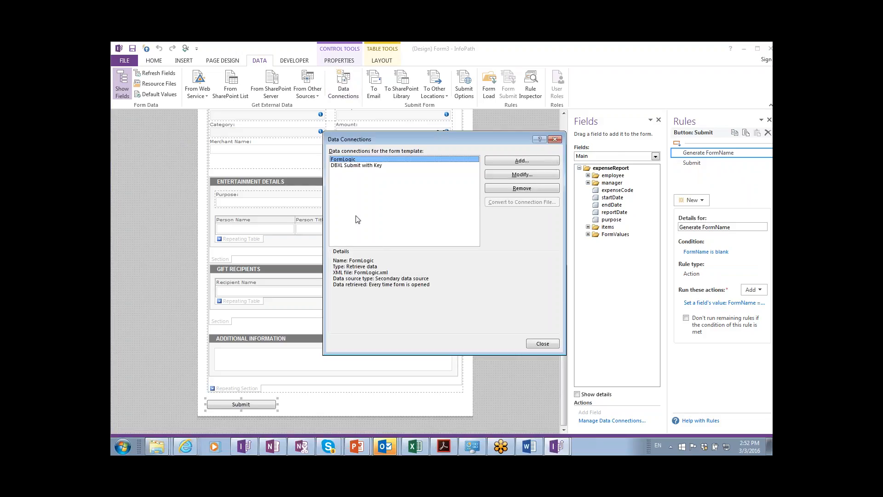
# Step DBXL Submit with Key's modify wizard to its parameters, then cancel unchanged.
pyautogui.click(374, 166)
pyautogui.click(508, 179)
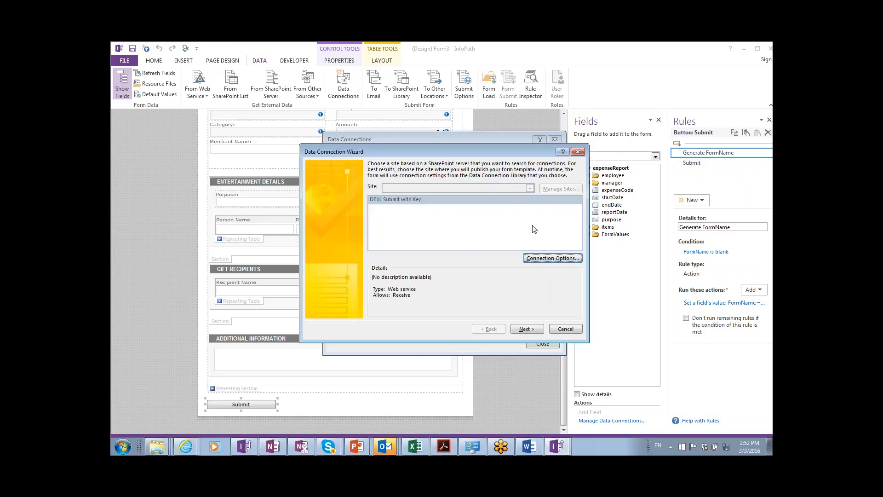
pyautogui.click(526, 331)
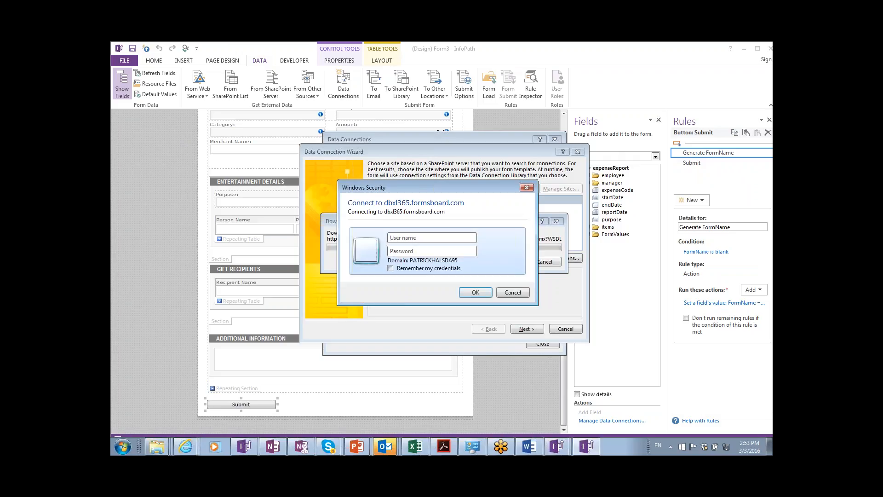
pyautogui.click(515, 293)
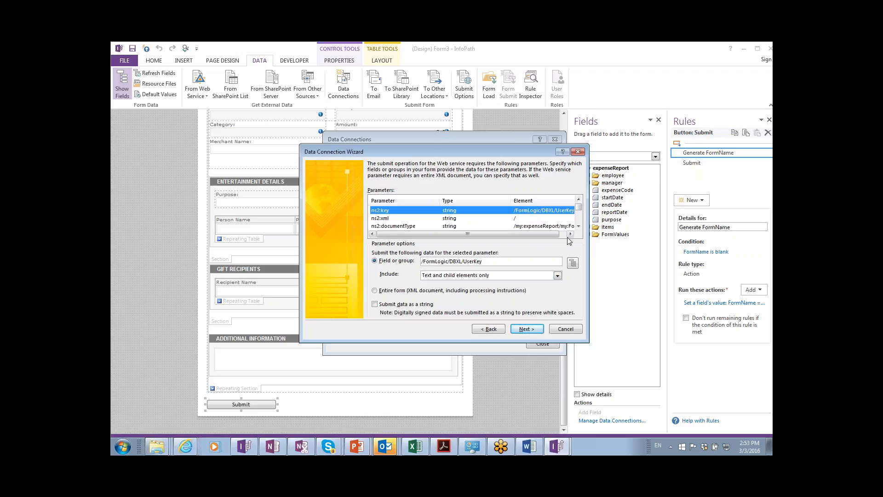
pyautogui.click(564, 329)
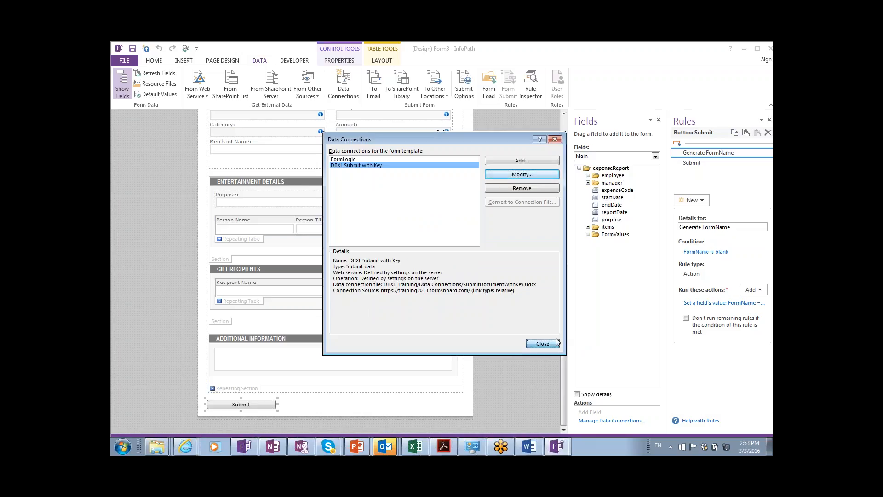
# Review FormLogic (Secondary) DBXL UserKey's rules in the Rule Inspector, then show Resource Files.
pyautogui.click(543, 344)
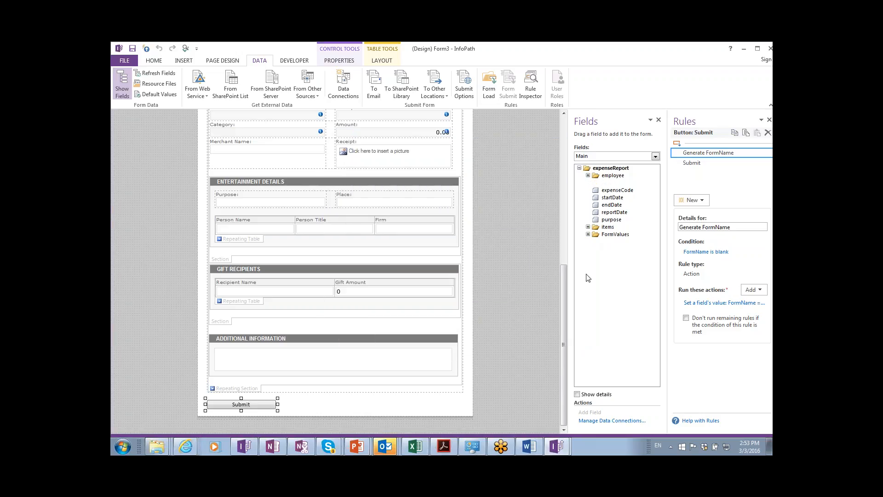
pyautogui.click(604, 157)
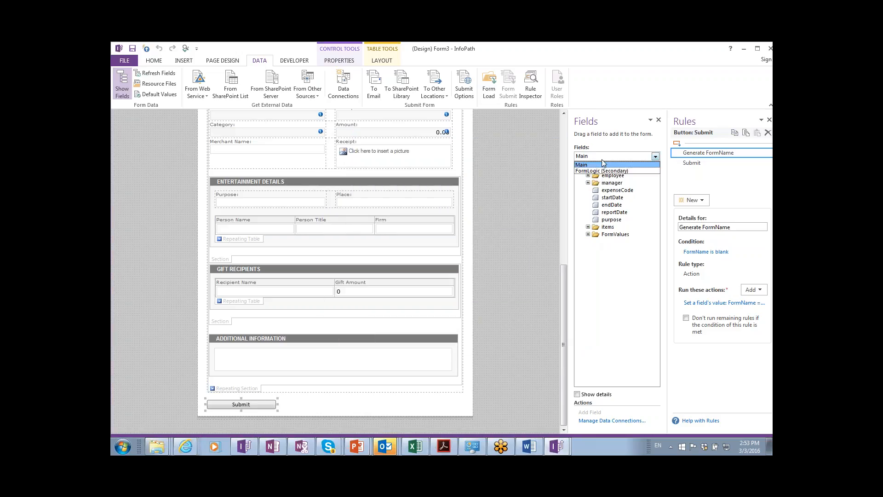
pyautogui.click(596, 171)
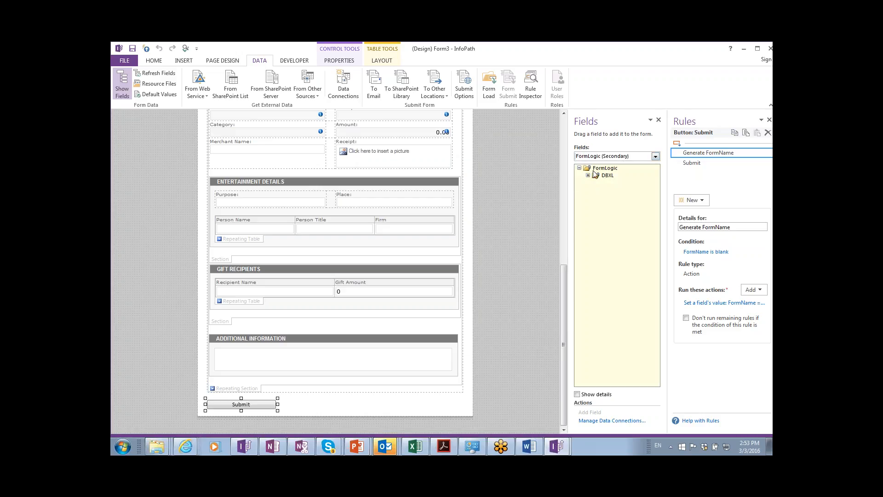
pyautogui.click(589, 176)
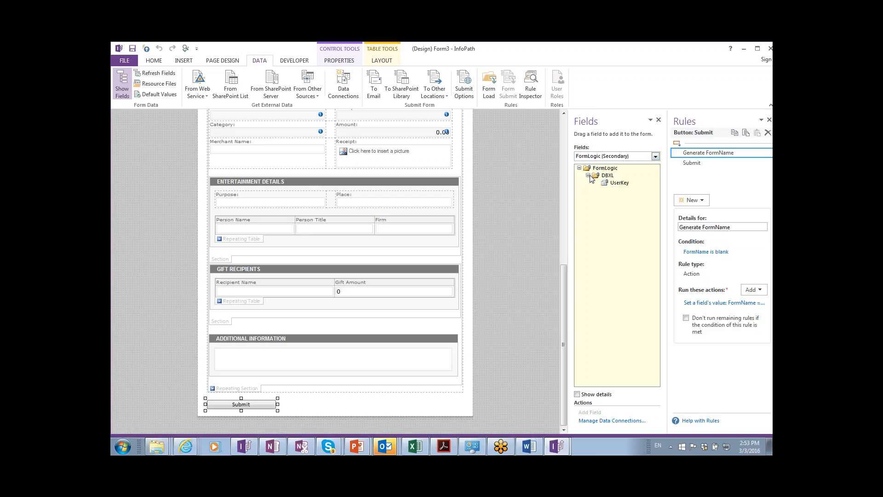
pyautogui.click(613, 184)
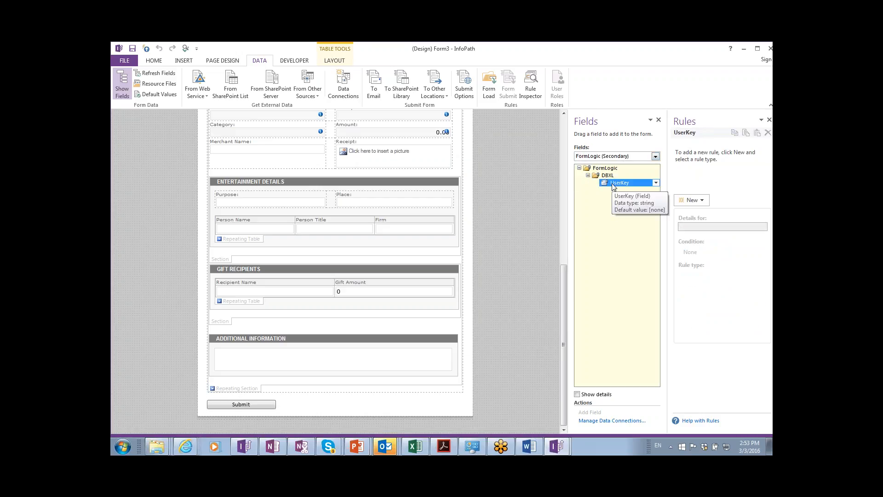
pyautogui.rightClick(612, 186)
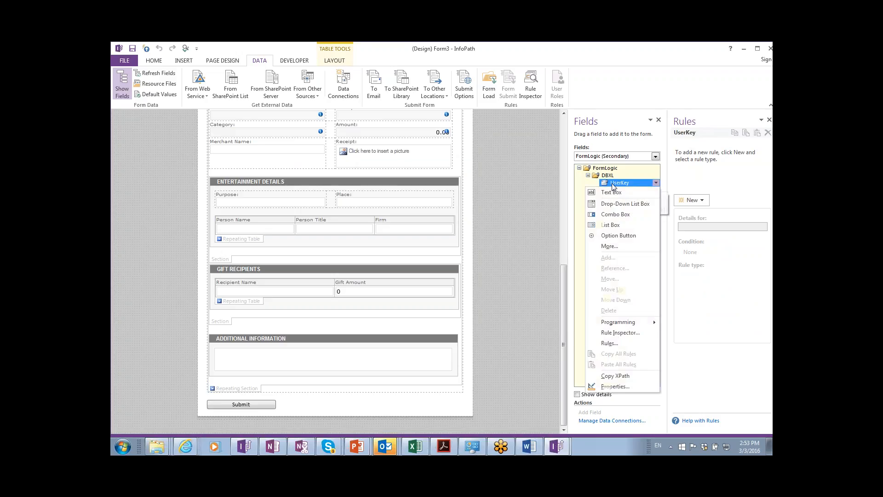
pyautogui.click(628, 334)
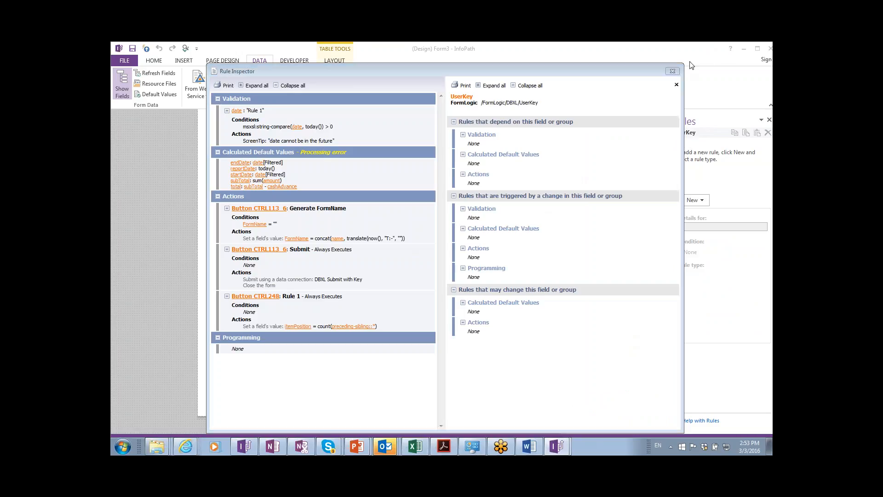
pyautogui.click(673, 71)
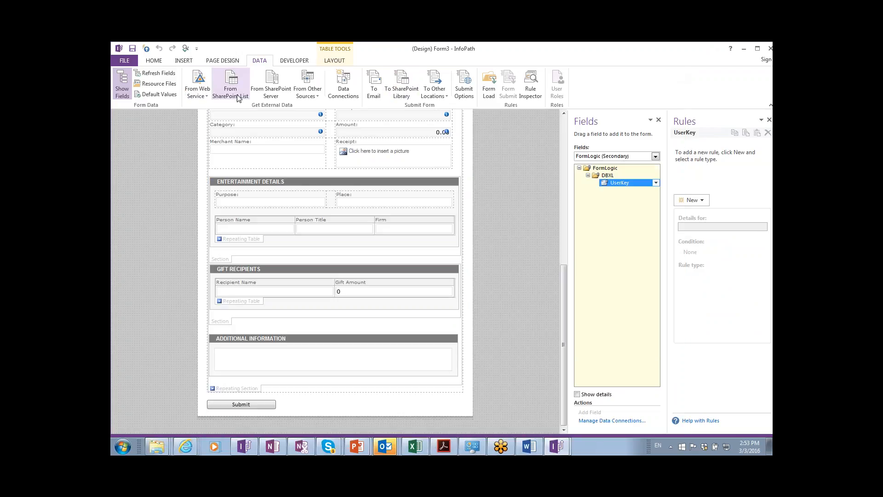
pyautogui.click(163, 83)
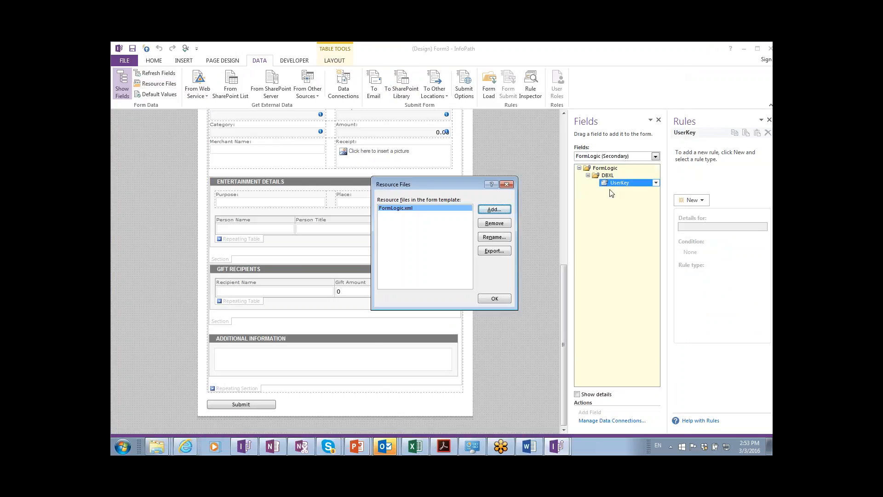
# Export FormLogic.xml to 16DBXL30\Module 5, replacing the existing file.
pyautogui.click(502, 252)
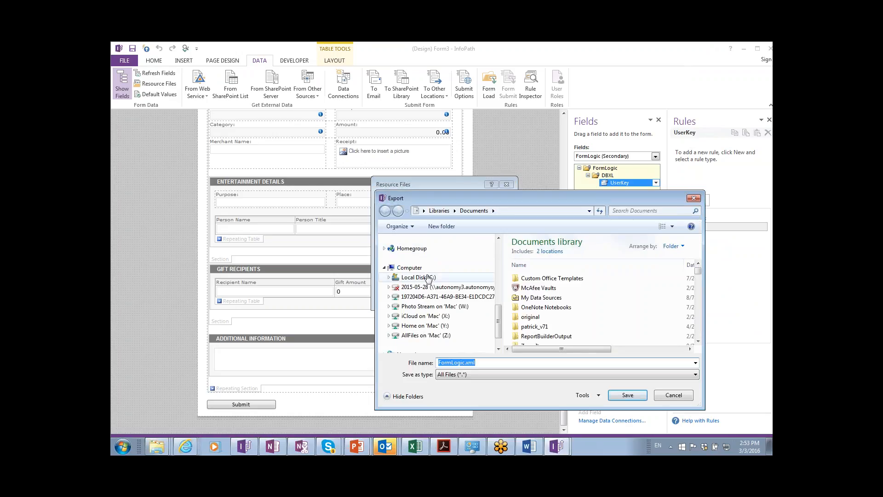
pyautogui.click(497, 254)
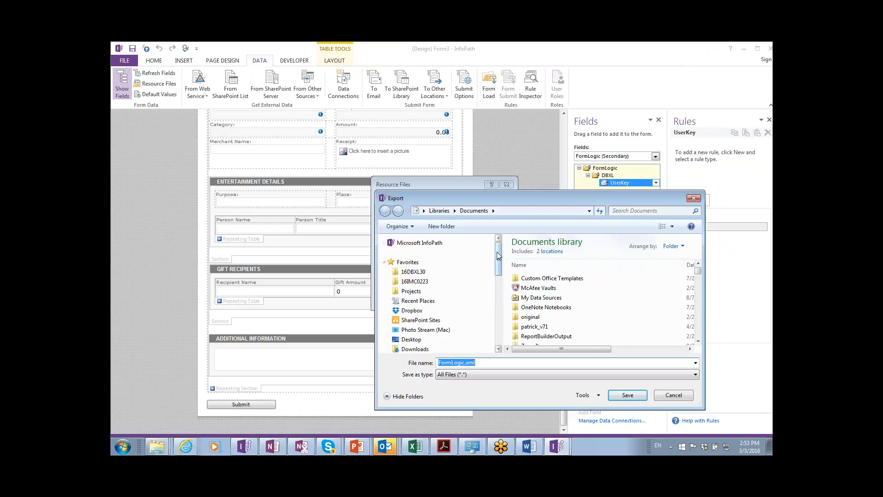
pyautogui.click(418, 273)
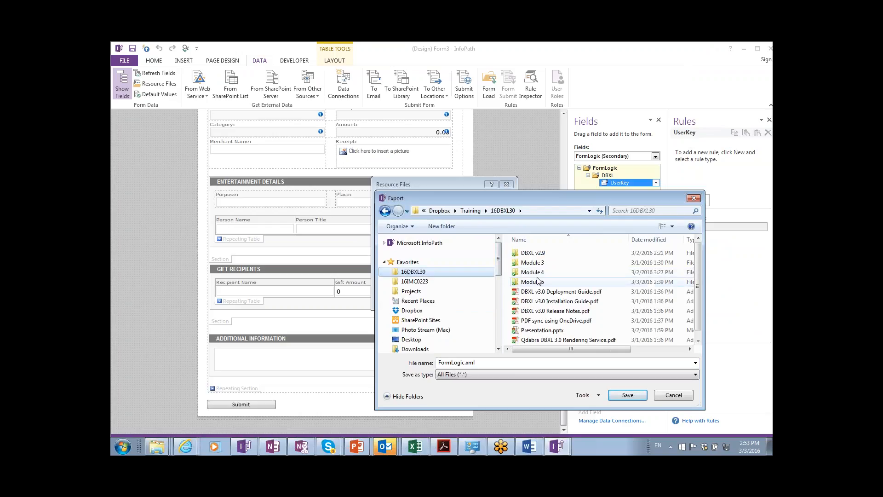
pyautogui.click(627, 395)
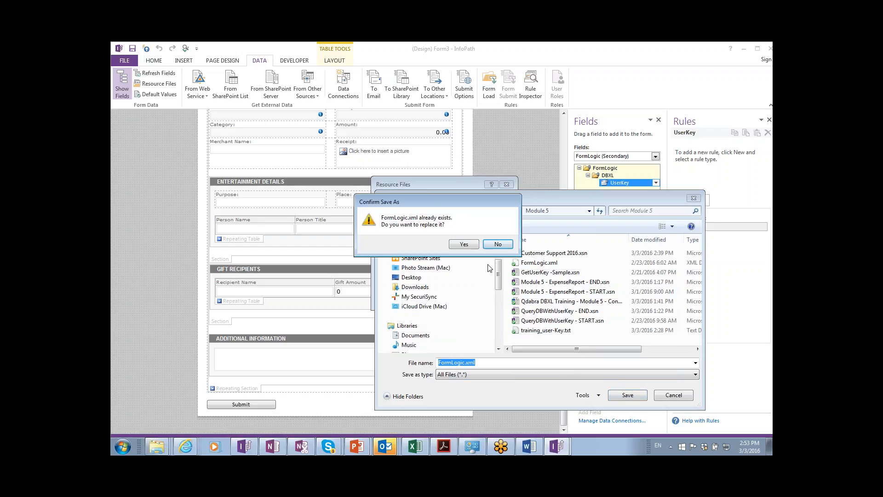
pyautogui.click(464, 244)
pyautogui.click(507, 297)
# Bring the Module 5 folder window to the front.
pyautogui.hotkey('alt', 'Tab')
pyautogui.press('Tab')
pyautogui.press('Tab')
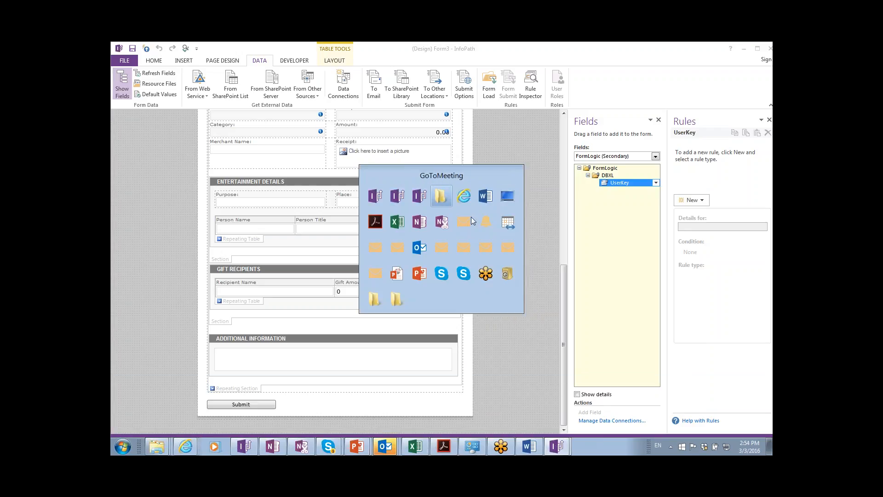
pyautogui.press('Tab')
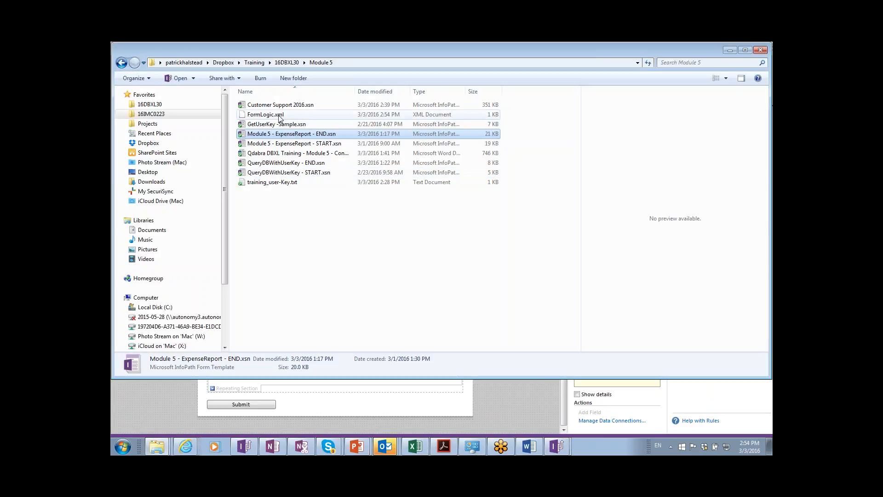
# Open FormLogic.xml in Notepad++, declining the update and plugin prompts, then return to the folder.
pyautogui.click(280, 116)
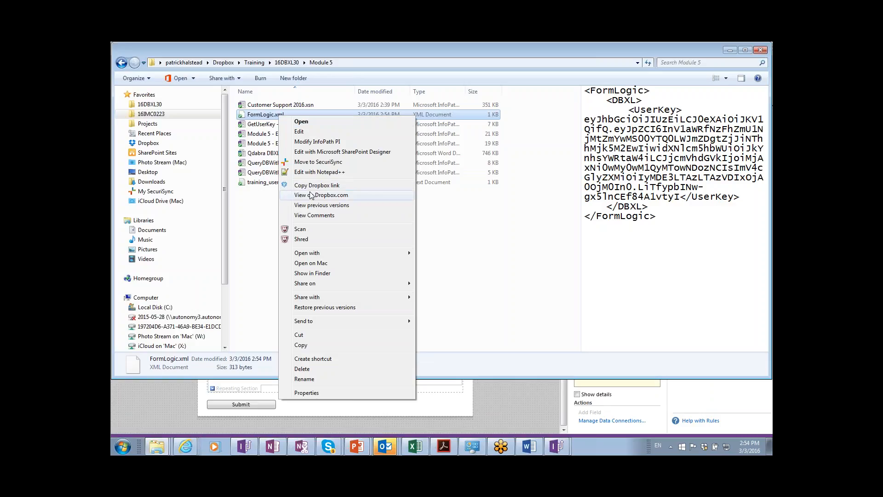
pyautogui.click(312, 172)
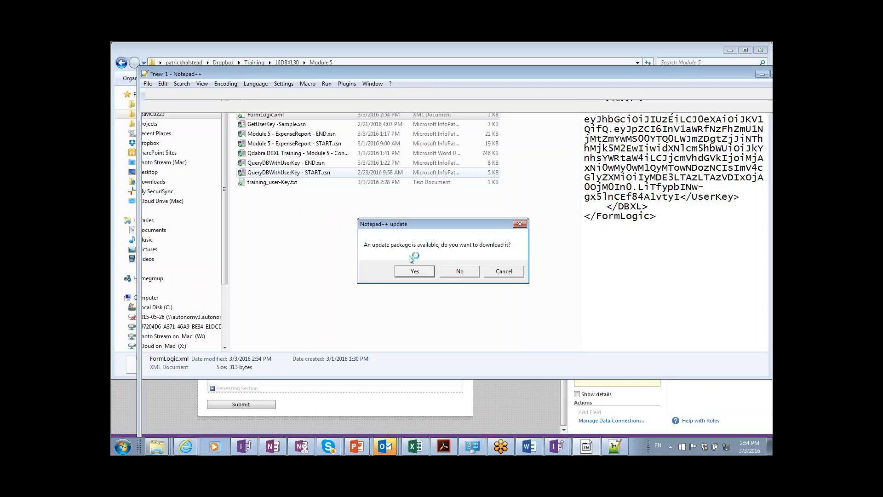
pyautogui.click(460, 271)
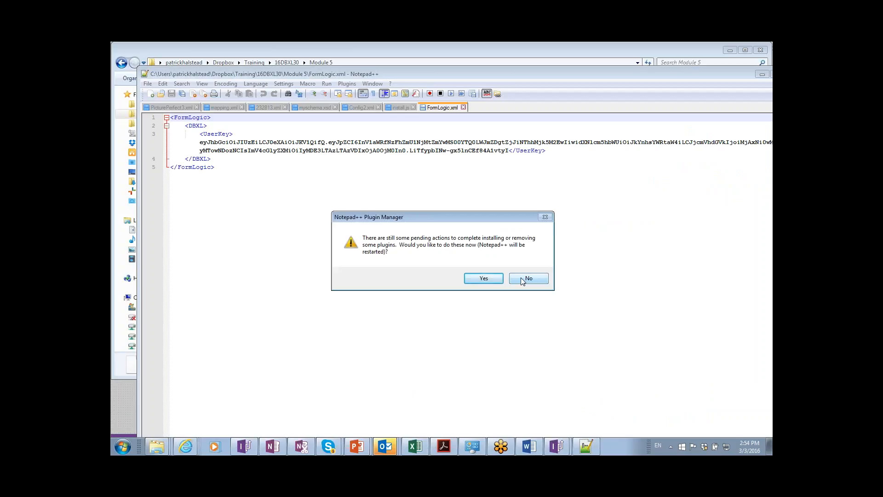
pyautogui.click(520, 277)
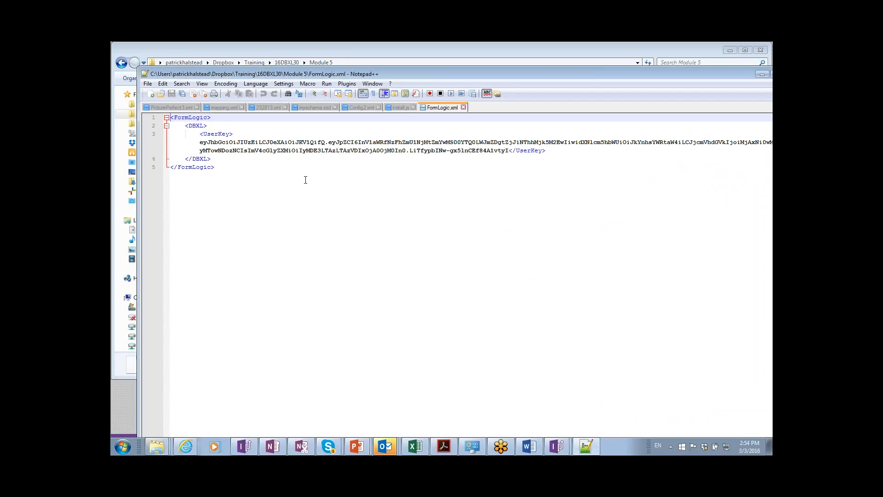
pyautogui.hotkey('alt', 'Tab')
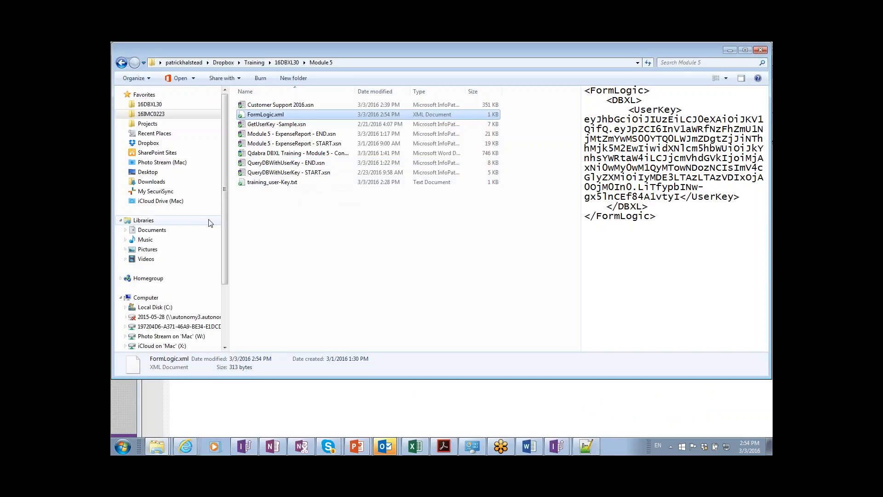
# Copy the new training user key from training_user-Key.txt.
pyautogui.doubleClick(262, 182)
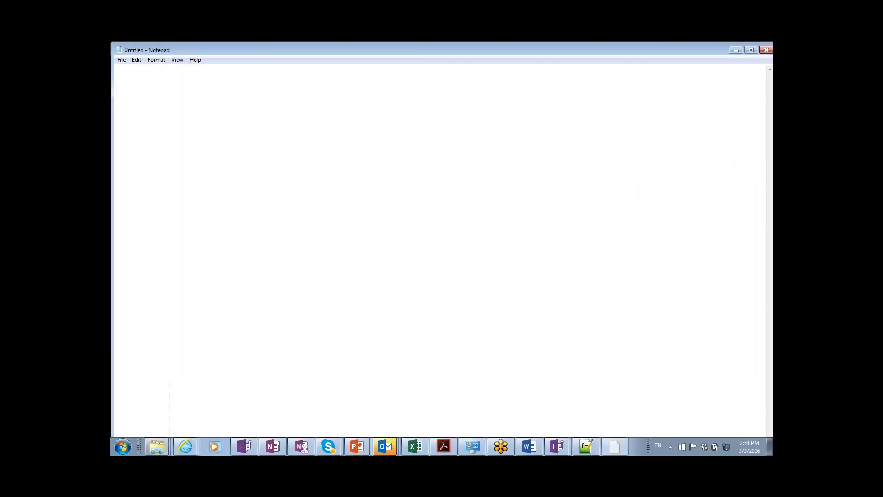
pyautogui.moveTo(390, 88); pyautogui.dragTo(115, 59)
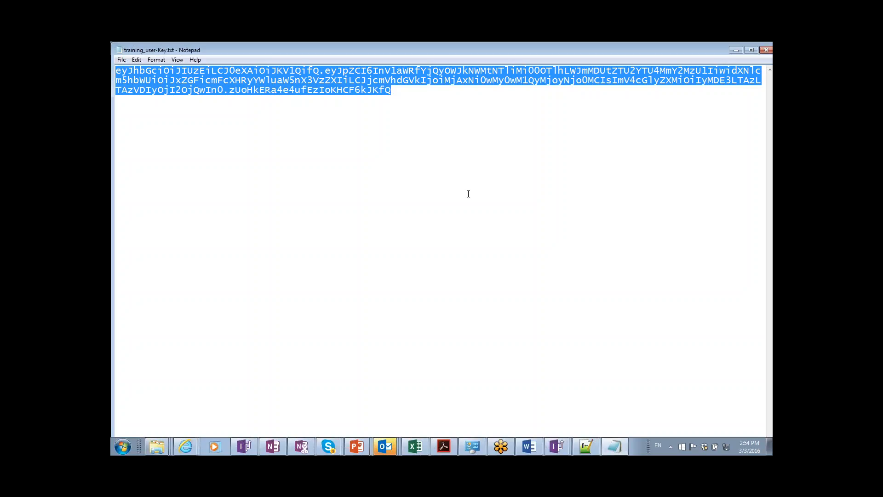
pyautogui.hotkey('alt', 'Tab')
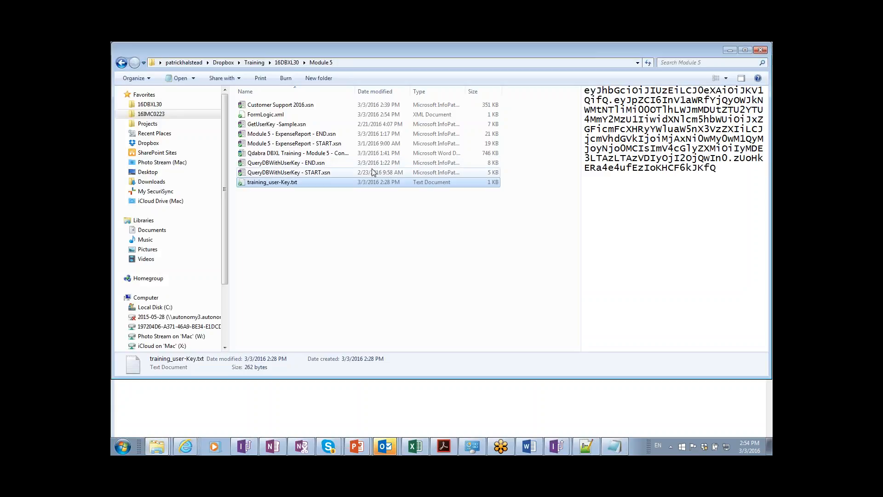
pyautogui.hotkey('alt', 'Tab')
pyautogui.press('Tab')
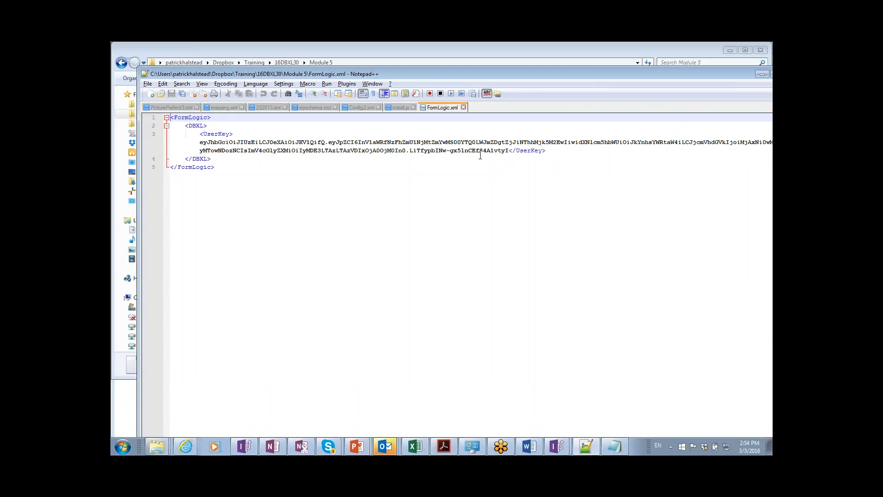
# Paste the new user key inside the <UserKey> tag in FormLogic.xml.
pyautogui.click(510, 151)
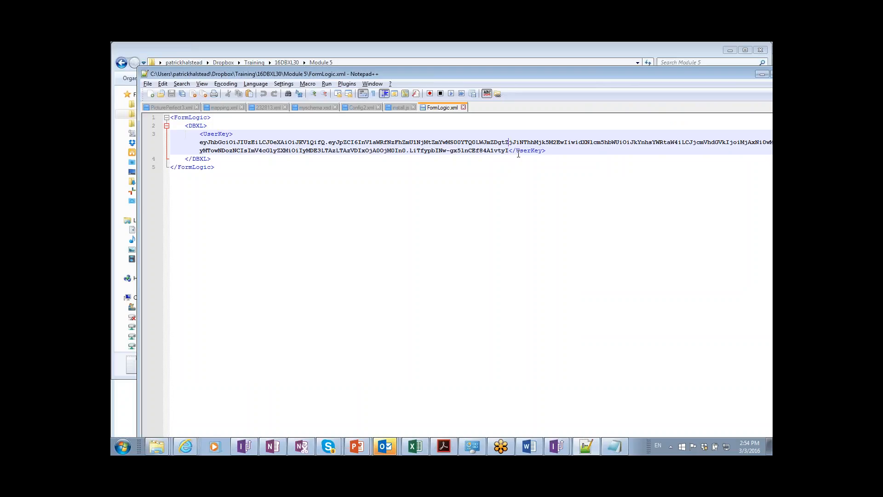
pyautogui.click(518, 153)
pyautogui.press('Right')
pyautogui.press('Return')
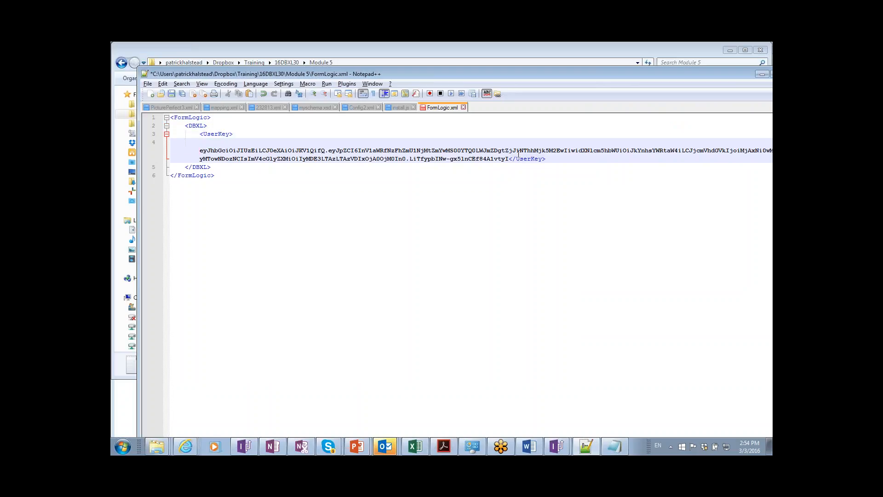
pyautogui.hotkey('ctrl', 'v')
pyautogui.press('Return')
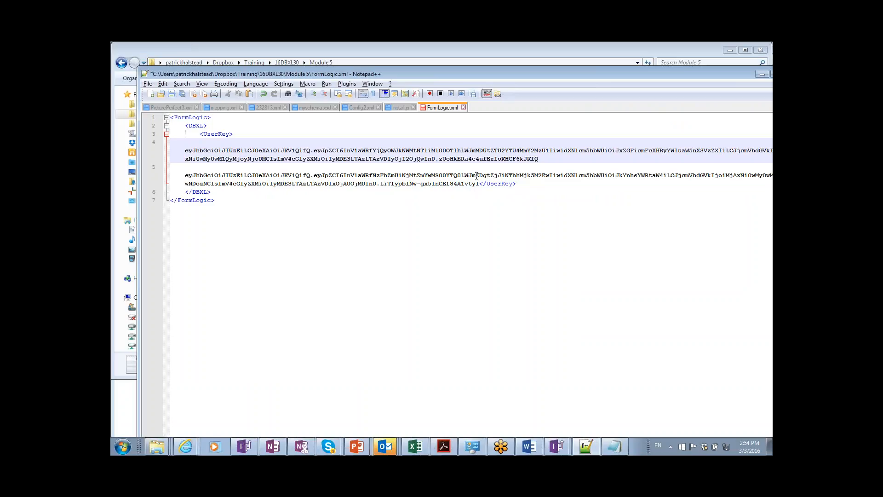
pyautogui.press('BackSpace')
pyautogui.press('BackSpace')
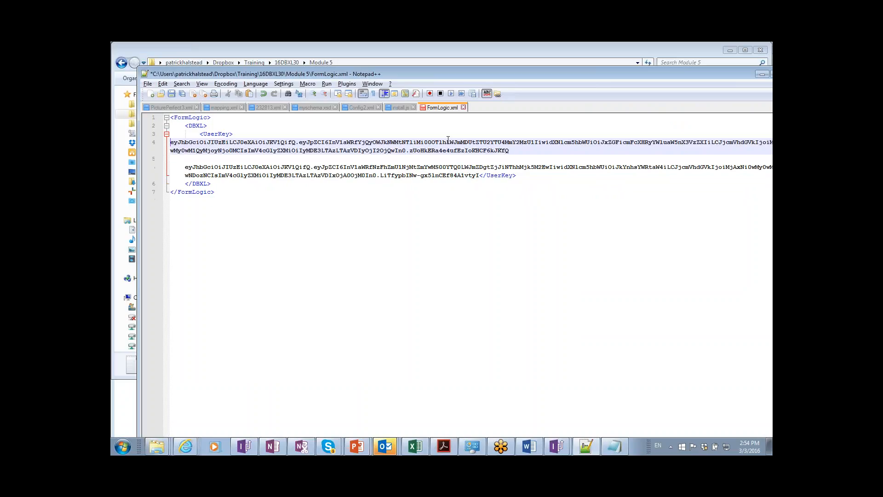
pyautogui.press('BackSpace')
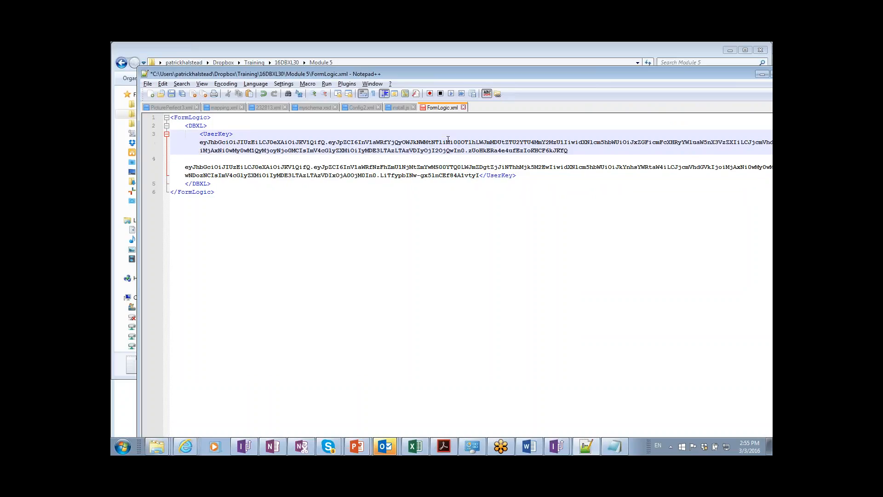
# Delete the old key so <UserKey> holds only the new value.
pyautogui.press('Down')
pyautogui.hotkey('shift', 'Down')
pyautogui.hotkey('shift', 'Down')
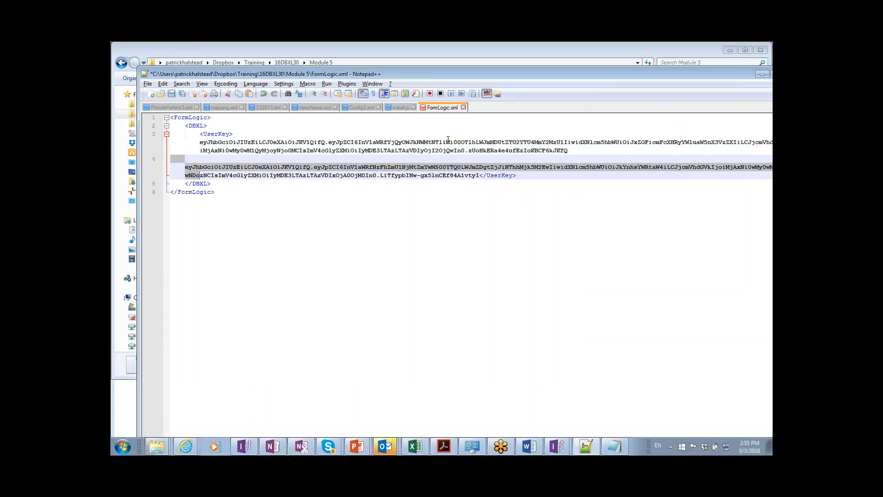
pyautogui.hotkey('shift', 'End')
pyautogui.hotkey('shift', 'Left')
pyautogui.hotkey('shift', 'Left')
pyautogui.hotkey('shift', 'Left')
pyautogui.hotkey('shift', 'Left')
pyautogui.hotkey('shift', 'Left')
pyautogui.hotkey('shift', 'Left')
pyautogui.hotkey('shift', 'Left')
pyautogui.hotkey('shift', 'Left')
pyautogui.hotkey('shift', 'Left')
pyautogui.hotkey('shift', 'Left')
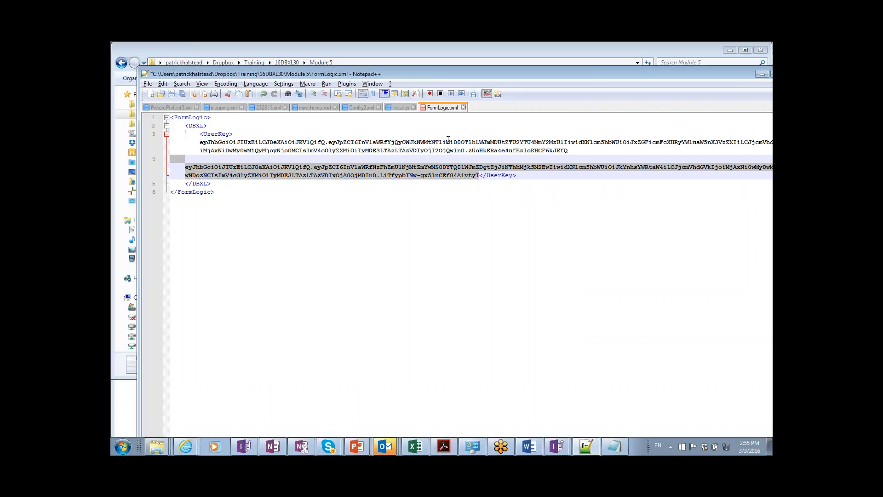
pyautogui.press('Delete')
pyautogui.press('BackSpace')
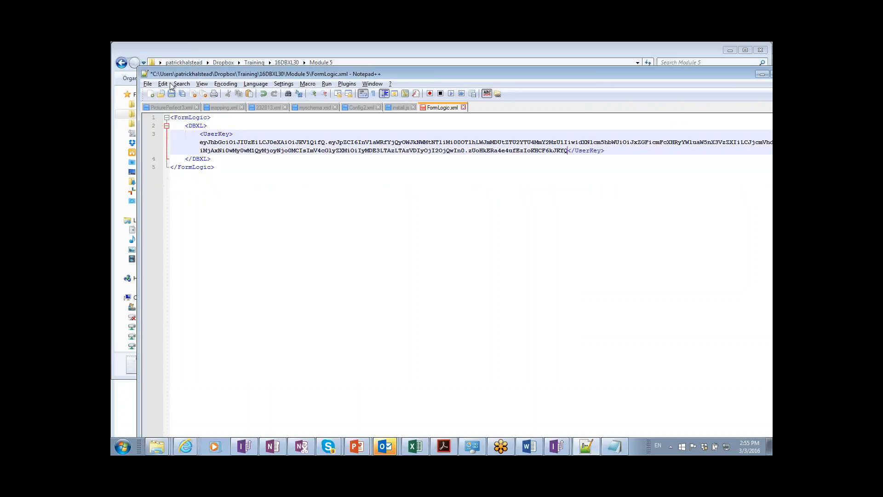
# Save FormLogic.xml in Notepad++.
pyautogui.click(148, 84)
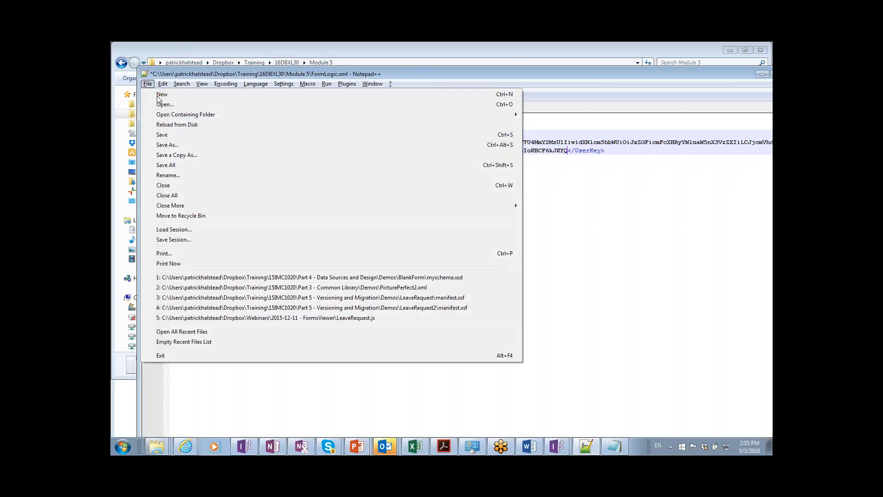
pyautogui.click(170, 136)
pyautogui.hotkey('alt', 'Tab')
pyautogui.hotkey('alt', 'Tab')
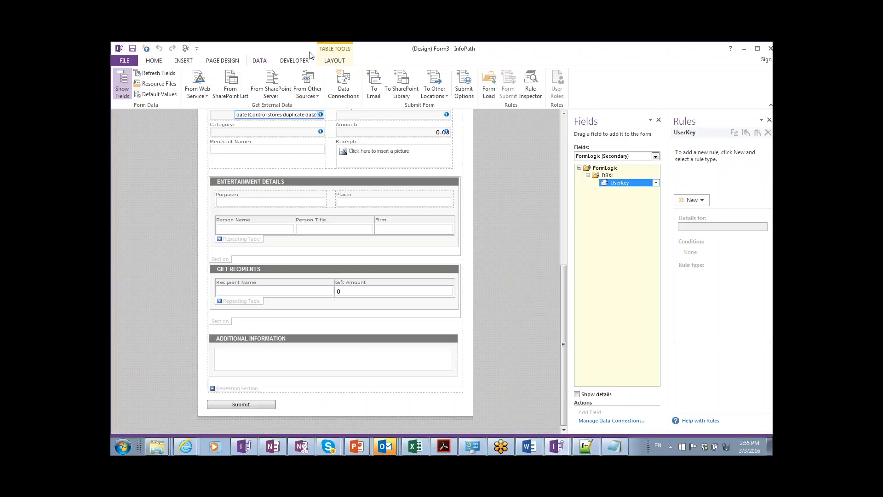
# Replace the template's FormLogic.xml resource file with the edited FormLogic.xml.
pyautogui.click(156, 84)
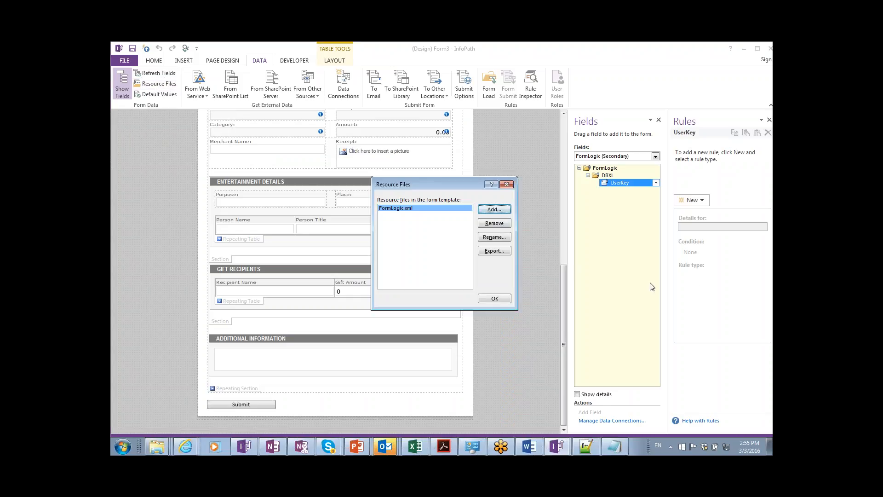
pyautogui.click(484, 209)
pyautogui.doubleClick(462, 215)
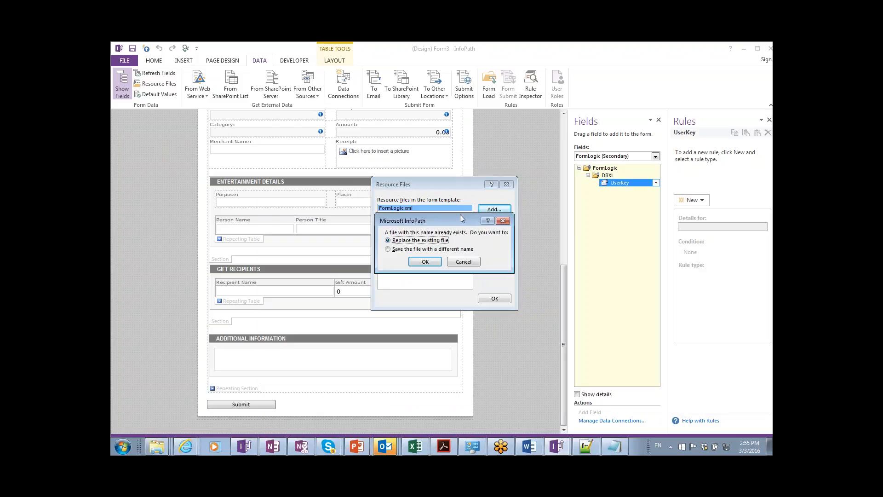
pyautogui.click(422, 262)
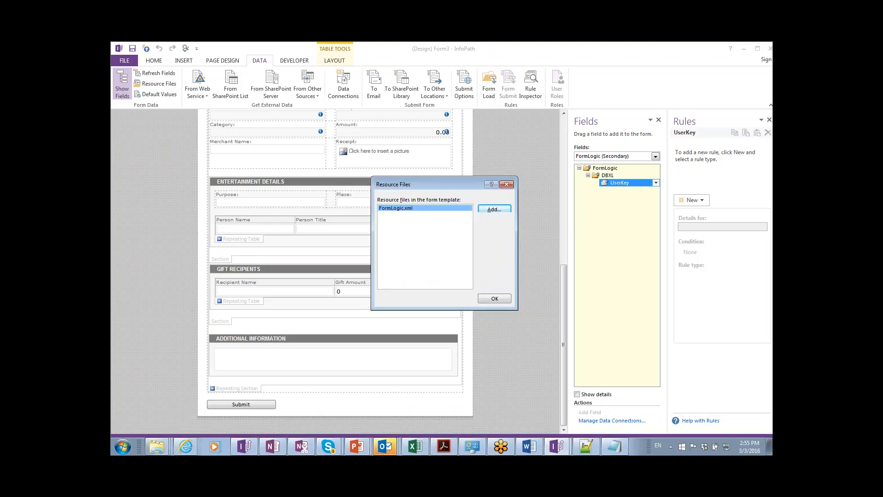
pyautogui.click(502, 300)
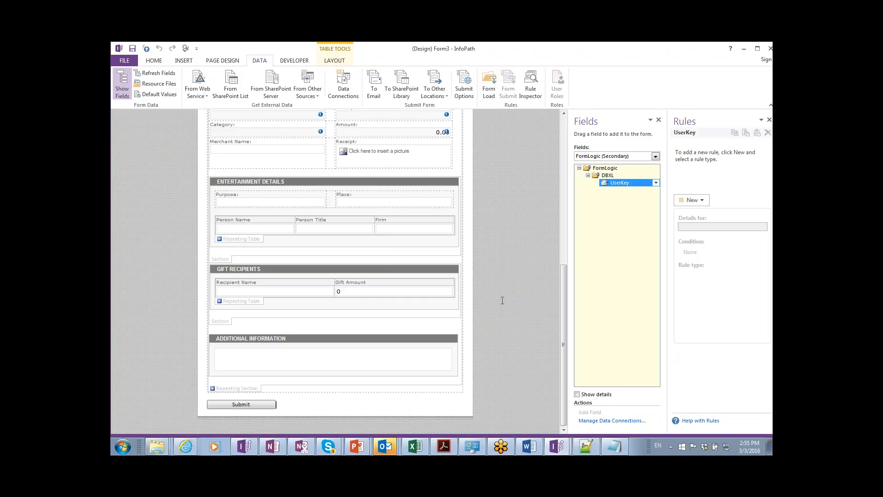
# Re-run the FormLogic data connection wizard using FormLogic.xml from the resource files.
pyautogui.click(347, 83)
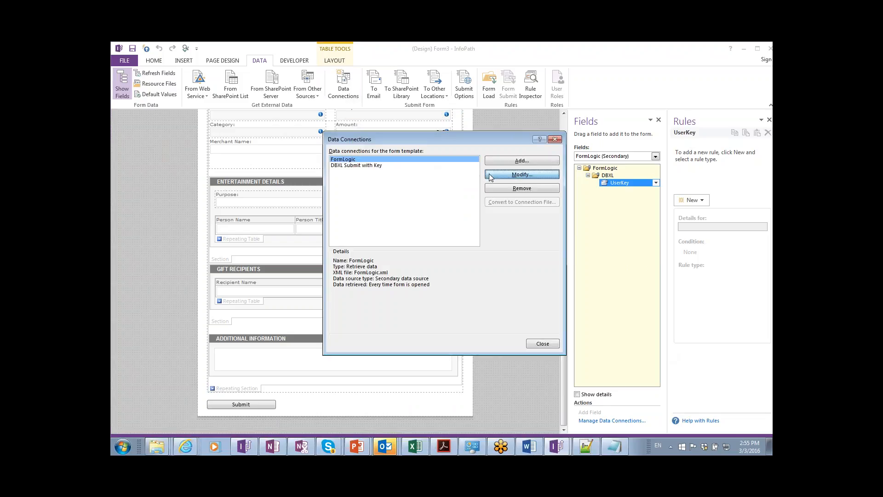
pyautogui.click(514, 175)
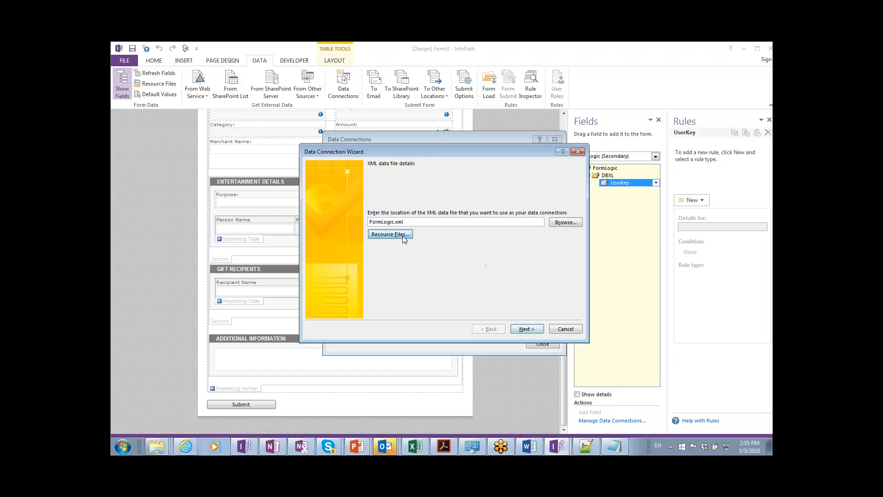
pyautogui.click(401, 234)
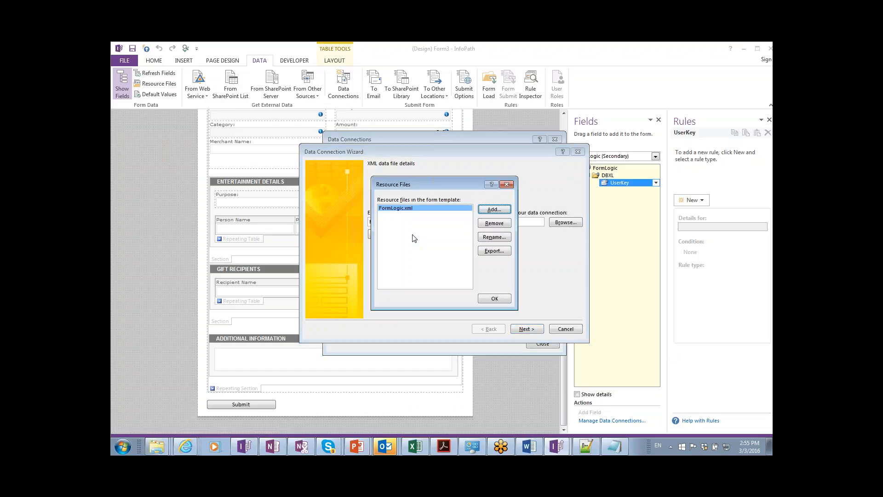
pyautogui.click(494, 298)
pyautogui.click(521, 330)
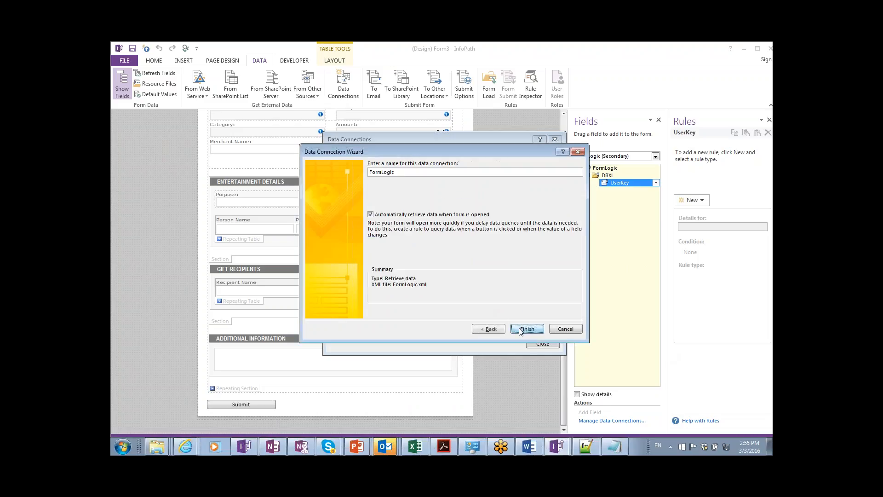
pyautogui.click(520, 331)
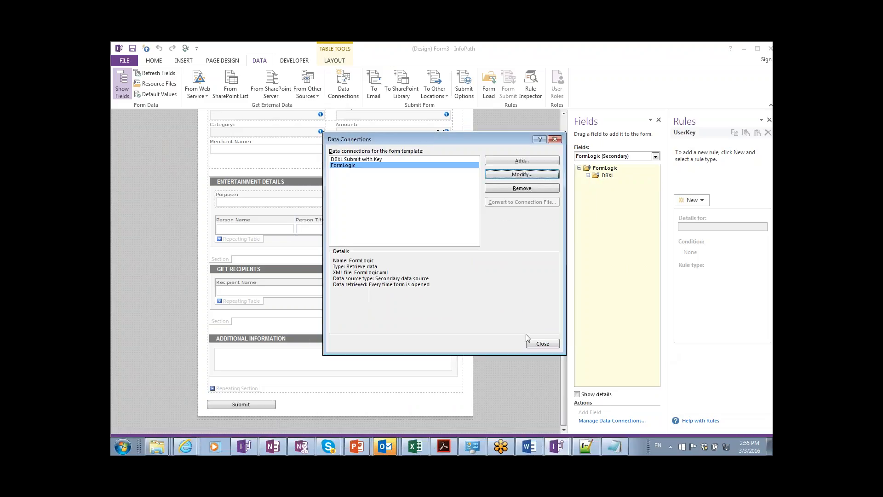
pyautogui.click(537, 343)
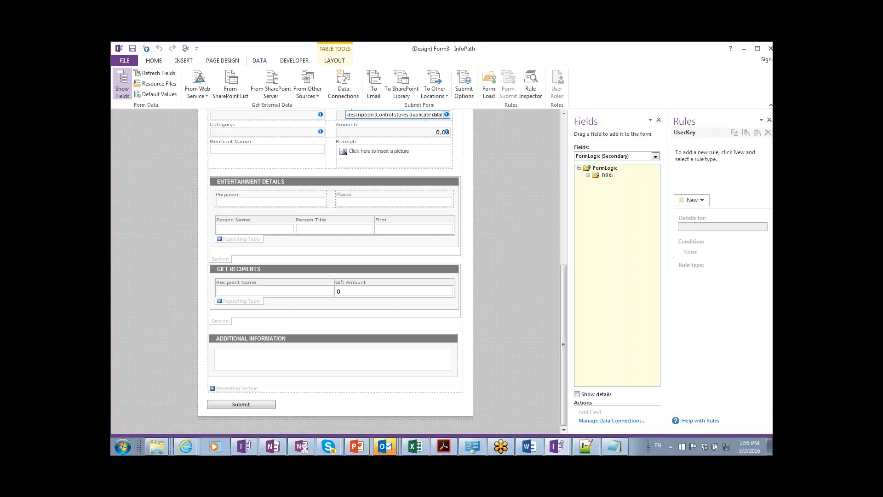
# Read the Word guide's Submit documents steps 17–20 on submit parameters, then return to the Form3 design.
pyautogui.hotkey('alt', 'Tab')
pyautogui.hotkey('alt', 'Tab')
pyautogui.hotkey('alt', 'Tab')
pyautogui.hotkey('alt', 'Tab')
pyautogui.hotkey('alt', 'Tab')
pyautogui.hotkey('alt', 'Tab')
pyautogui.hotkey('alt', 'Tab')
pyautogui.hotkey('alt', 'Tab')
pyautogui.hotkey('alt', 'Tab')
pyautogui.hotkey('alt', 'Tab')
pyautogui.hotkey('alt', 'Tab')
pyautogui.hotkey('alt', 'Tab')
pyautogui.hotkey('alt', 'Tab')
pyautogui.hotkey('alt', 'Tab')
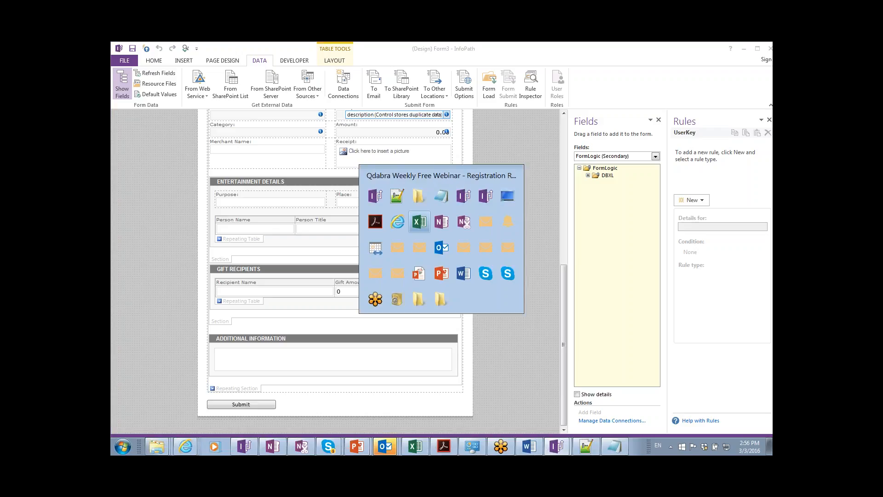
pyautogui.hotkey('alt', 'Tab')
pyautogui.hotkey('alt', 'Tab')
pyautogui.hotkey('alt', 'Tab')
pyautogui.hotkey('alt', 'Tab')
pyautogui.hotkey('alt', 'Tab')
pyautogui.hotkey('alt', 'Tab')
pyautogui.hotkey('alt', 'Tab')
pyautogui.hotkey('alt', 'Tab')
pyautogui.hotkey('alt', 'Tab')
pyautogui.hotkey('alt', 'Tab')
pyautogui.hotkey('alt', 'Tab')
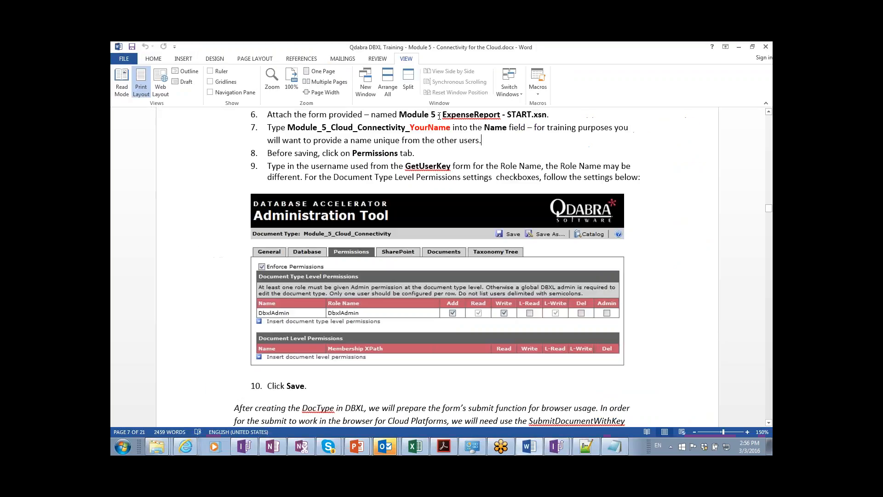
pyautogui.scroll(-2, 388, 227)
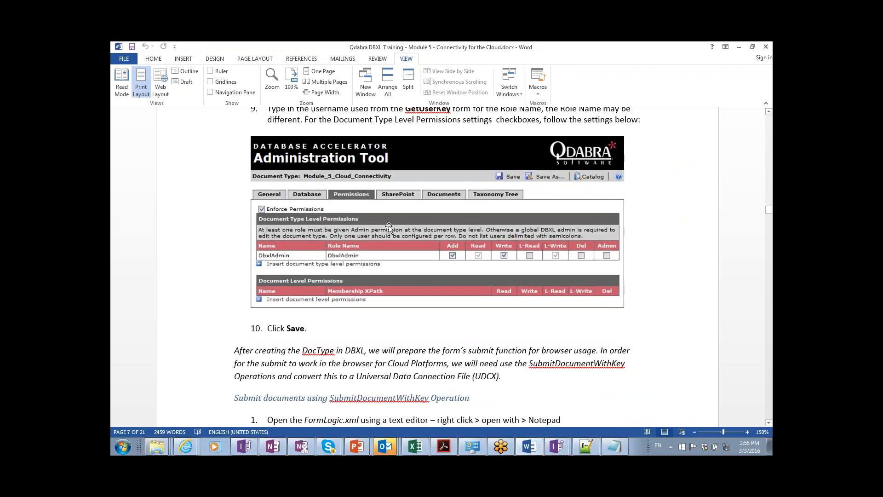
pyautogui.scroll(-4, 389, 227)
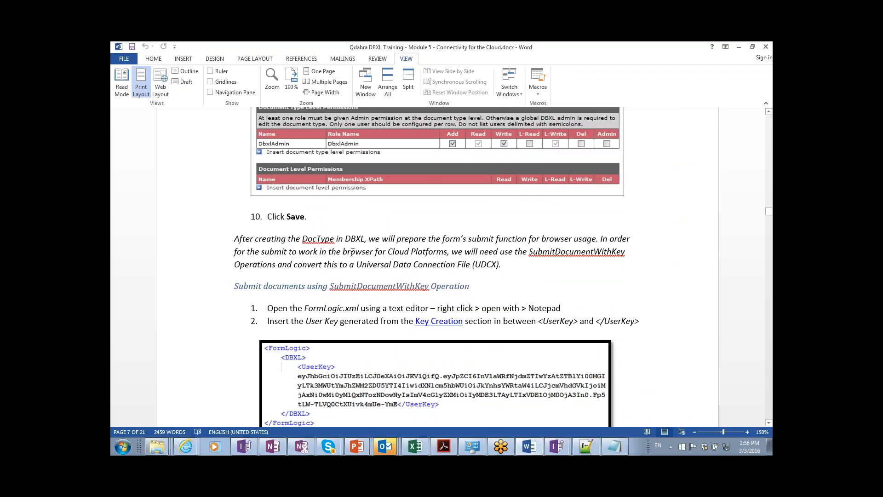
pyautogui.scroll(-4, 352, 252)
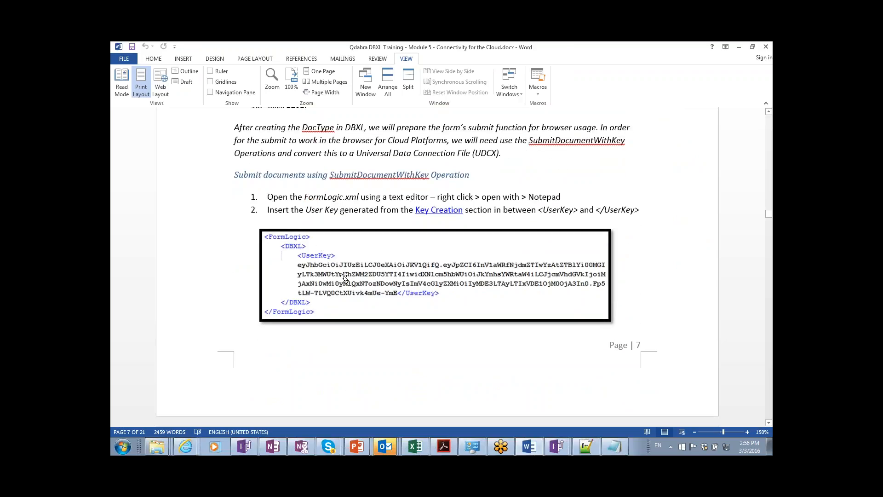
pyautogui.scroll(-5, 345, 278)
pyautogui.scroll(-6, 438, 267)
pyautogui.scroll(-7, 442, 267)
pyautogui.scroll(3, 441, 266)
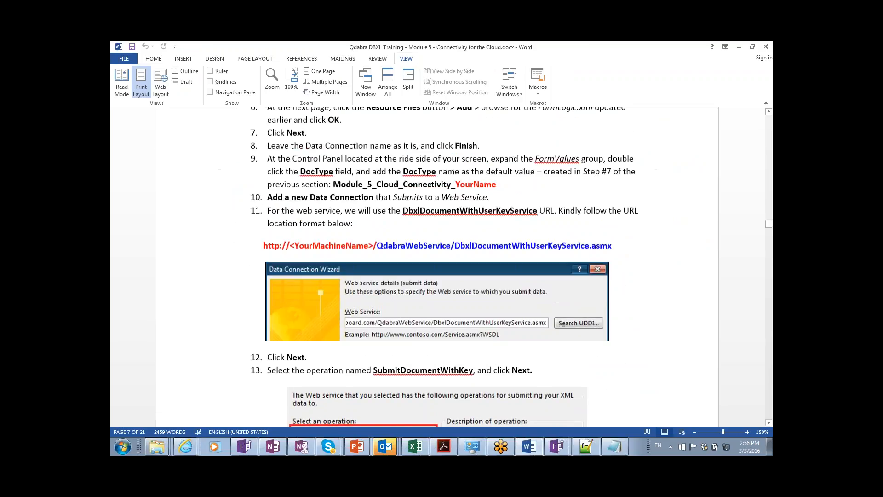
pyautogui.scroll(1, 456, 277)
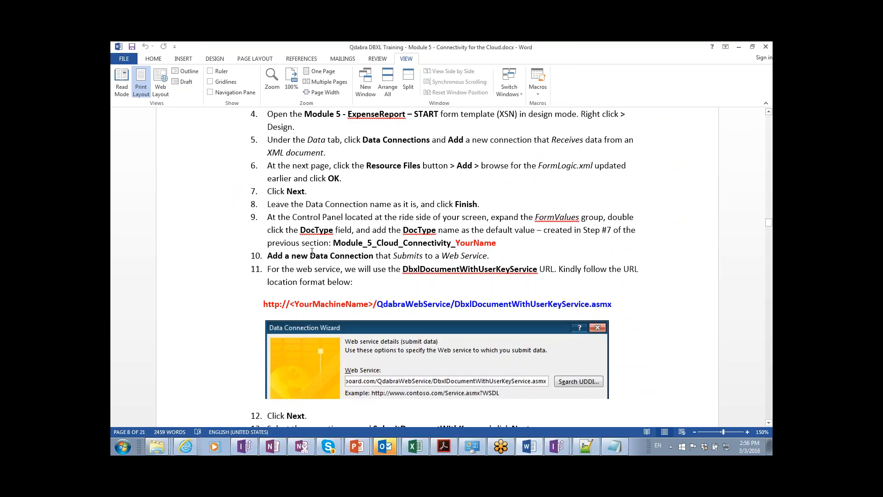
pyautogui.scroll(2, 312, 252)
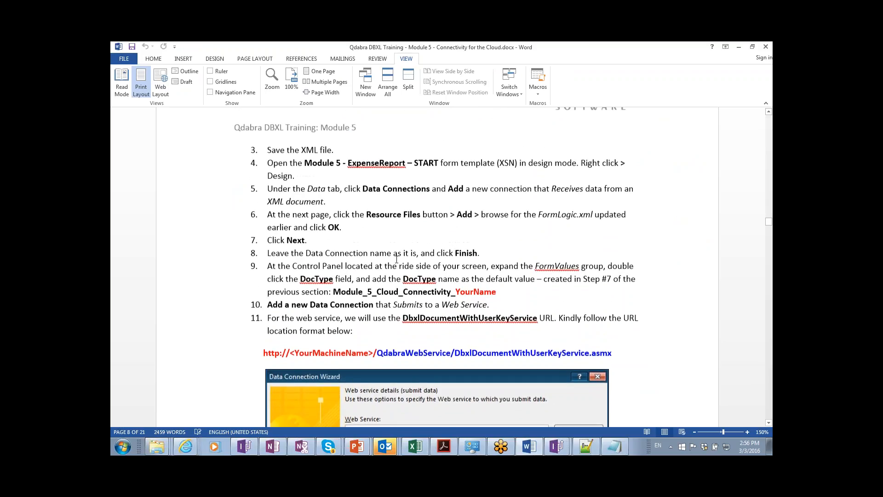
pyautogui.scroll(-3, 396, 259)
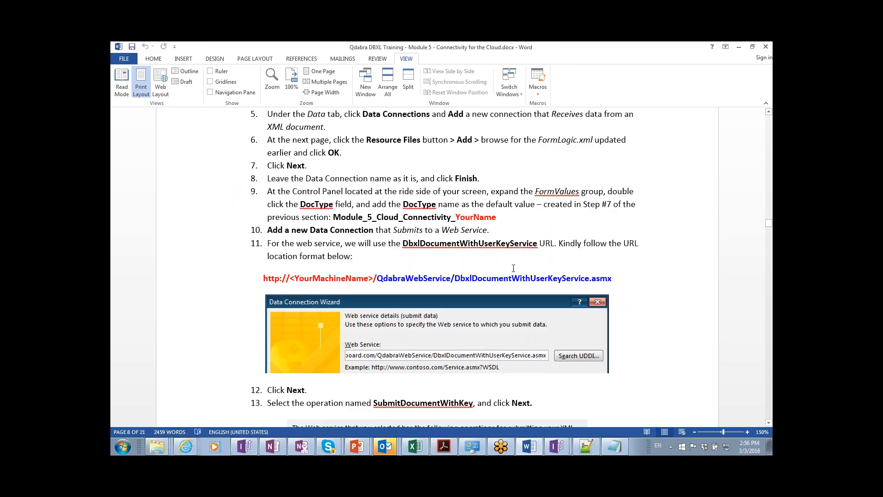
pyautogui.scroll(-12, 513, 268)
pyautogui.scroll(6, 480, 198)
pyautogui.scroll(1, 480, 197)
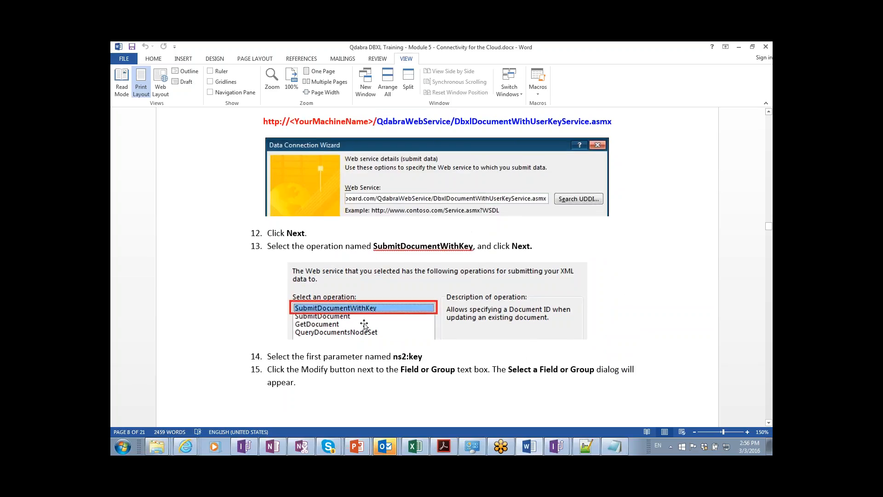
pyautogui.scroll(-3, 443, 251)
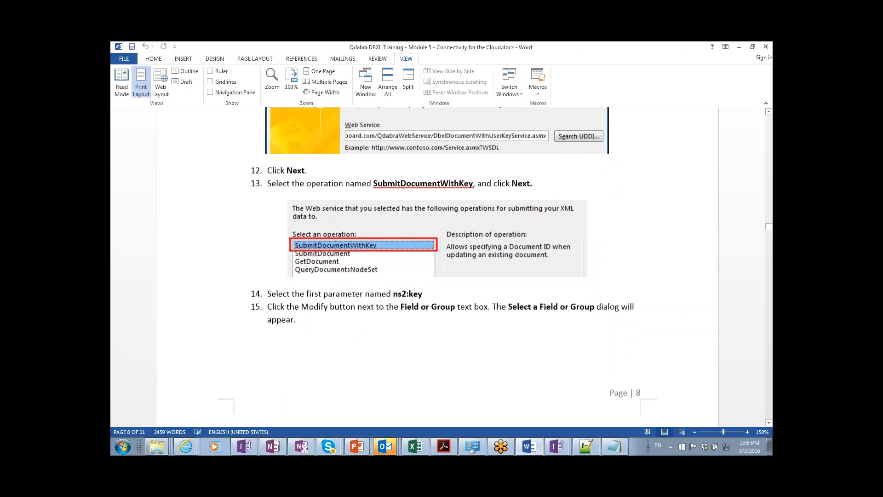
pyautogui.scroll(-9, 437, 267)
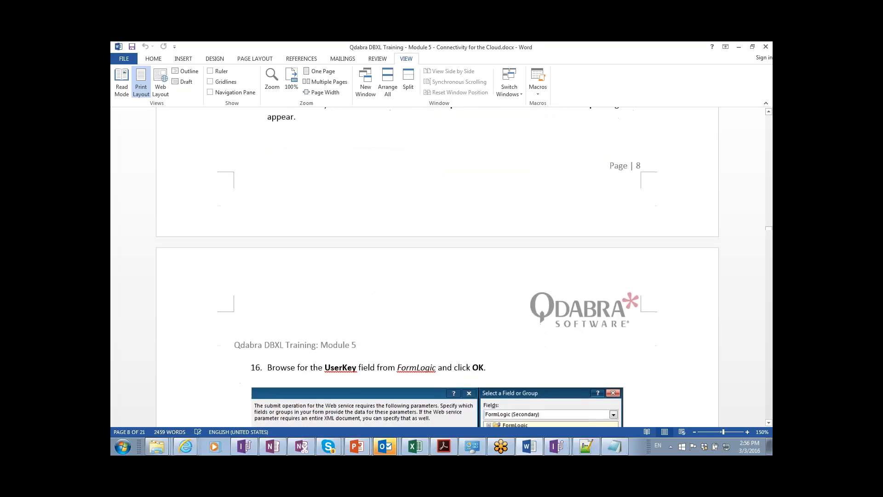
pyautogui.scroll(-4, 438, 267)
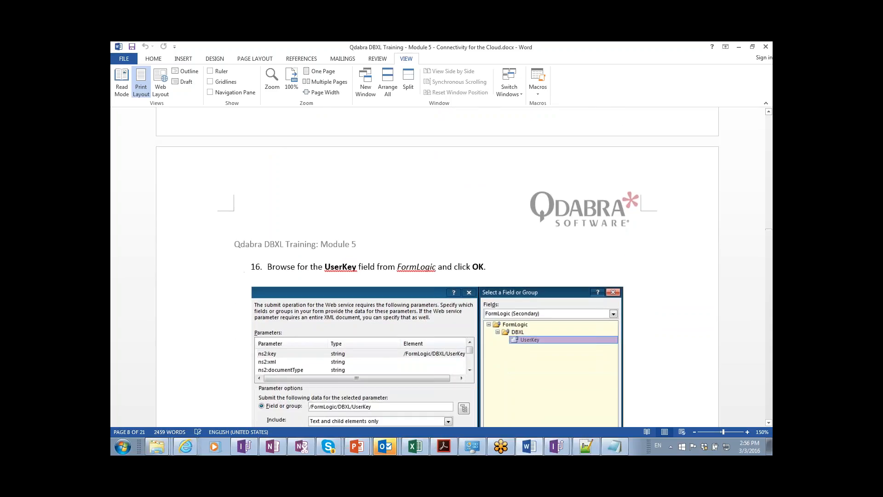
pyautogui.scroll(-4, 437, 266)
pyautogui.scroll(-2, 437, 267)
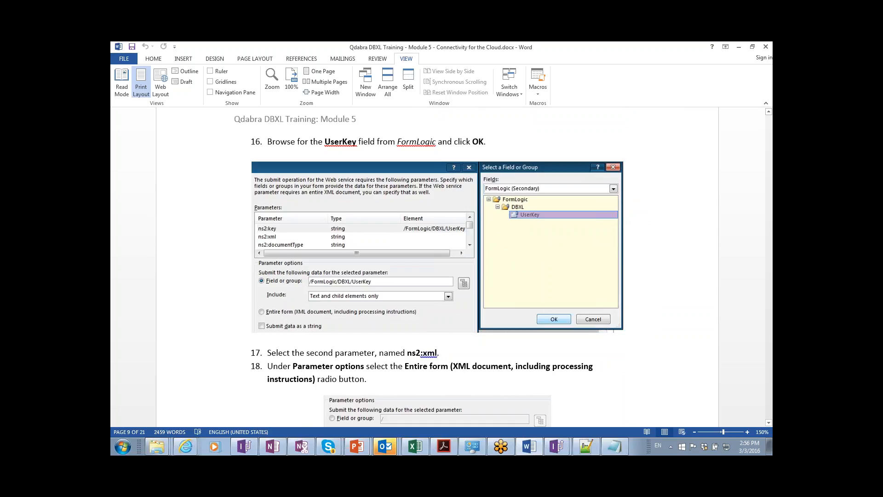
pyautogui.scroll(-6, 437, 267)
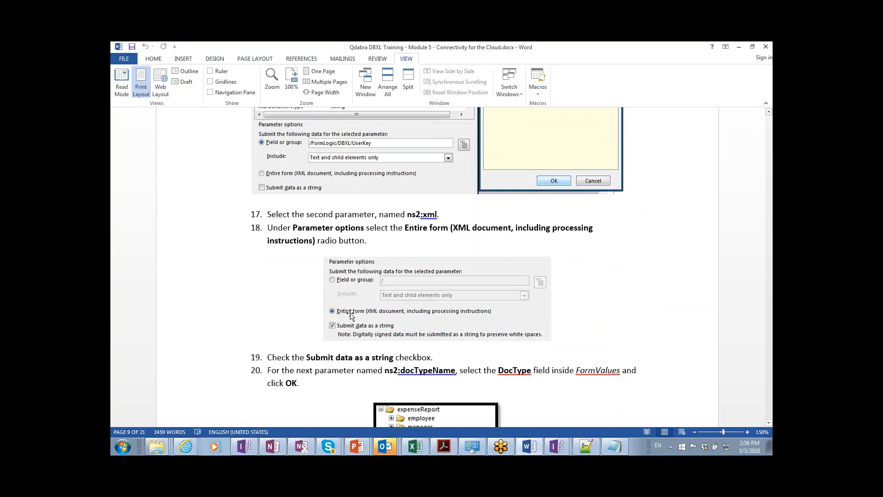
pyautogui.scroll(-4, 442, 314)
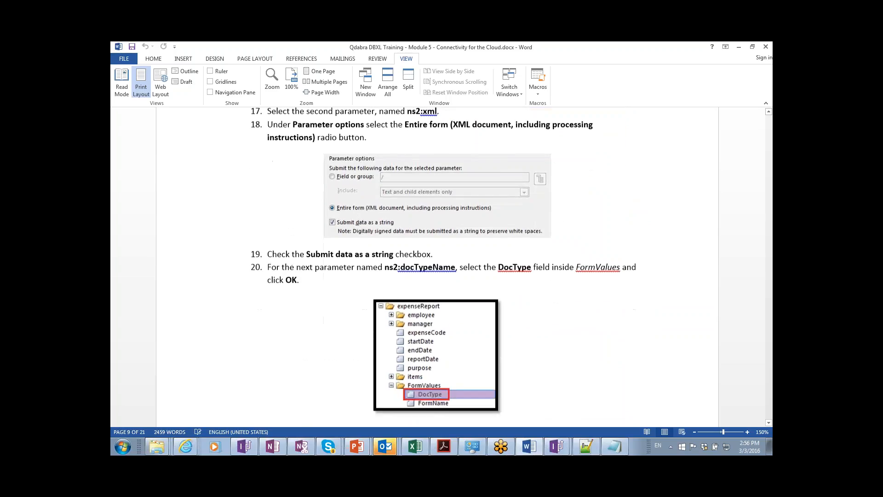
pyautogui.scroll(-2, 441, 270)
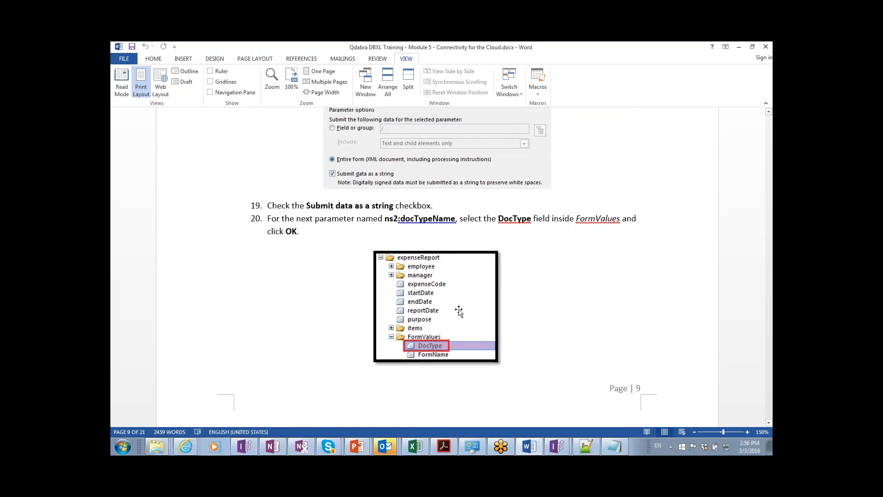
pyautogui.hotkey('alt', 'Tab')
pyautogui.hotkey('alt', 'Tab')
pyautogui.hotkey('alt', 'Tab')
pyautogui.hotkey('alt', 'shift', 'Tab')
pyautogui.hotkey('alt', 'shift', 'Tab')
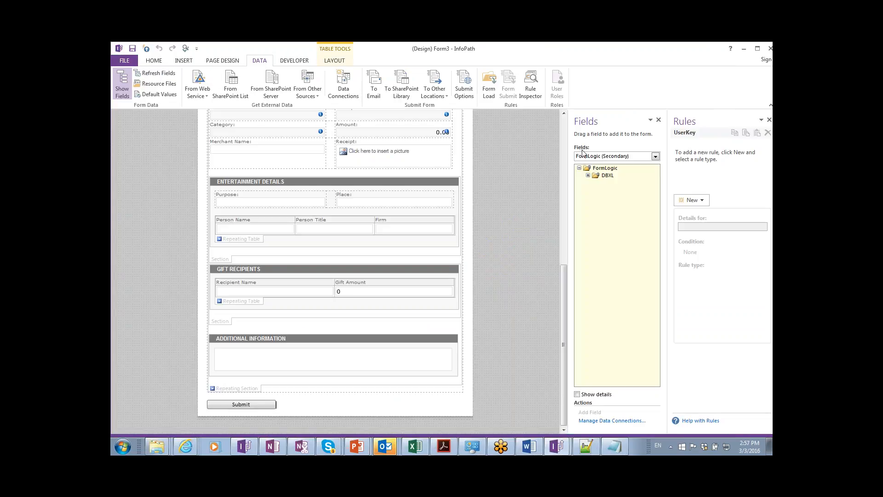
# In Main's FormValues, append the user's name suffix to DocType's Module_5_Cloud_Connectivity default value.
pyautogui.click(597, 156)
pyautogui.click(593, 165)
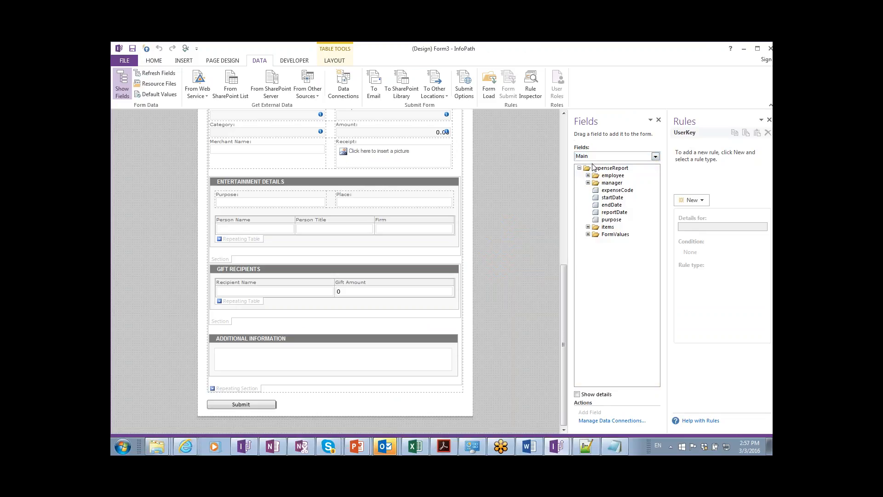
pyautogui.click(588, 234)
pyautogui.click(618, 242)
pyautogui.doubleClick(618, 243)
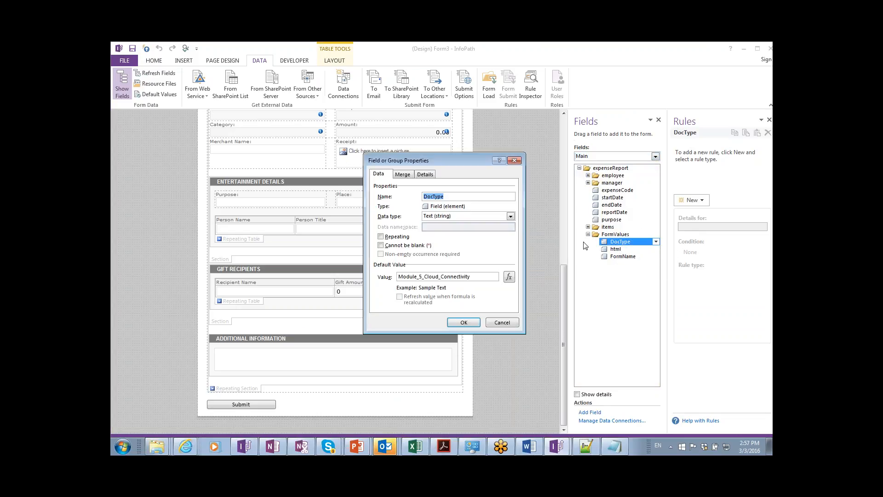
pyautogui.moveTo(471, 277); pyautogui.dragTo(402, 277)
pyautogui.moveTo(471, 276); pyautogui.dragTo(398, 276)
pyautogui.click(476, 275)
pyautogui.write('_Luke')
pyautogui.press('BackSpace')
pyautogui.click(464, 322)
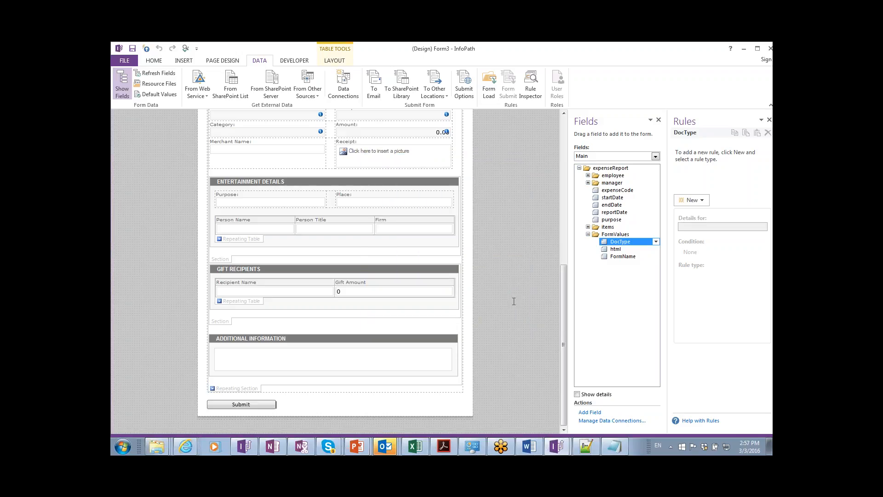
# Scroll the Word guide to steps 21–24 showing the parameters-to-elements mapping for ns2:dockey.
pyautogui.hotkey('alt', 'Tab')
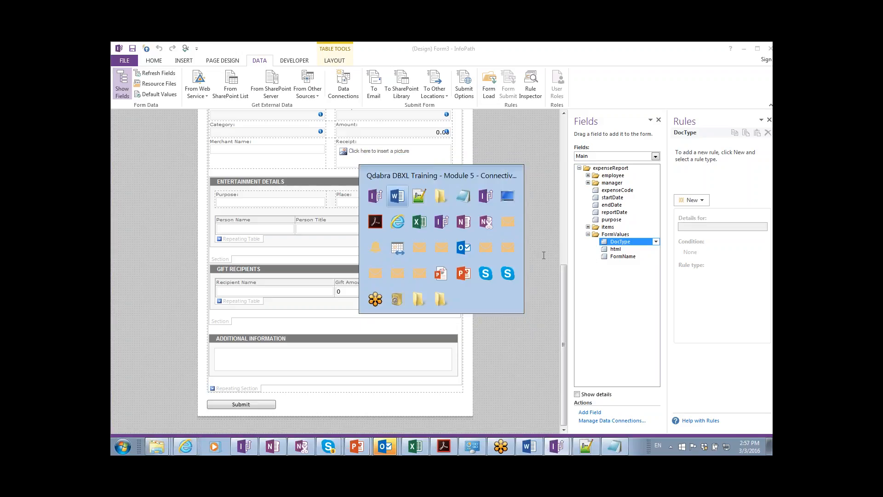
pyautogui.scroll(-3, 495, 276)
pyautogui.scroll(-7, 438, 273)
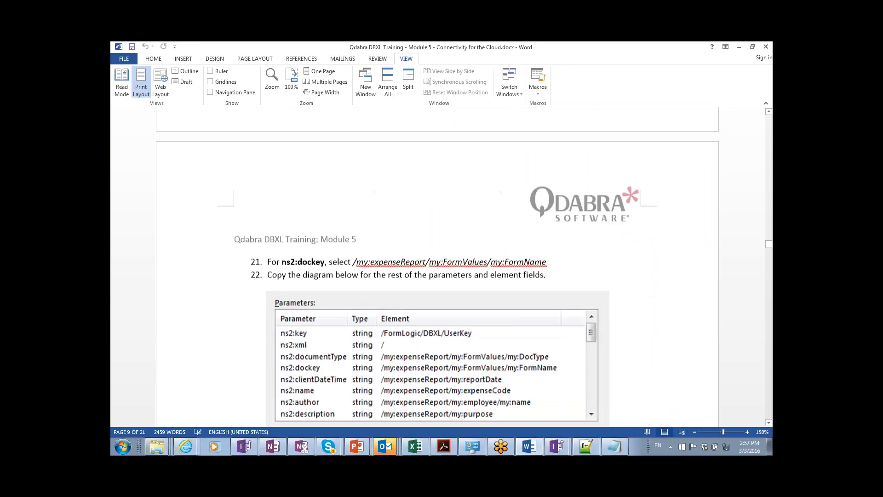
pyautogui.scroll(-3, 169, 349)
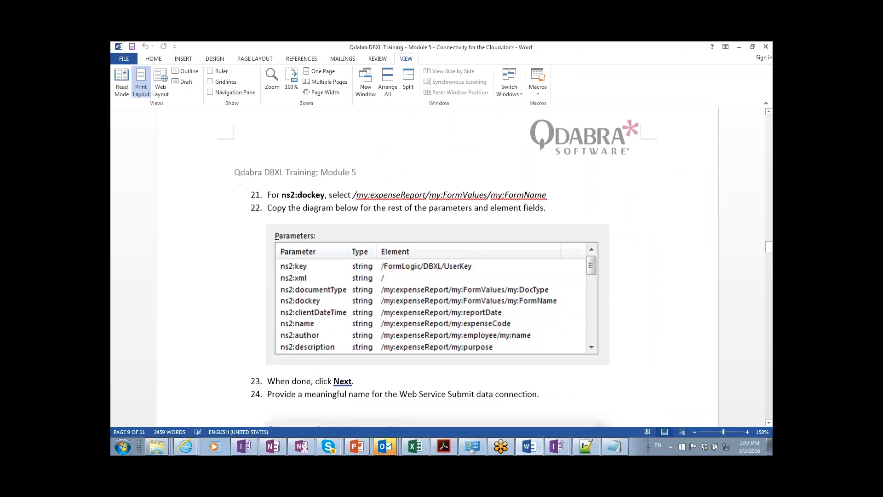
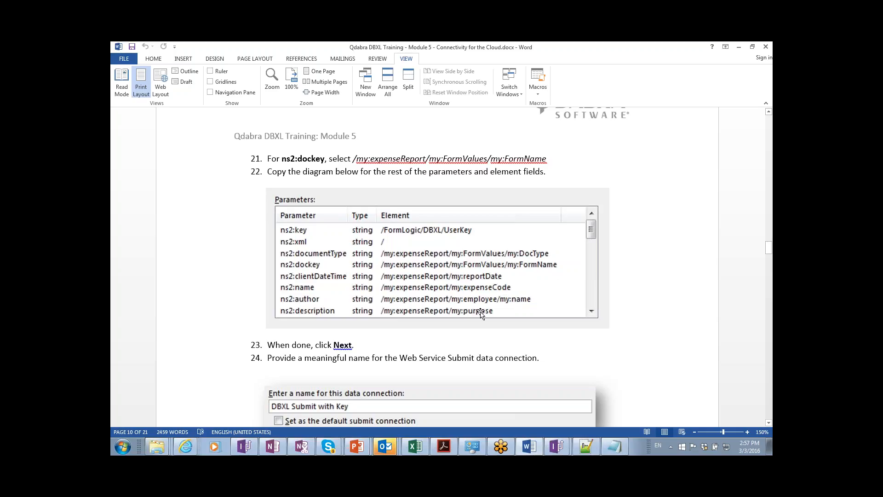
# Scroll the lab guide from step 21 through page 11 to 'Creating a Data Connections Library' on page 12.
pyautogui.scroll(-4, 480, 313)
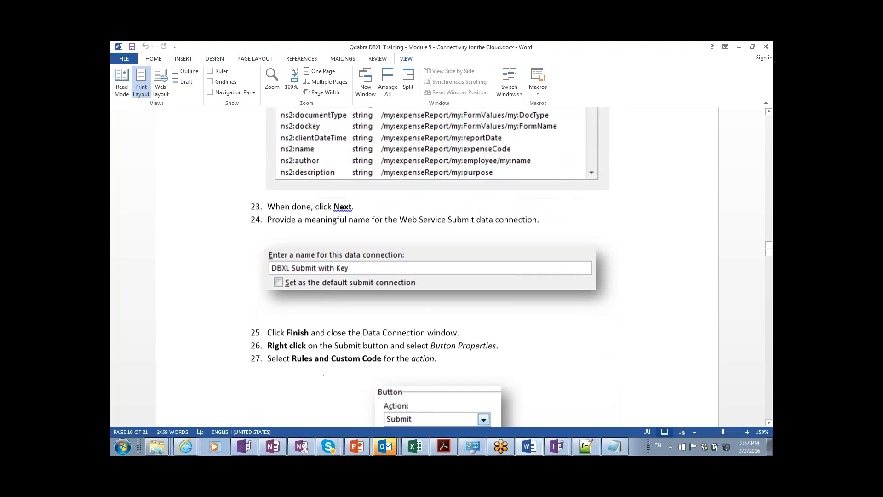
pyautogui.scroll(-3, 432, 266)
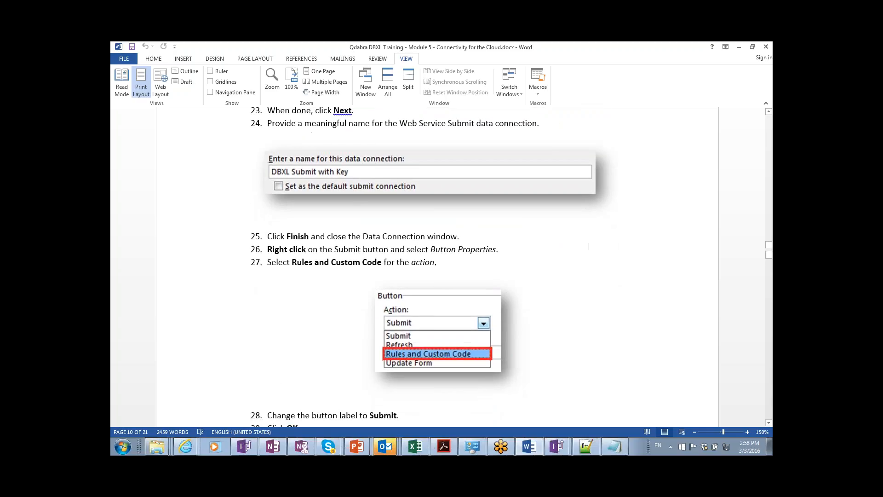
pyautogui.scroll(-13, 432, 265)
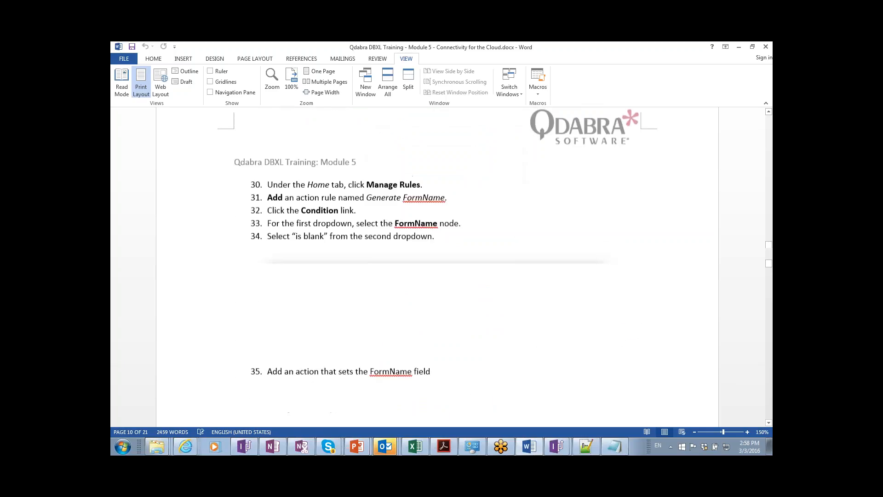
pyautogui.scroll(-1, 433, 266)
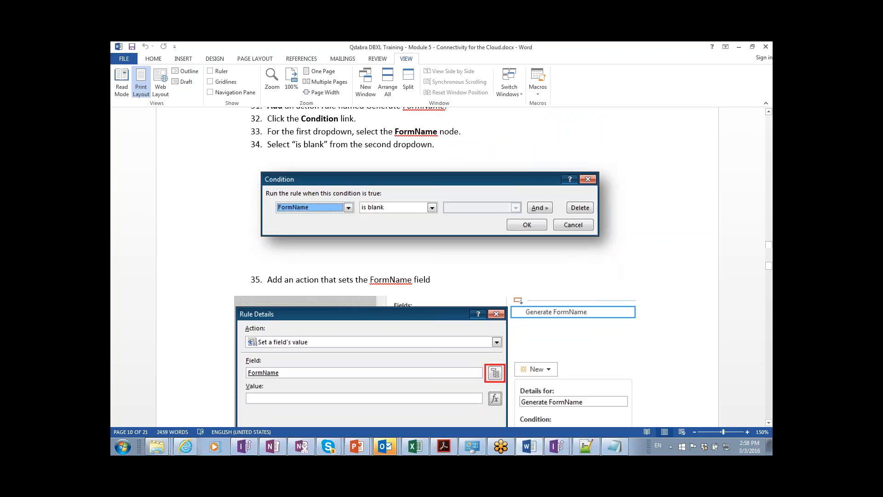
pyautogui.scroll(-4, 433, 266)
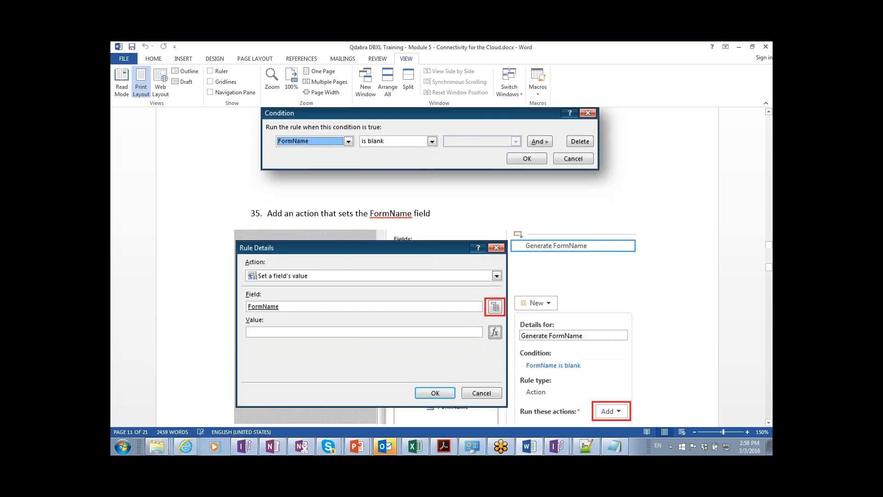
pyautogui.scroll(-2, 390, 316)
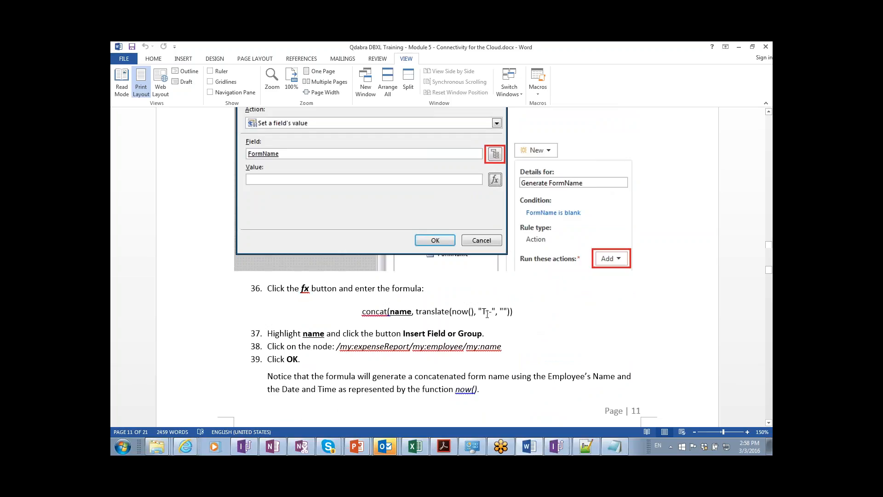
pyautogui.scroll(-3, 487, 314)
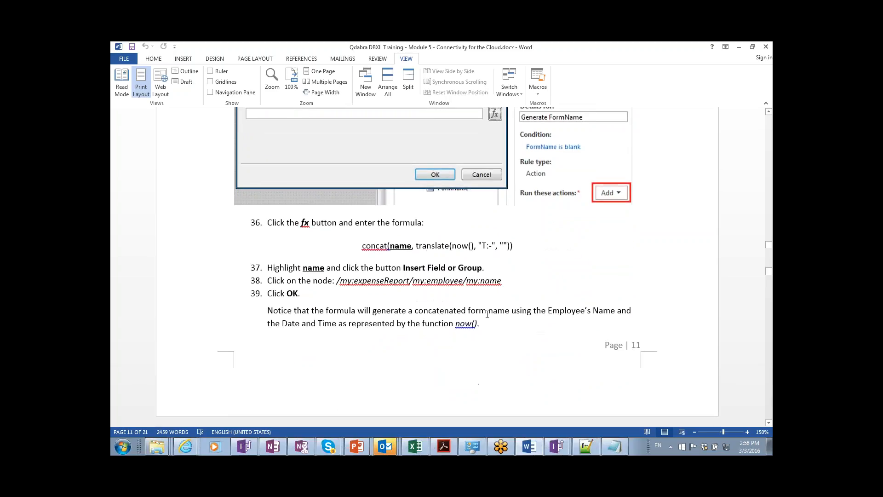
pyautogui.scroll(-1, 488, 315)
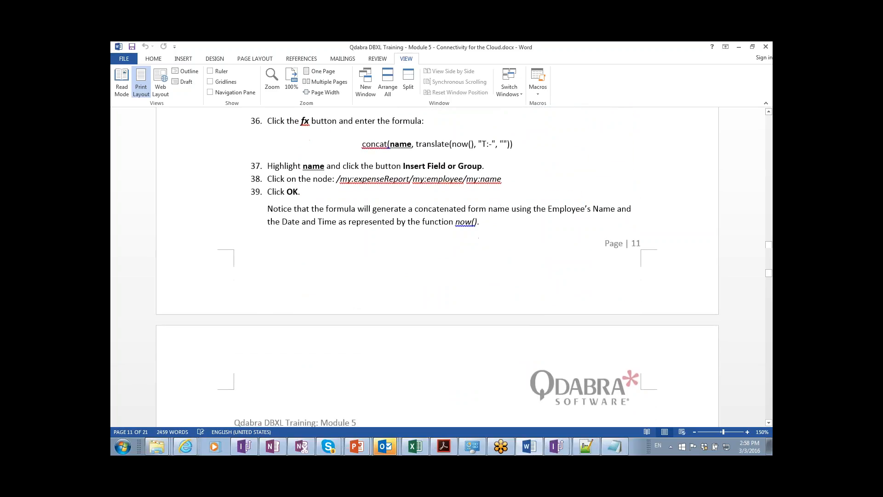
pyautogui.scroll(-7, 487, 314)
pyautogui.scroll(-9, 487, 314)
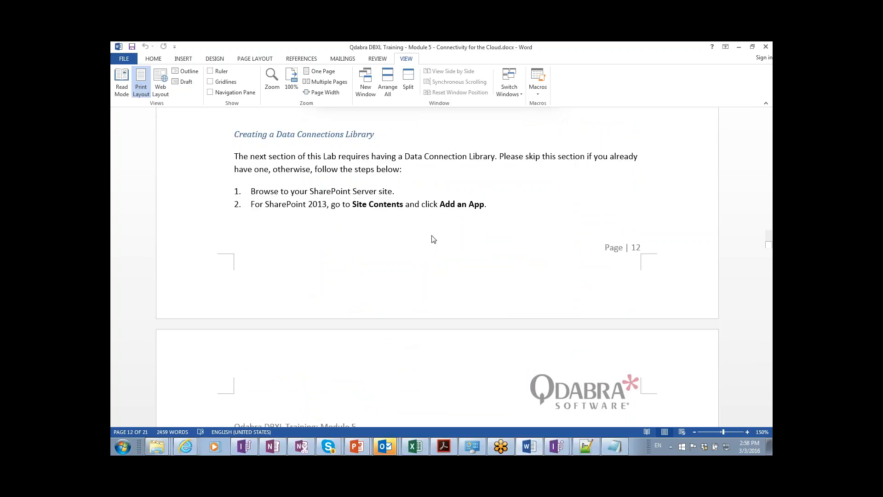
# Close the Form1 design without saving changes.
pyautogui.hotkey('alt', 'Tab')
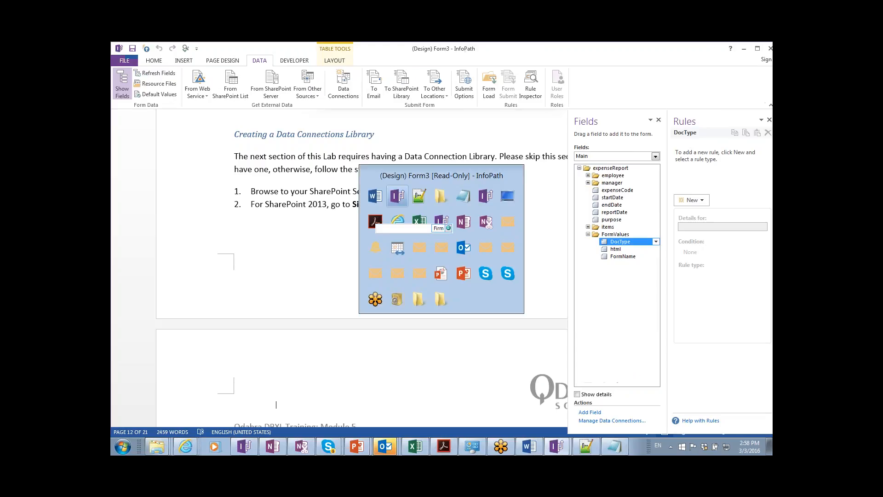
pyautogui.hotkey('alt', 'Tab')
pyautogui.hotkey('alt', 'Tab')
pyautogui.hotkey('alt', 'Tab')
pyautogui.hotkey('alt', 'Tab')
pyautogui.hotkey('alt', 'Tab')
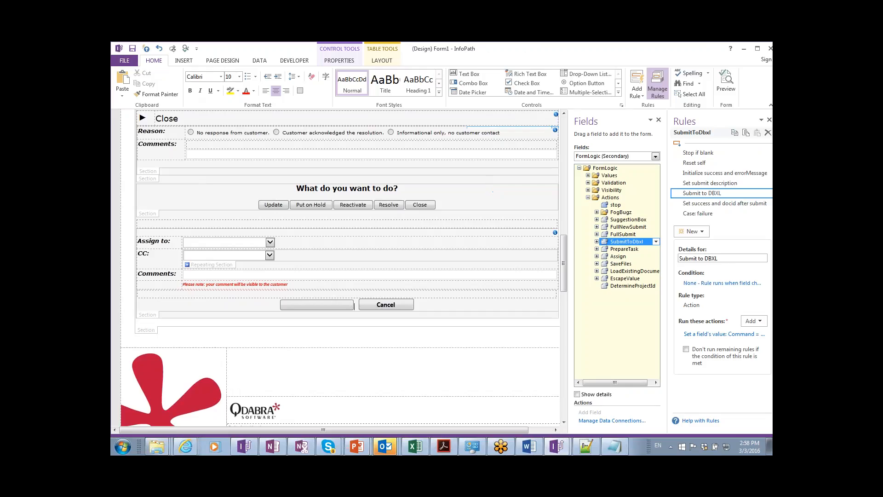
pyautogui.doubleClick(117, 49)
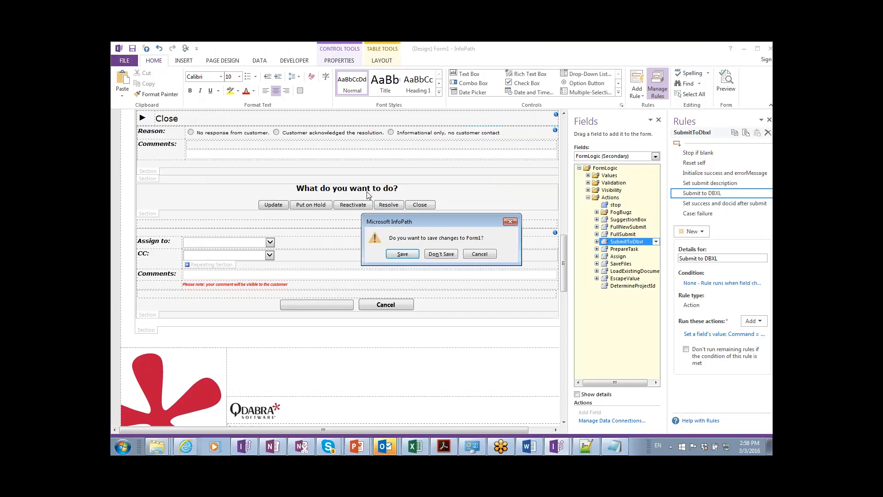
pyautogui.click(441, 254)
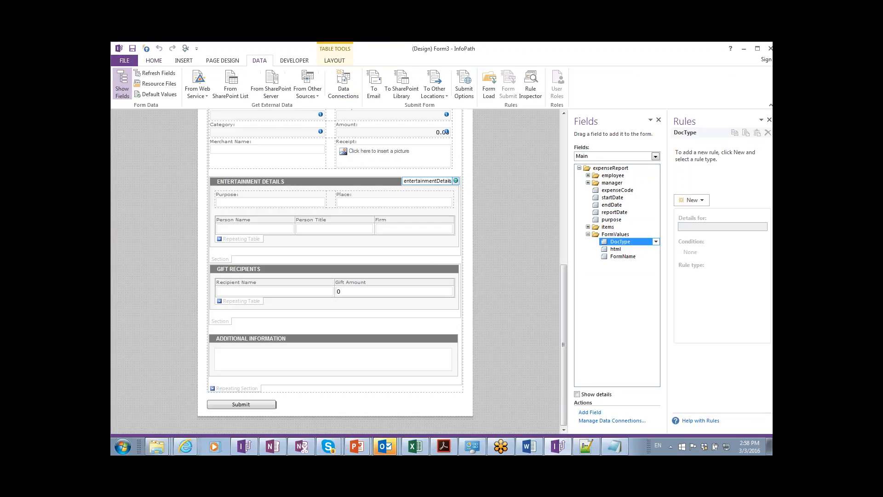
# Check the stored documents in the DBXL Admin Tool, then preview the Form3 Expense Report.
pyautogui.hotkey('alt', 'Tab')
pyautogui.hotkey('alt', 'Tab')
pyautogui.hotkey('alt', 'Tab')
pyautogui.hotkey('alt', 'Tab')
pyautogui.hotkey('alt', 'Tab')
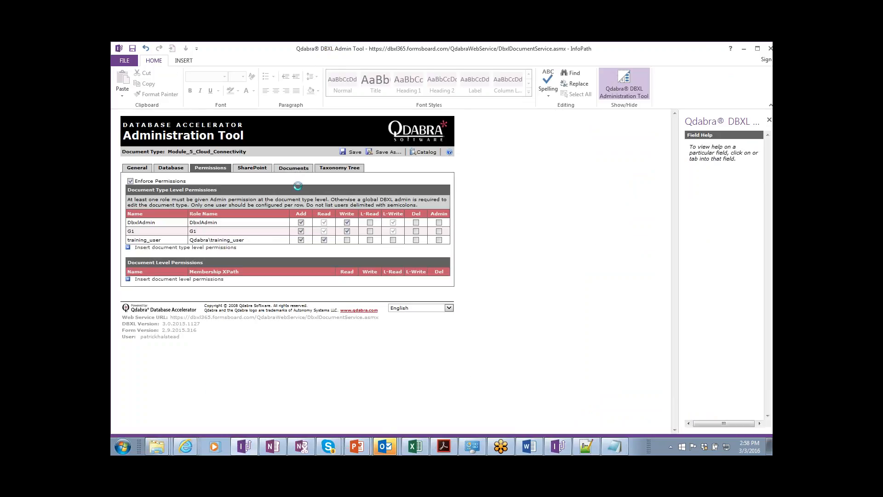
pyautogui.click(293, 168)
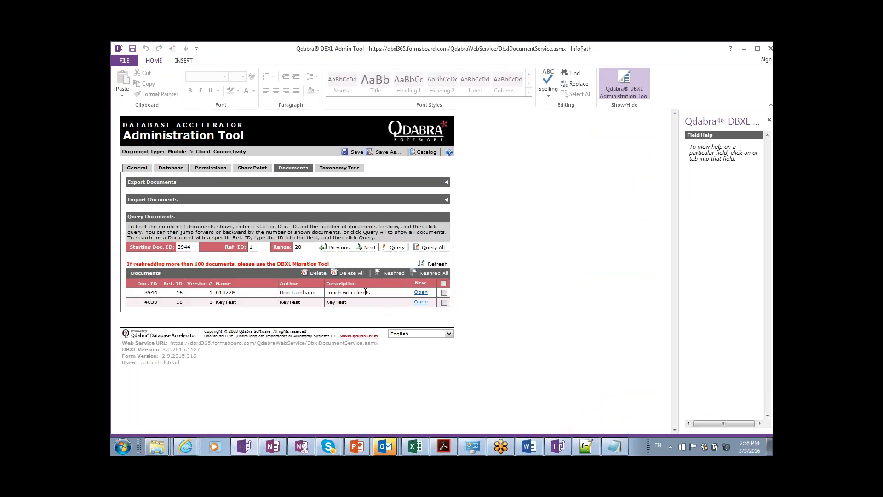
pyautogui.hotkey('alt', 'Tab')
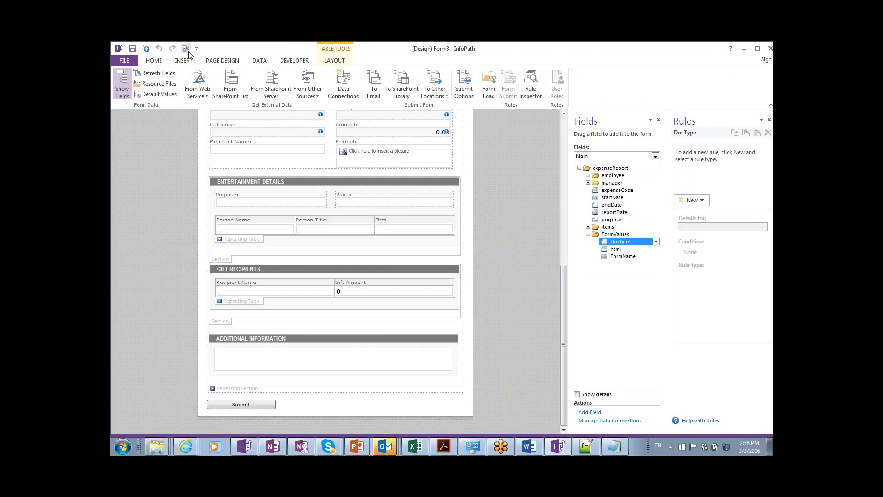
pyautogui.click(185, 48)
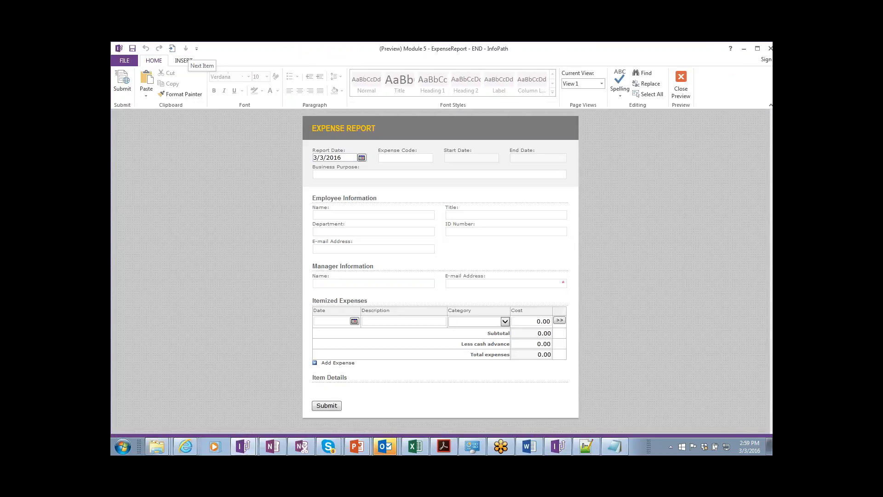
# Enter business purpose 'Movie Night' and expense code 'Movie'.
pyautogui.click(351, 176)
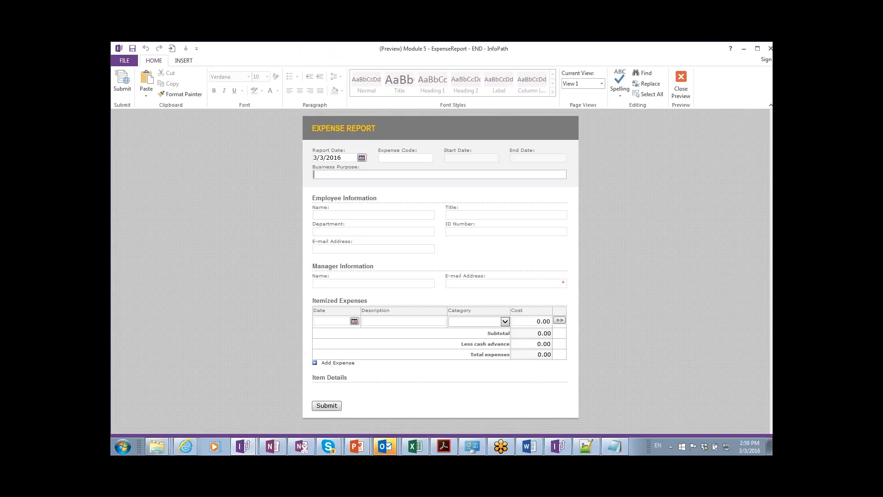
pyautogui.write('Movie Night')
pyautogui.click(400, 157)
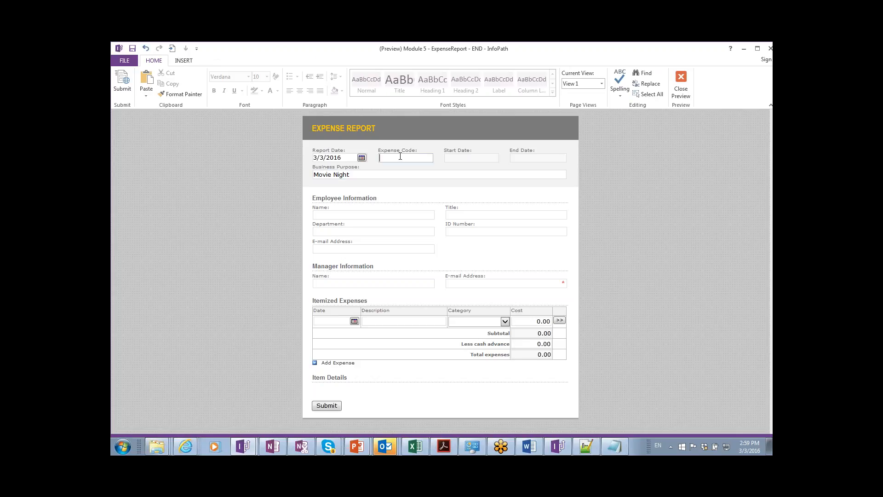
pyautogui.write('Movie')
# Fill the employee's name, title 'Trainer', department 'Training' and e-mail address.
pyautogui.click(385, 212)
pyautogui.press('Tab')
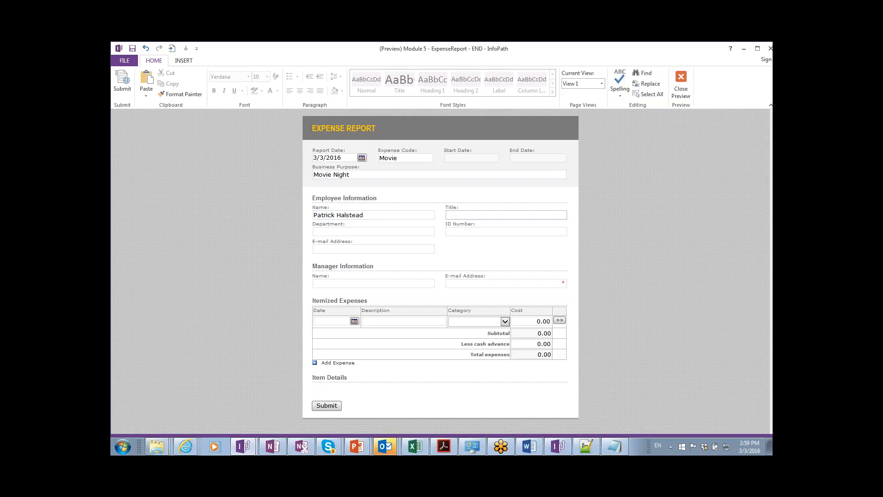
pyautogui.write('Trainer')
pyautogui.press('Tab')
pyautogui.write('Training')
pyautogui.press('Tab')
pyautogui.press('Tab')
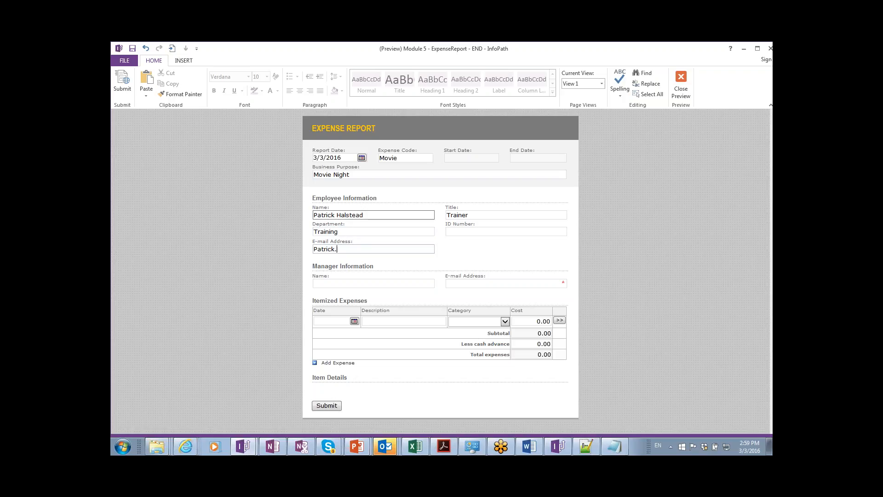
# Fill the manager's name and e-mail address, then start the first expense's date.
pyautogui.press('Tab')
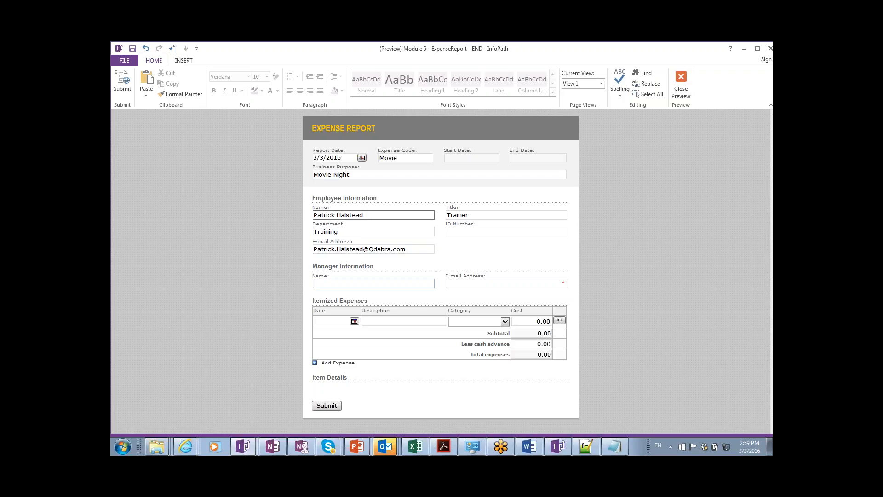
pyautogui.press('Tab')
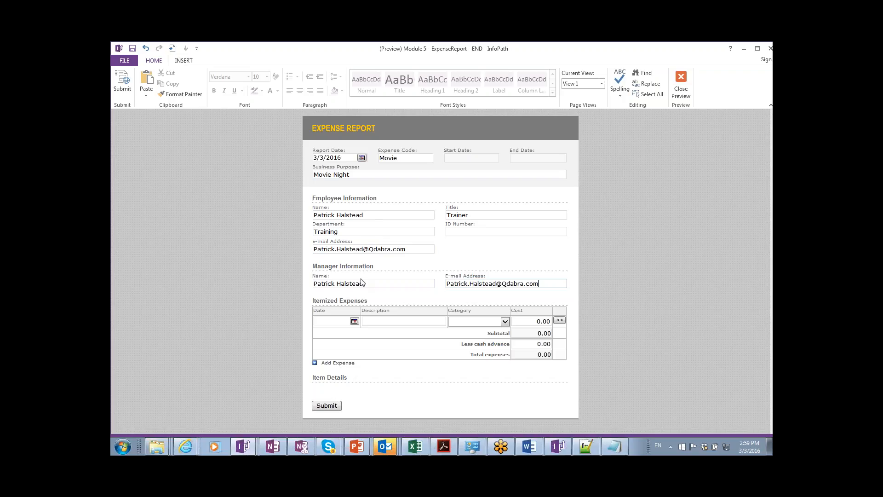
pyautogui.click(354, 321)
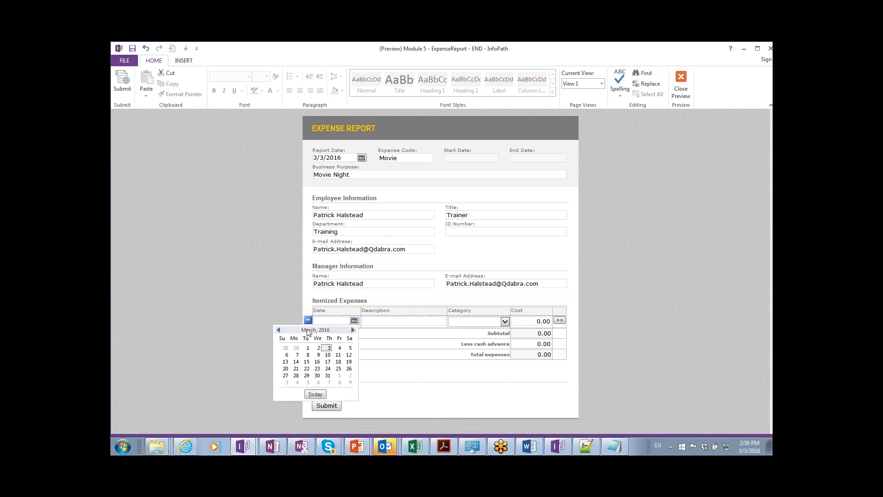
# Add the first expense: 3/3/2016, 'Scarecrow Video', Entertainment, cost 3.00.
pyautogui.click(329, 348)
pyautogui.click(389, 322)
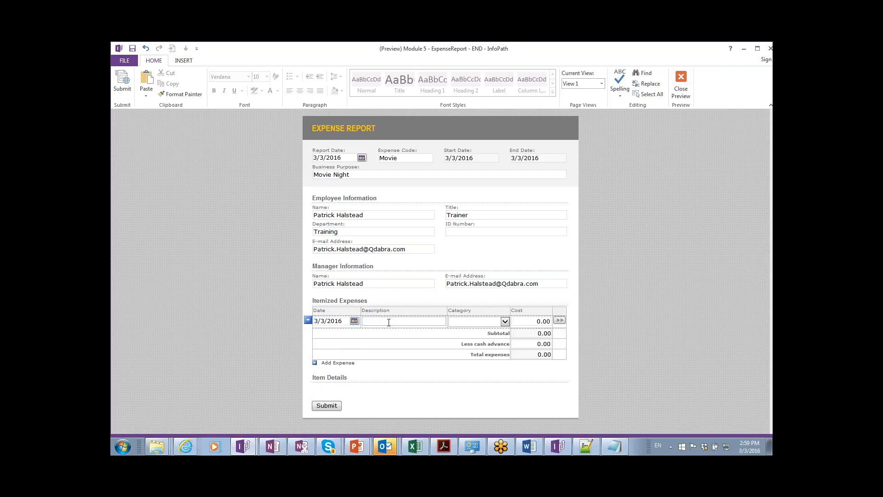
pyautogui.write('Scarecrow Video')
pyautogui.press('Tab')
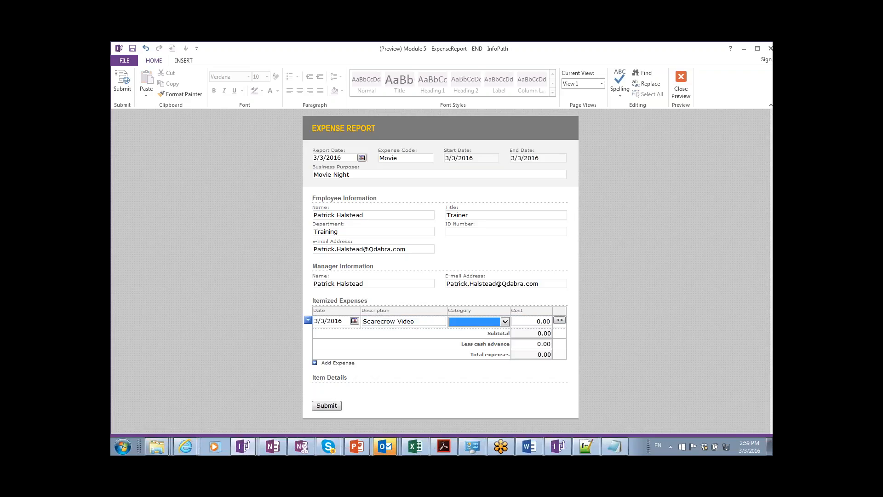
pyautogui.press('m')
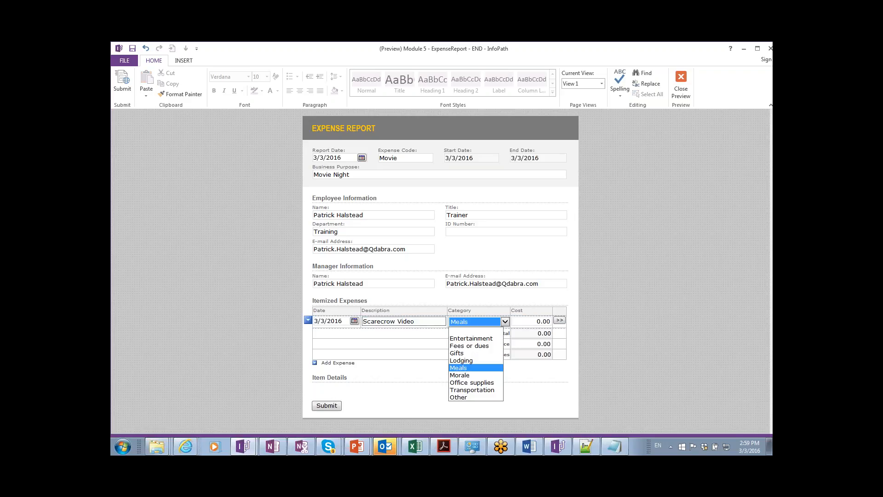
pyautogui.press('Down')
pyautogui.press('Down')
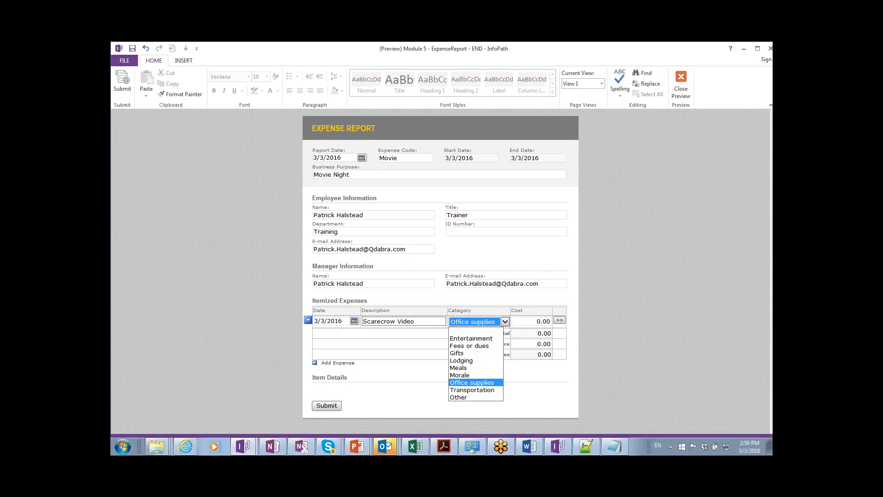
pyautogui.press('Up')
pyautogui.press('Up')
pyautogui.press('Down')
pyautogui.press('Up')
pyautogui.press('Up')
pyautogui.press('Up')
pyautogui.press('Up')
pyautogui.press('Up')
pyautogui.press('Up')
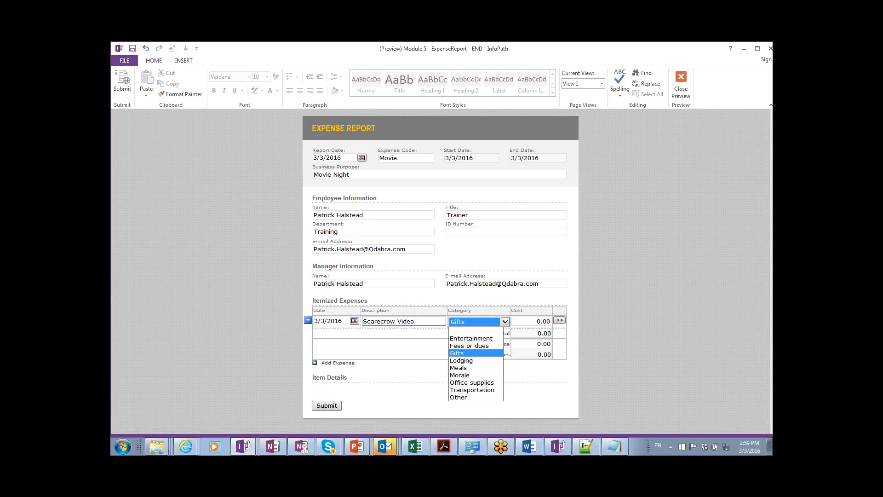
pyautogui.press('Down')
pyautogui.press('Tab')
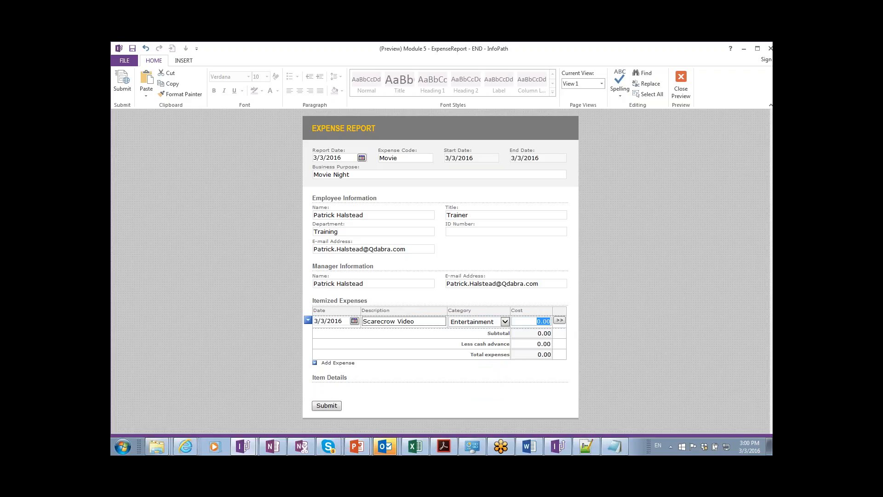
pyautogui.write('3')
pyautogui.press('Tab')
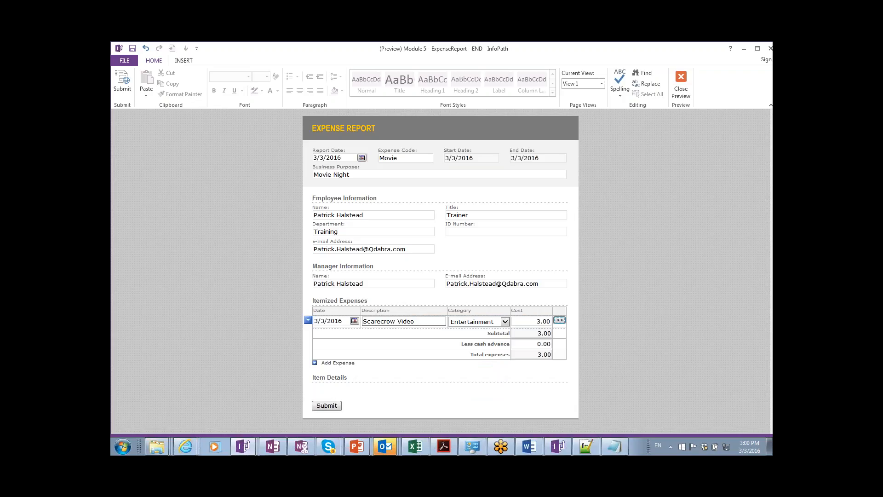
# Add a second expense row: 3/3, 'Mailer', Office supplies, cost 2.00.
pyautogui.hotkey('ctrl', 'Return')
pyautogui.write('3/3')
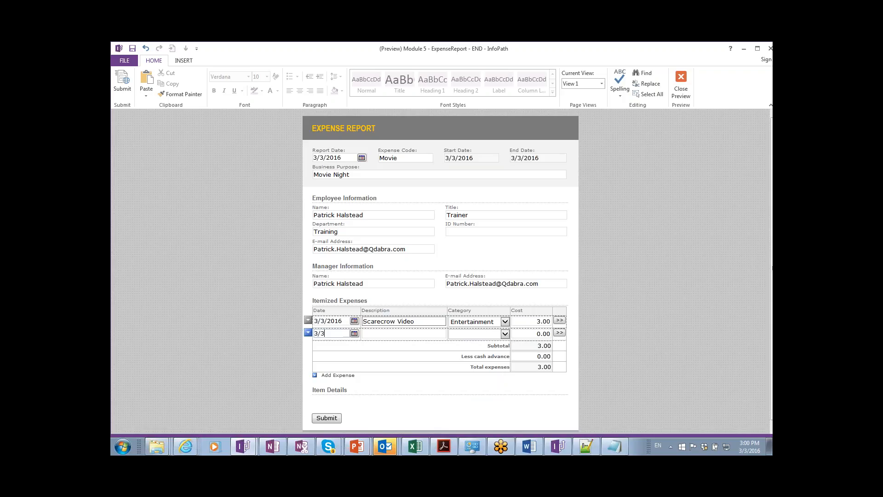
pyautogui.click(405, 332)
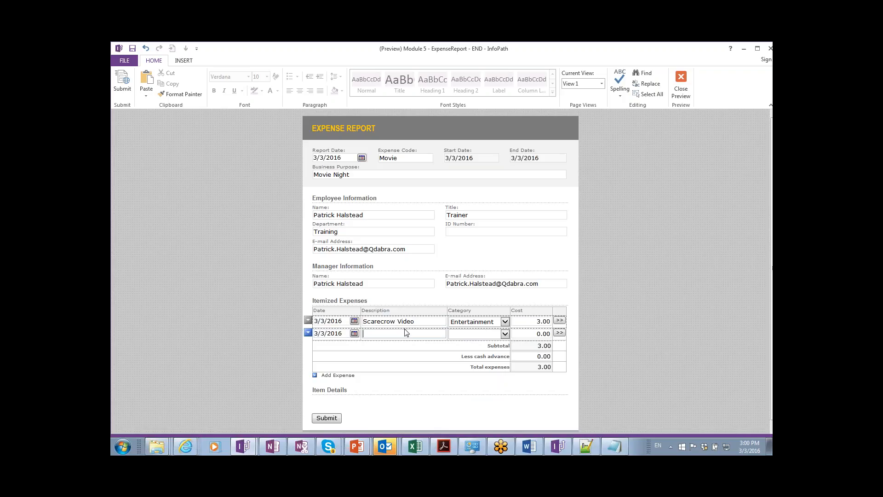
pyautogui.write('Mailer')
pyautogui.press('Tab')
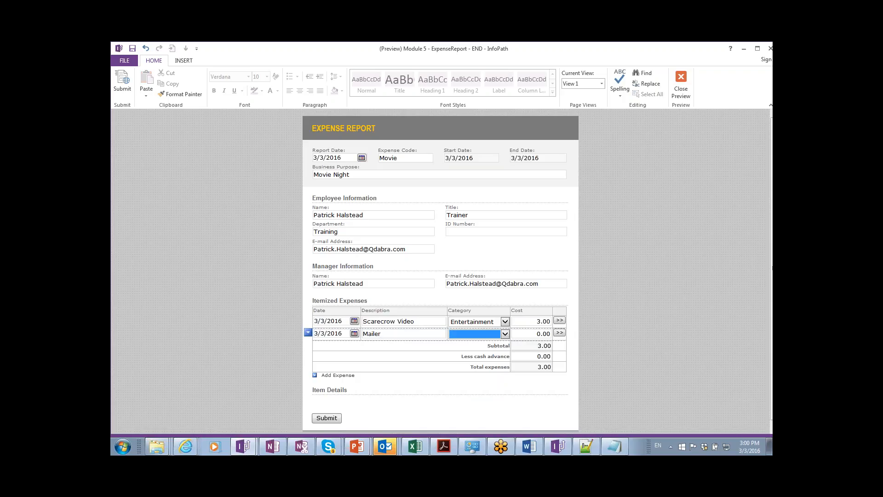
pyautogui.press('o')
pyautogui.press('Tab')
pyautogui.write('2')
pyautogui.press('Tab')
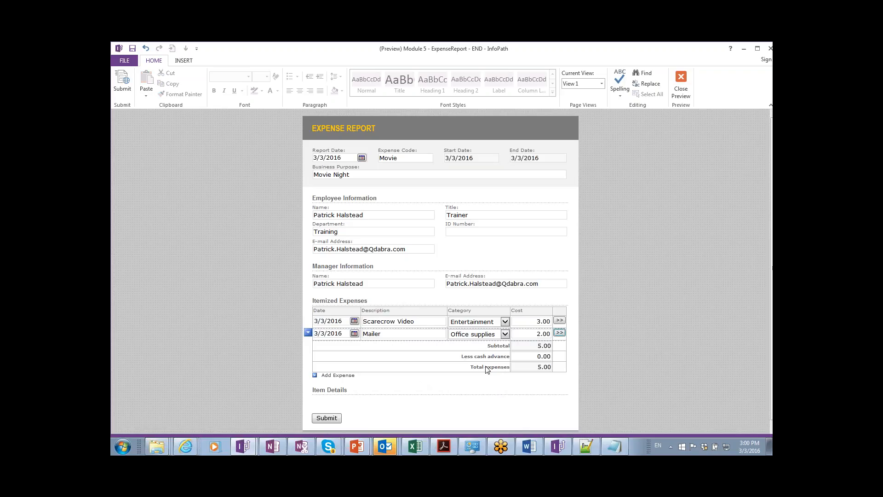
# Correct the costs to 3.25 for Scarecrow Video and 1.99 for Mailer.
pyautogui.click(546, 321)
pyautogui.press('BackSpace')
pyautogui.press('BackSpace')
pyautogui.write('25')
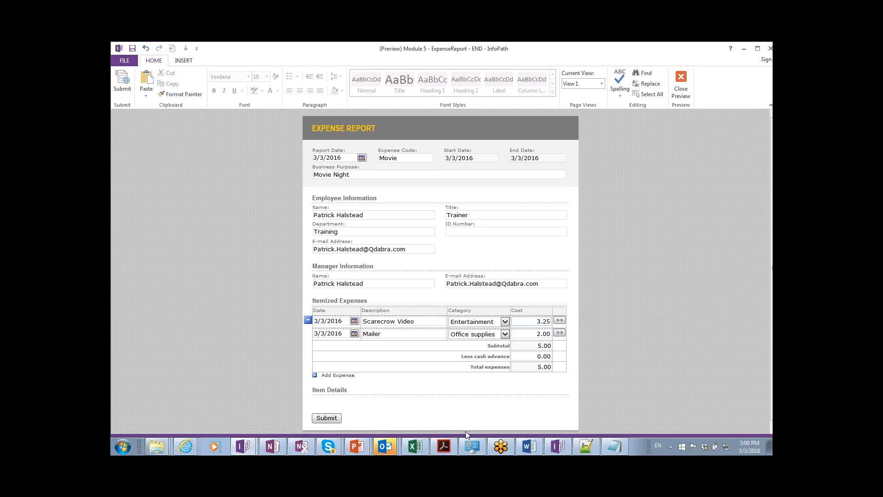
pyautogui.click(541, 334)
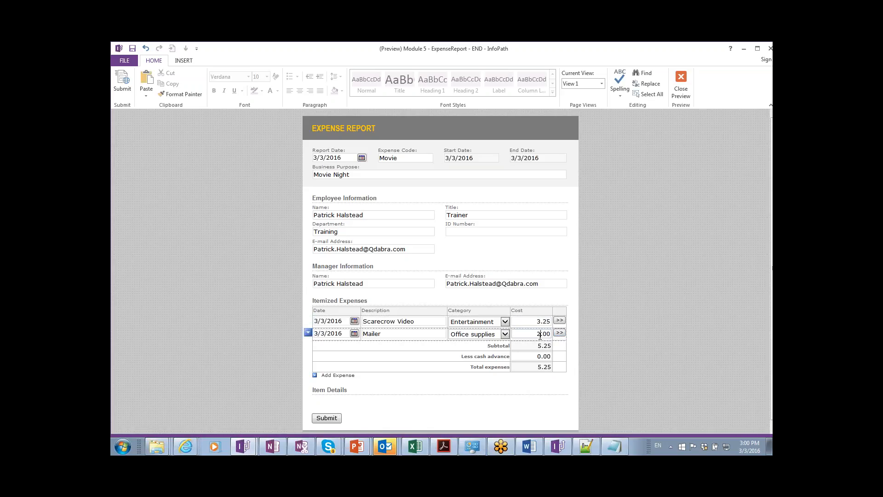
pyautogui.press('BackSpace')
pyautogui.press('BackSpace')
pyautogui.press('BackSpace')
pyautogui.press('BackSpace')
pyautogui.write('1.99')
pyautogui.press('Tab')
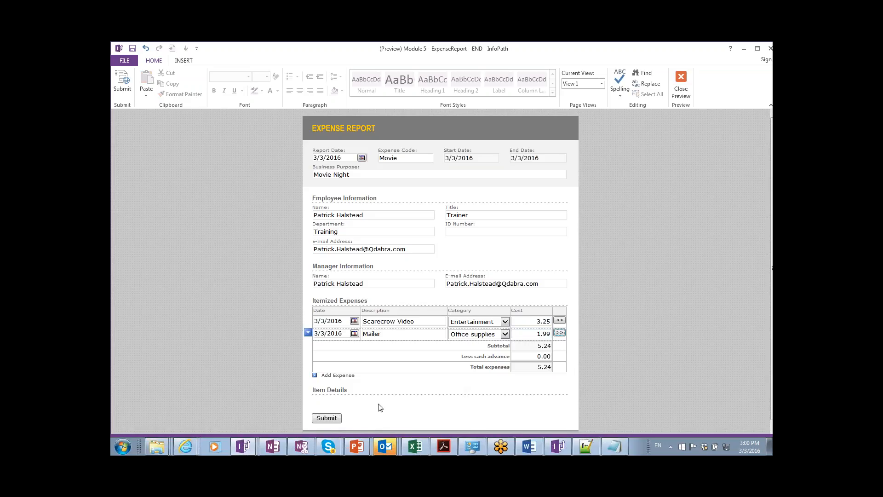
# Submit the expense report, acknowledging the data connection library message and allowing data source access.
pyautogui.click(335, 422)
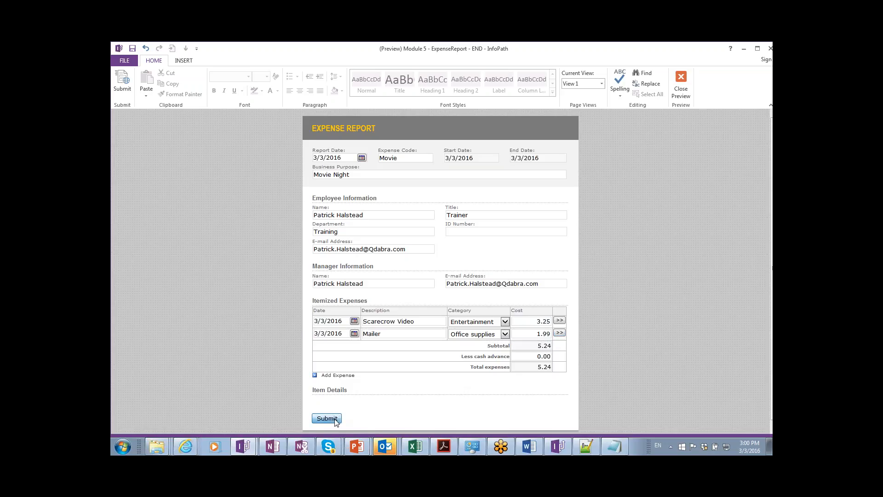
pyautogui.click(333, 420)
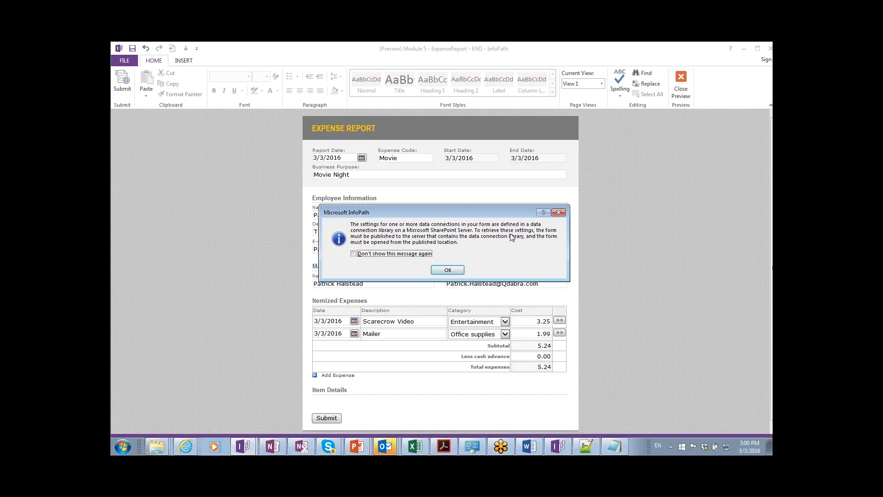
pyautogui.click(451, 272)
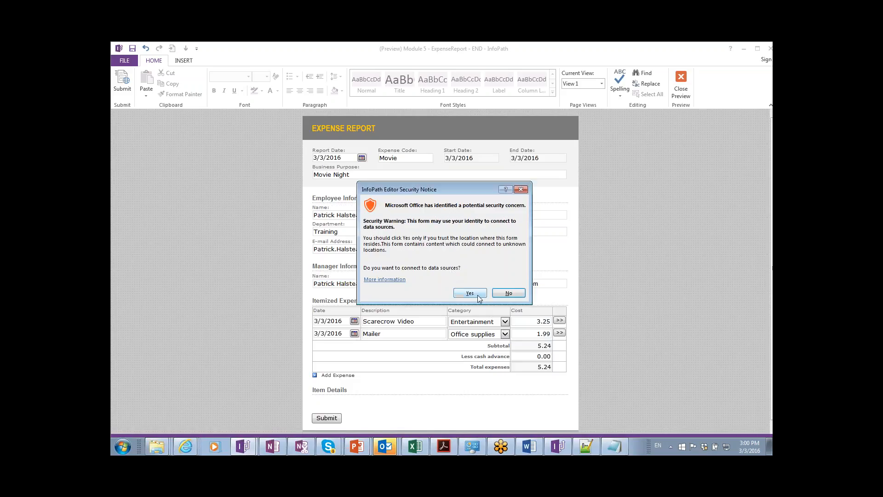
pyautogui.click(464, 295)
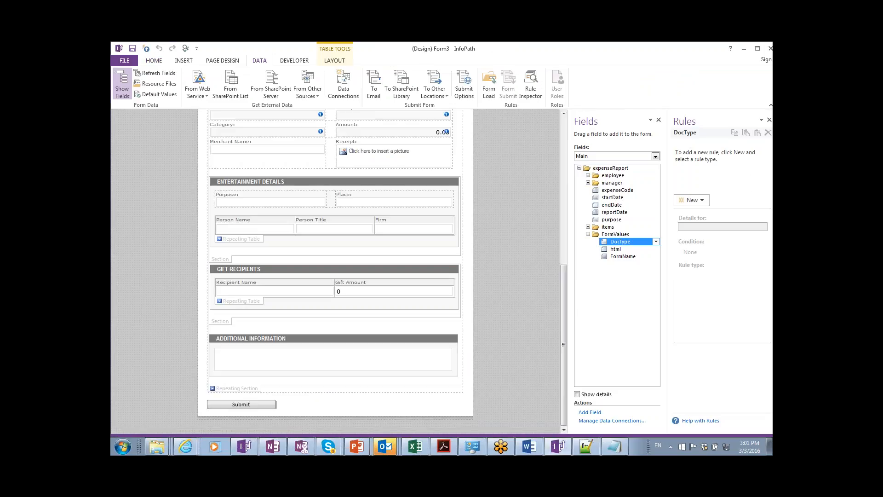
# Show the Module_5_Cloud_Connectivity permissions in the DBXL Admin Tool.
pyautogui.hotkey('alt', 'Tab')
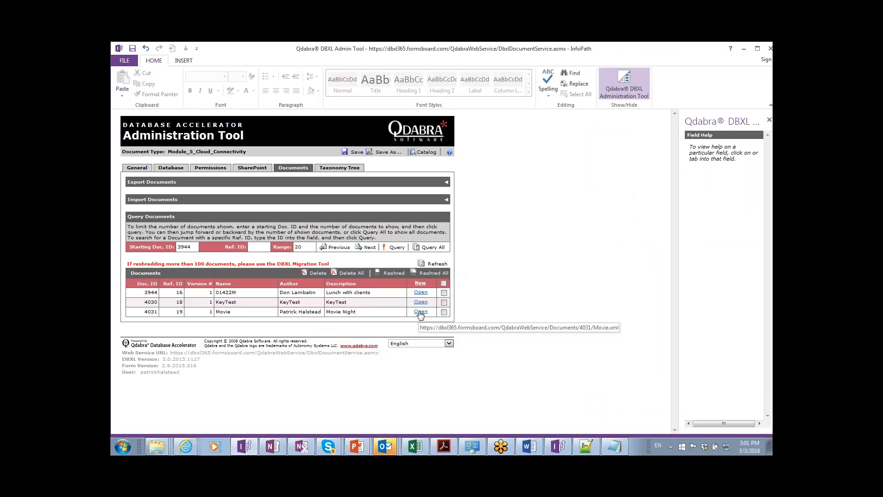
pyautogui.click(226, 169)
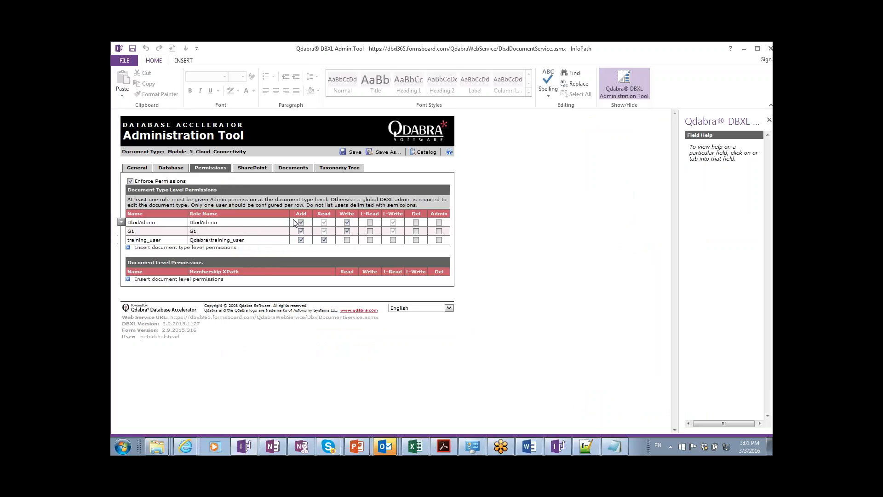
# Open stored document 4031 'Movie' as Movie.xml directly from the Documents list.
pyautogui.click(284, 168)
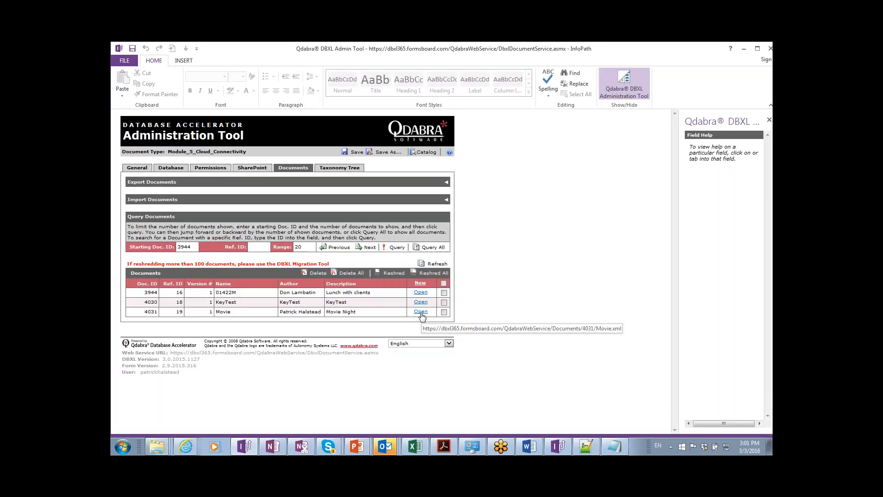
pyautogui.click(421, 312)
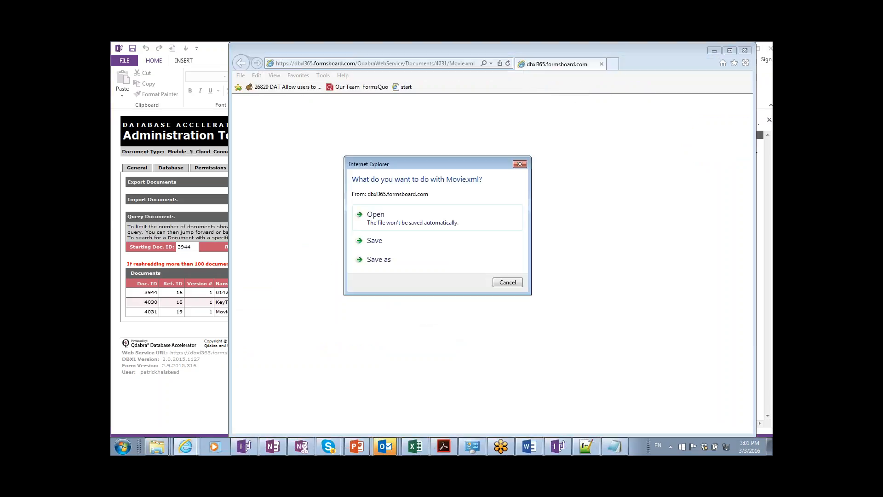
pyautogui.click(403, 223)
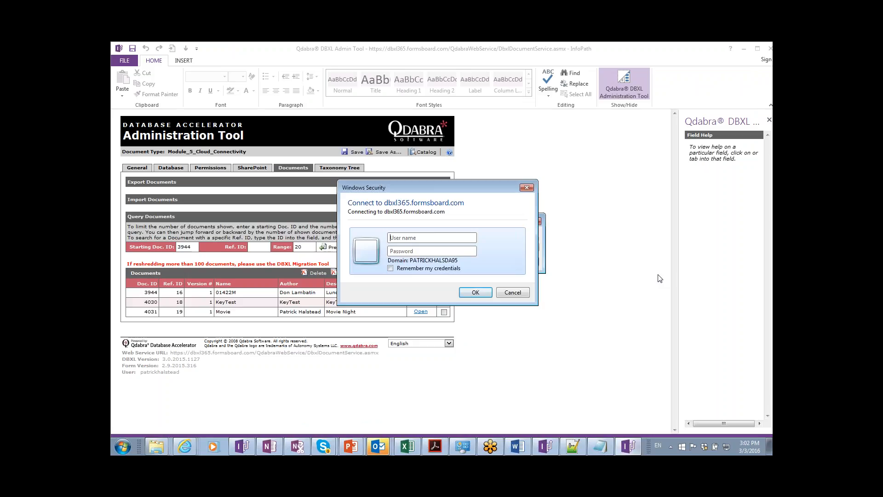
# Sign in to the server with the training account user name and password.
pyautogui.write('Qdabra\\training_use')
pyautogui.press('Tab')
pyautogui.write('******')
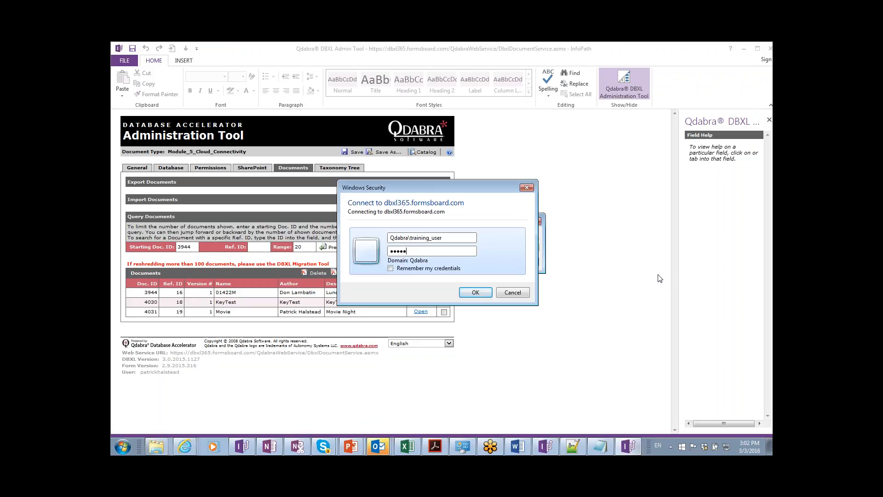
pyautogui.press('Return')
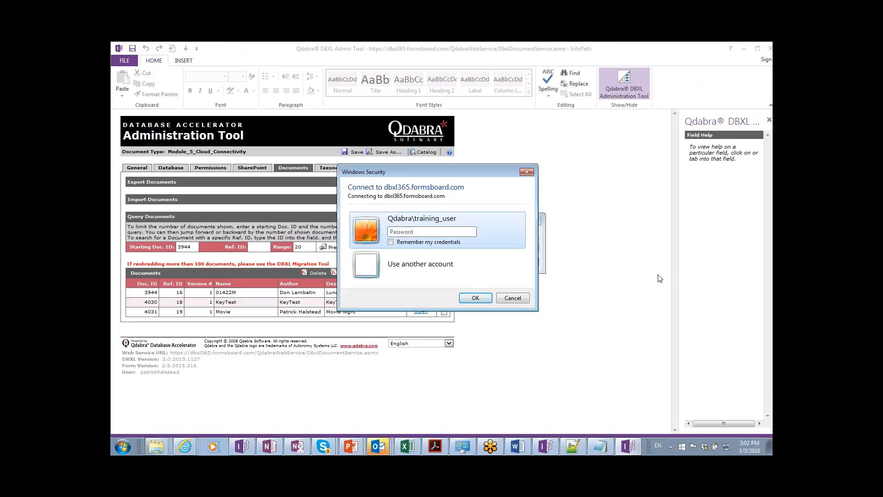
pyautogui.write('••••••')
pyautogui.press('Return')
pyautogui.write('••••••')
pyautogui.press('Return')
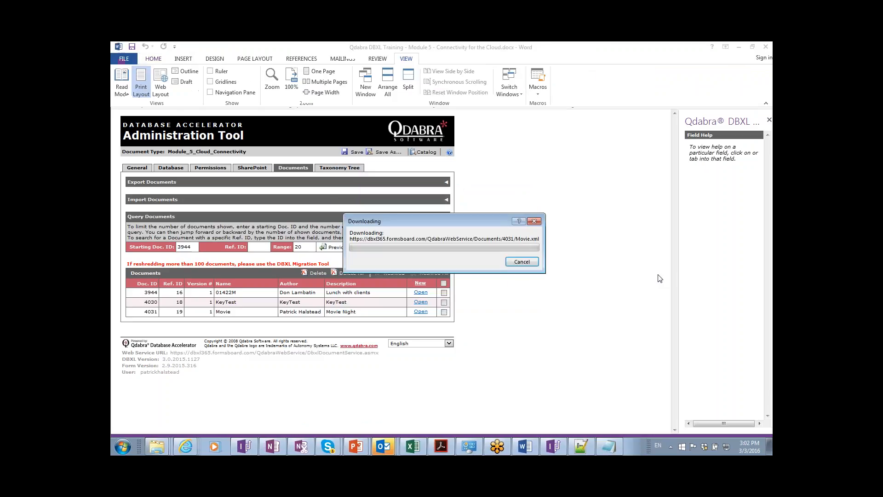
pyautogui.hotkey('alt', 'Tab')
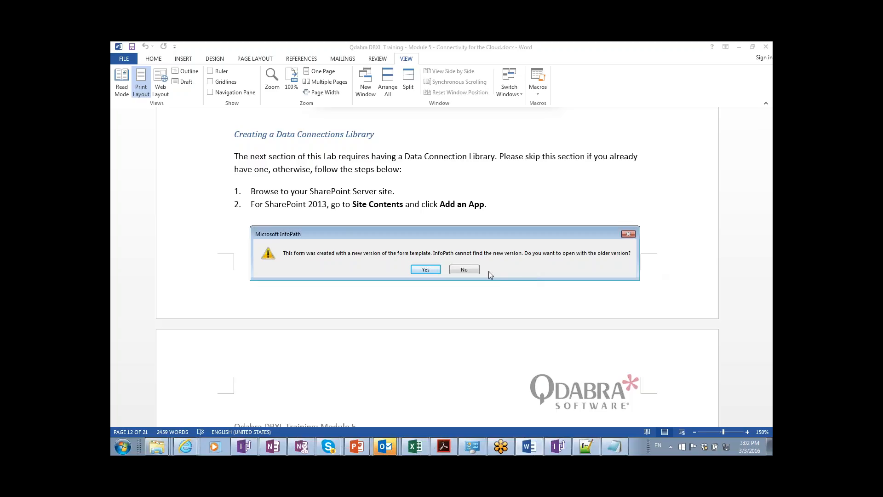
# Dismiss the older-version prompt and schema validation error, returning to the InfoPath designer.
pyautogui.click(424, 272)
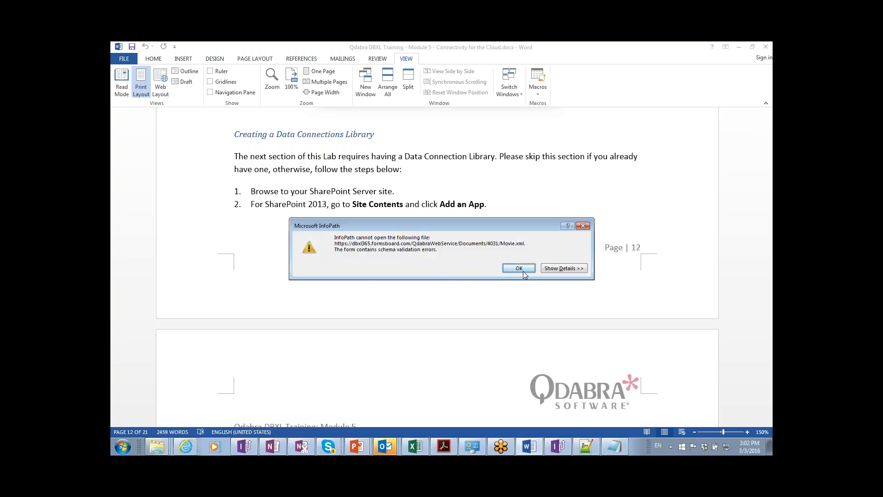
pyautogui.click(523, 274)
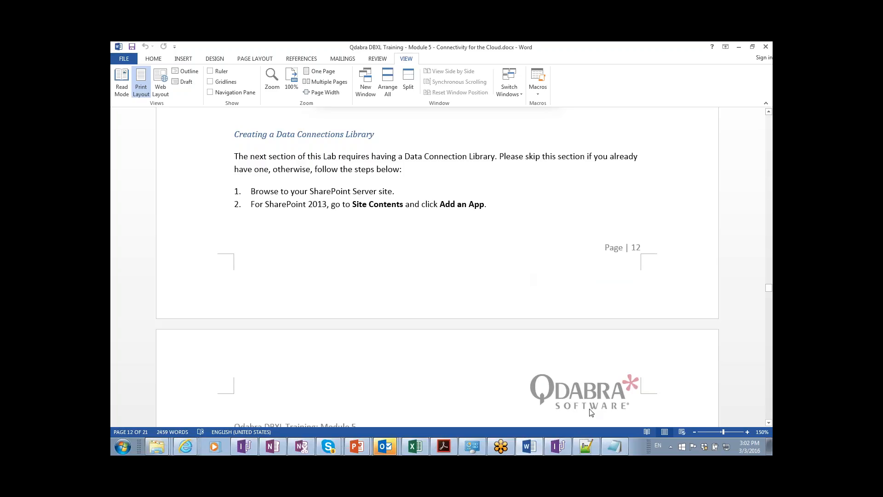
pyautogui.click(558, 447)
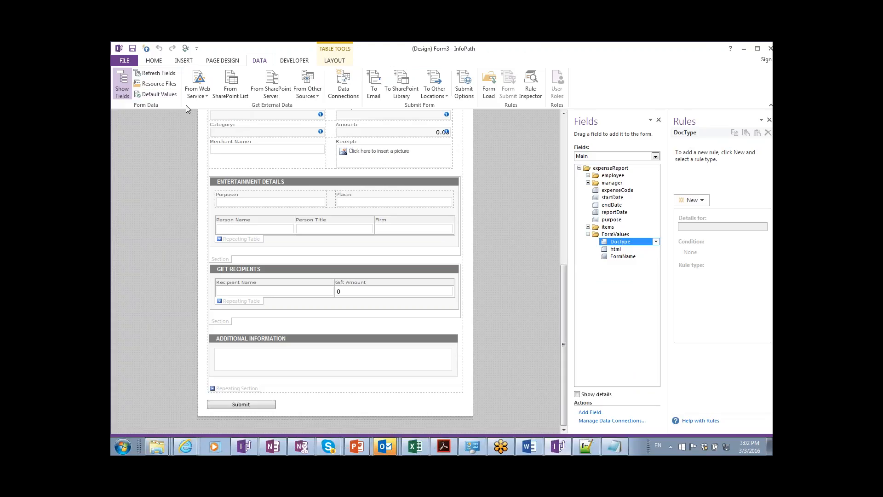
# Save document 4031 as Movie.xml into the Module 5 folder, then return to InfoPath.
pyautogui.hotkey('alt', 'Tab')
pyautogui.press('Tab')
pyautogui.press('Tab')
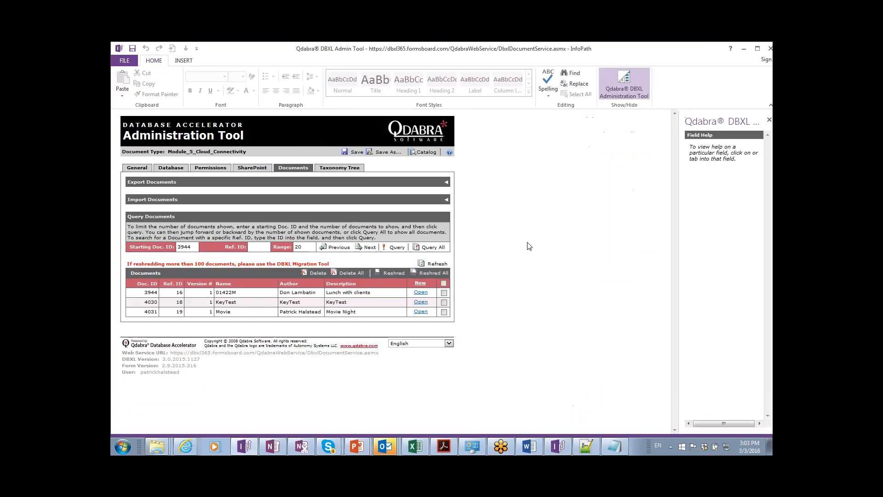
pyautogui.click(421, 313)
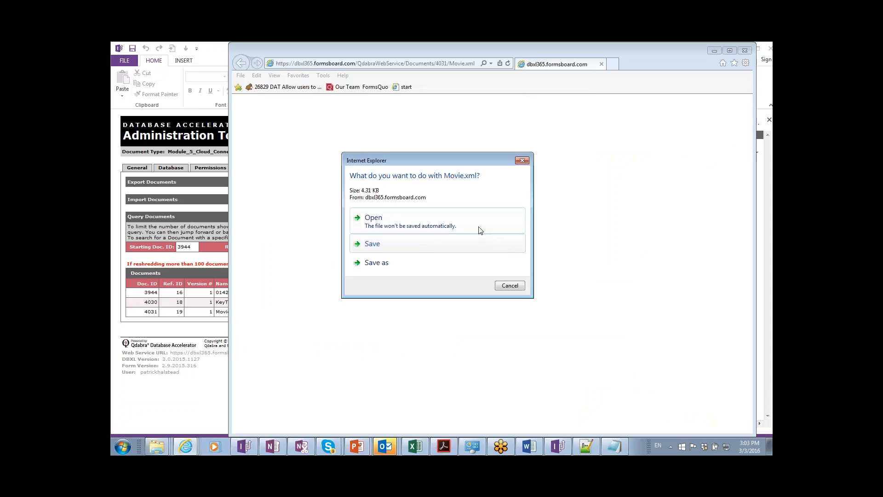
pyautogui.click(475, 267)
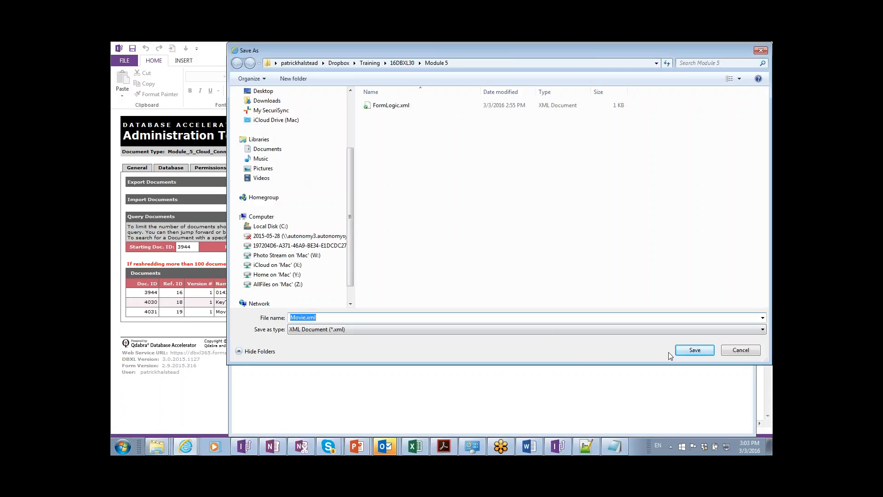
pyautogui.click(685, 351)
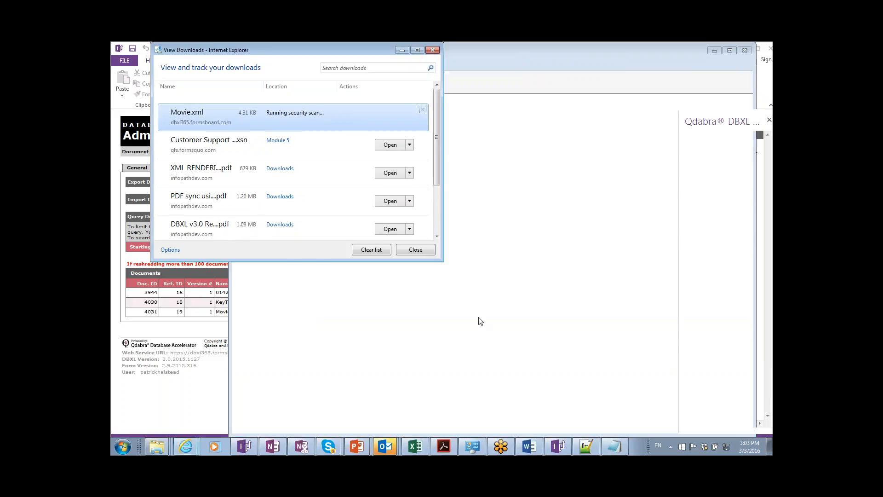
pyautogui.click(416, 250)
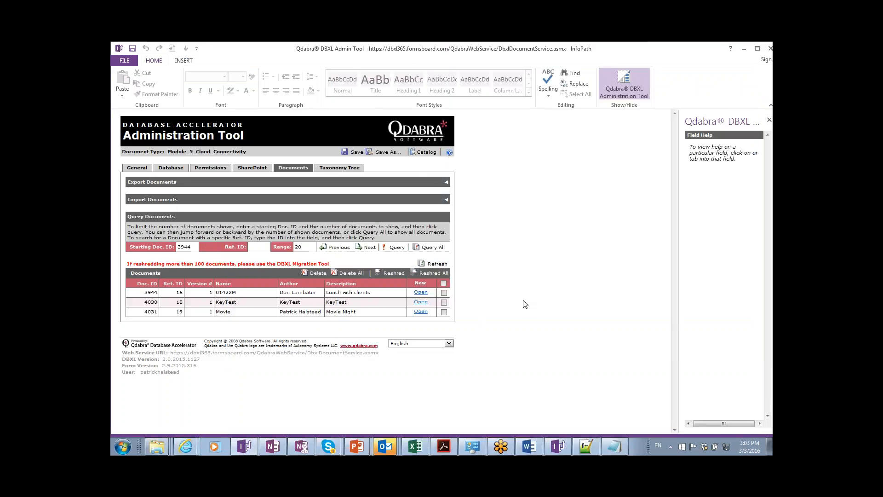
pyautogui.hotkey('alt', 'Tab')
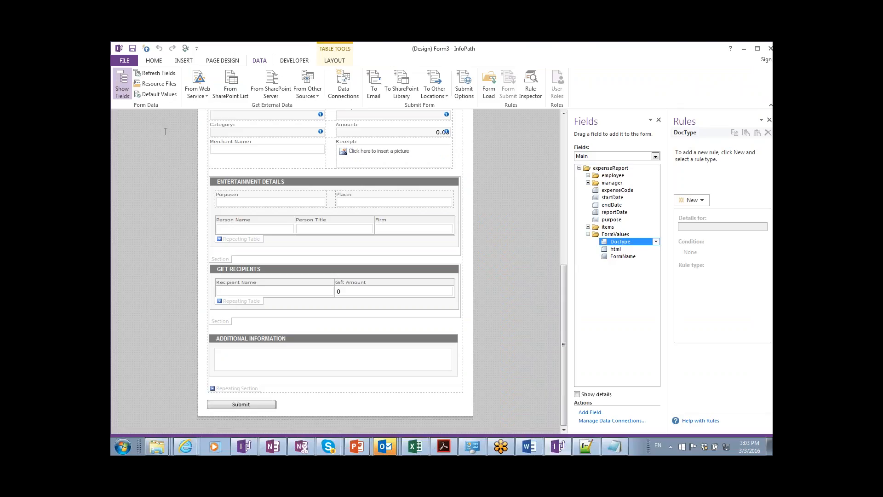
# Set Movie.xml as the preview sample data in Form Options and preview the form.
pyautogui.click(127, 61)
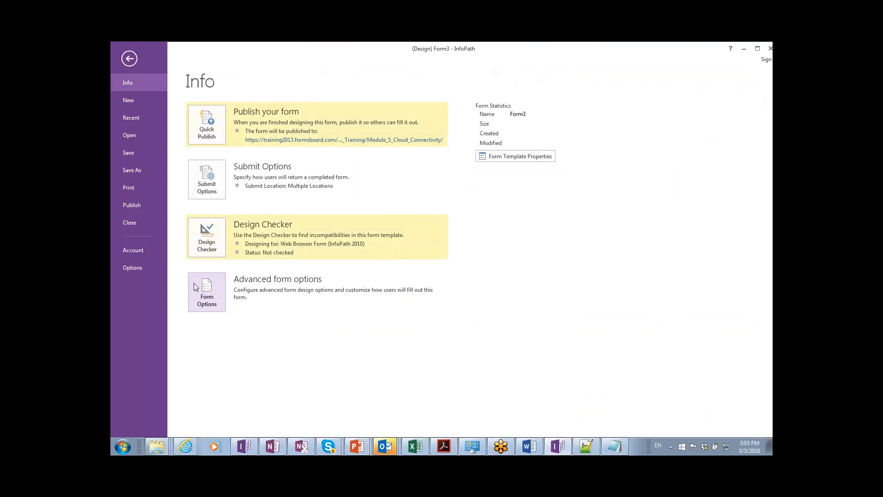
pyautogui.click(202, 304)
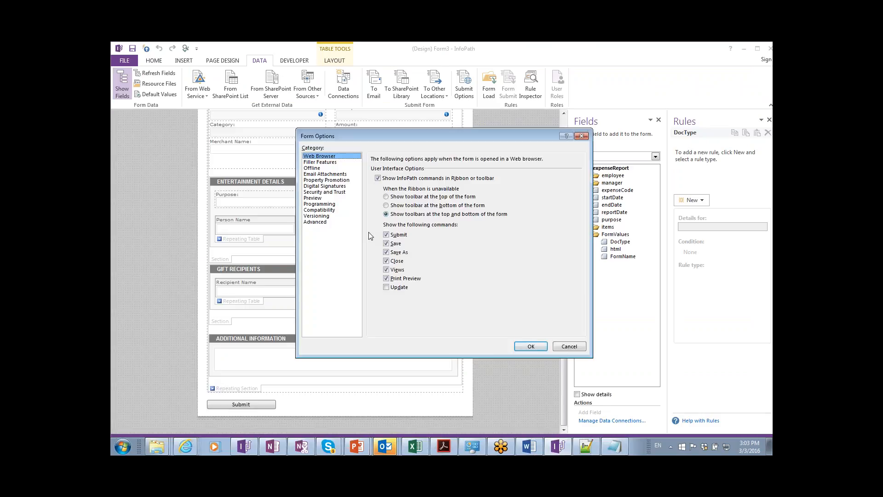
pyautogui.click(325, 198)
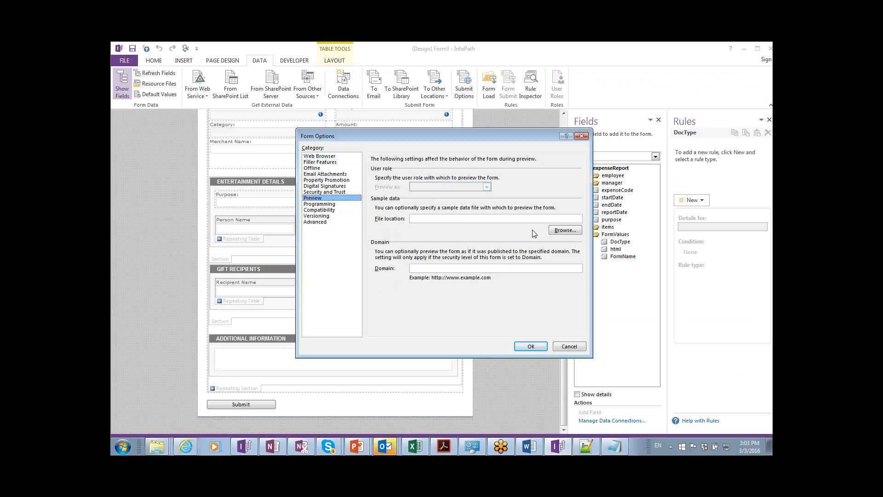
pyautogui.click(566, 230)
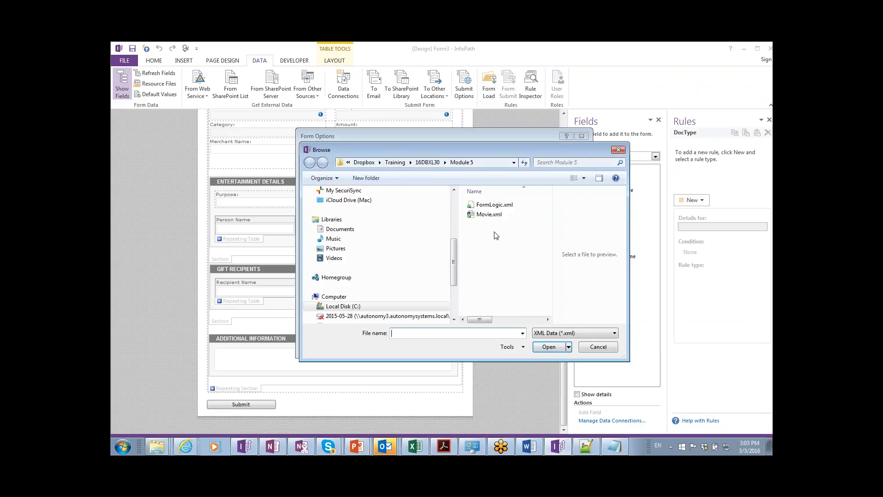
pyautogui.doubleClick(489, 214)
pyautogui.click(531, 346)
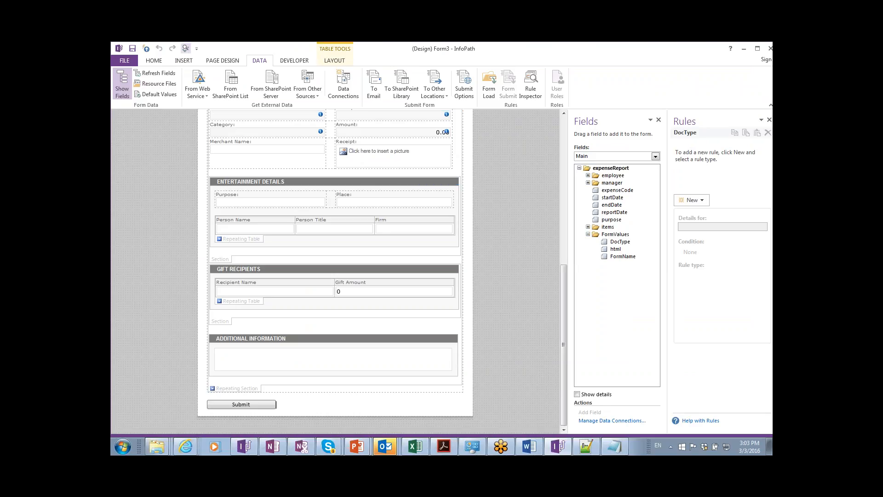
pyautogui.click(186, 47)
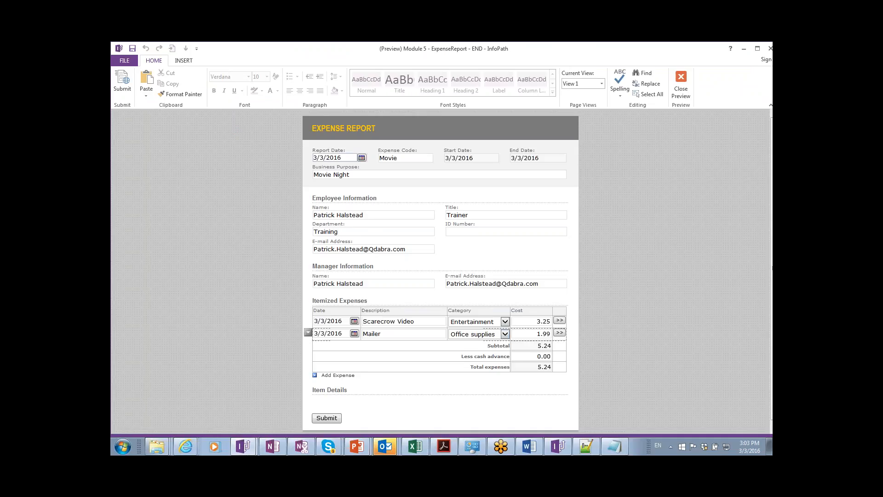
# Insert a new expense row below Mailer dated 3/3/2016 with description Popcorn.
pyautogui.click(429, 336)
pyautogui.hotkey('ctrl', 'Return')
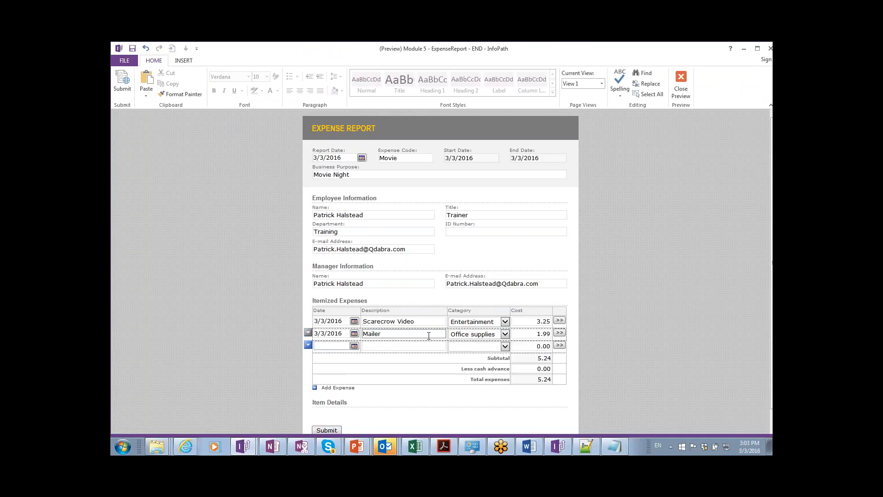
pyautogui.write('3/3/2016')
pyautogui.press('Tab')
pyautogui.write('Popcorn')
# Set its category to Meals and cost to 5.00, totalling 10.24, then submit the report.
pyautogui.press('Tab')
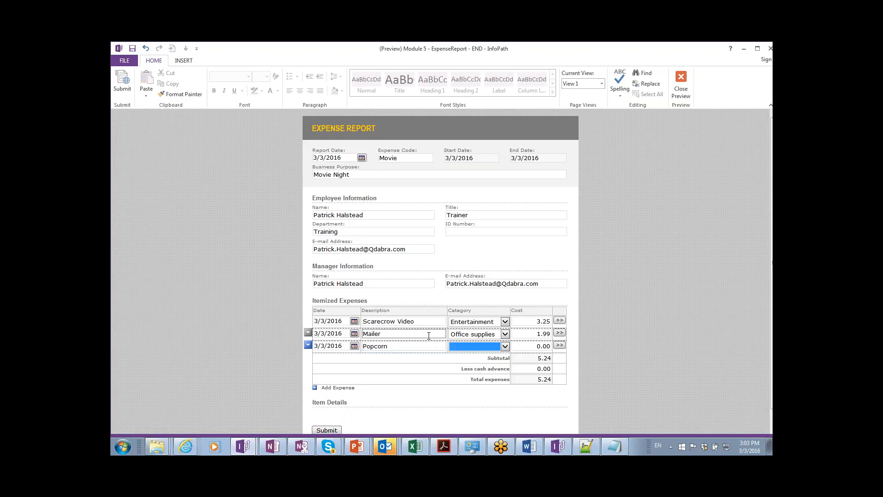
pyautogui.hotkey('alt', 'Down')
pyautogui.press('Down')
pyautogui.press('Down')
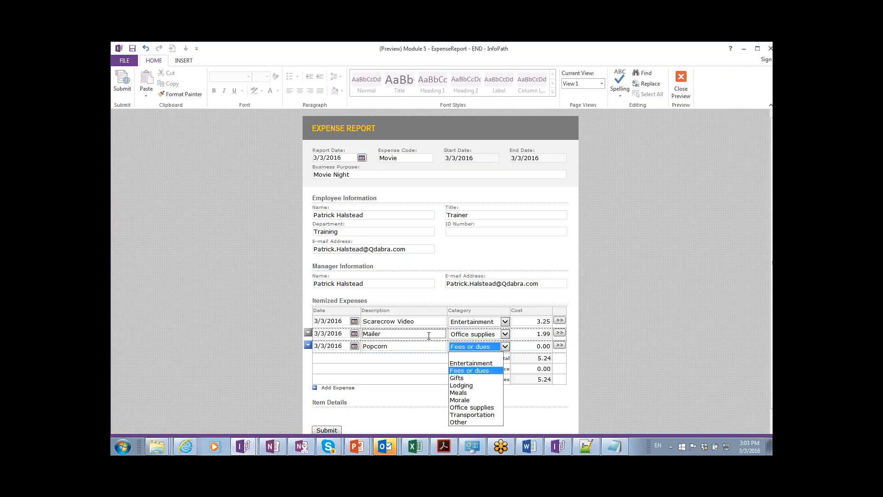
pyautogui.press('Down')
pyautogui.press('Down')
pyautogui.press('Down')
pyautogui.press('Tab')
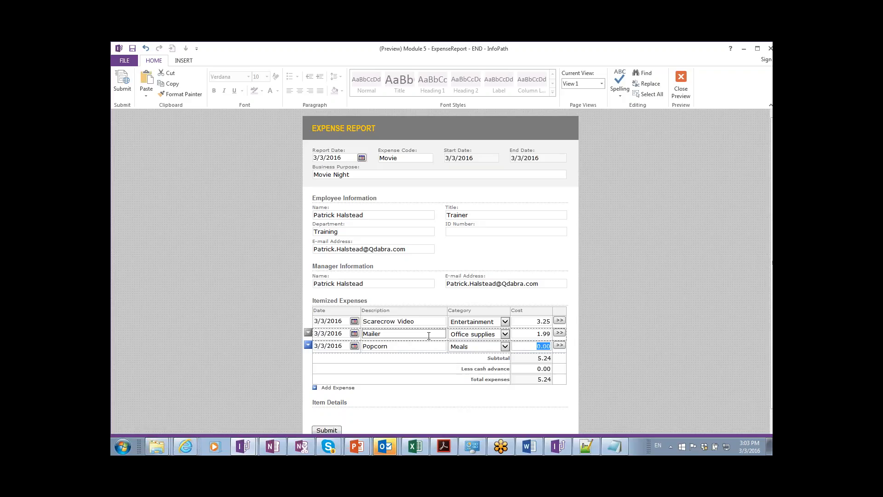
pyautogui.write('5')
pyautogui.press('Tab')
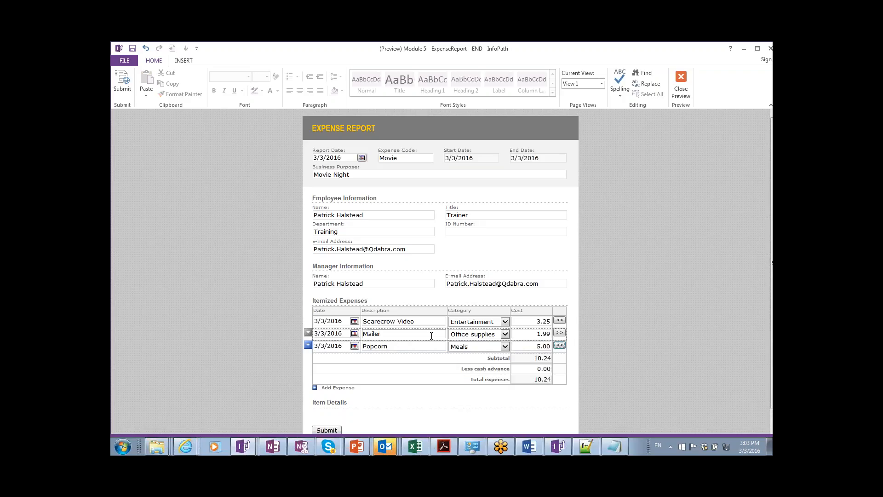
pyautogui.scroll(-1, 484, 339)
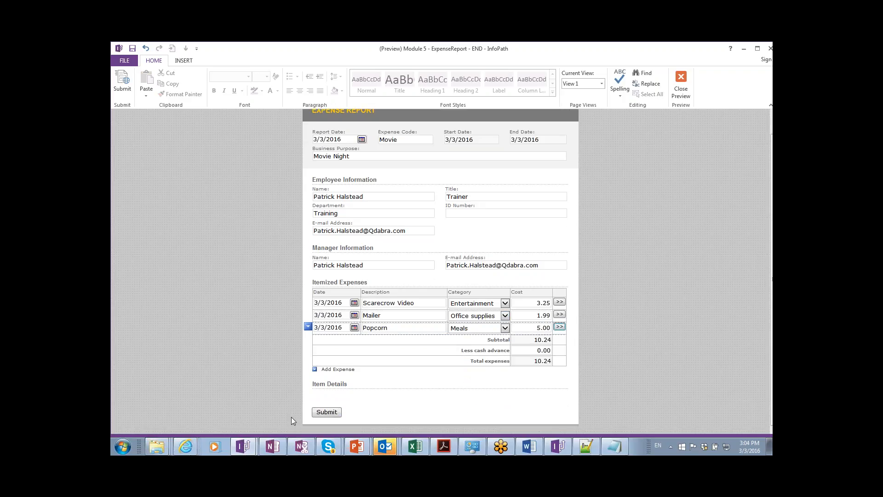
pyautogui.click(323, 413)
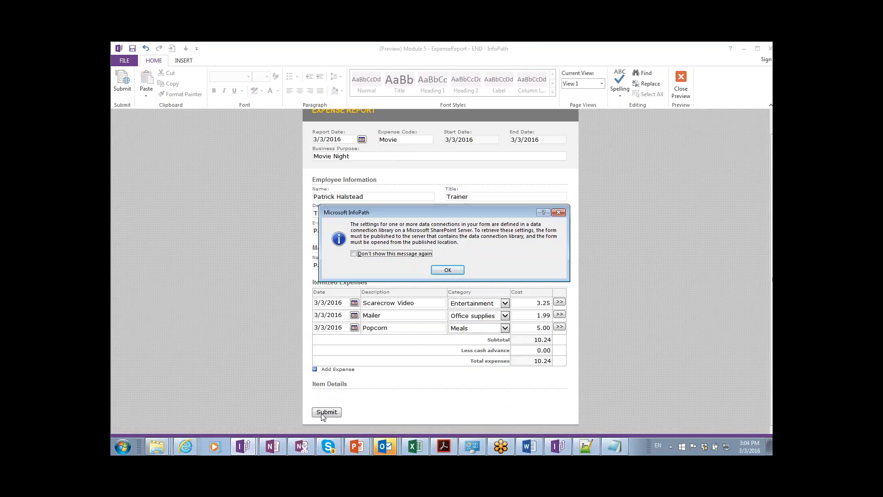
# Let the form connect to its data sources and show the submission error's details.
pyautogui.click(448, 271)
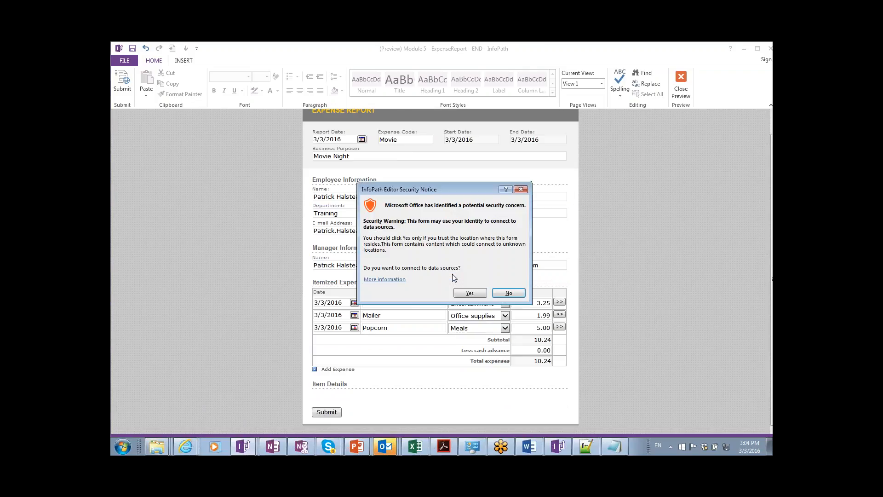
pyautogui.click(469, 293)
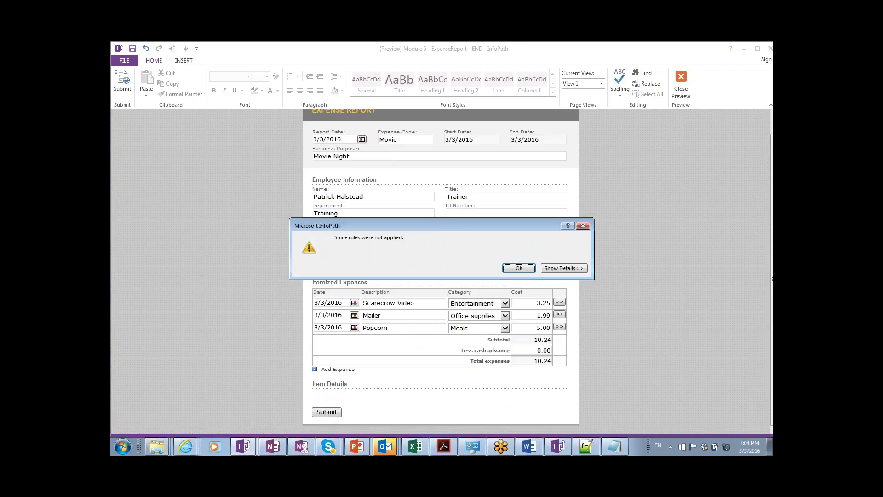
pyautogui.click(564, 268)
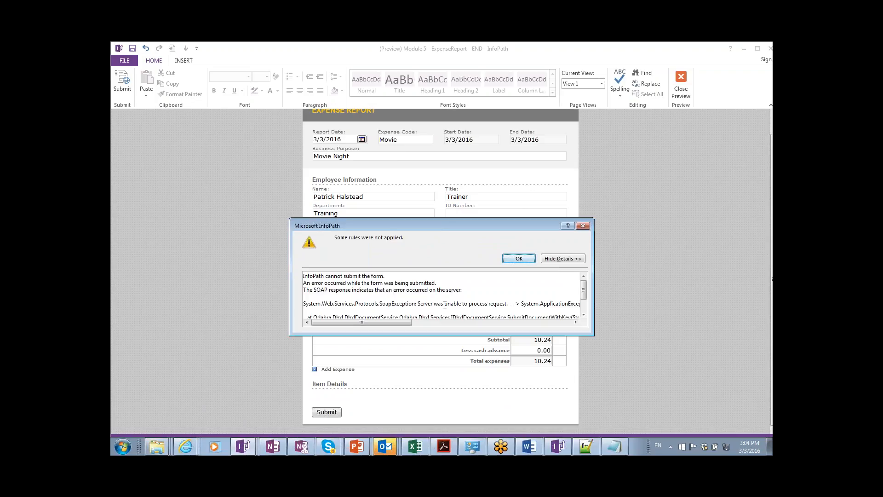
# Select the I0033 Access denied message, close the error and return to the Form3 designer.
pyautogui.moveTo(425, 304); pyautogui.dragTo(501, 304)
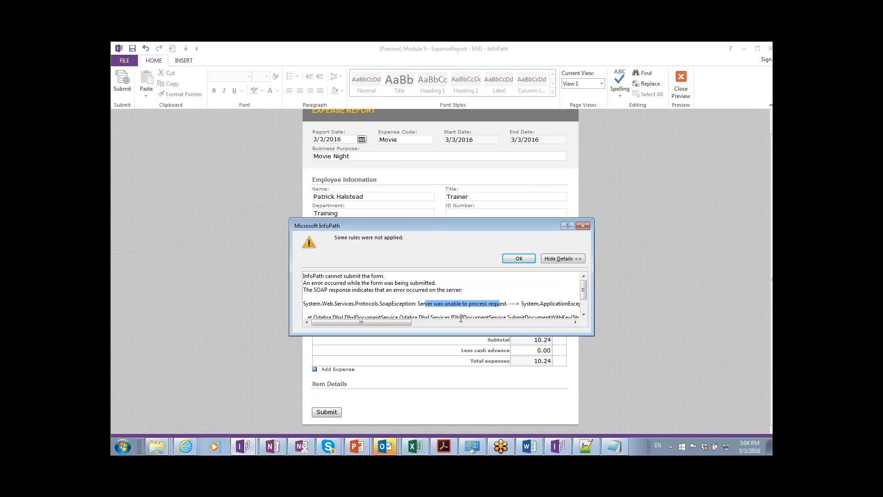
pyautogui.moveTo(404, 323); pyautogui.dragTo(473, 323)
pyautogui.moveTo(419, 304); pyautogui.dragTo(536, 303)
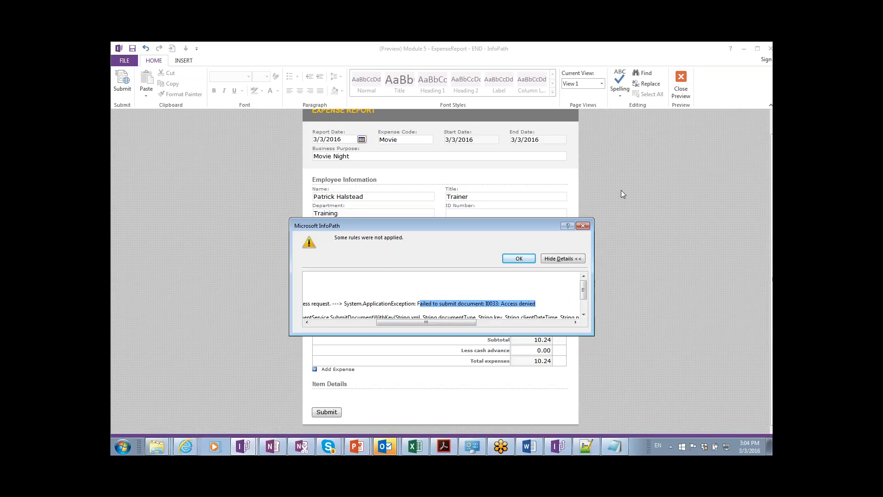
pyautogui.click(583, 226)
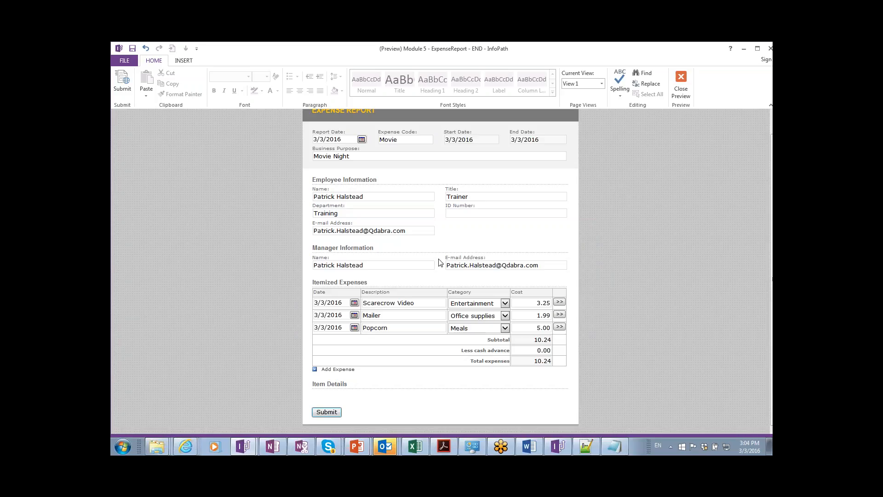
pyautogui.hotkey('alt', 'Tab')
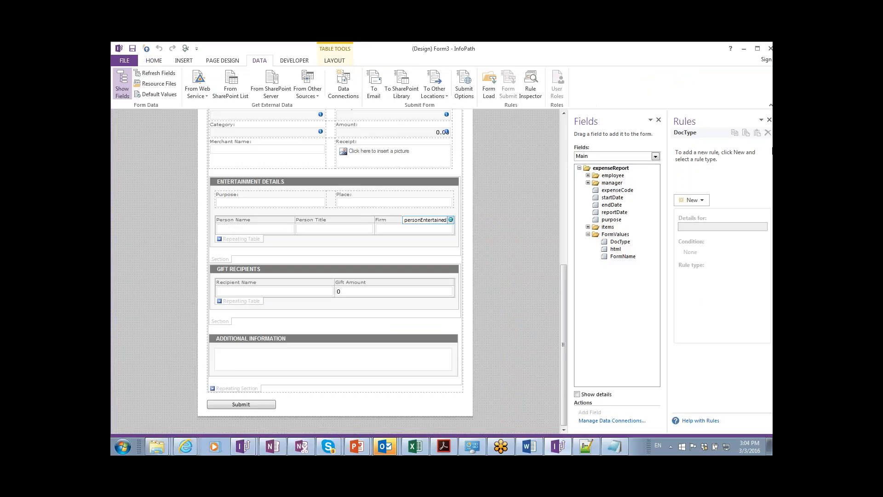
# In DBXL Admin Tool, grant training_user Write permission on Module_5_Cloud_Connectivity and save.
pyautogui.hotkey('alt', 'Tab')
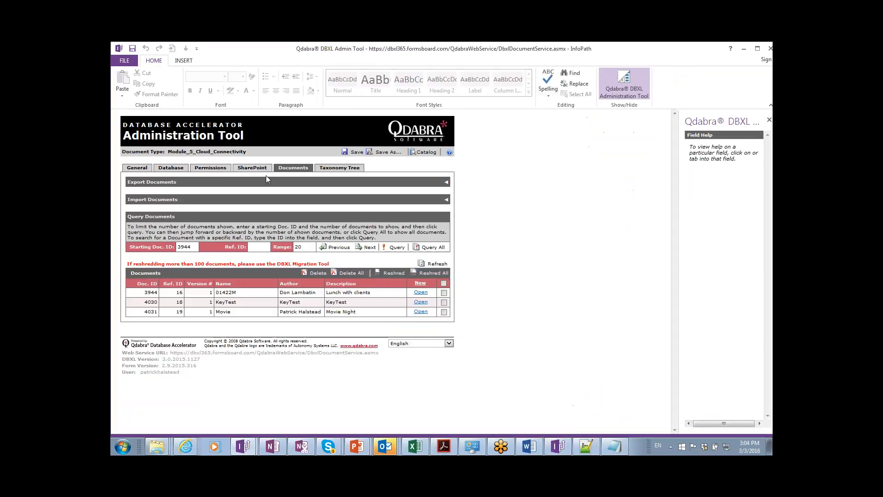
pyautogui.click(203, 169)
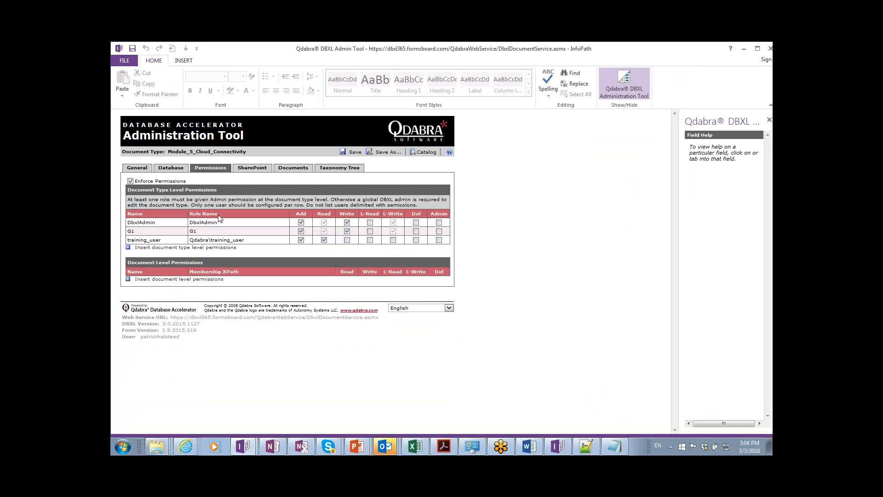
pyautogui.click(348, 240)
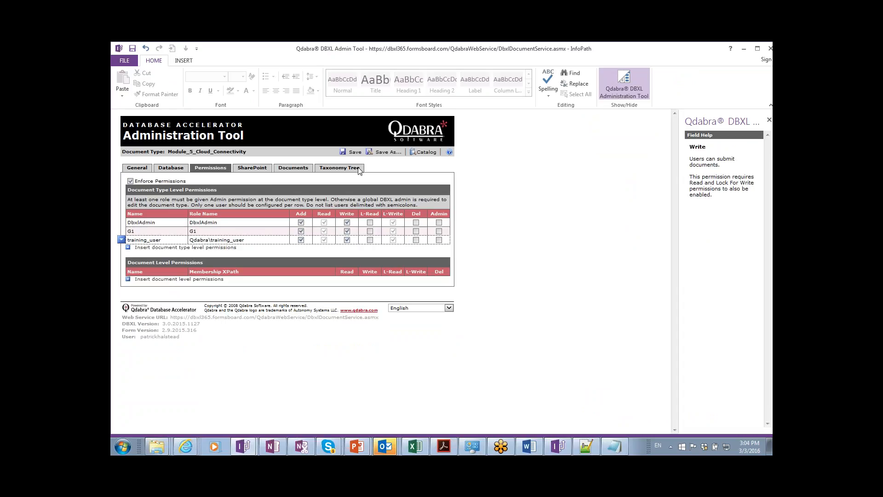
pyautogui.click(351, 153)
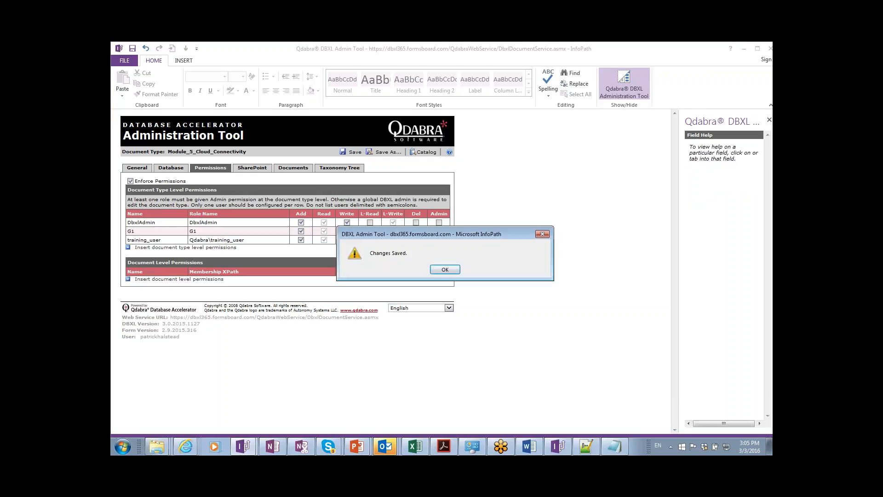
pyautogui.click(440, 270)
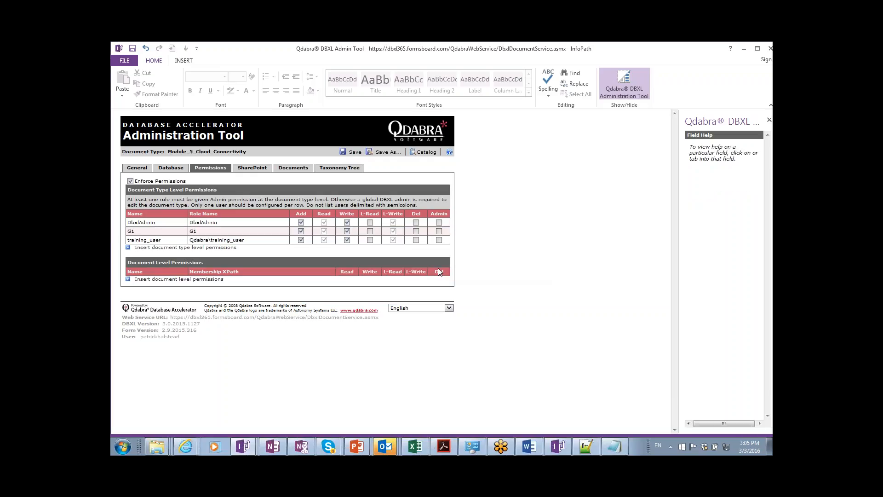
pyautogui.hotkey('alt', 'Tab')
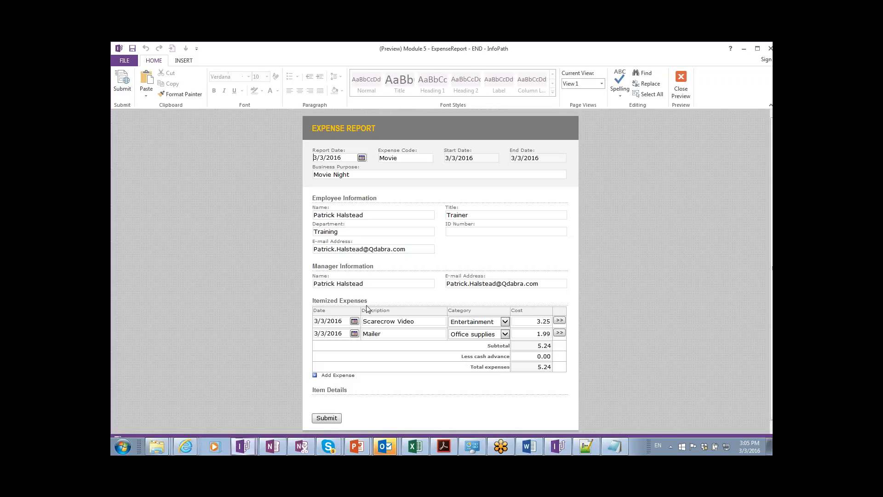
# Insert a new expense row below Mailer dated 3/3 with description Large Bucket Popcorn.
pyautogui.click(344, 337)
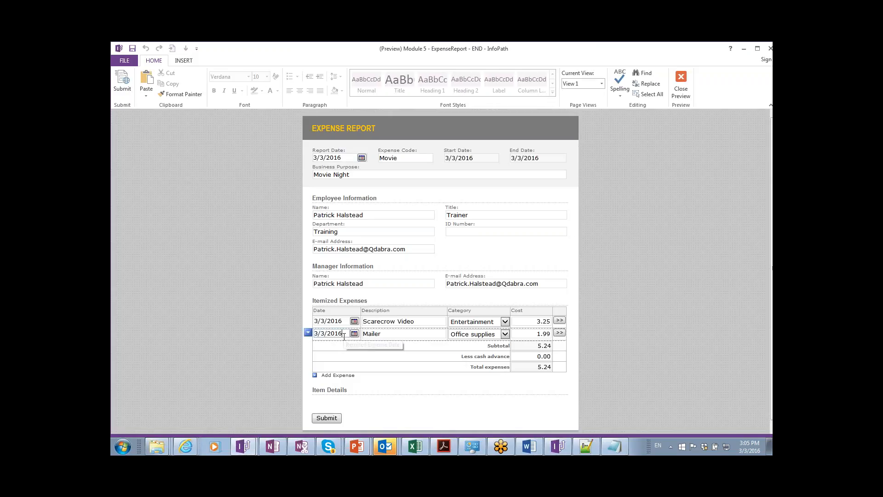
pyautogui.hotkey('ctrl', 'Return')
pyautogui.write('3/3')
pyautogui.press('Tab')
pyautogui.write('Large ')
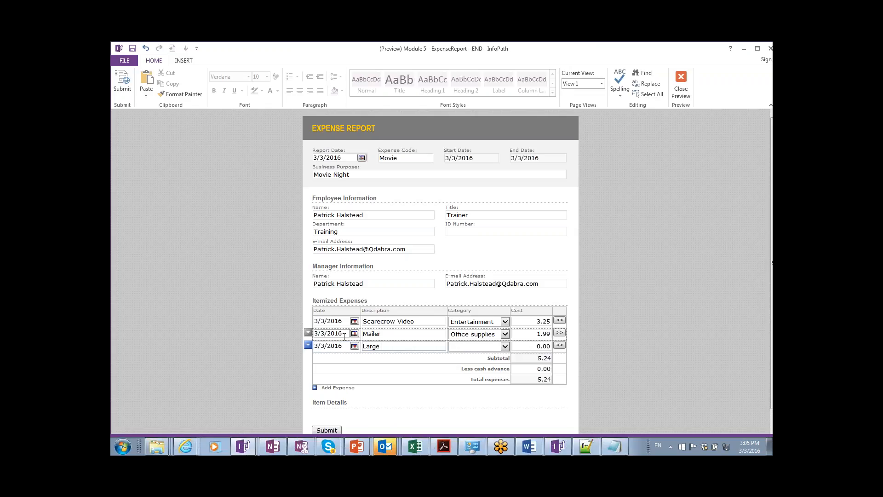
pyautogui.write('Bucket Popcorn')
# Set its category to Meals and cost to 10.00, raising the total to 15.24.
pyautogui.press('Tab')
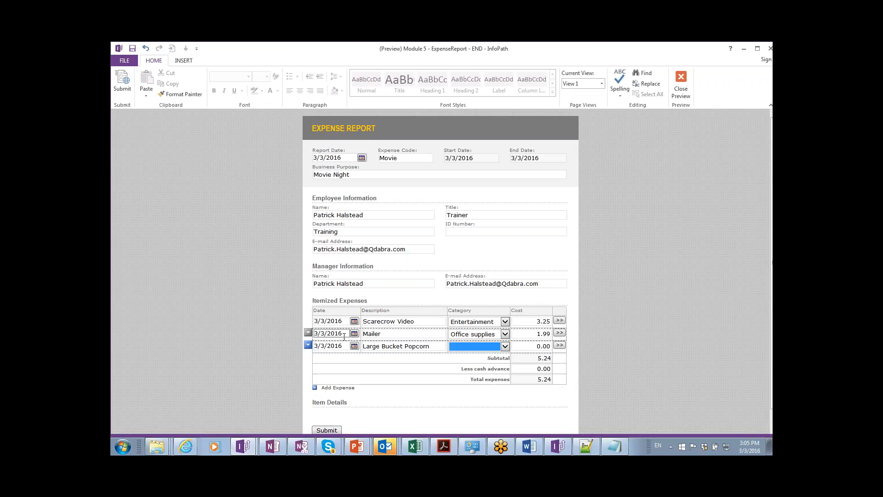
pyautogui.press('m')
pyautogui.press('Tab')
pyautogui.write('10')
pyautogui.press('Tab')
pyautogui.scroll(-1, 349, 336)
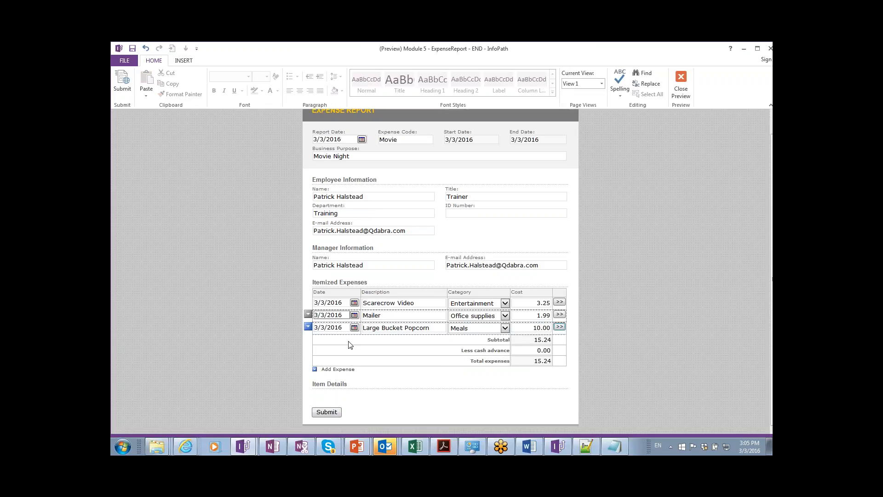
# Submit the 15.24 report, dismiss the data-connection notice and allow the data connection.
pyautogui.click(325, 413)
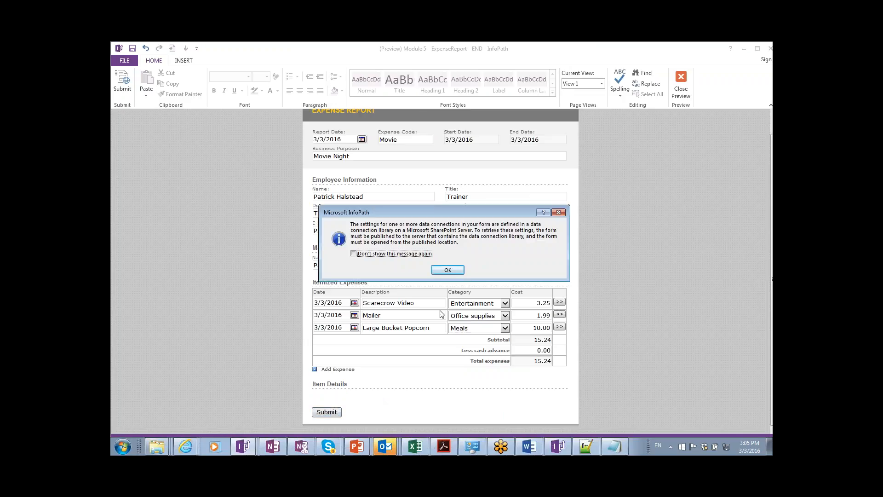
pyautogui.click(453, 271)
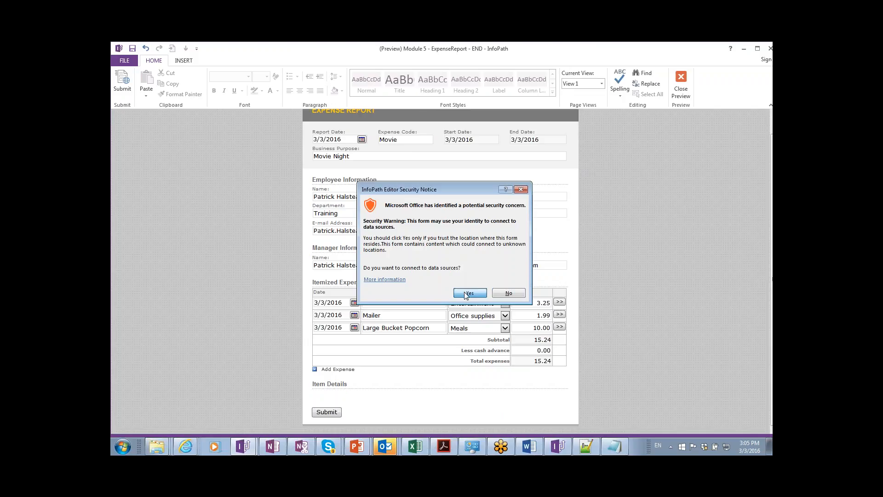
pyautogui.click(465, 293)
pyautogui.click(469, 293)
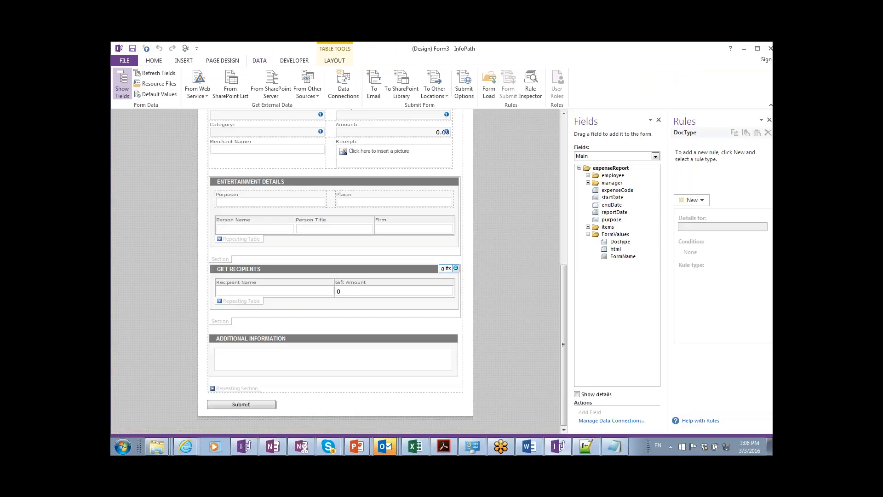
# Open the Movie document from DBXL's Documents list, cancelling the sign-in and older-template prompts.
pyautogui.hotkey('alt', 'Tab')
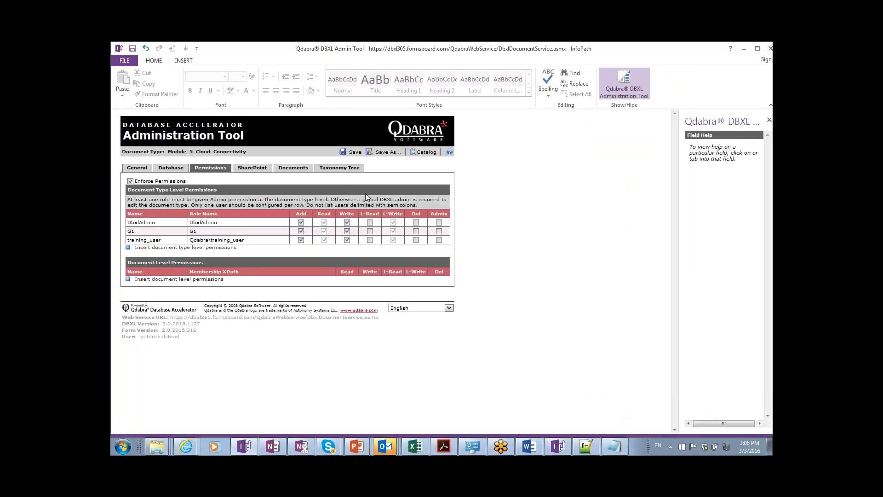
pyautogui.click(290, 169)
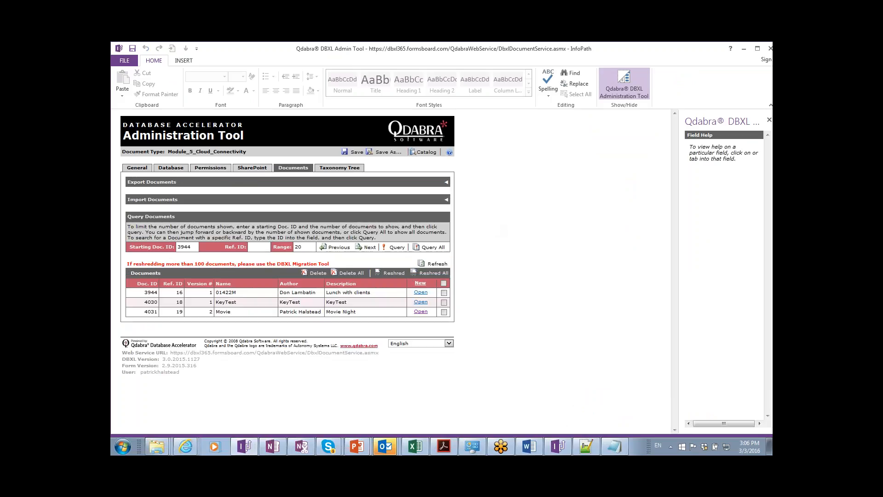
pyautogui.click(422, 313)
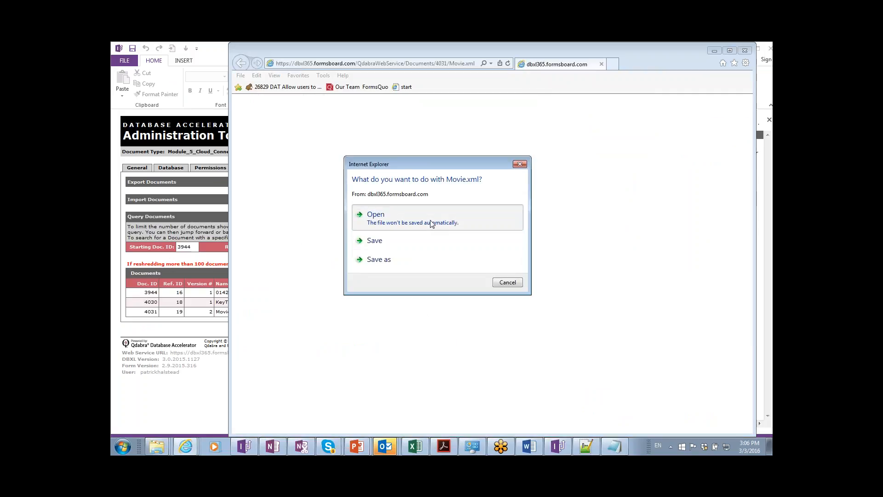
pyautogui.click(431, 224)
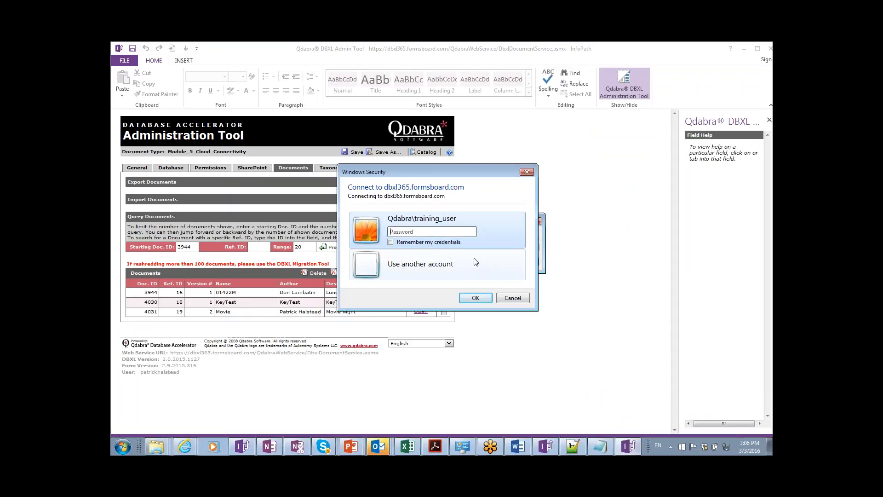
pyautogui.click(515, 299)
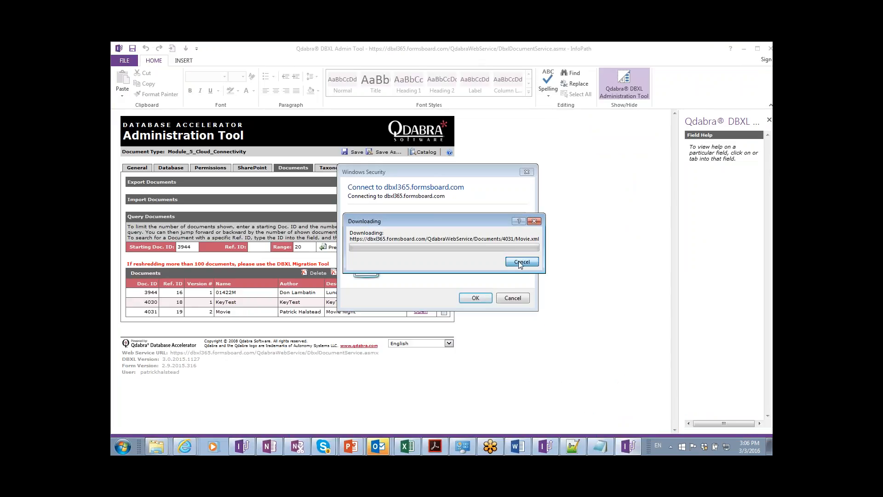
pyautogui.click(512, 299)
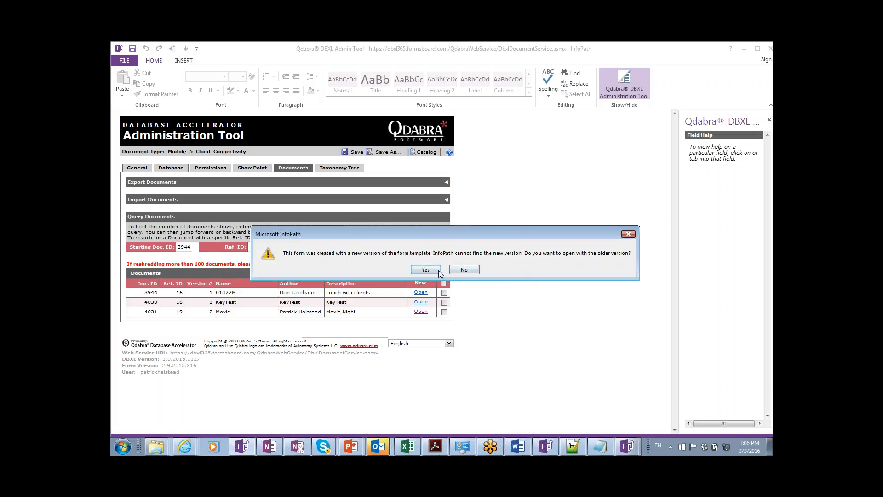
pyautogui.click(463, 269)
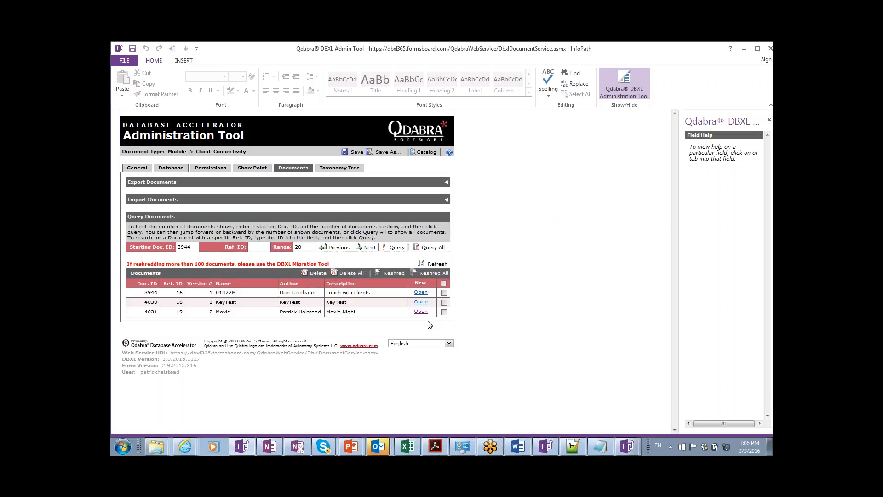
# Save the Movie document as Movie.xml, replacing the existing copy in the Module 5 folder.
pyautogui.click(420, 312)
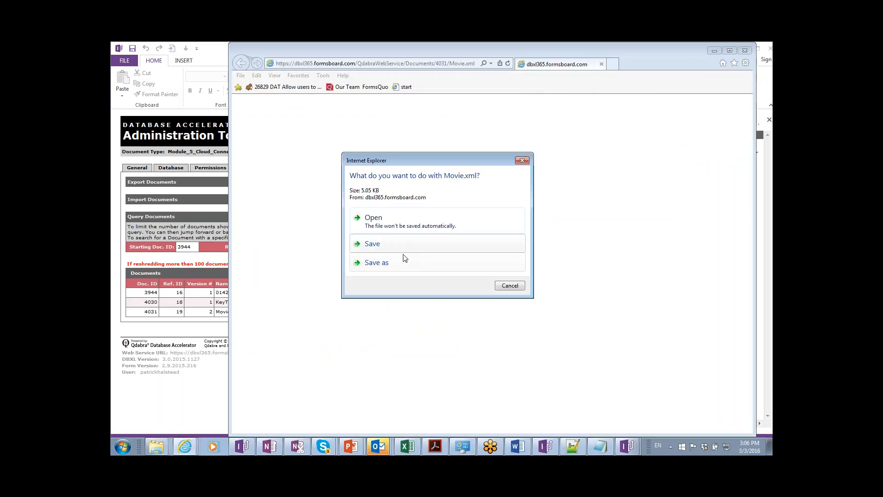
pyautogui.click(401, 263)
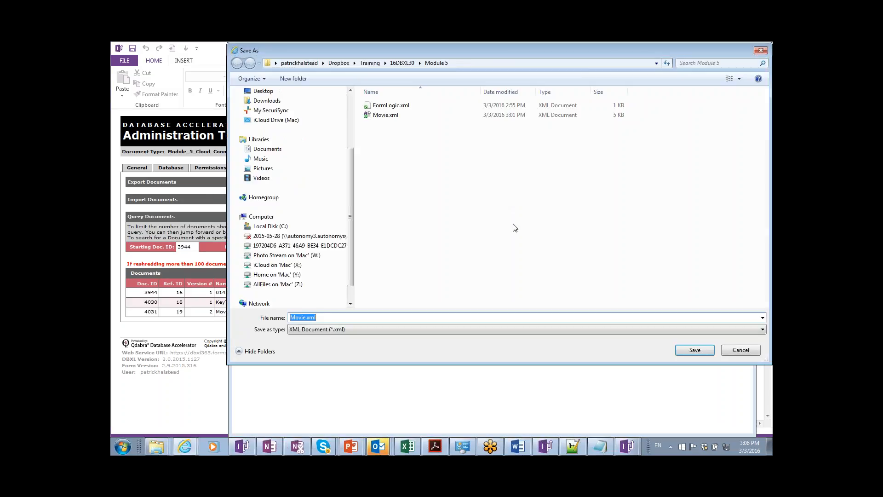
pyautogui.press('Return')
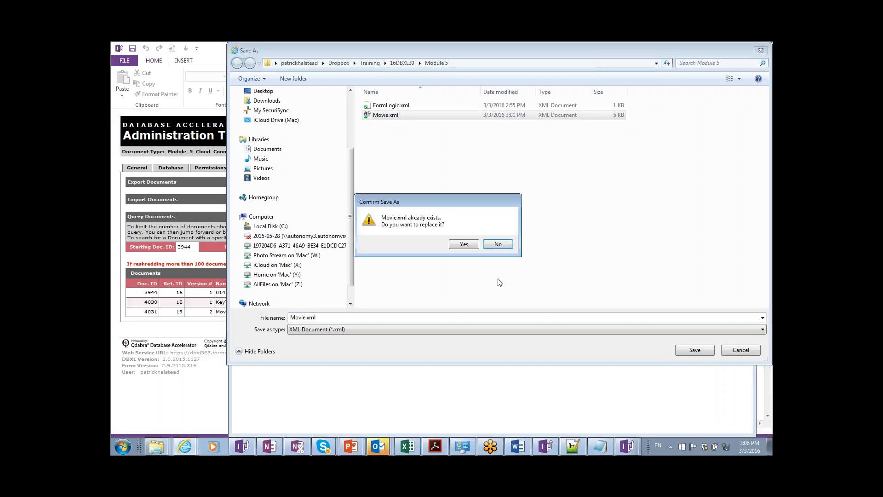
pyautogui.click(466, 244)
pyautogui.hotkey('alt', 'Tab')
pyautogui.hotkey('alt', 'Tab')
pyautogui.hotkey('alt', 'Tab')
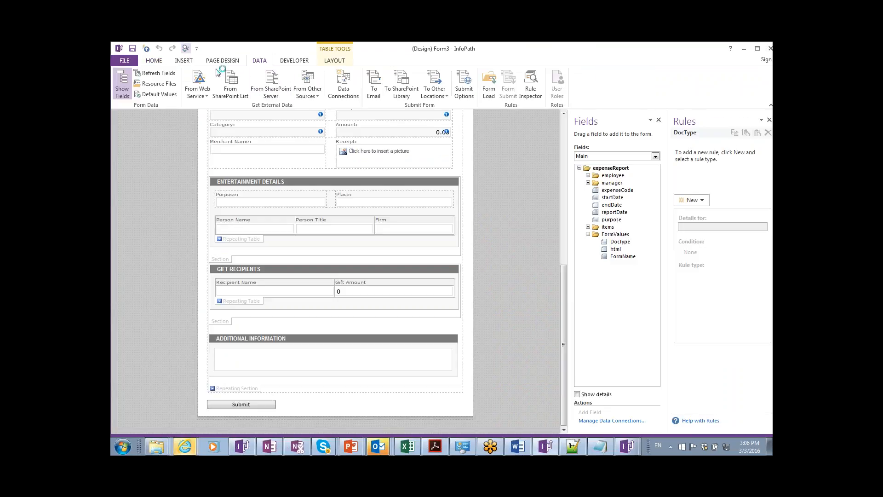
# Close the Movie Night expense report preview and switch to the Word lab guide.
pyautogui.click(231, 88)
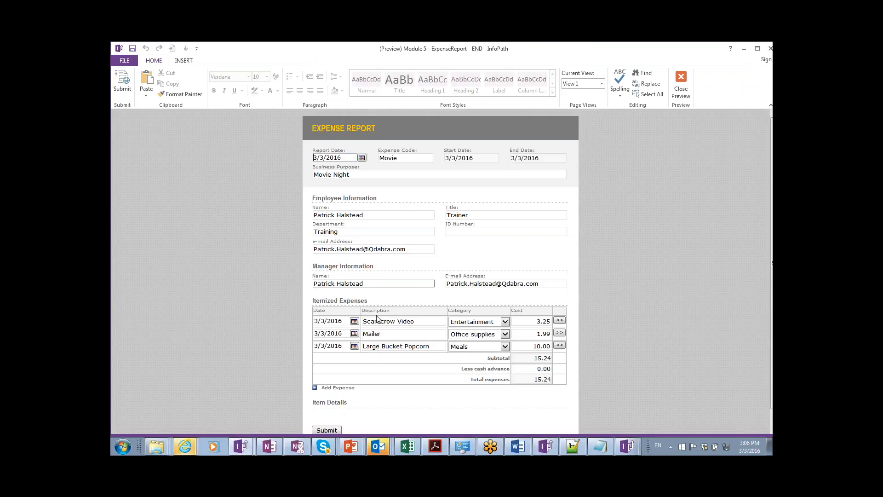
pyautogui.doubleClick(119, 49)
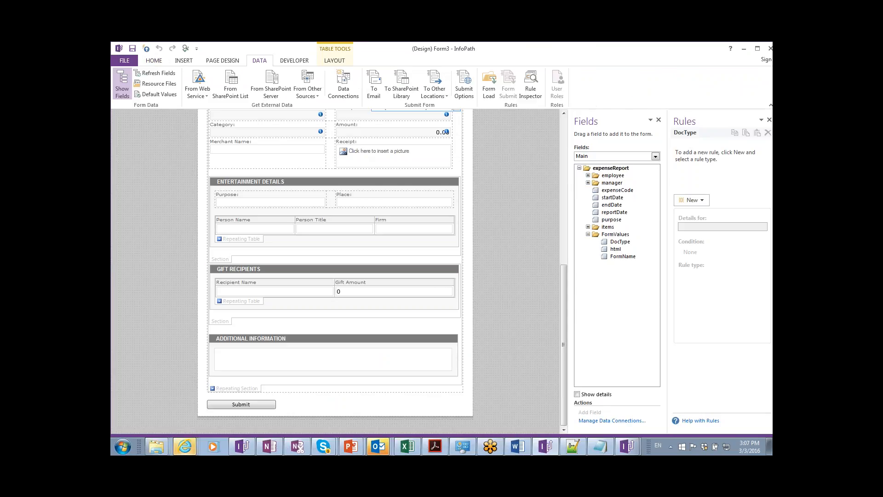
pyautogui.click(757, 55)
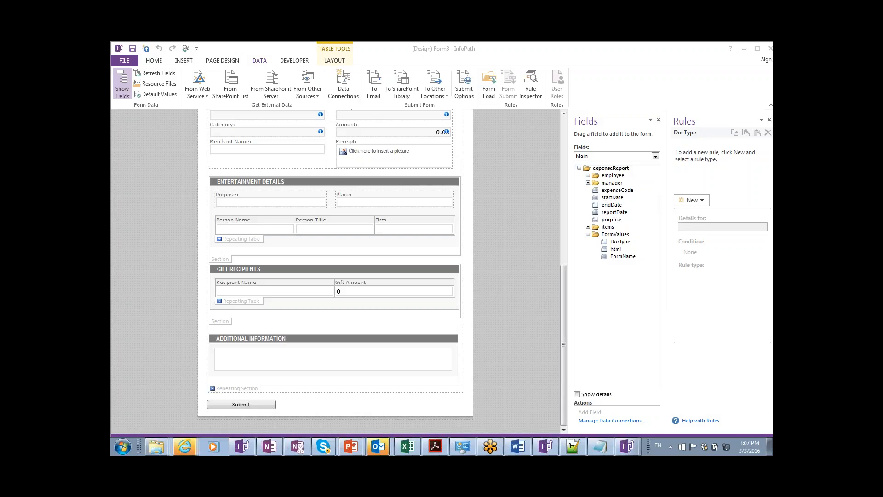
pyautogui.hotkey('alt', 'Tab')
pyautogui.hotkey('alt', 'Tab')
pyautogui.hotkey('alt', 'Tab')
pyautogui.hotkey('alt', 'Tab')
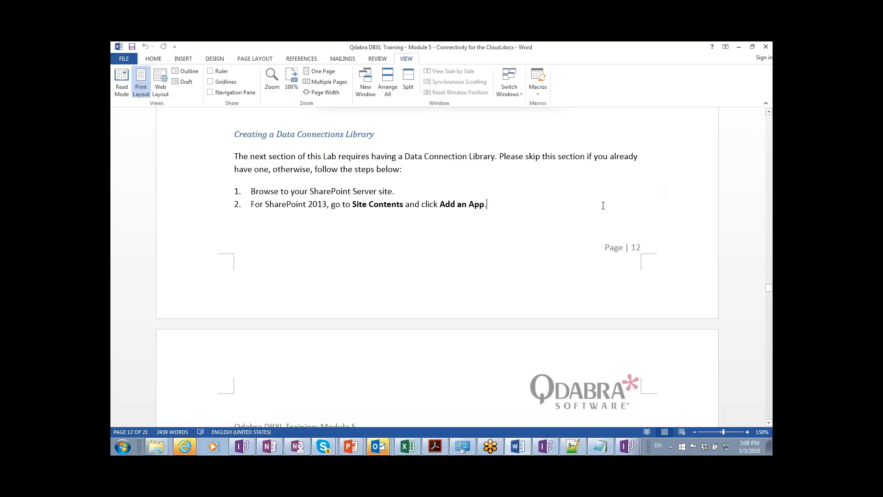
# Switch from the Word lab guide back to the (Design) Form3 InfoPath window.
pyautogui.click(314, 290)
pyautogui.hotkey('alt', 'Tab')
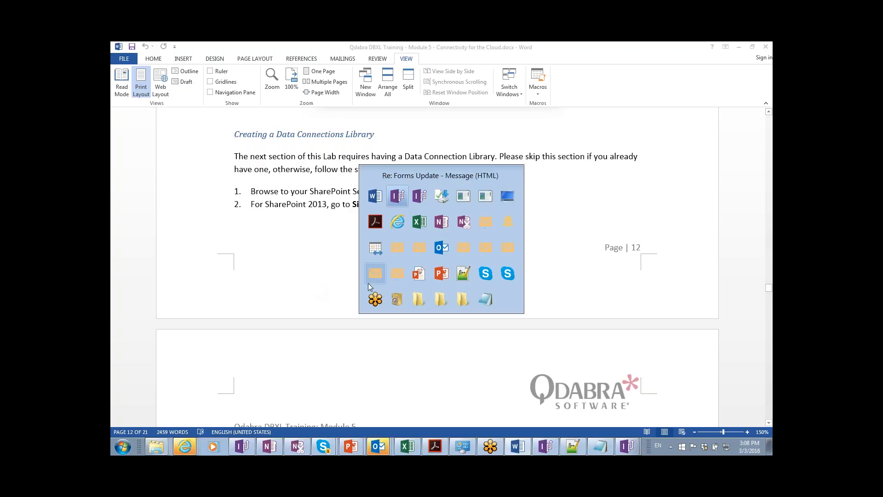
pyautogui.hotkey('alt', 'Tab')
pyautogui.hotkey('alt', 'Tab')
pyautogui.hotkey('alt', 'Tab')
pyautogui.hotkey('alt', 'Tab')
pyautogui.hotkey('alt', 'Tab')
pyautogui.hotkey('alt', 'Tab')
pyautogui.hotkey('alt', 'Tab')
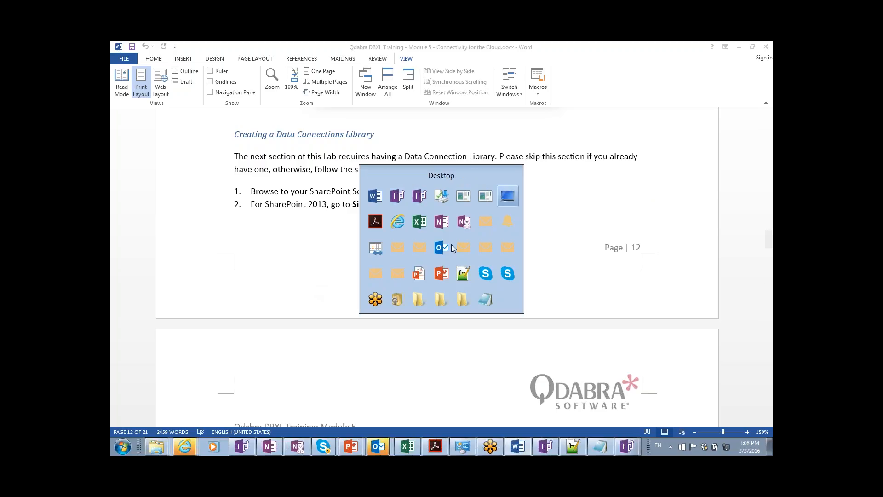
pyautogui.hotkey('alt', 'shift', 'Tab')
pyautogui.hotkey('alt', 'shift', 'Tab')
pyautogui.hotkey('alt', 'shift', 'Tab')
pyautogui.hotkey('alt', 'shift', 'Tab')
pyautogui.hotkey('alt', 'shift', 'Tab')
pyautogui.hotkey('alt', 'shift', 'Tab')
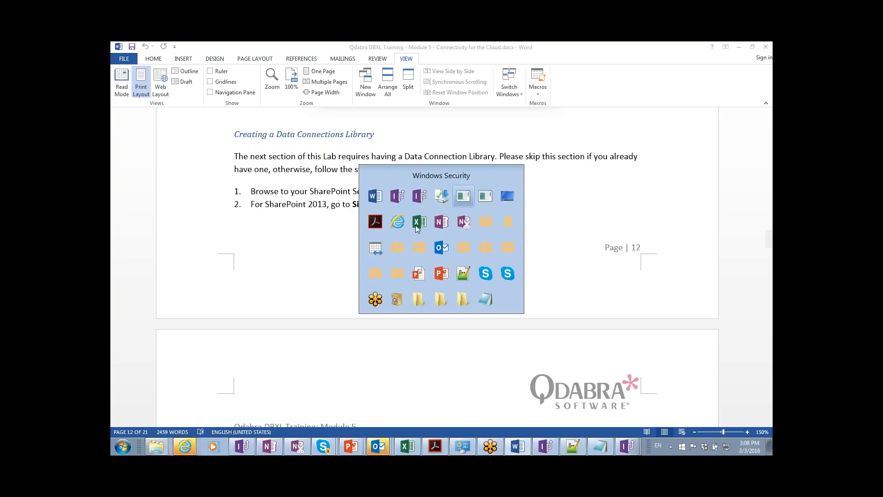
pyautogui.hotkey('alt', 'shift', 'Tab')
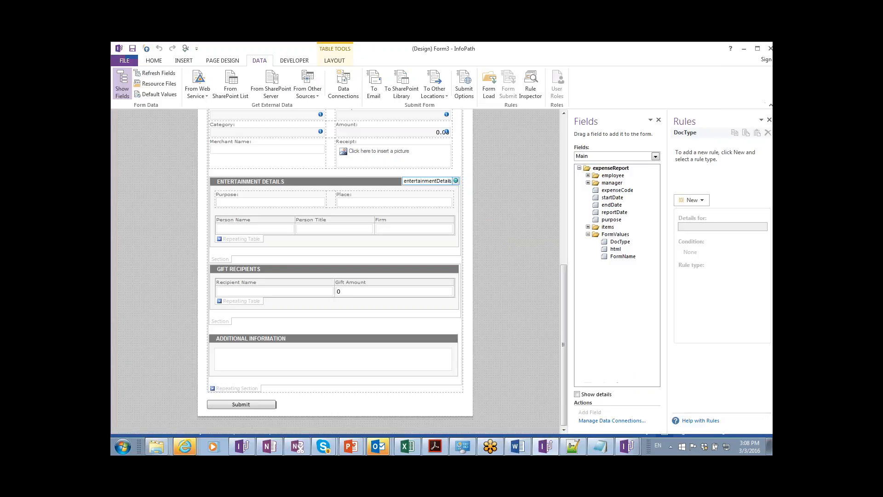
# Quick Publish the form template, agreeing to save it first.
pyautogui.click(127, 61)
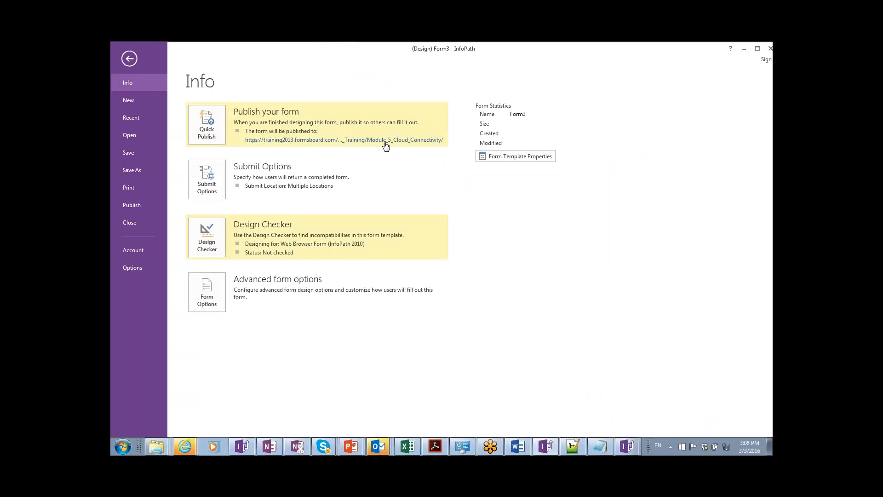
pyautogui.click(208, 139)
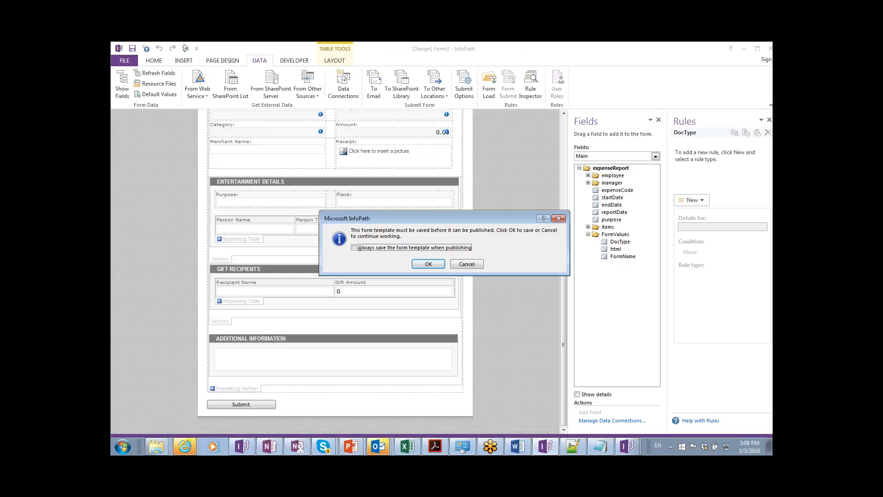
pyautogui.click(425, 265)
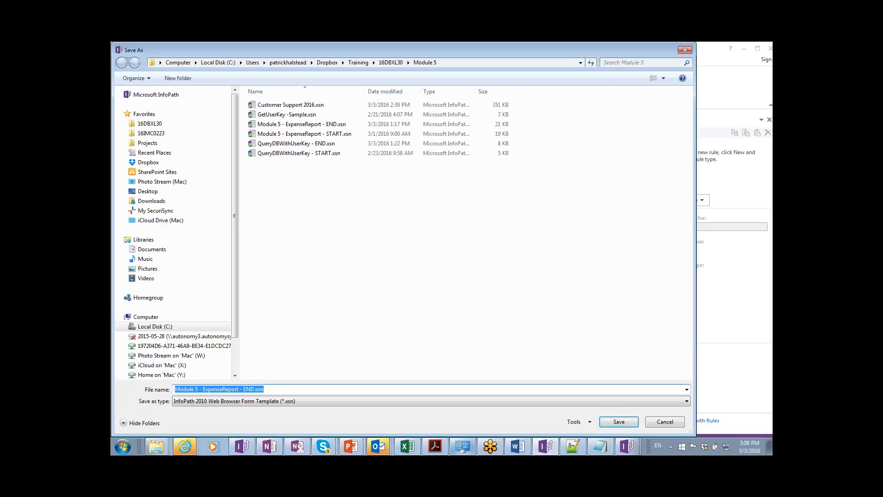
# Overwrite Module 5 - ExpenseReport - END.xsn and open the published form in the browser.
pyautogui.click(616, 422)
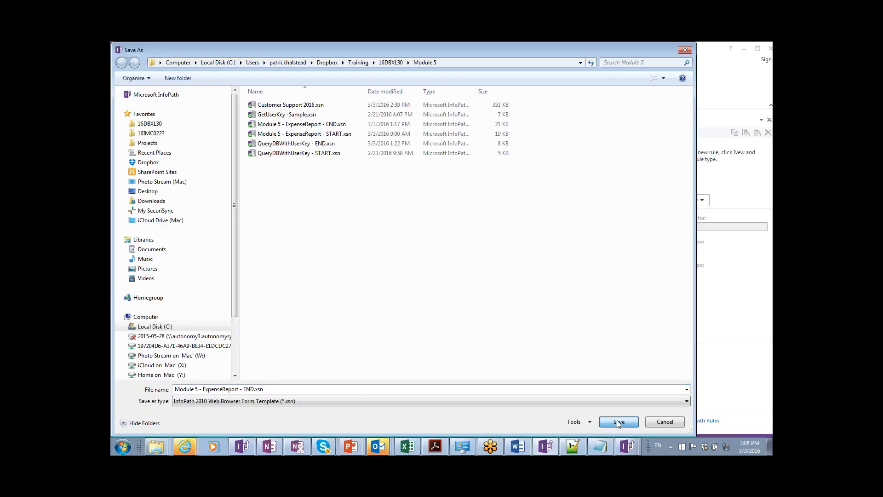
pyautogui.click(622, 422)
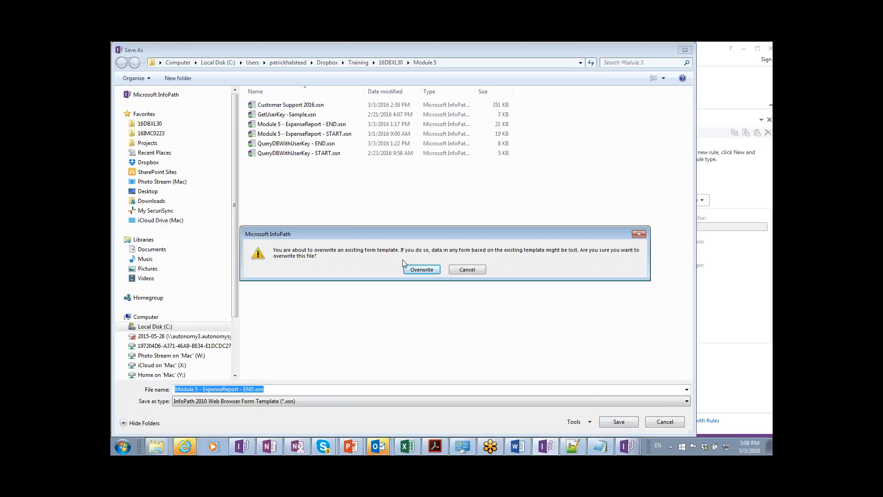
pyautogui.click(408, 271)
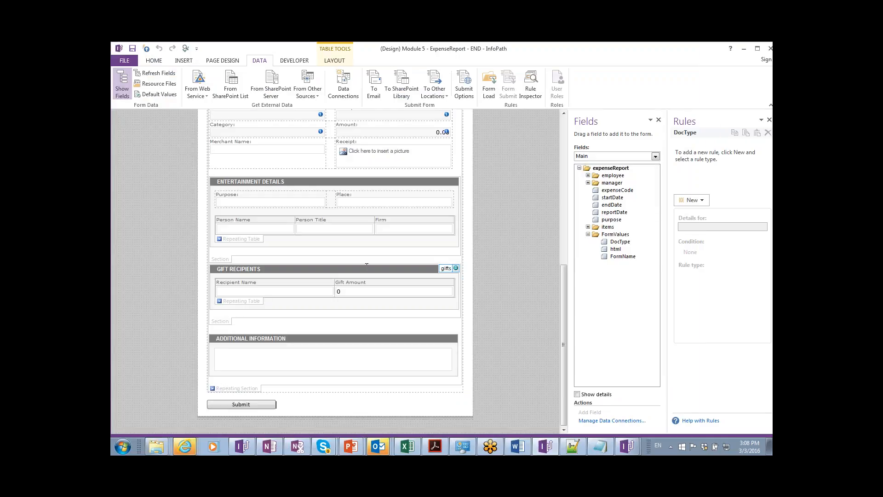
pyautogui.click(333, 246)
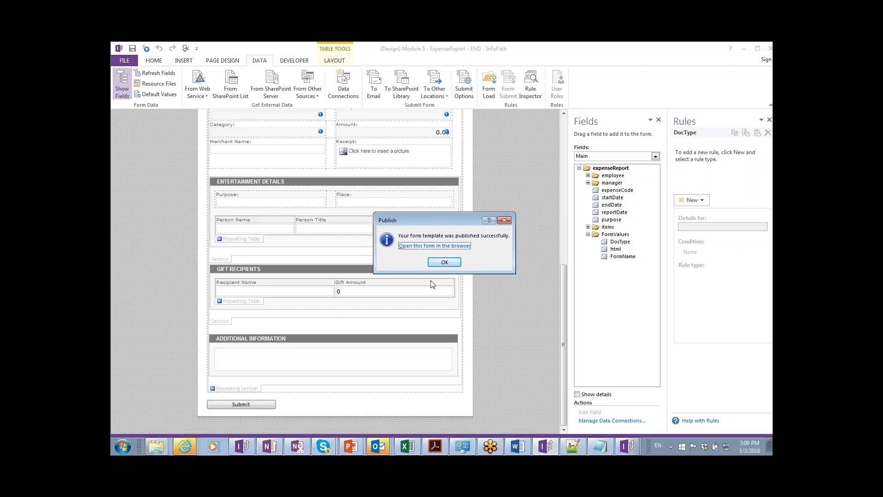
pyautogui.click(451, 246)
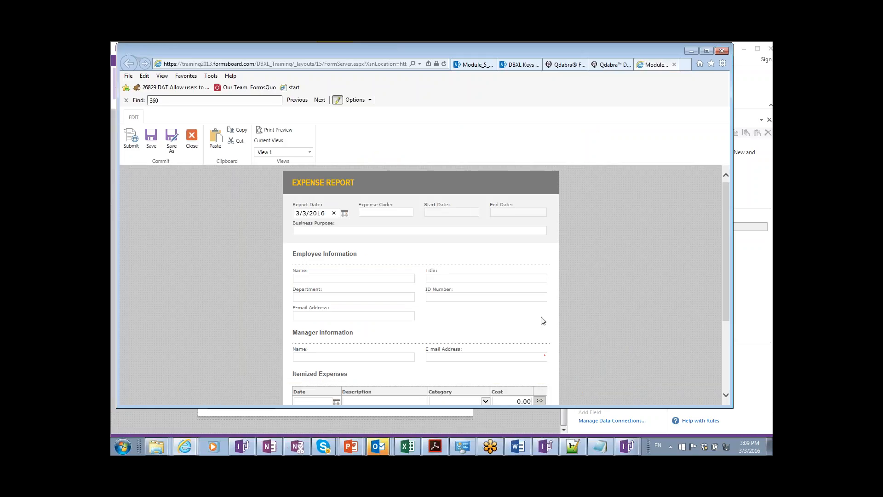
# Title the report 'Customer Love' and enter 'Customer' as the expense code.
pyautogui.scroll(-1, 542, 320)
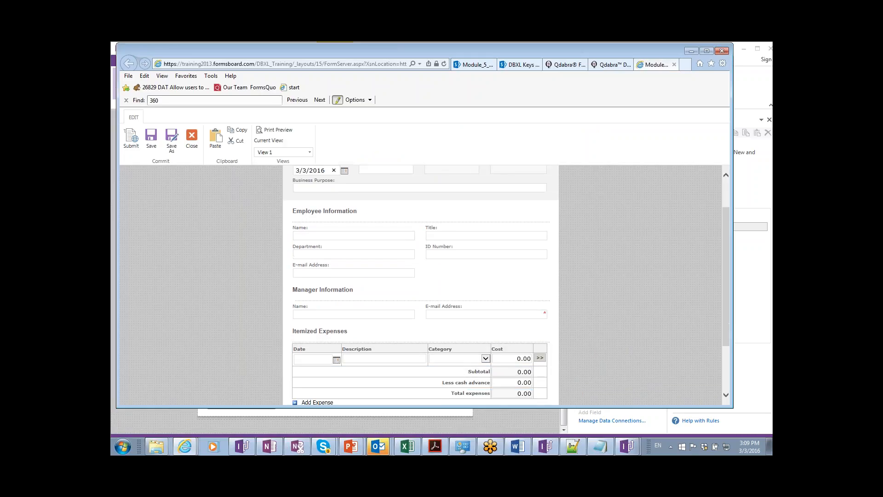
pyautogui.scroll(1, 443, 263)
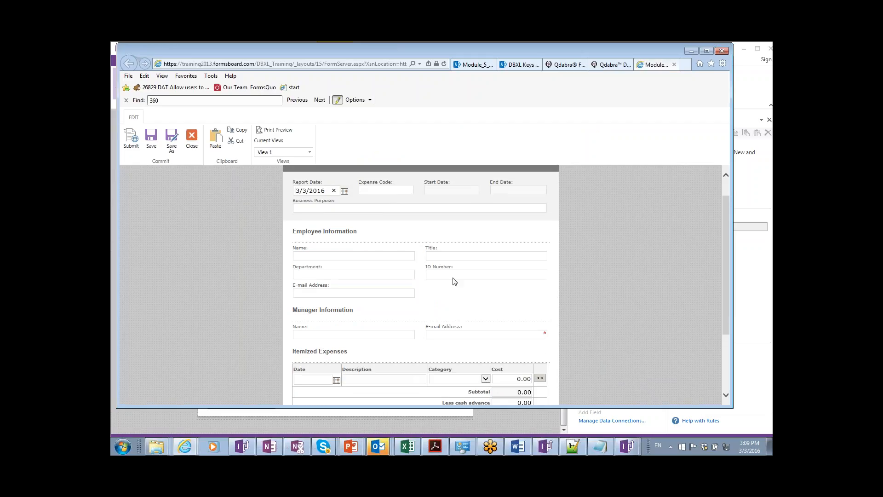
pyautogui.scroll(1, 413, 254)
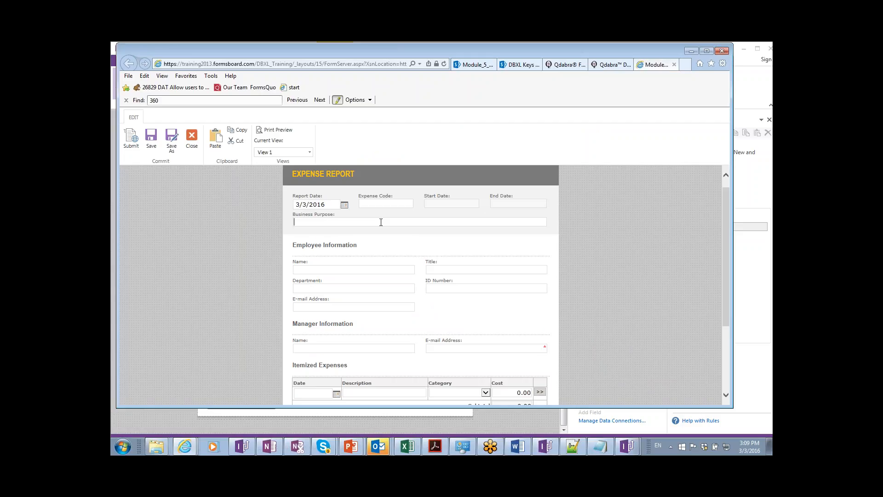
pyautogui.write('Customer Love')
pyautogui.click(404, 203)
pyautogui.write('Customer')
pyautogui.press('Tab')
# Fill in the employee's name and e-mail, plus the manager's name and e-mail.
pyautogui.click(379, 270)
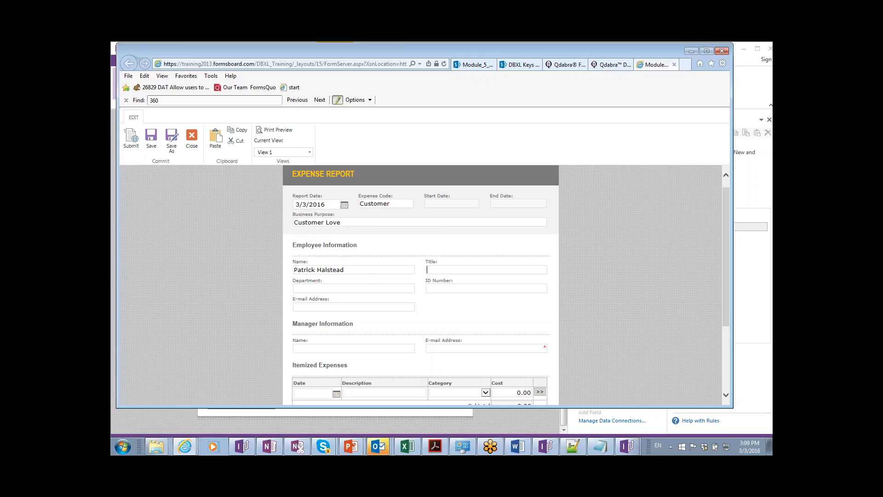
pyautogui.write('Trainer')
pyautogui.write('Training')
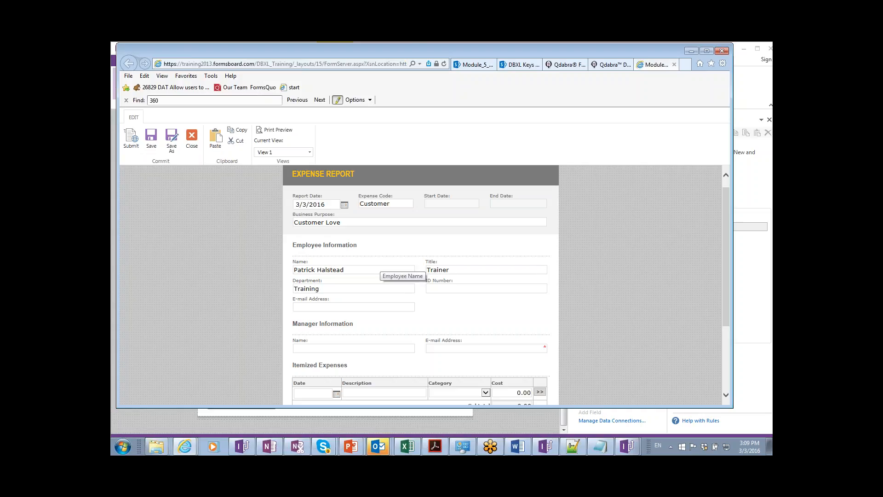
pyautogui.scroll(-1, 387, 307)
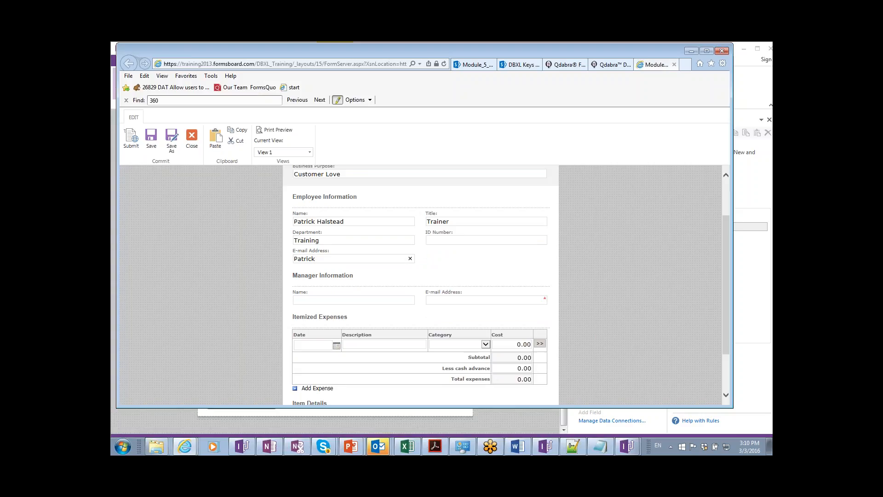
pyautogui.hotkey('ctrl', 'a')
pyautogui.hotkey('ctrl', 'c')
pyautogui.press('Tab')
pyautogui.write('Patrick')
pyautogui.press('Tab')
pyautogui.hotkey('ctrl', 'v')
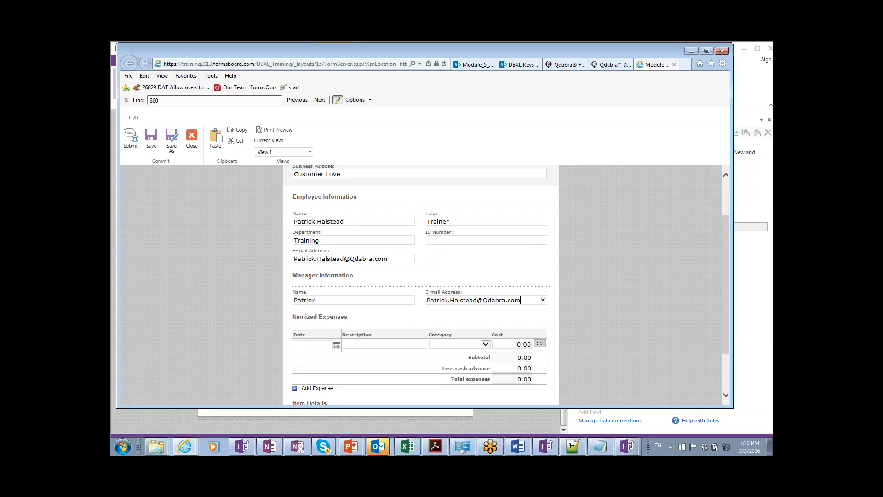
# Start the first expense row with date 3/3/2016 and description Ice Cream.
pyautogui.click(348, 347)
pyautogui.click(336, 346)
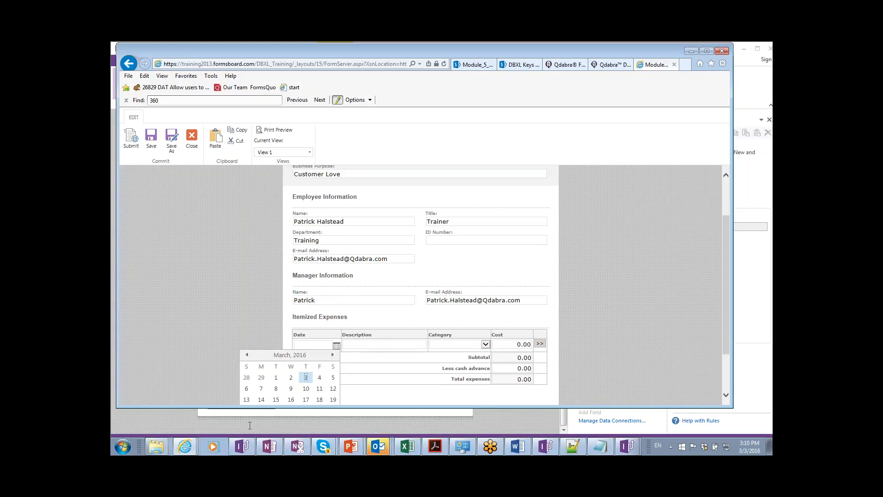
pyautogui.click(306, 379)
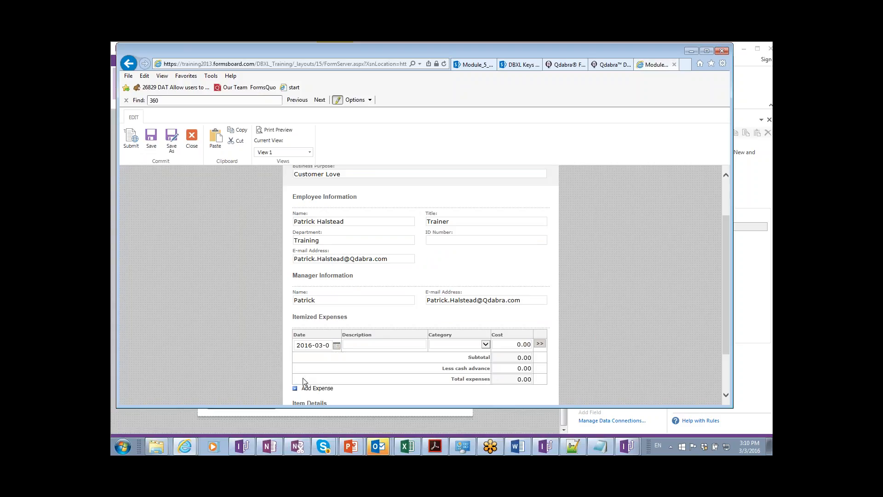
pyautogui.click(383, 342)
pyautogui.write('Ice Cream')
# Set its category to Entertainment and cost to 23.00, then submit the report.
pyautogui.press('Tab')
pyautogui.press('e')
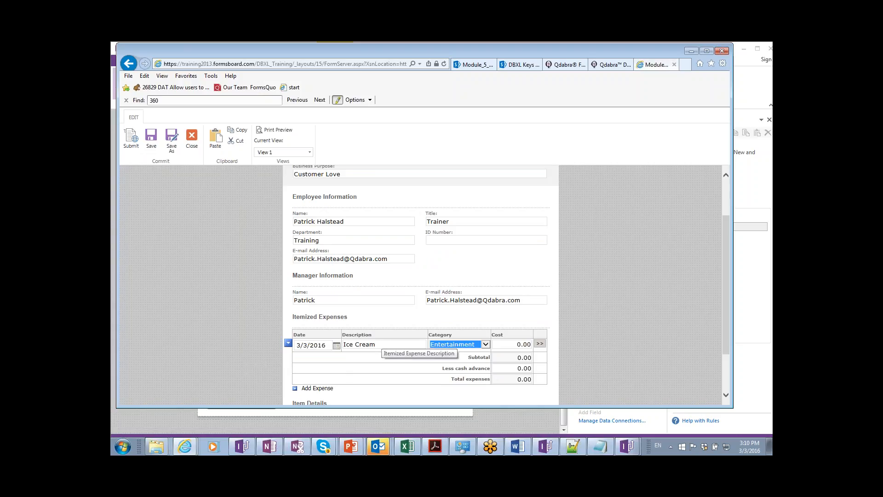
pyautogui.press('f')
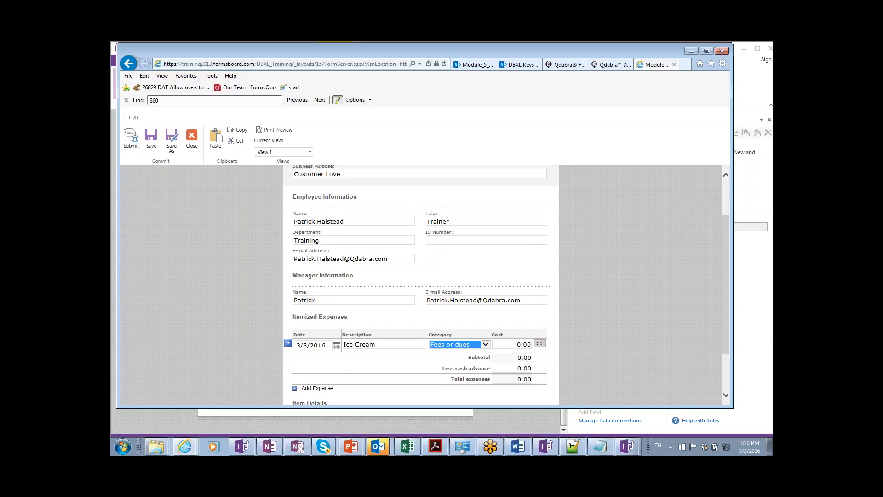
pyautogui.press('Tab')
pyautogui.hotkey('shift', 'Tab')
pyautogui.press('e')
pyautogui.press('Tab')
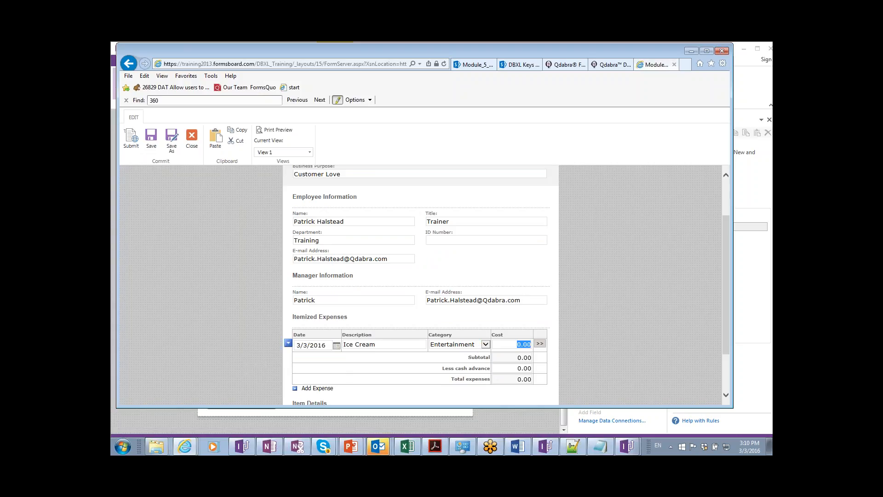
pyautogui.write('23')
pyautogui.press('Tab')
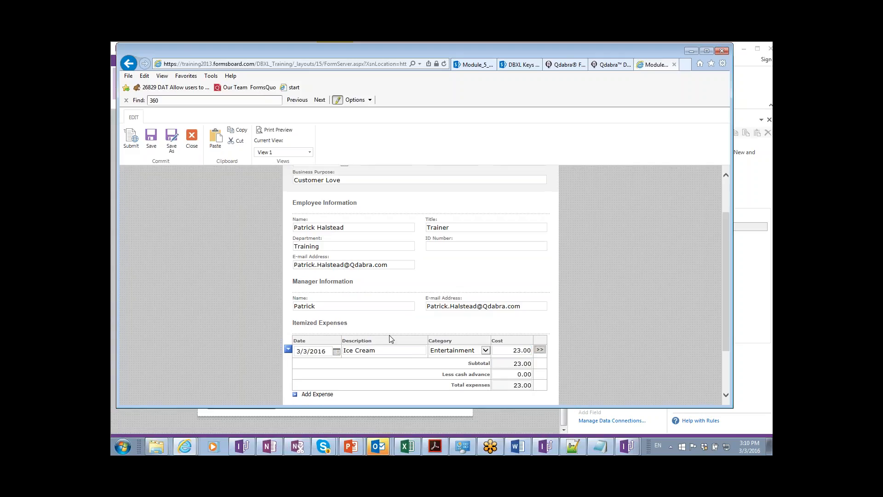
pyautogui.scroll(-2, 387, 341)
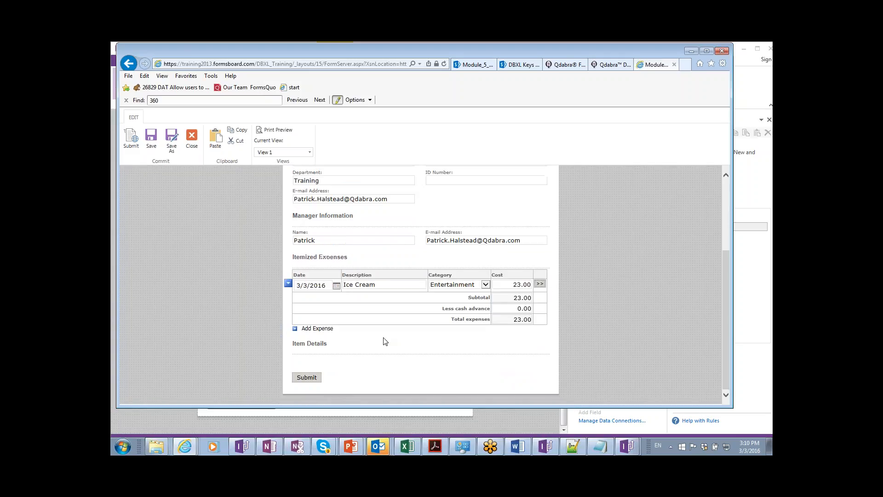
pyautogui.click(308, 379)
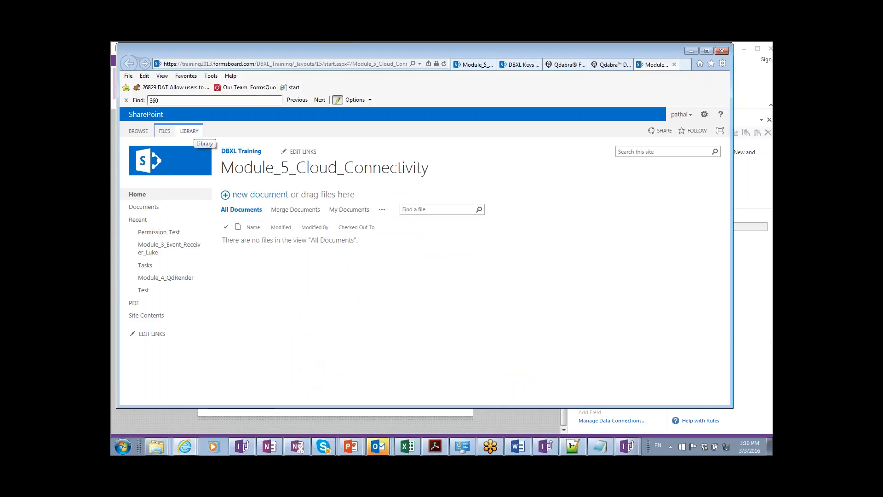
# Open Module_5_Cloud_Connectivity's Library Settings > DBXL Settings and inspect the empty DBXL URL field.
pyautogui.click(189, 132)
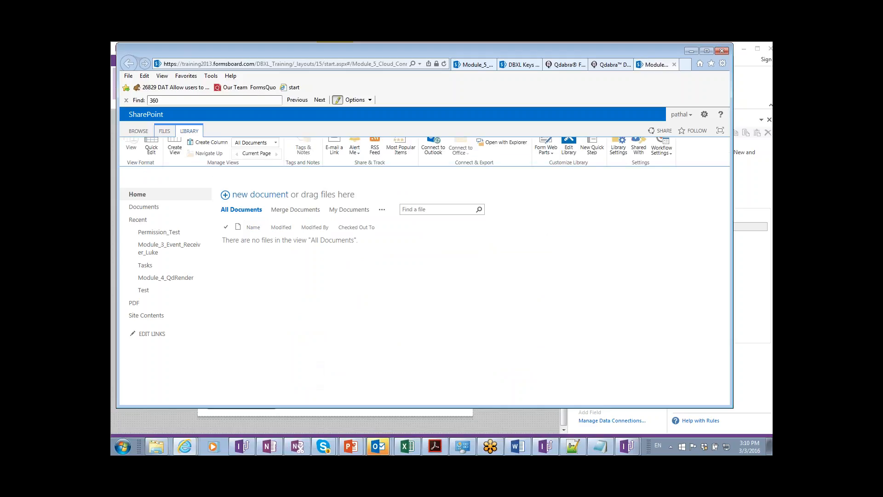
pyautogui.click(618, 160)
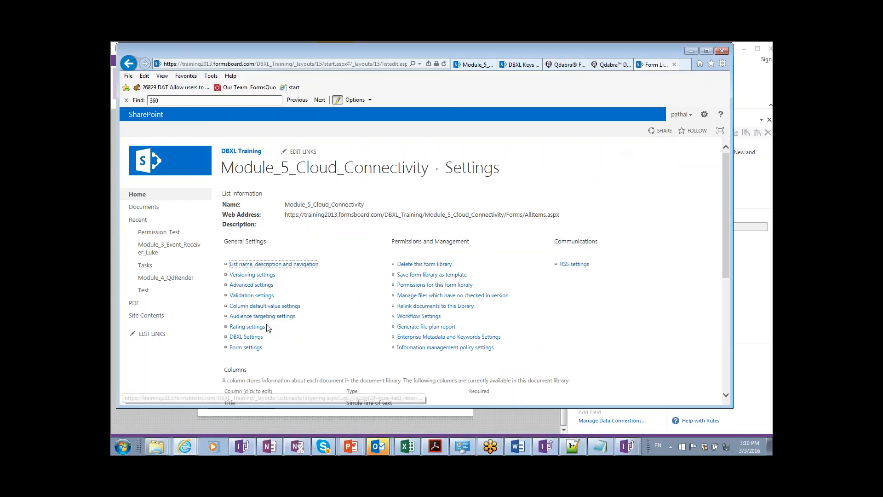
pyautogui.click(247, 337)
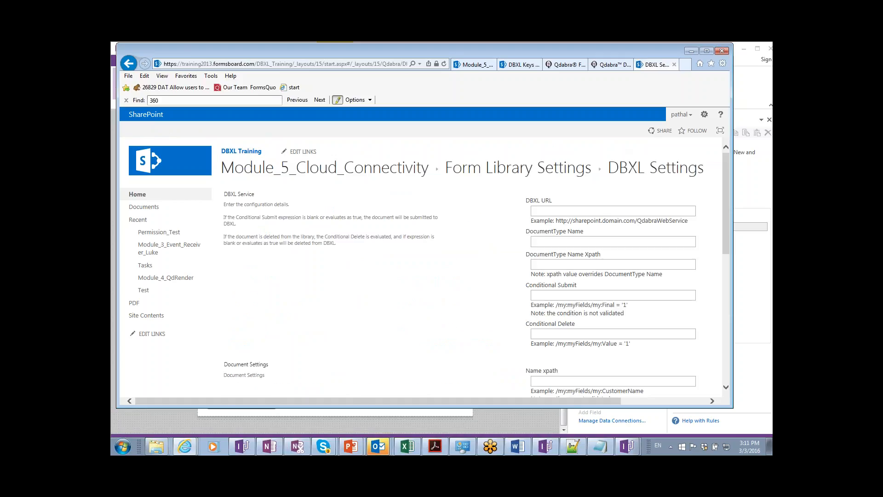
pyautogui.click(573, 212)
pyautogui.hotkey('alt', 'Tab')
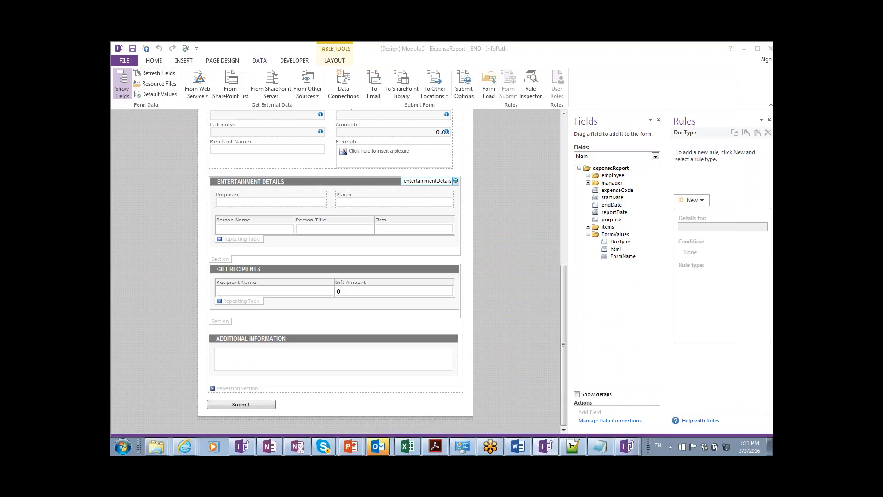
pyautogui.hotkey('alt', 'Tab')
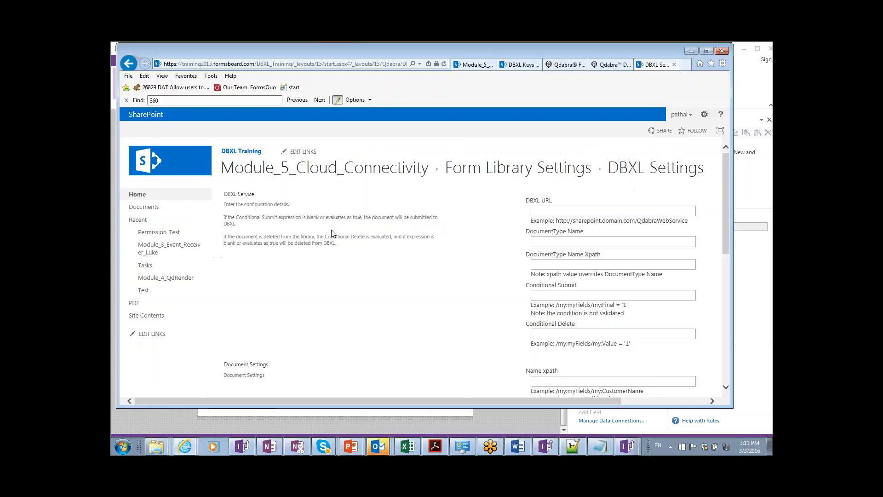
# Open the other Module 3 event receiver library and bring up its DBXL Settings.
pyautogui.click(159, 252)
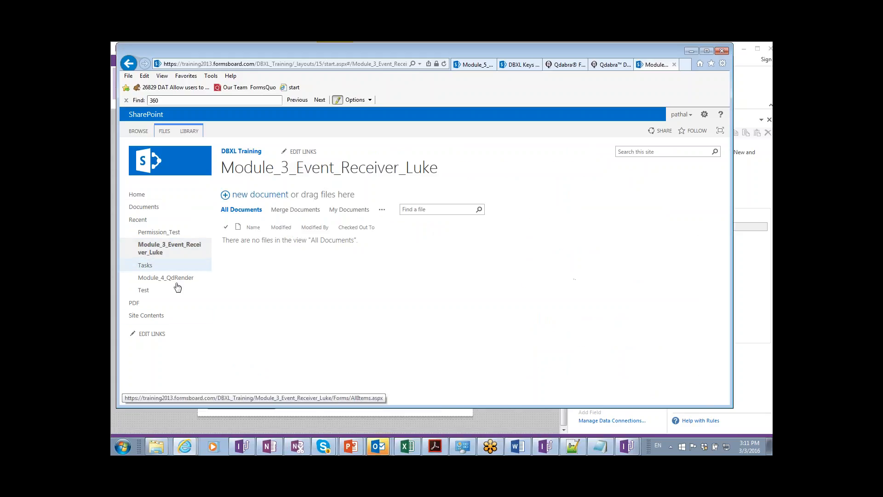
pyautogui.click(189, 131)
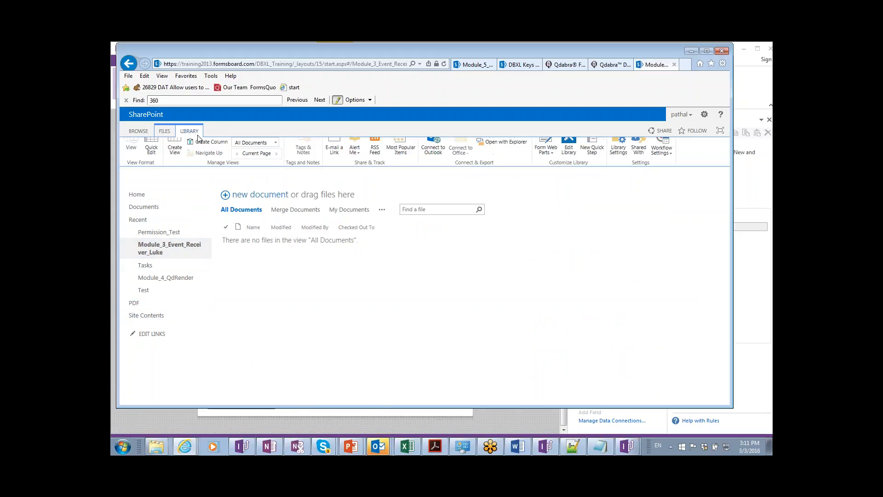
pyautogui.click(613, 160)
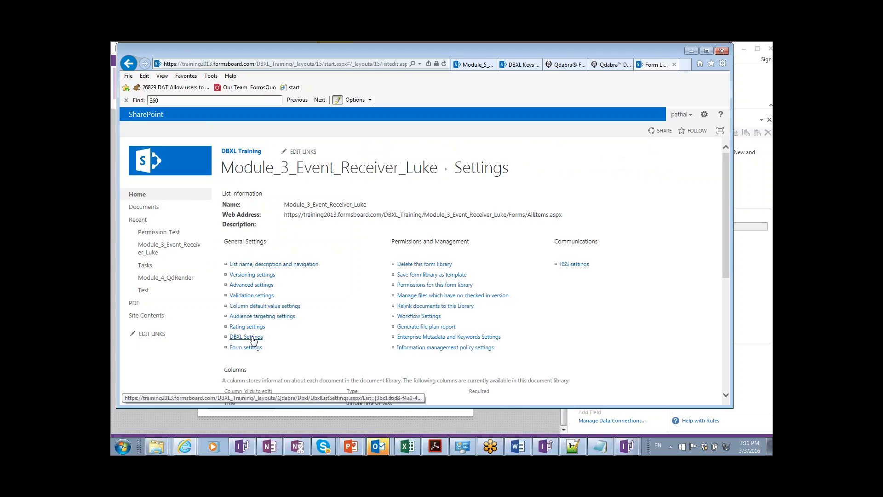
pyautogui.click(247, 336)
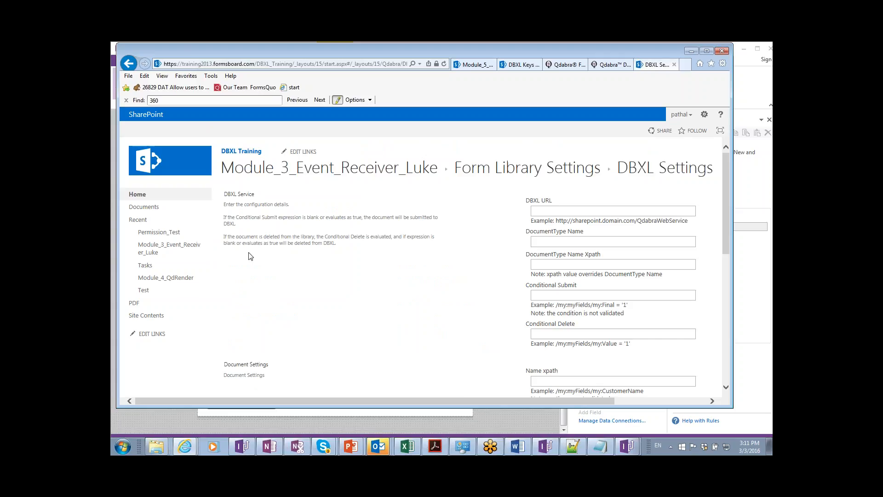
# Open the Module_3_Event_Receiver library from the site's contents.
pyautogui.click(146, 317)
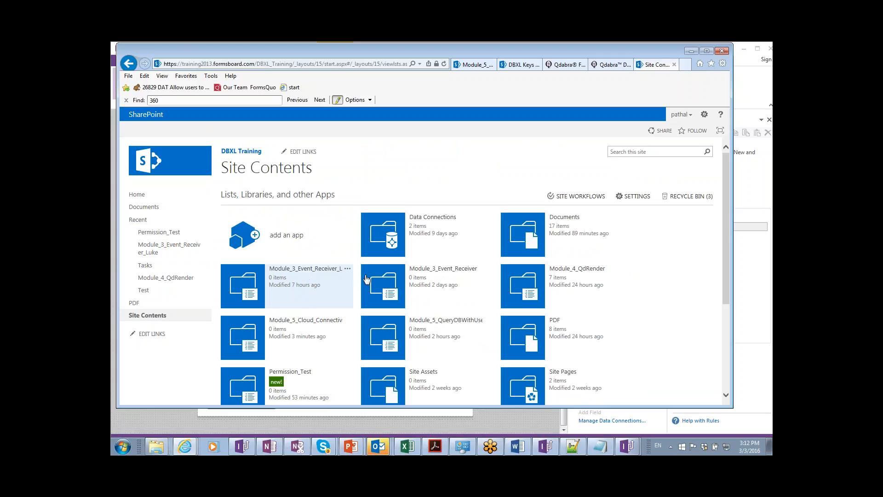
pyautogui.click(488, 268)
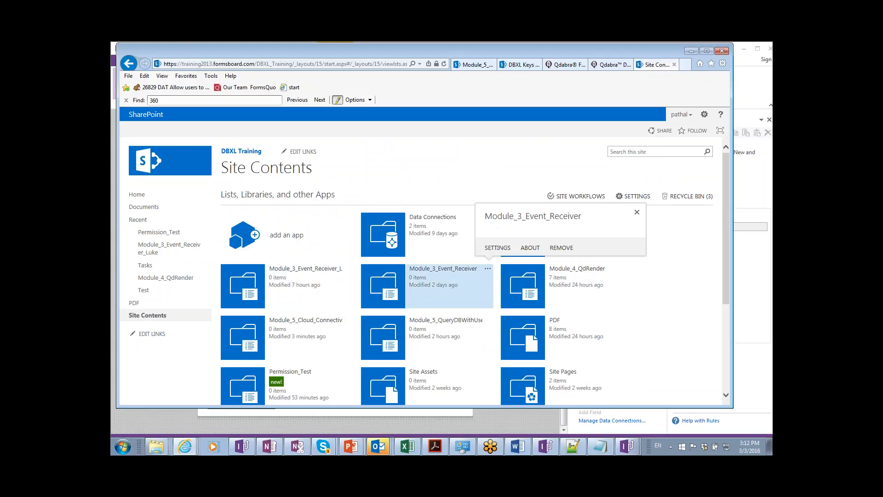
pyautogui.click(439, 274)
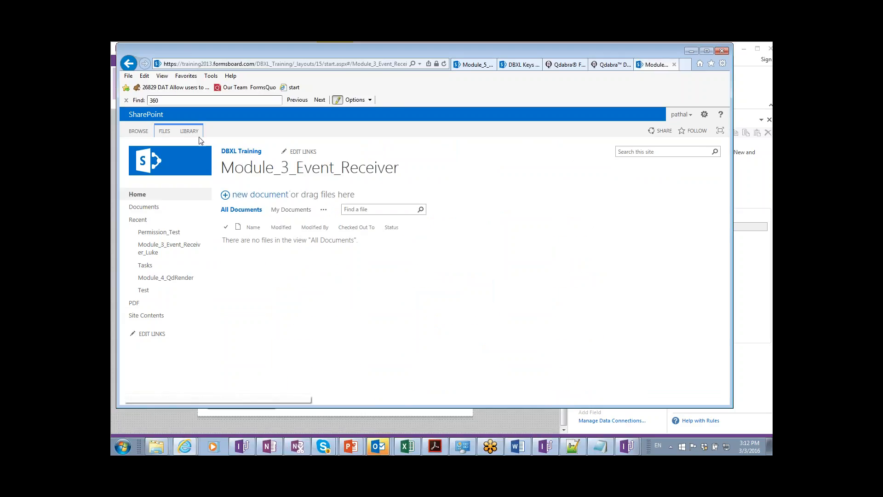
# Show the library's commands, then return from SharePoint Designer to the browser's library settings.
pyautogui.click(193, 131)
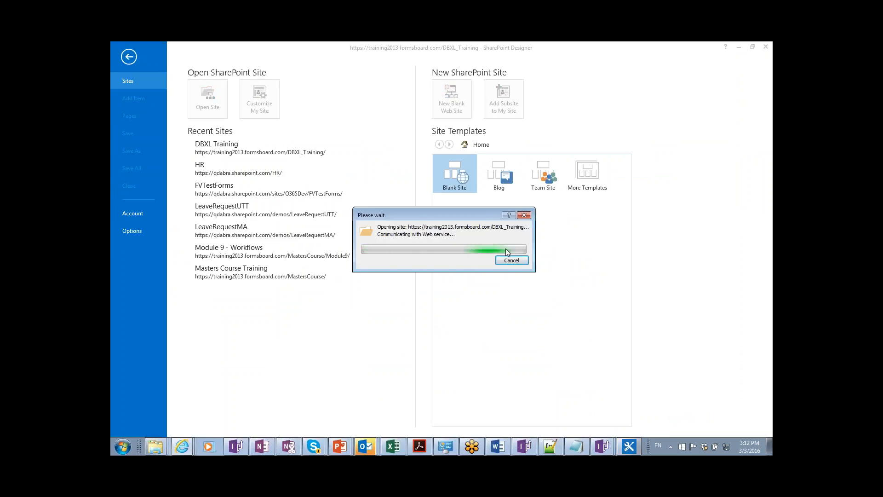
pyautogui.hotkey('alt', 'Tab')
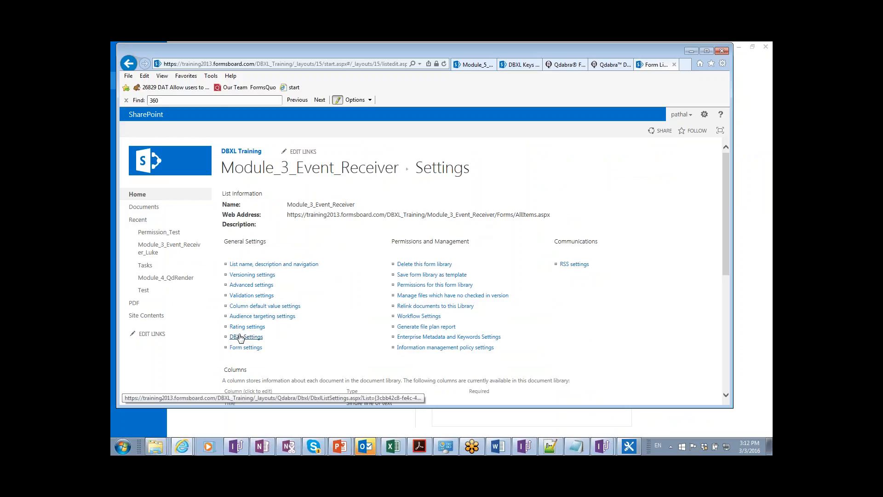
# Open Module_3_Event_Receiver's DBXL Settings, select the DBXL URL, and review the xpath and Secure Store fields.
pyautogui.click(239, 338)
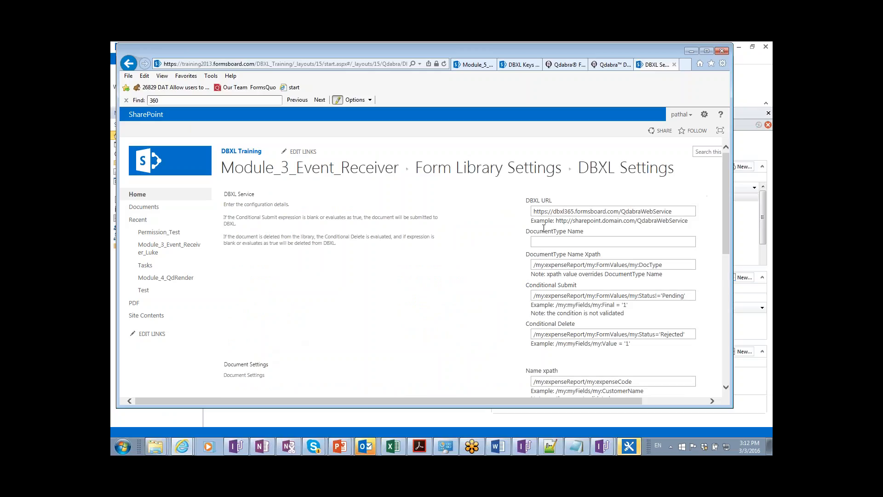
pyautogui.moveTo(533, 212); pyautogui.dragTo(672, 211)
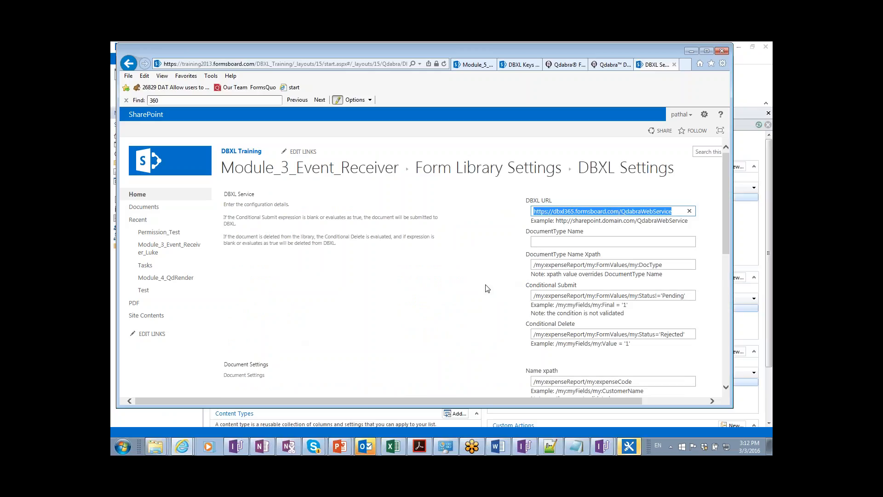
pyautogui.scroll(-1, 487, 286)
pyautogui.scroll(-4, 487, 288)
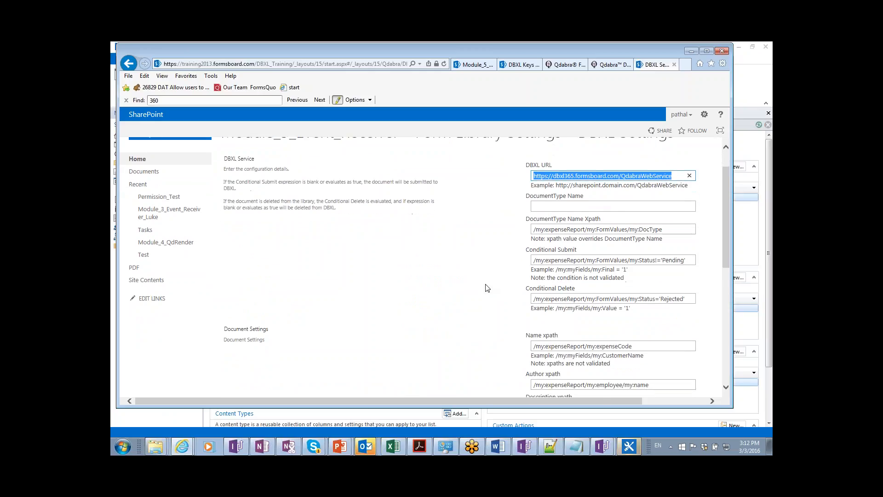
pyautogui.scroll(-4, 487, 288)
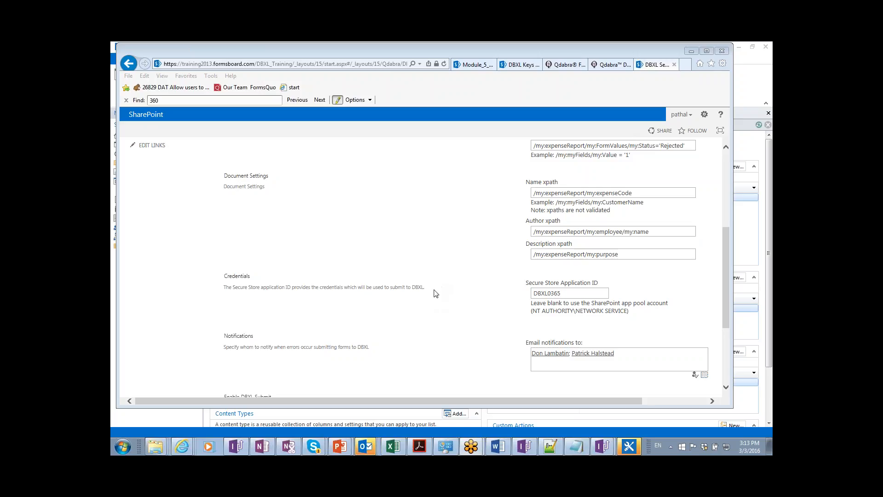
pyautogui.click(427, 300)
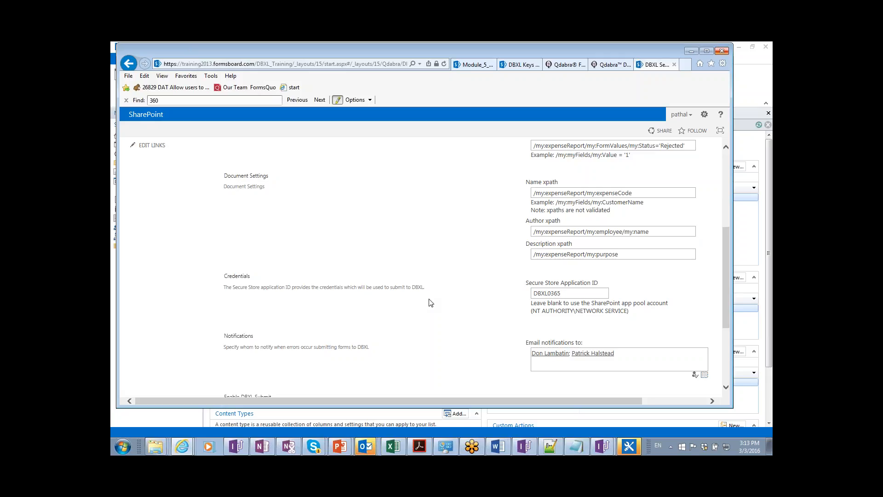
pyautogui.click(766, 296)
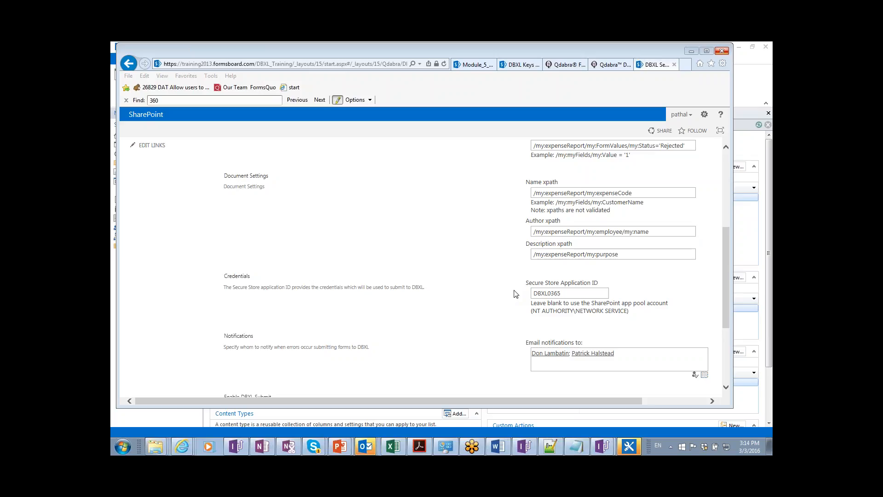
pyautogui.click(130, 64)
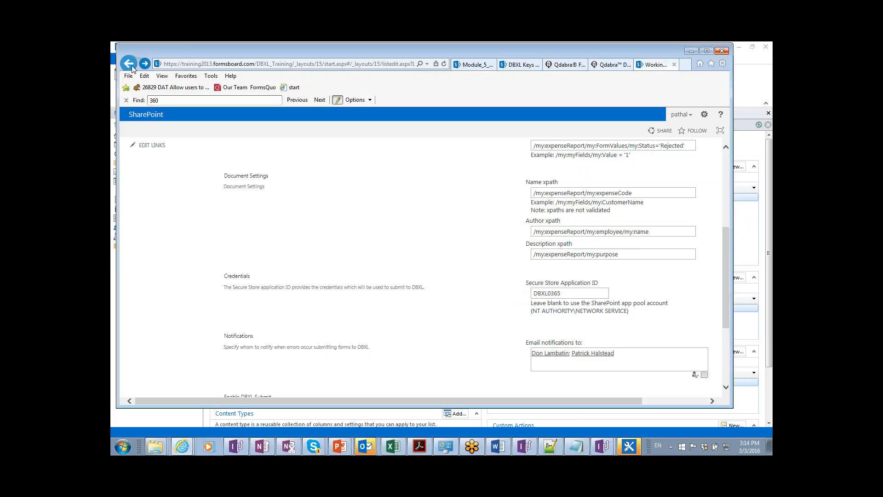
# Return to Site Contents, open Module_5_Cloud_Connectivity, and bring up its Library Settings > DBXL Settings.
pyautogui.click(130, 65)
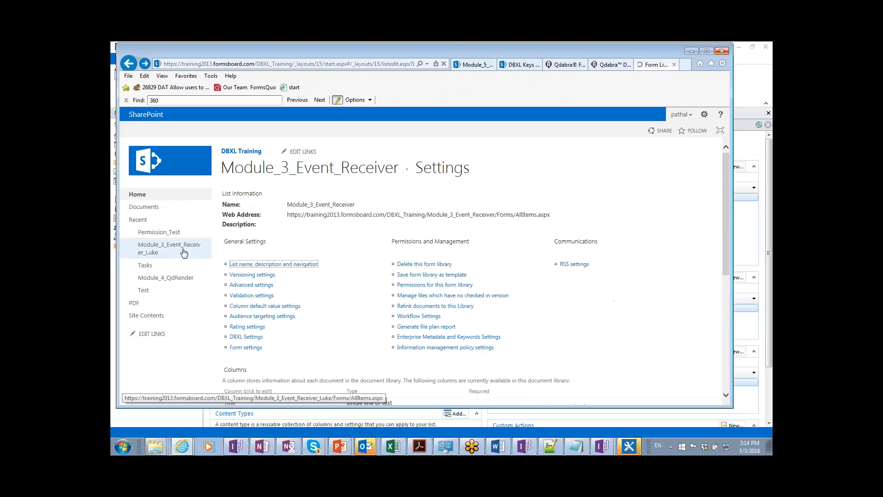
pyautogui.click(157, 319)
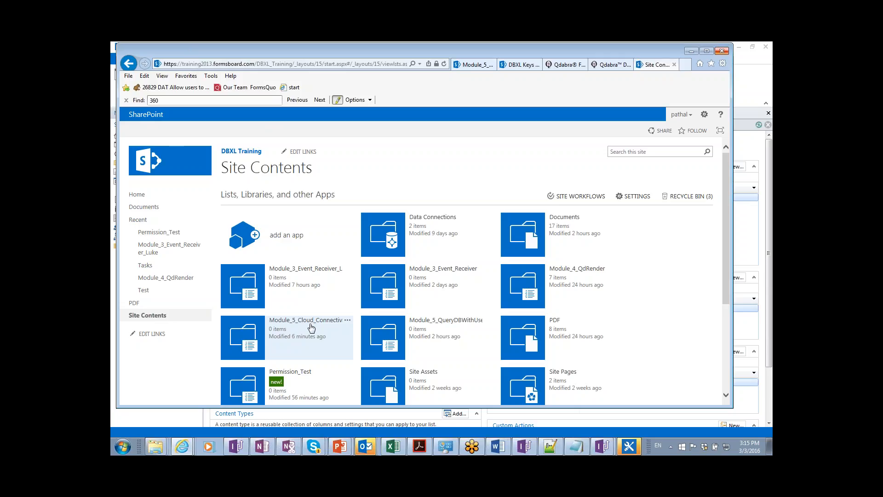
pyautogui.click(302, 324)
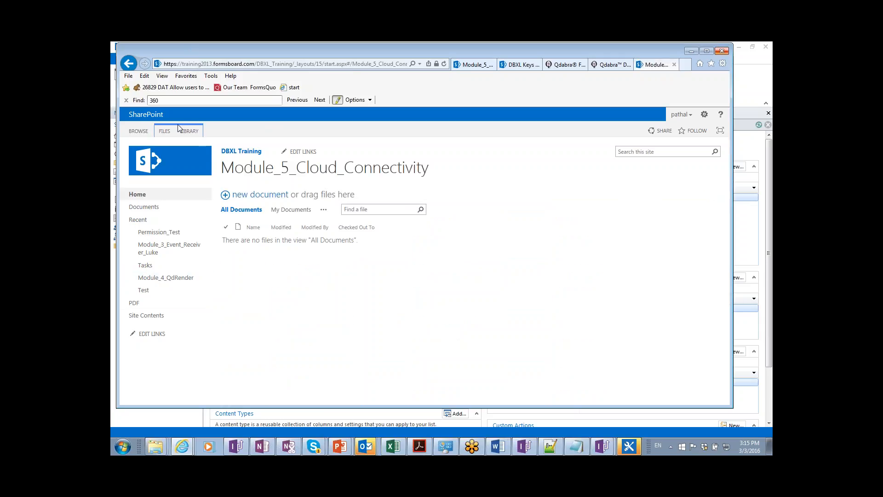
pyautogui.click(189, 132)
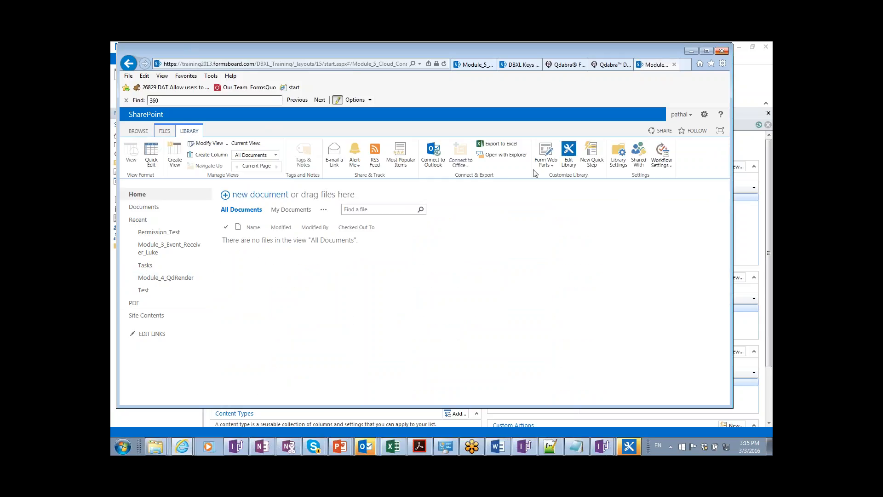
pyautogui.click(616, 164)
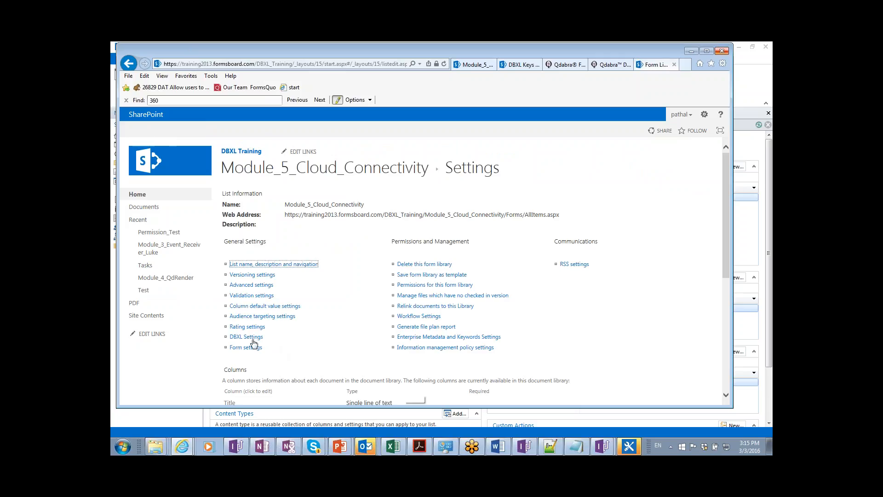
pyautogui.click(248, 337)
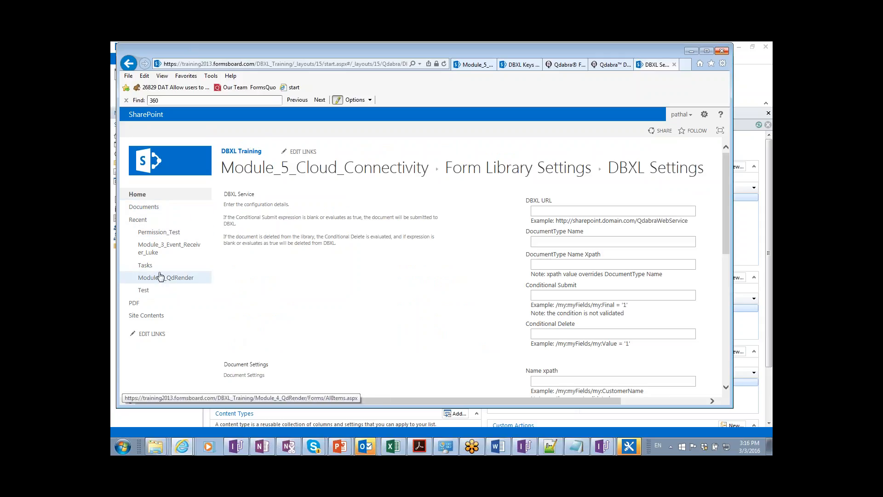
# Open the Data Connections library from Site Contents, then switch to the InfoPath designer.
pyautogui.click(154, 317)
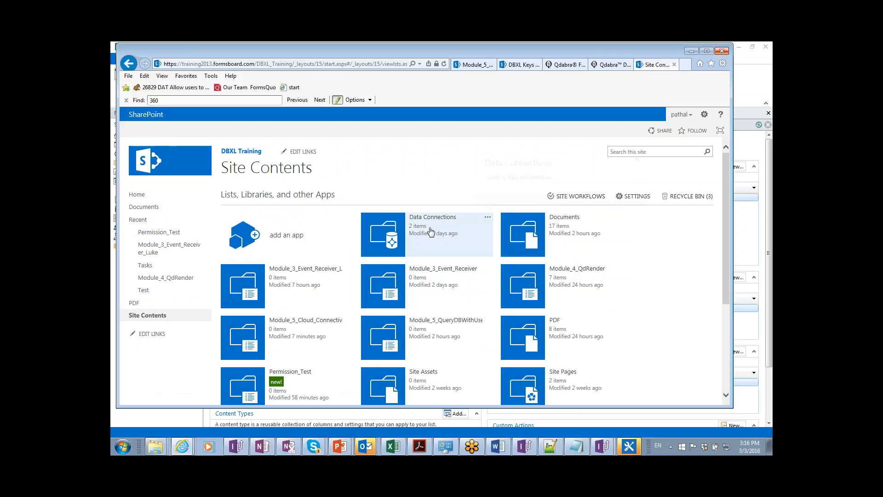
pyautogui.moveTo(431, 232)
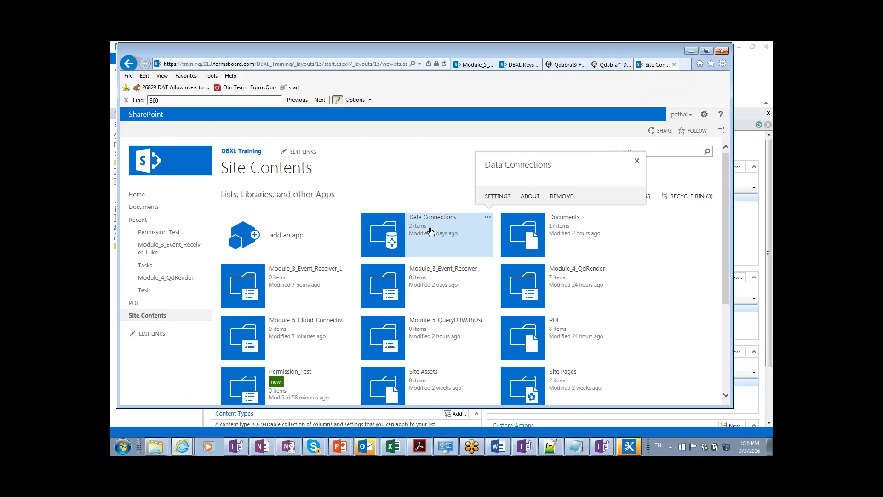
pyautogui.click(431, 232)
pyautogui.click(433, 227)
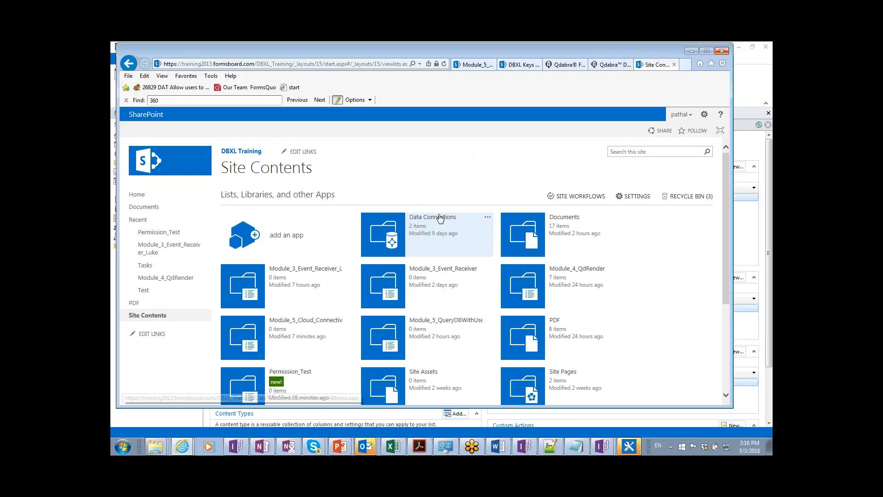
pyautogui.click(438, 220)
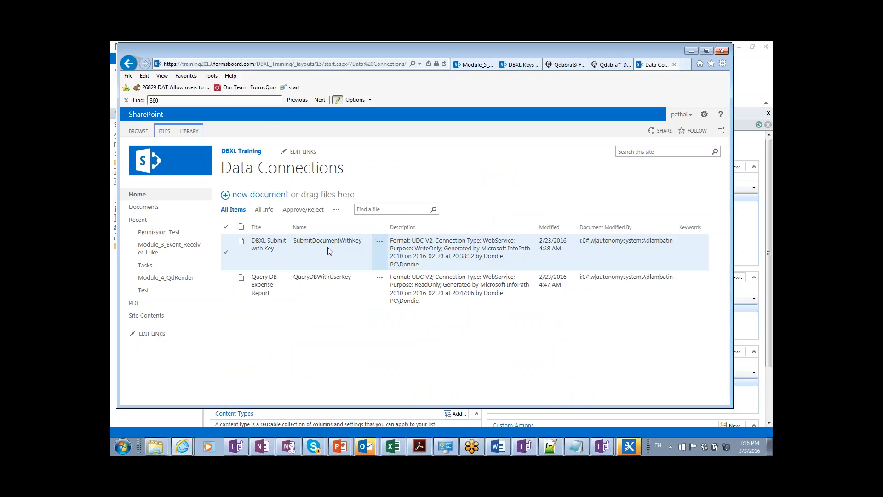
pyautogui.hotkey('alt', 'Tab')
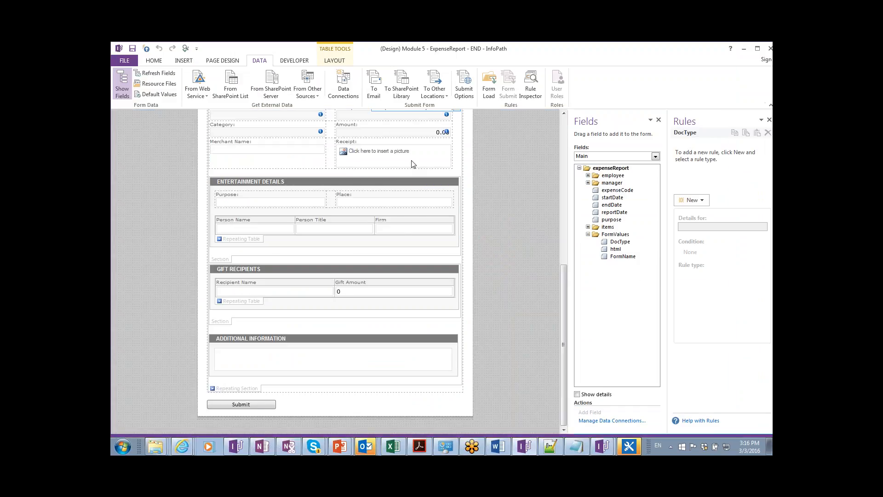
pyautogui.click(349, 93)
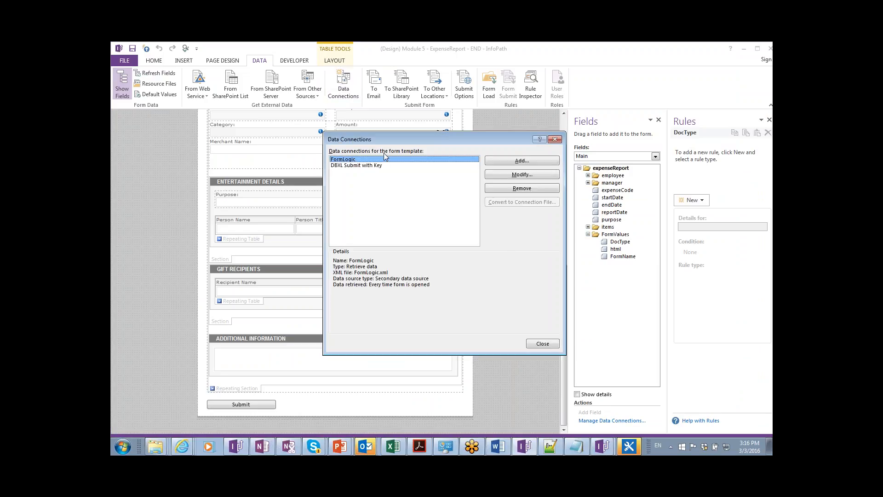
pyautogui.click(385, 167)
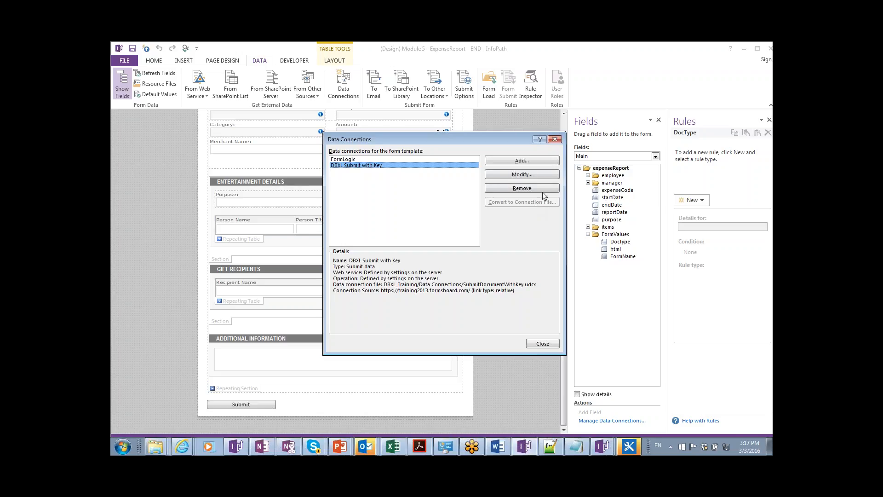
pyautogui.click(555, 139)
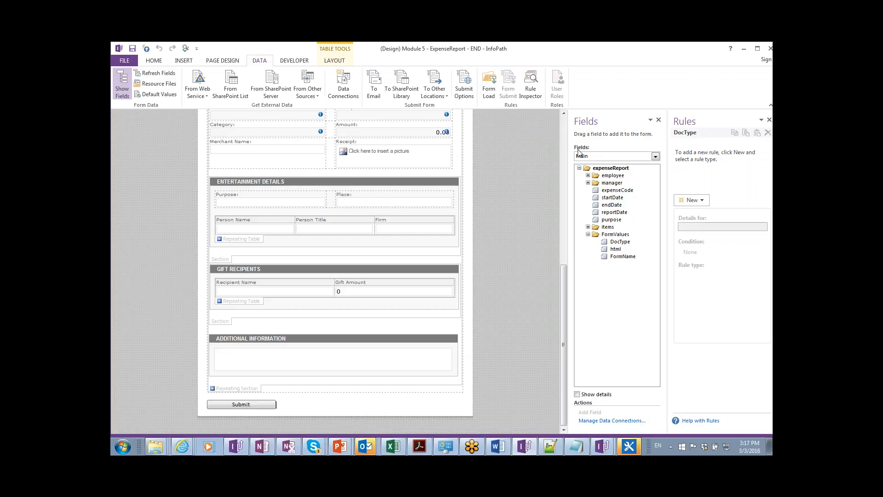
# From the FormLogic (Secondary) source's DBXL group, place a UserKey text box below the form.
pyautogui.click(588, 158)
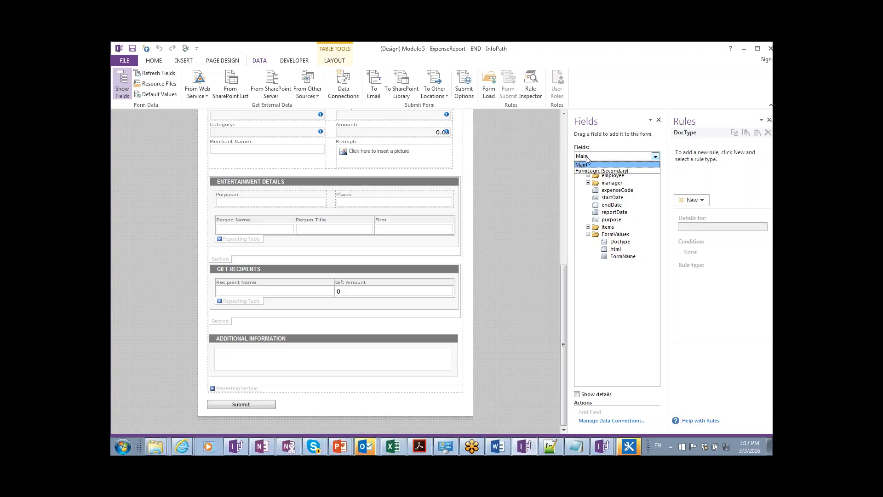
pyautogui.click(589, 177)
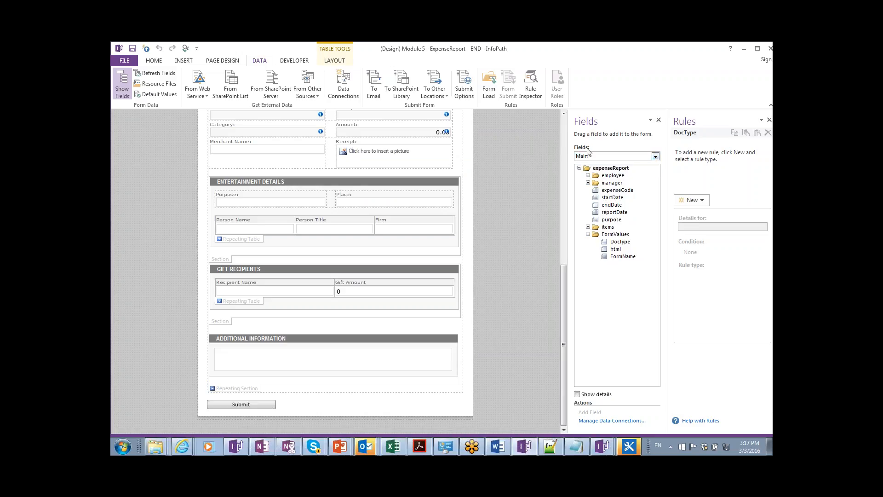
pyautogui.click(590, 157)
pyautogui.click(590, 165)
pyautogui.click(593, 156)
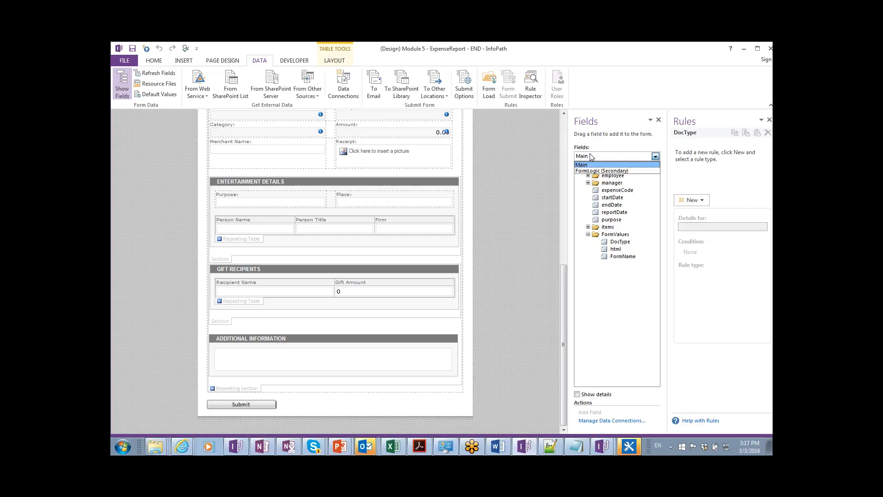
pyautogui.click(589, 171)
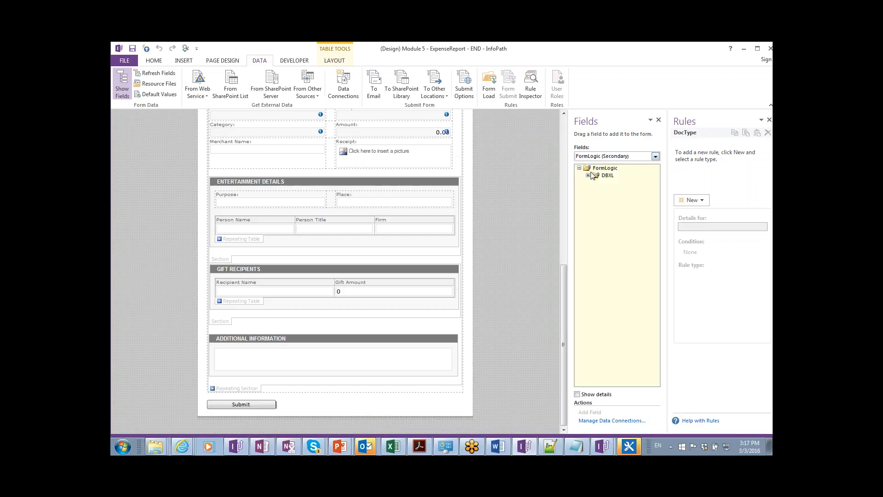
pyautogui.click(588, 176)
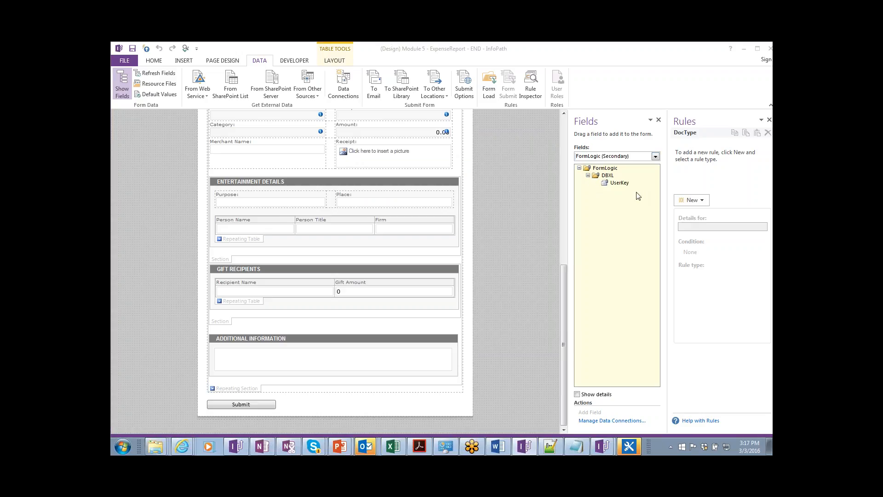
pyautogui.click(611, 184)
pyautogui.moveTo(608, 185); pyautogui.dragTo(325, 430)
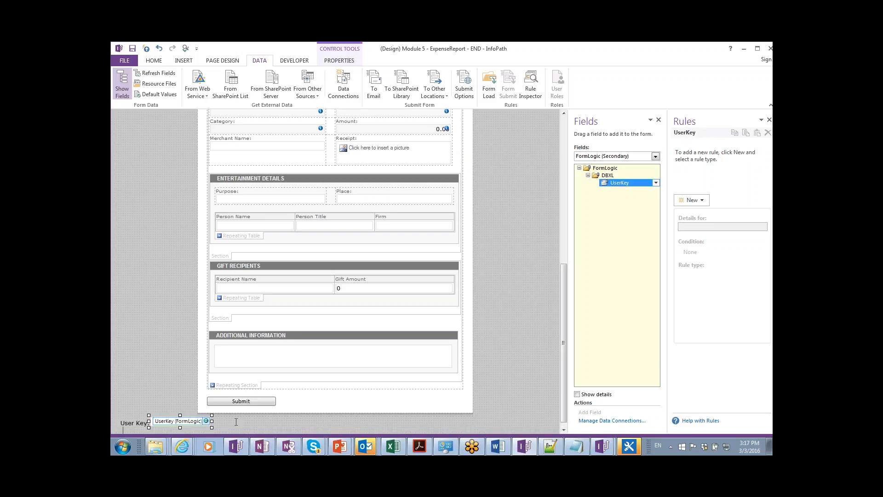
pyautogui.click(220, 424)
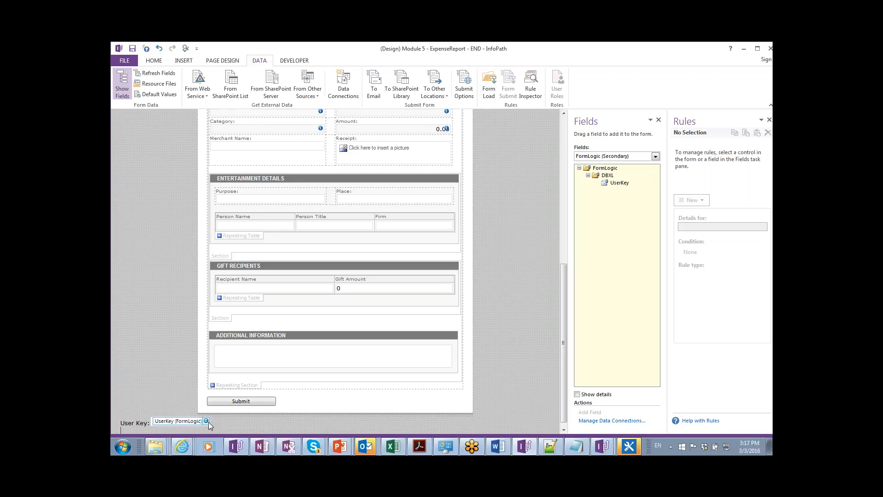
# Switch through the browser's Data Connections page to the Word lab guide.
pyautogui.moveTo(340, 446)
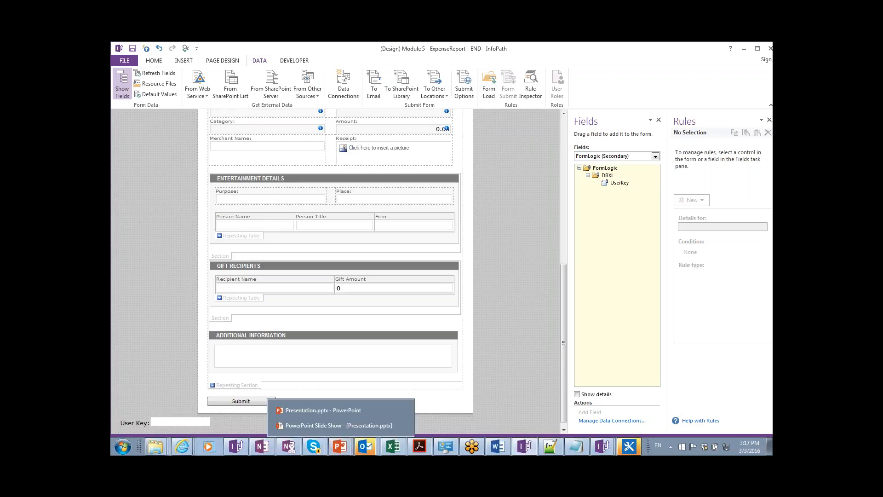
pyautogui.hotkey('alt', 'Tab')
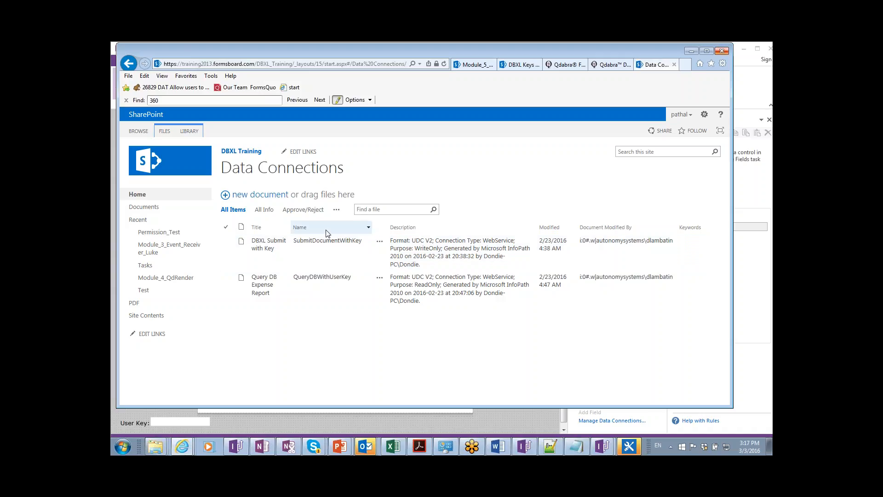
pyautogui.hotkey('alt', 'Tab')
pyautogui.hotkey('alt', 'Tab')
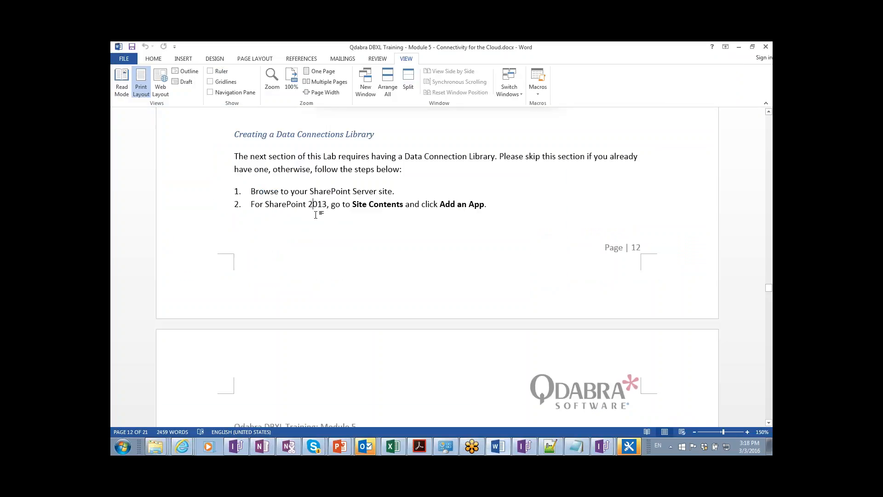
# Scroll the lab guide from page 13 down to the Publish the form steps on page 15.
pyautogui.scroll(-5, 315, 215)
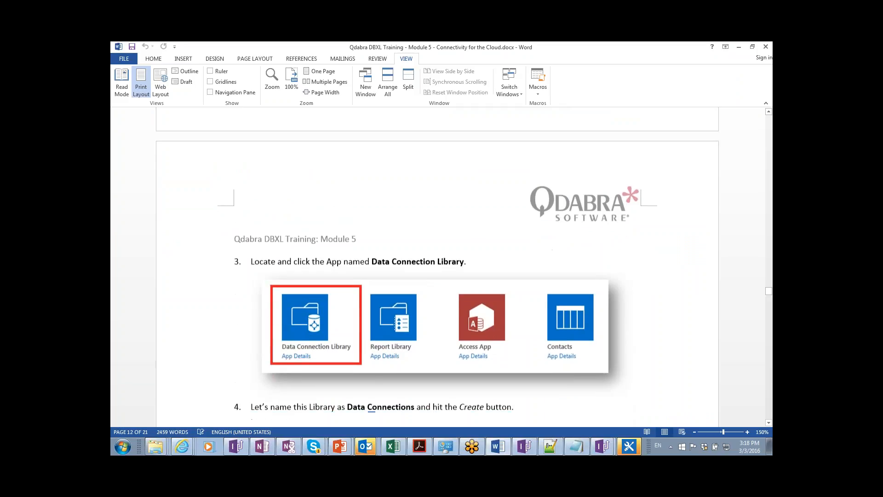
pyautogui.scroll(-1, 311, 235)
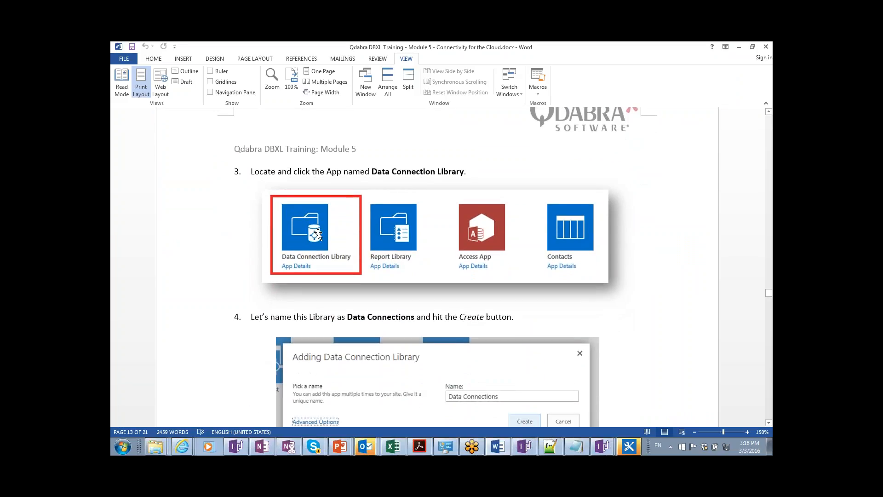
pyautogui.click(318, 235)
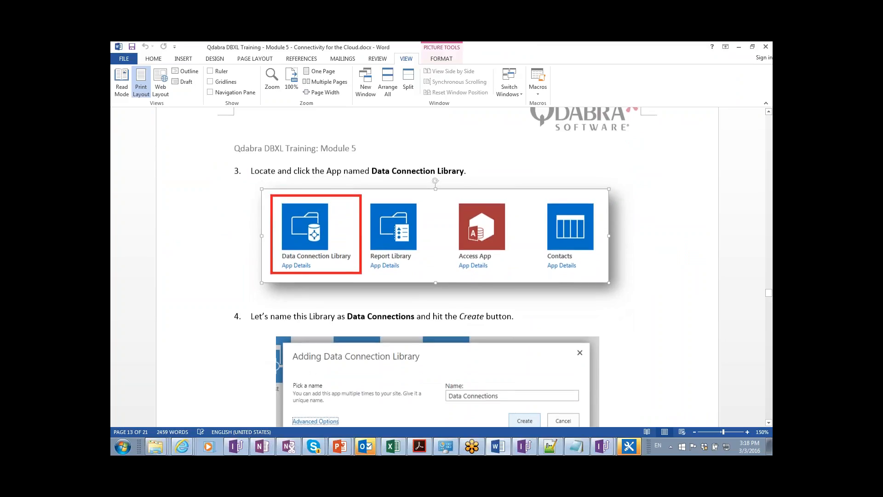
pyautogui.scroll(-3, 437, 267)
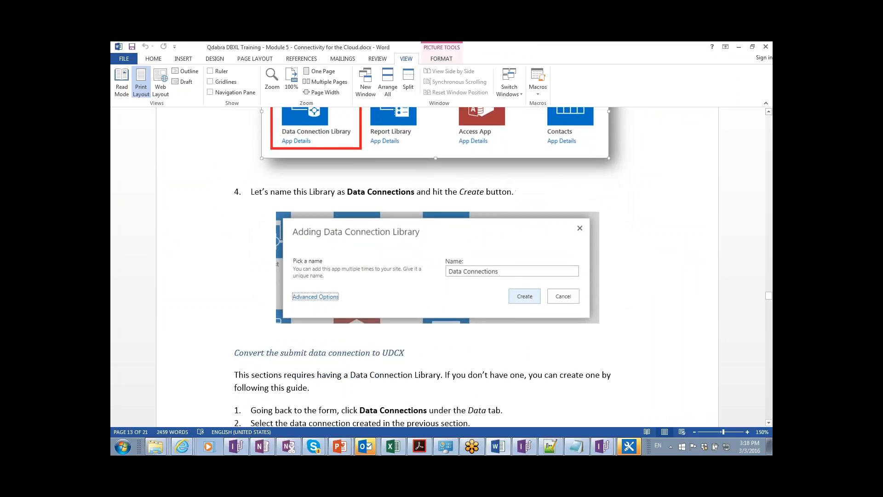
pyautogui.scroll(-2, 437, 267)
pyautogui.scroll(-3, 437, 267)
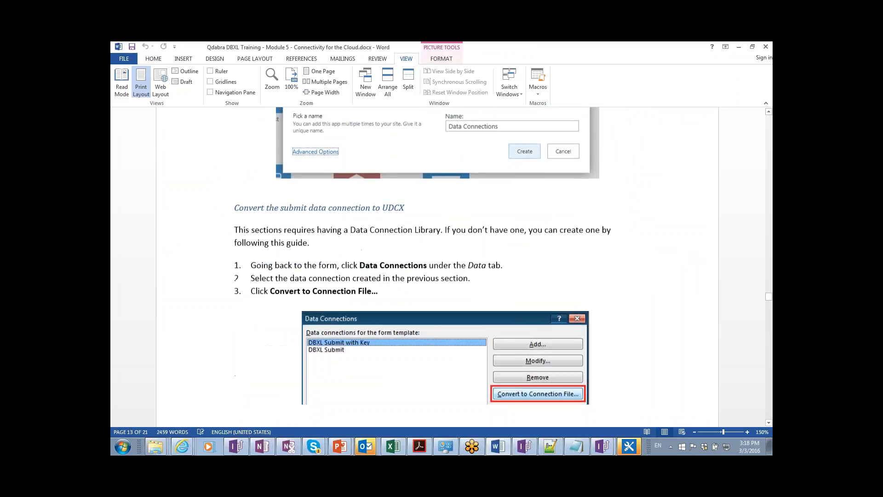
pyautogui.scroll(-10, 437, 266)
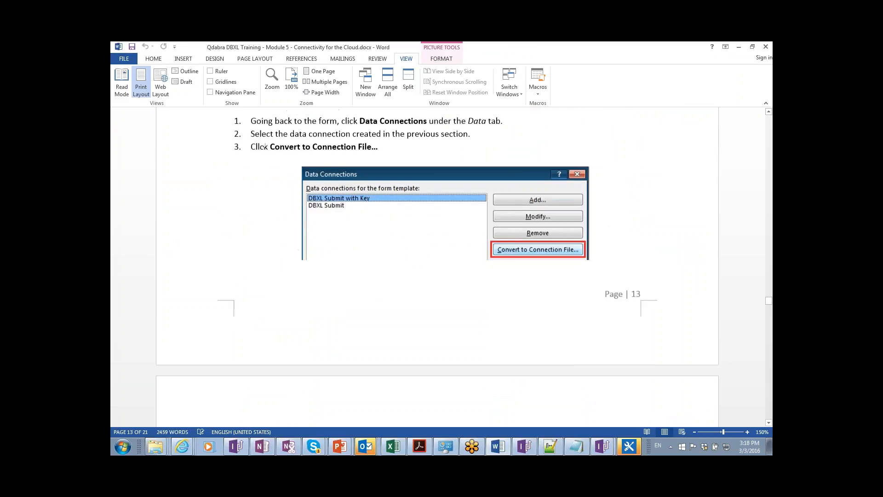
pyautogui.scroll(-1, 330, 251)
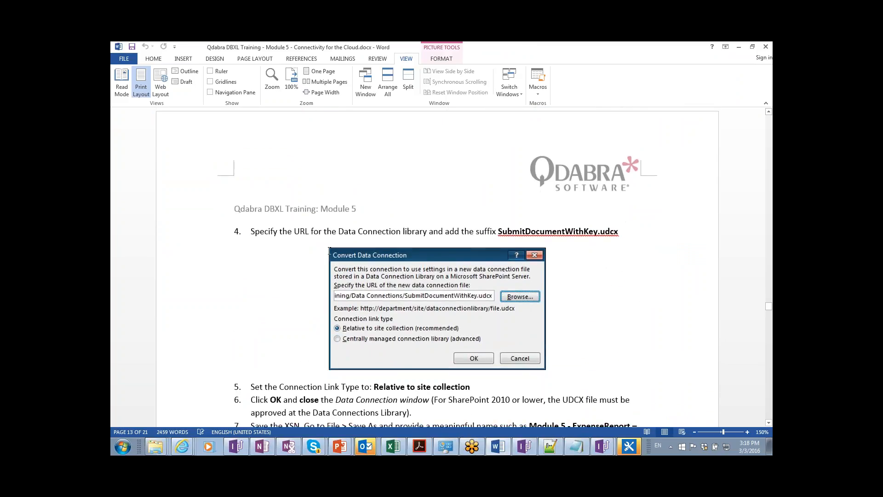
pyautogui.scroll(-1, 330, 251)
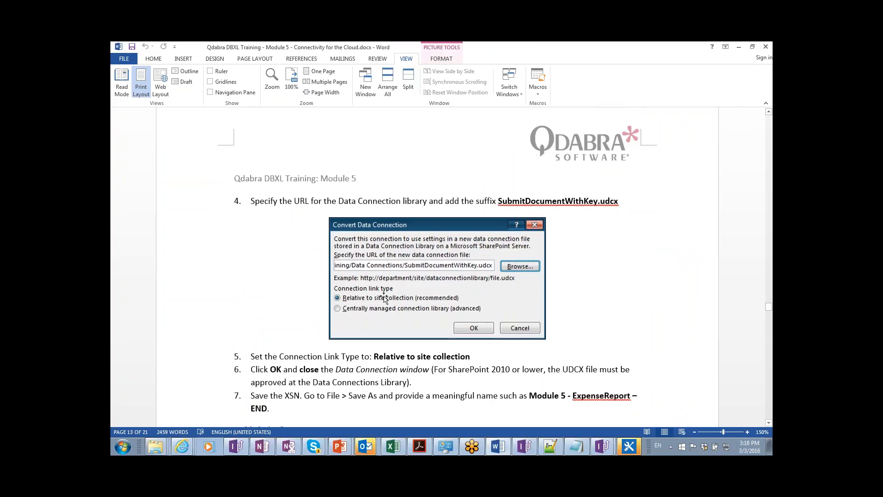
pyautogui.scroll(-2, 384, 297)
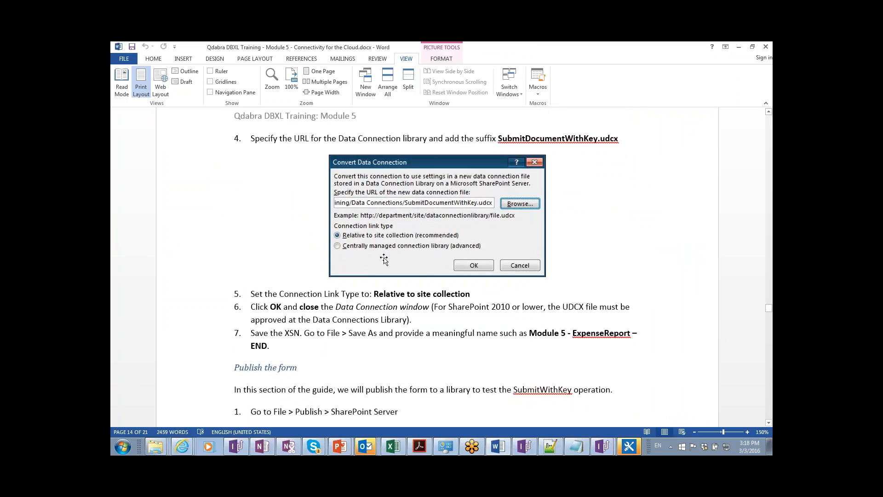
pyautogui.scroll(-2, 384, 260)
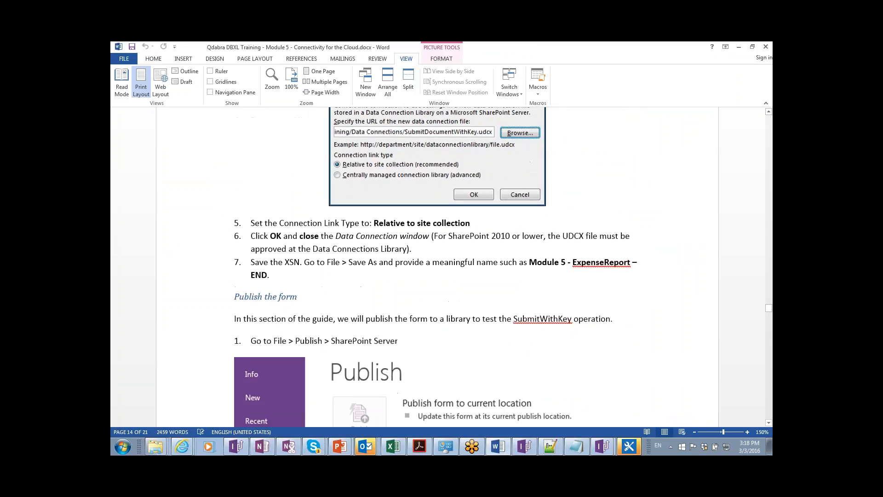
pyautogui.scroll(-1, 384, 260)
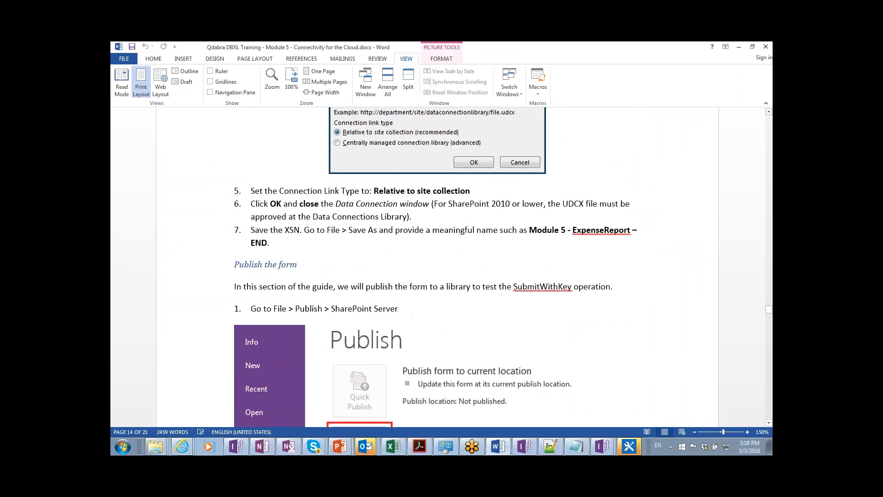
pyautogui.scroll(-8, 437, 267)
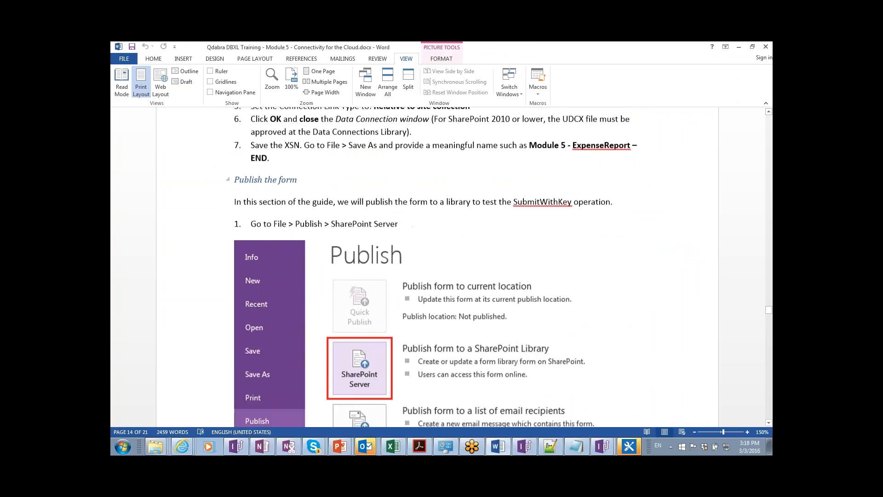
pyautogui.scroll(-7, 437, 267)
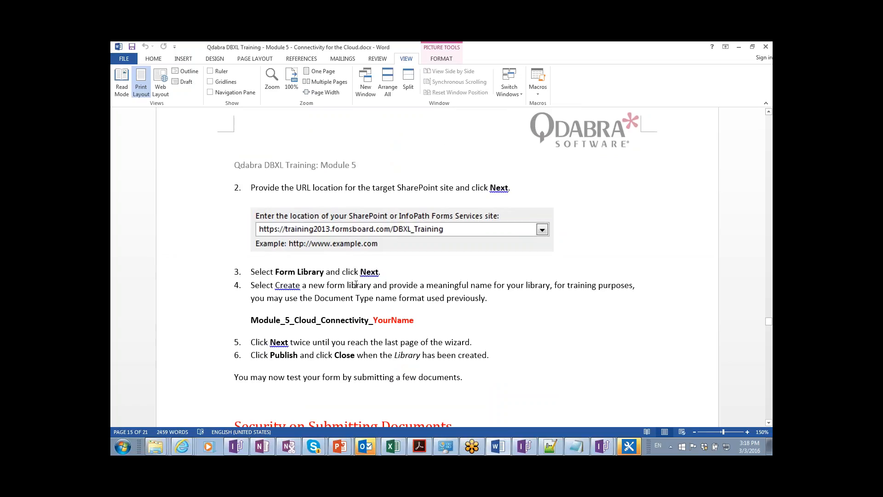
# Read from Security on Submitting Documents to Querying Documents, then switch to the browser's Data Connections library.
pyautogui.scroll(-5, 356, 284)
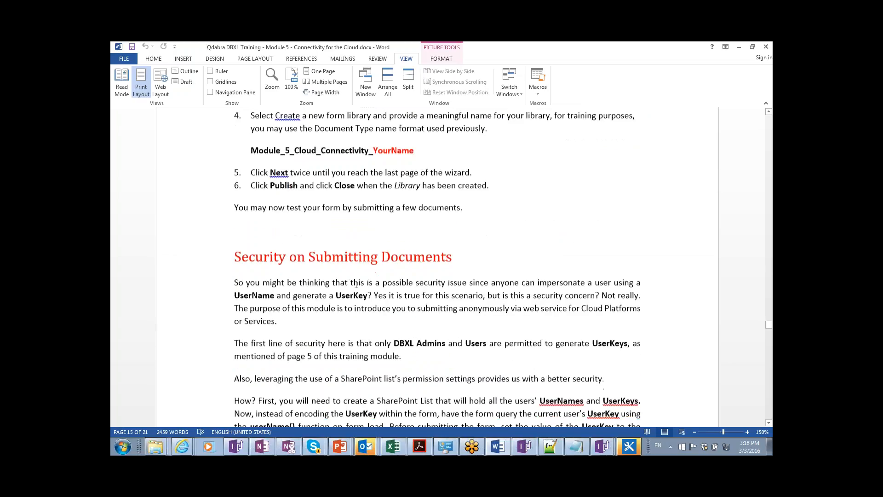
pyautogui.click(321, 278)
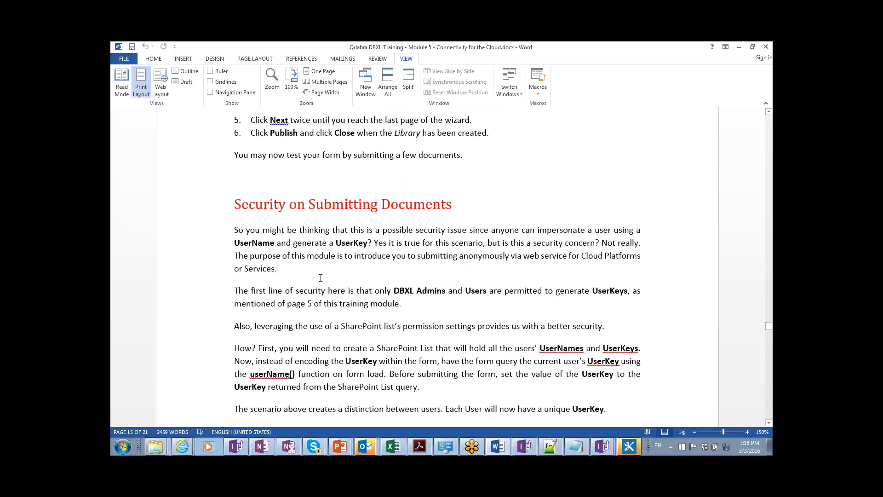
pyautogui.scroll(-1, 321, 278)
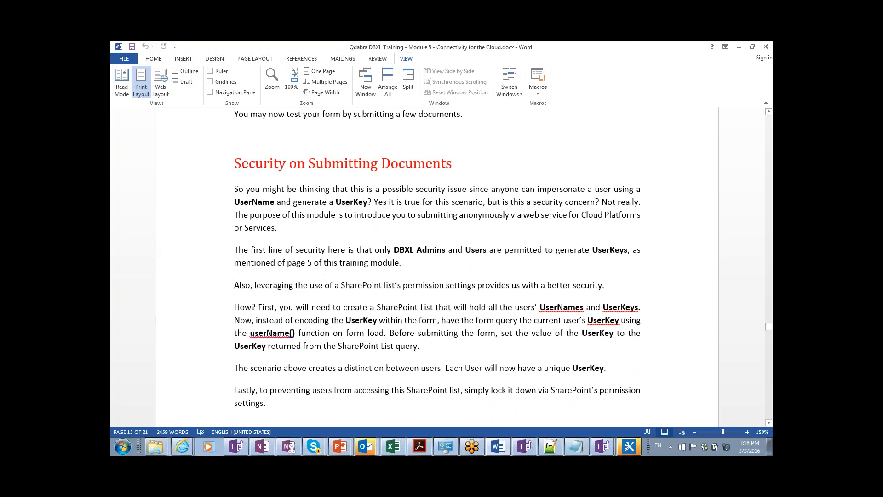
pyautogui.scroll(-4, 324, 271)
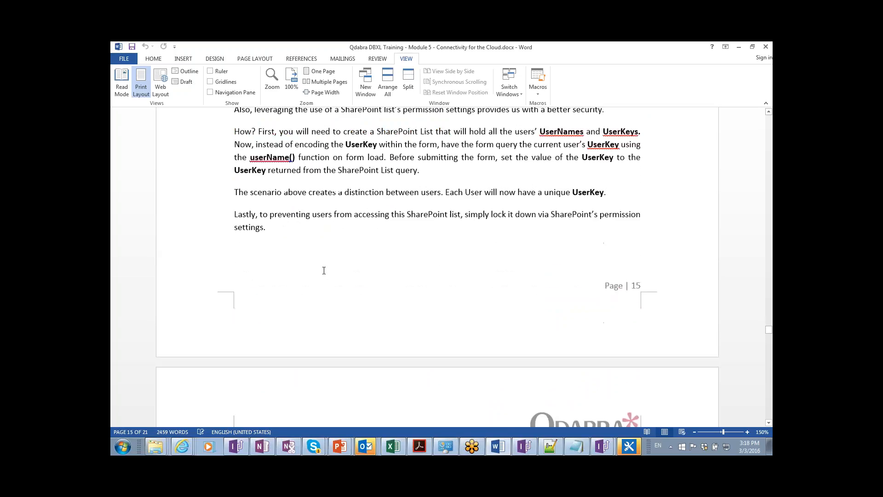
pyautogui.scroll(-5, 324, 270)
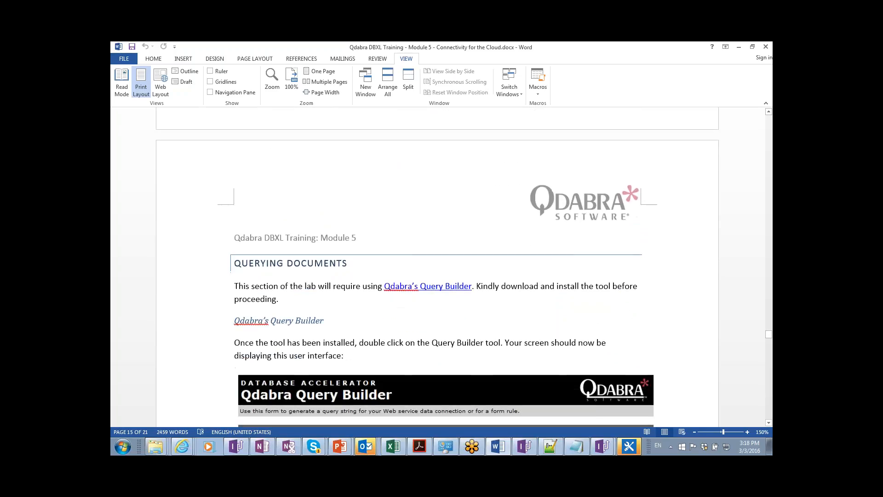
pyautogui.scroll(-2, 324, 263)
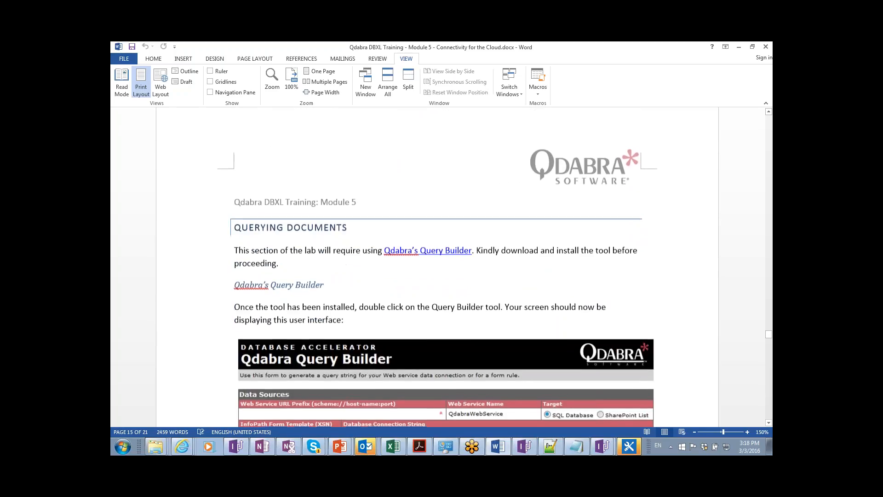
pyautogui.scroll(-1, 324, 263)
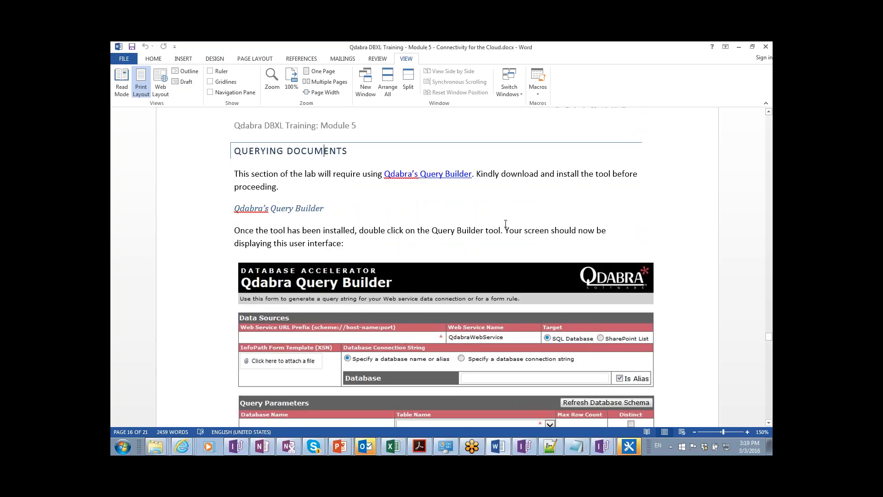
pyautogui.hotkey('alt', 'Tab')
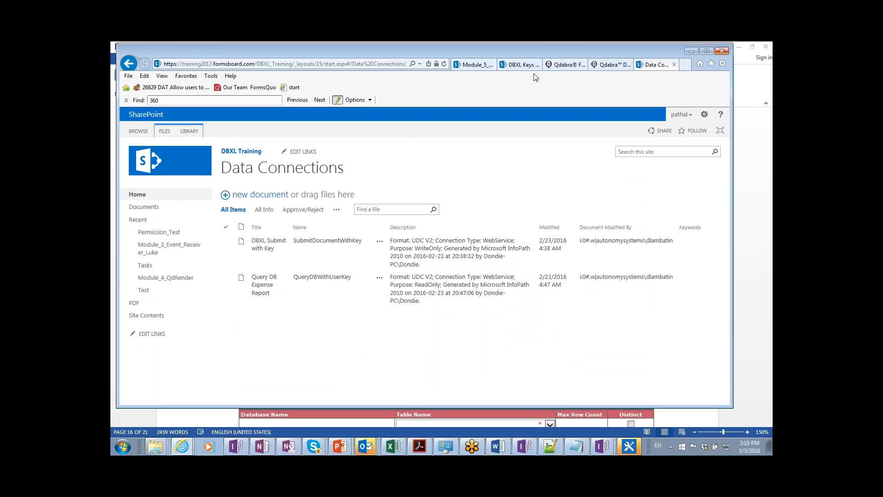
# View the FormsBoard and Qdabra Database Accelerator Control Panel pages, then return to the InfoPath designer.
pyautogui.click(566, 66)
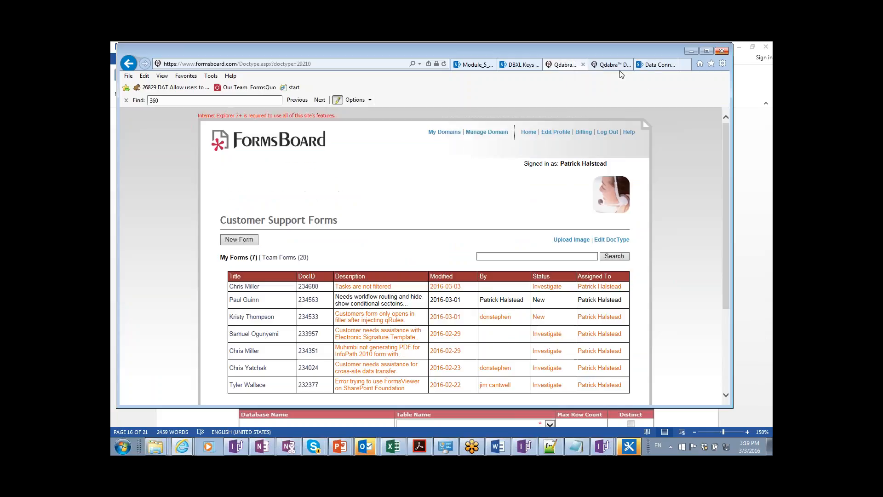
pyautogui.click(612, 68)
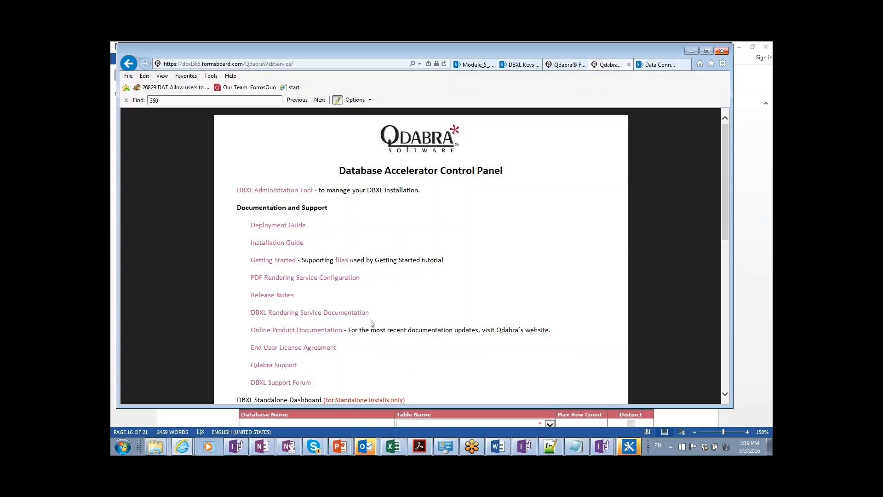
pyautogui.scroll(-3, 337, 344)
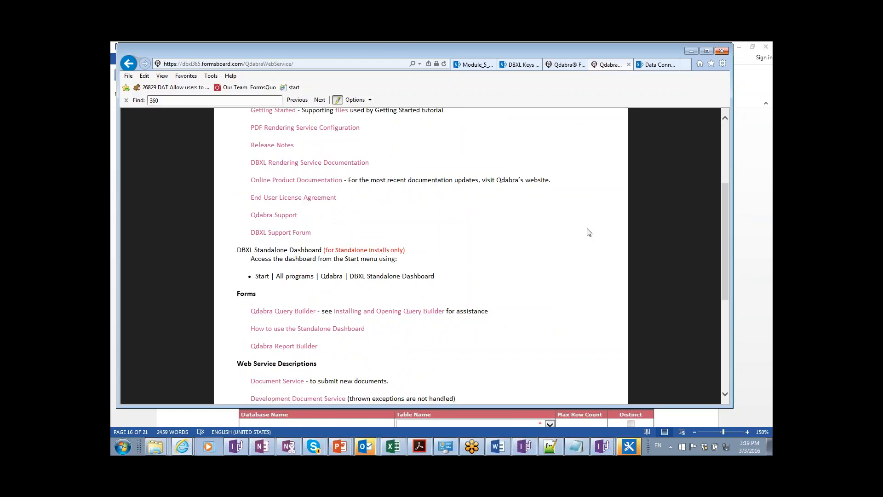
pyautogui.hotkey('alt', 'Tab')
pyautogui.hotkey('alt', 'Tab')
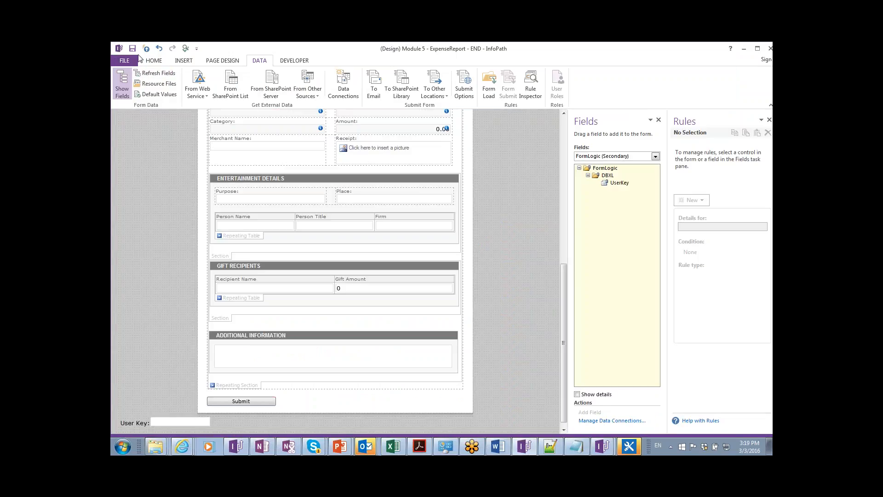
# Close the Module 5 Expense Report designer, choosing Don't Save to discard changes.
pyautogui.doubleClick(120, 48)
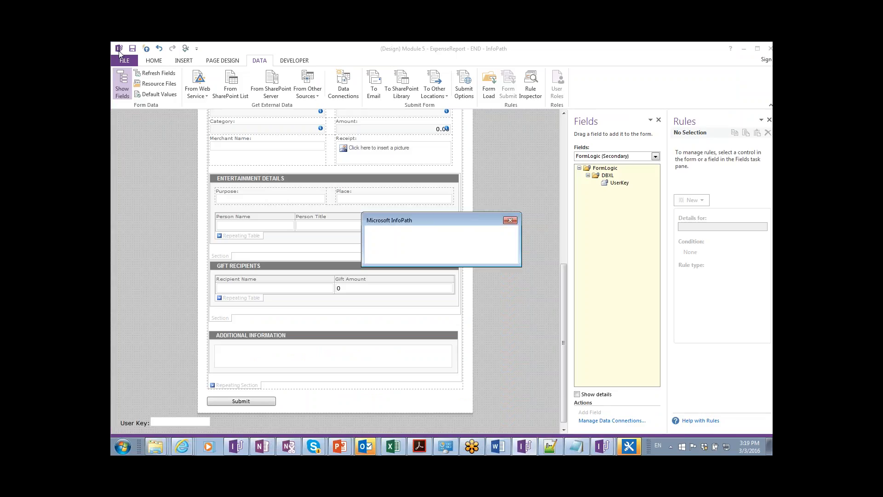
pyautogui.click(441, 256)
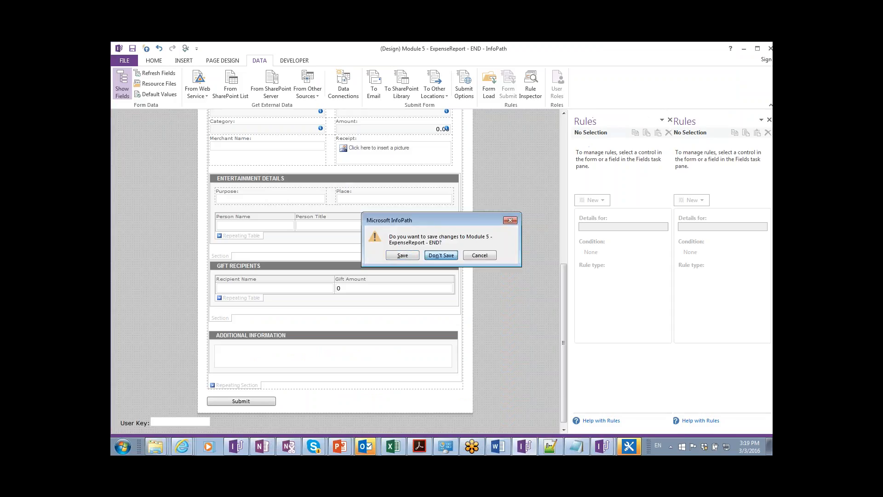
pyautogui.hotkey('alt', 'Tab')
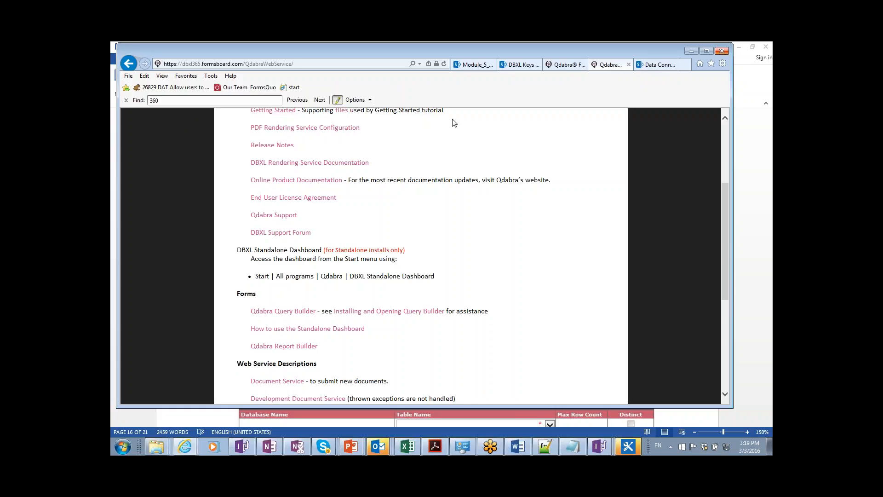
# Leave the Qdabra DBXL web service page and return to the Word lab guide.
pyautogui.click(667, 329)
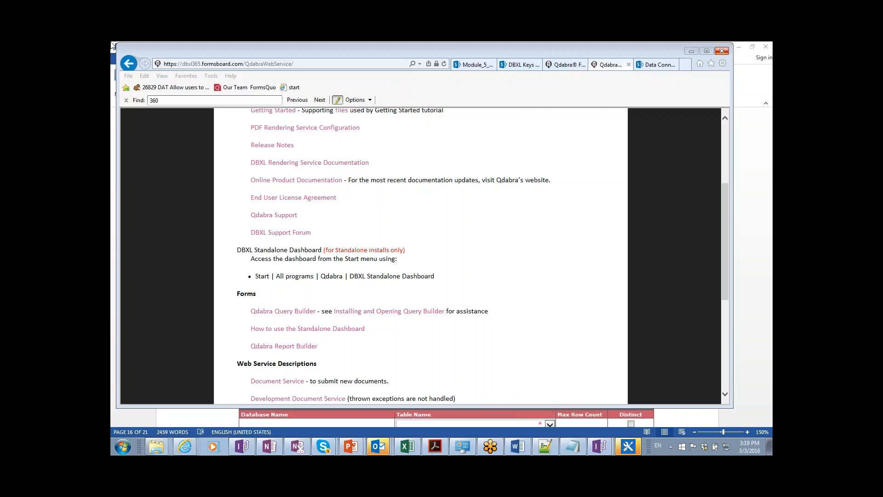
pyautogui.hotkey('alt', 'Tab')
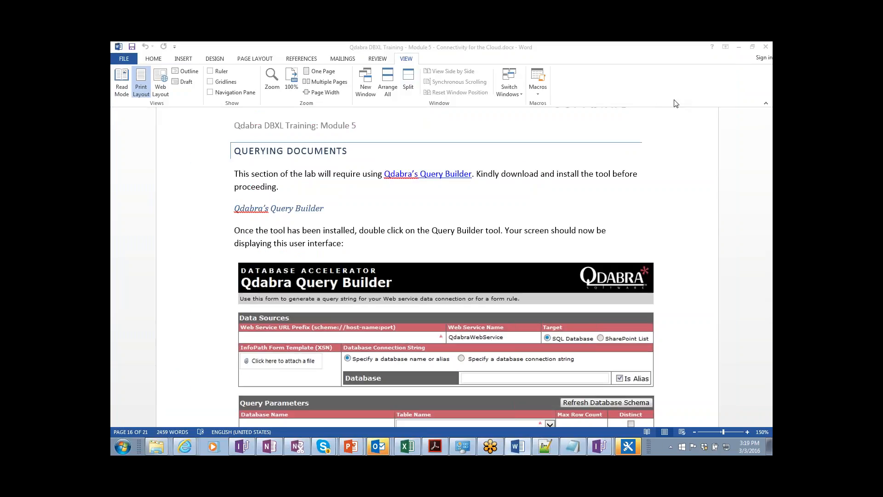
# Launch Notepad and write 'quick five minute breka' and 'back around 3:25pm Pacific' on two lines.
pyautogui.press('super')
pyautogui.write('notepad')
pyautogui.press('Return')
pyautogui.write('quick five minute breka')
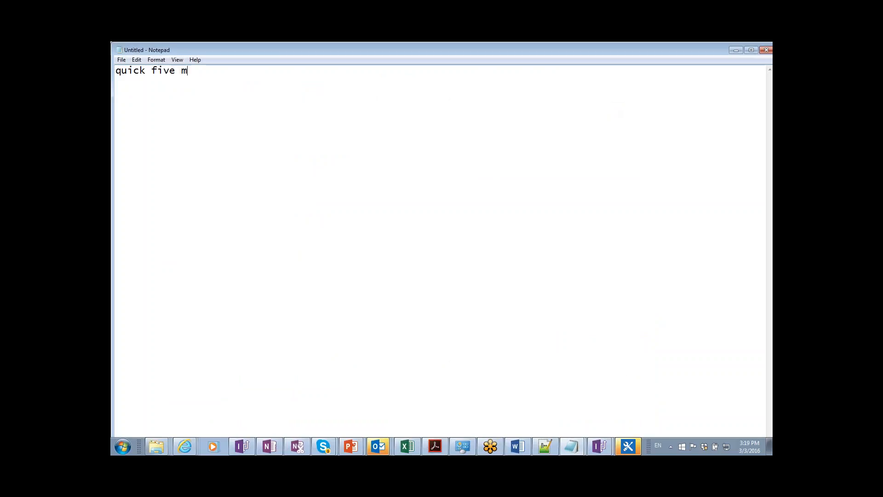
pyautogui.press('Return')
pyautogui.write('back ')
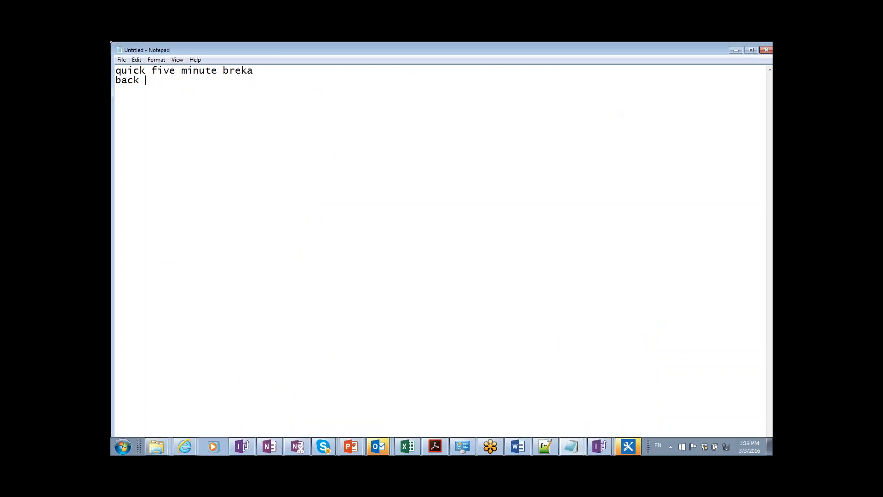
pyautogui.write('around 3:25pm Pacific')
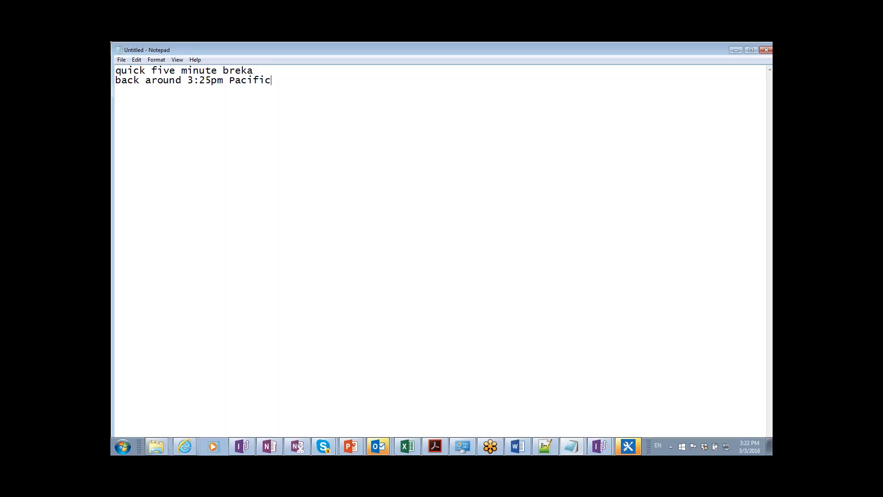
# Correct 'breka' to 'break', then advance the slideshow to the next slide.
pyautogui.press('BackSpace')
pyautogui.press('BackSpace')
pyautogui.write('ak')
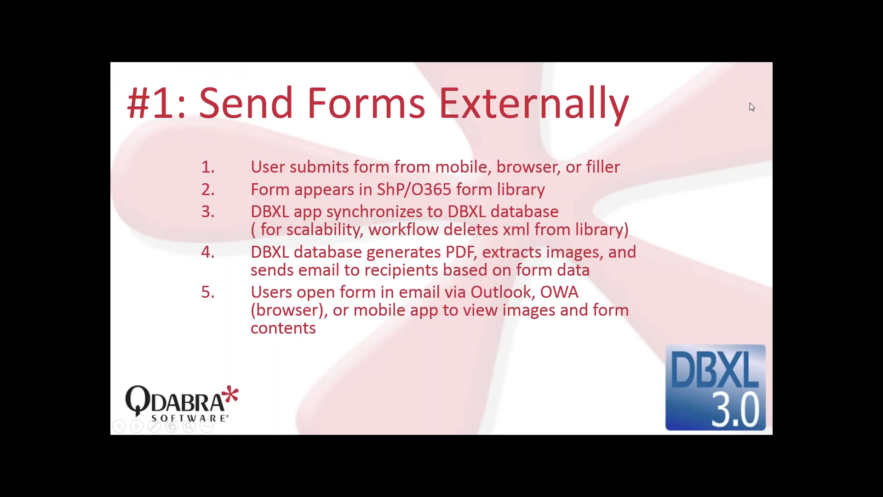
pyautogui.press('Right')
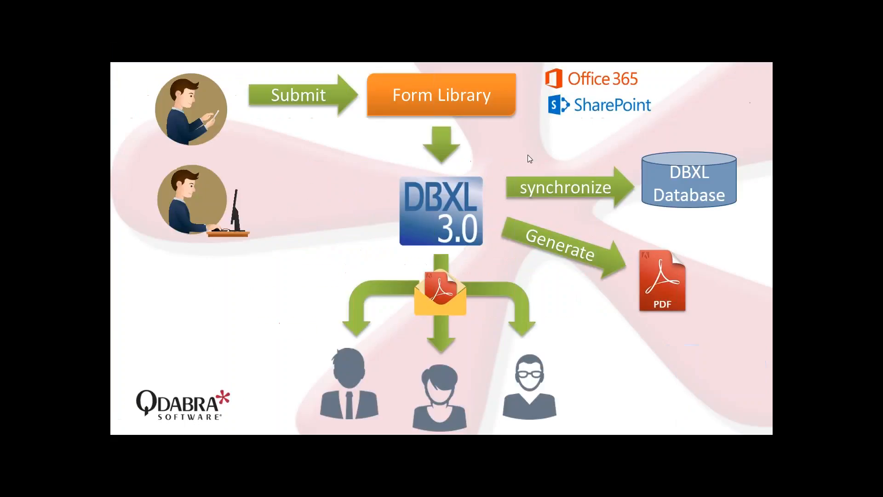
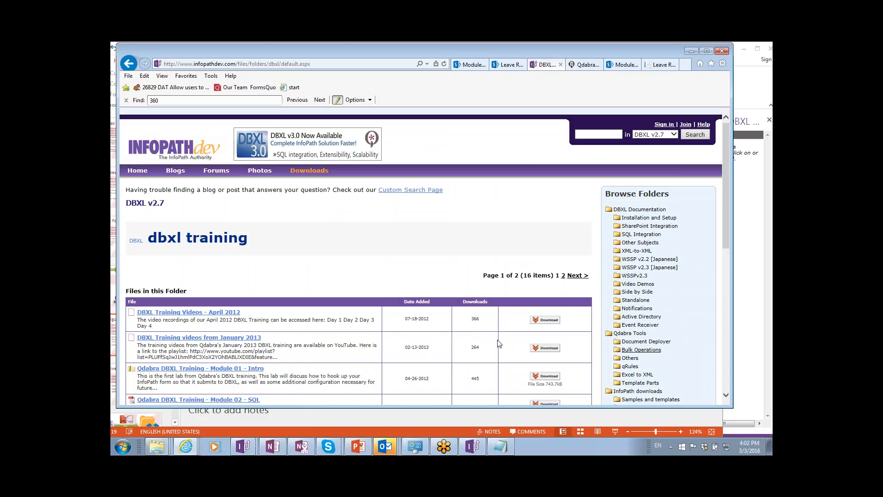
# Scroll the DBXL v2.7 training list down to Module 08, then show the open InfoPath windows.
pyautogui.scroll(-3, 492, 340)
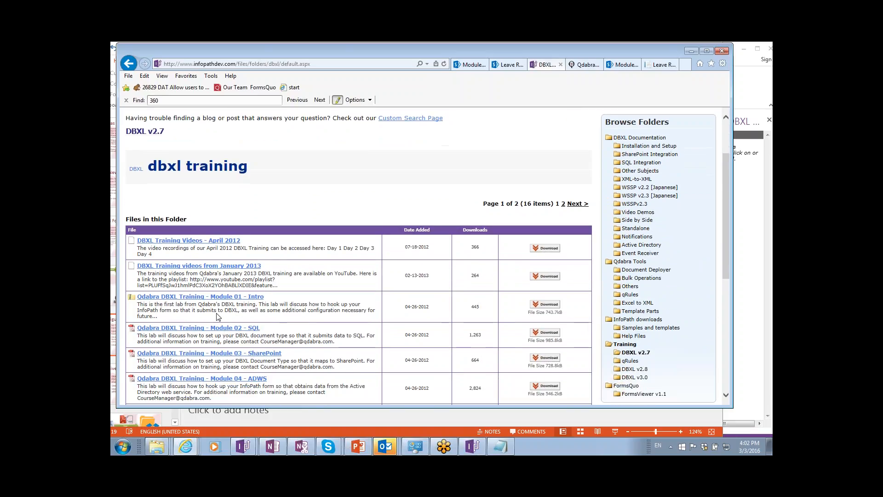
pyautogui.scroll(-1, 223, 327)
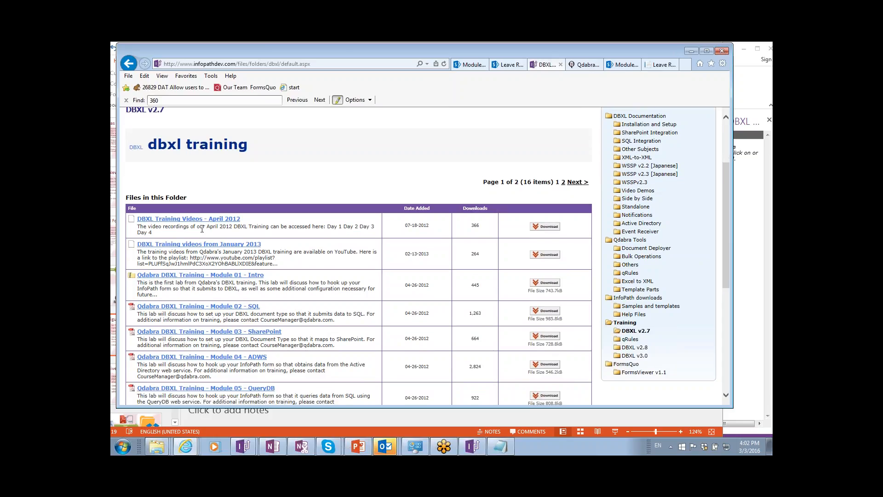
pyautogui.scroll(-1, 201, 251)
pyautogui.scroll(-3, 284, 399)
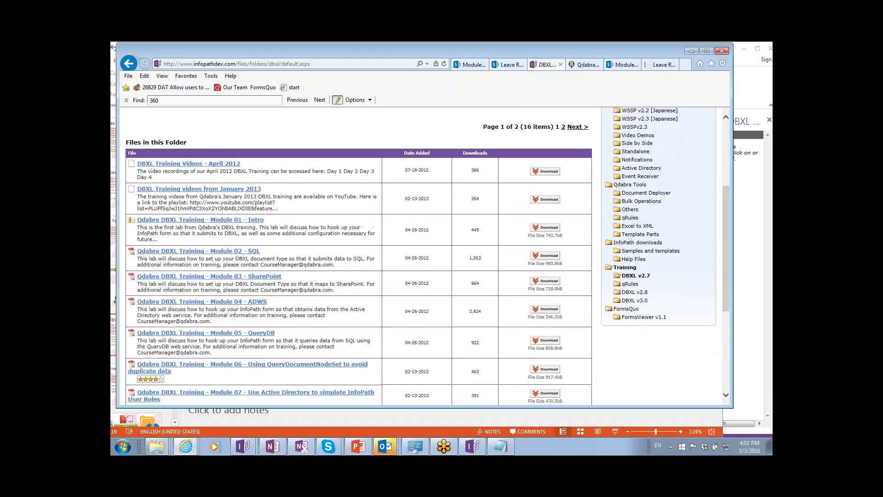
pyautogui.scroll(-1, 359, 255)
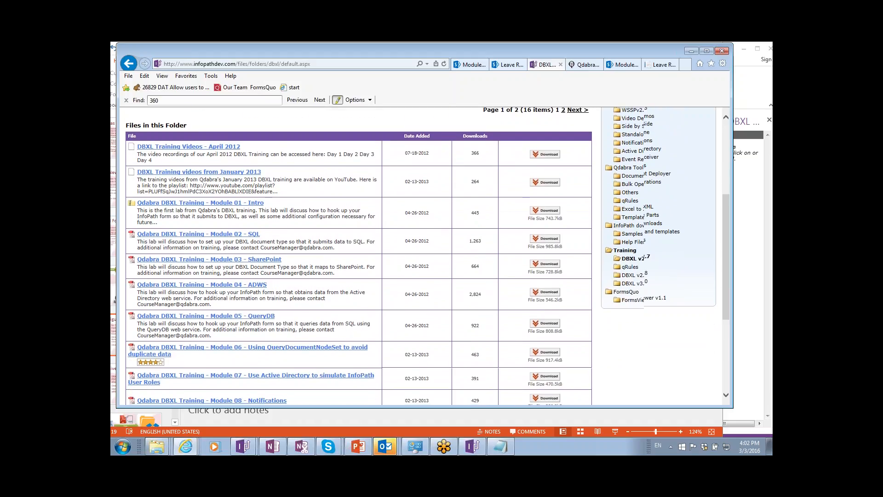
pyautogui.scroll(-2, 359, 256)
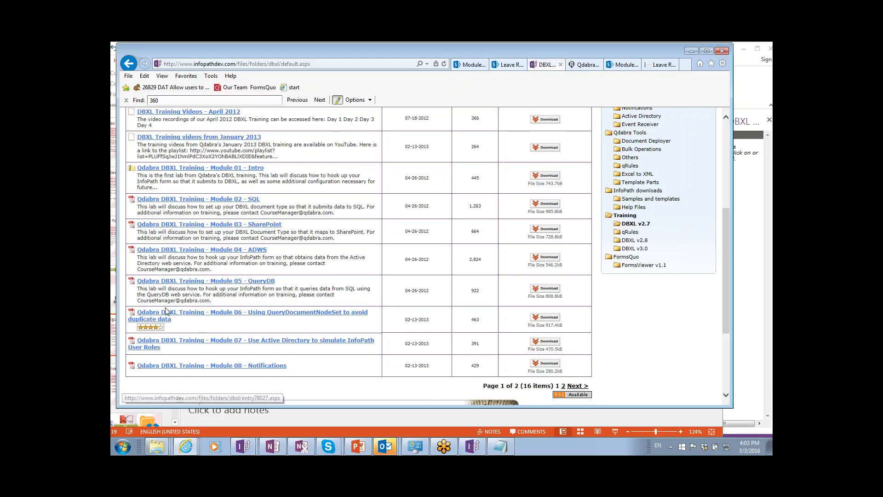
pyautogui.click(243, 446)
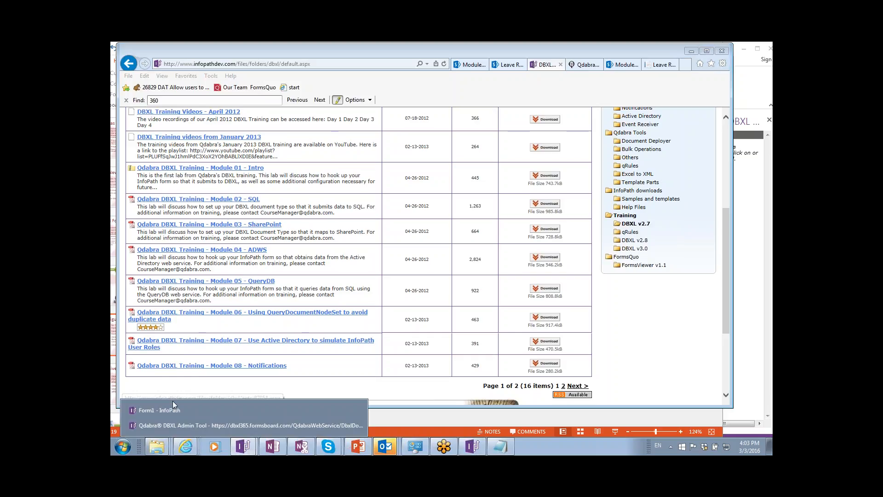
# Bring Form1 forward, then launch InfoPath Designer 2013 from the Start menu.
pyautogui.click(161, 410)
pyautogui.press('super')
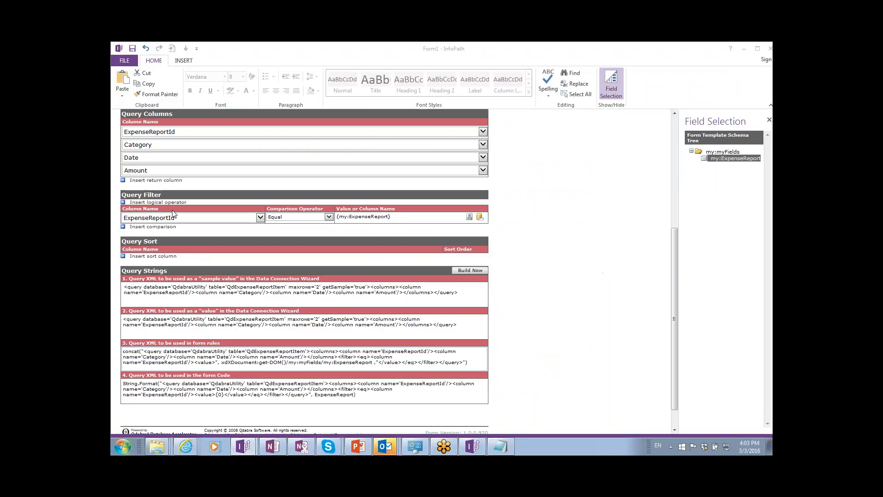
pyautogui.click(161, 92)
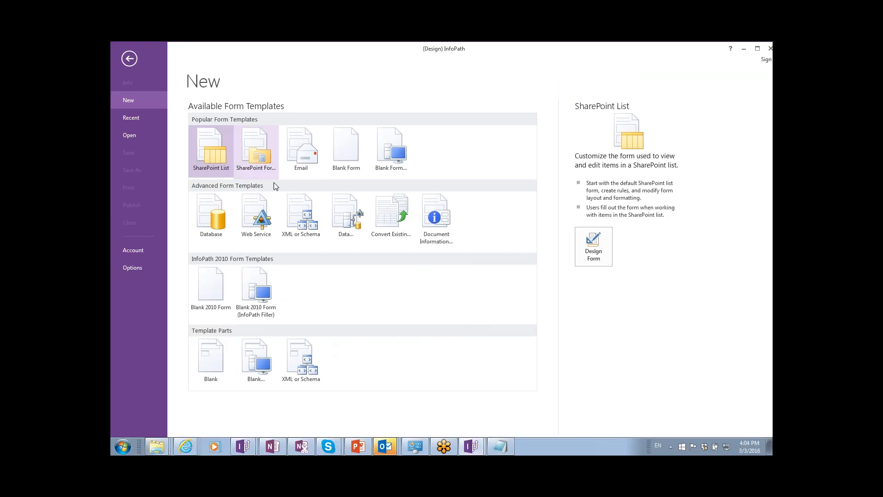
# Choose the XML or Schema form template under Advanced, then bring up the Start menu.
pyautogui.click(286, 228)
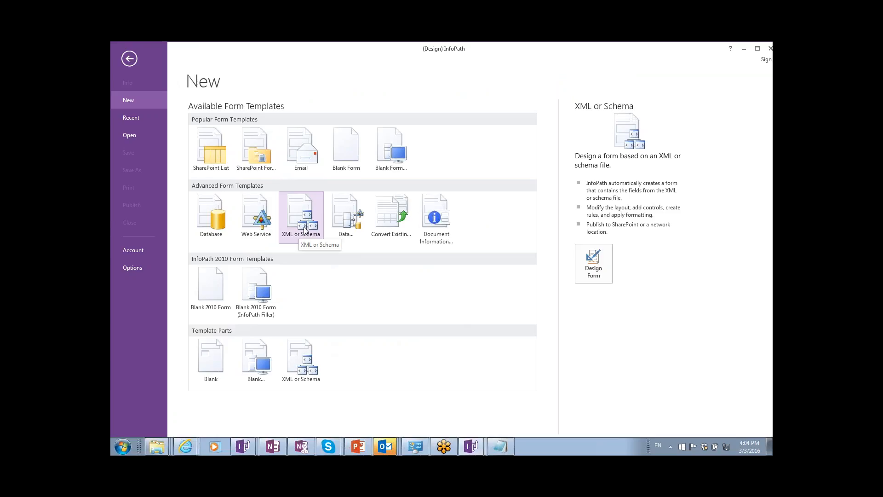
pyautogui.press('super')
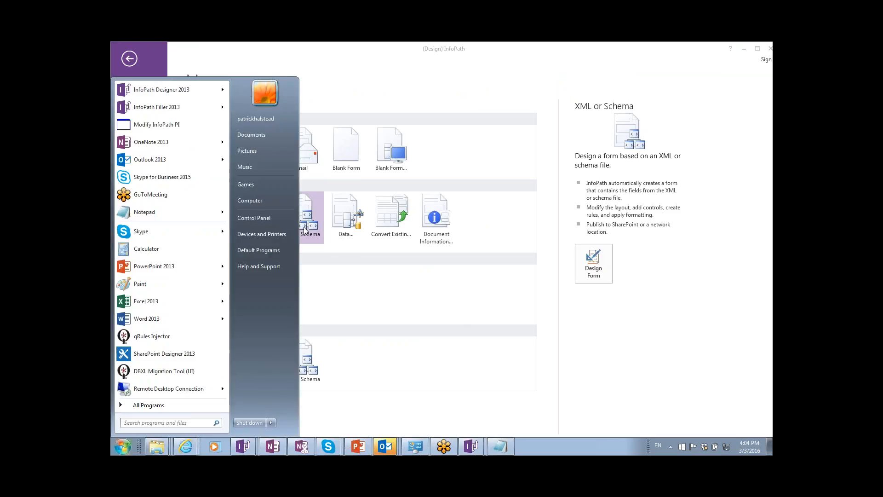
# Launch Notepad and type the opening <Invoice><InvoiceNumber> tags.
pyautogui.write('notepad')
pyautogui.press('Return')
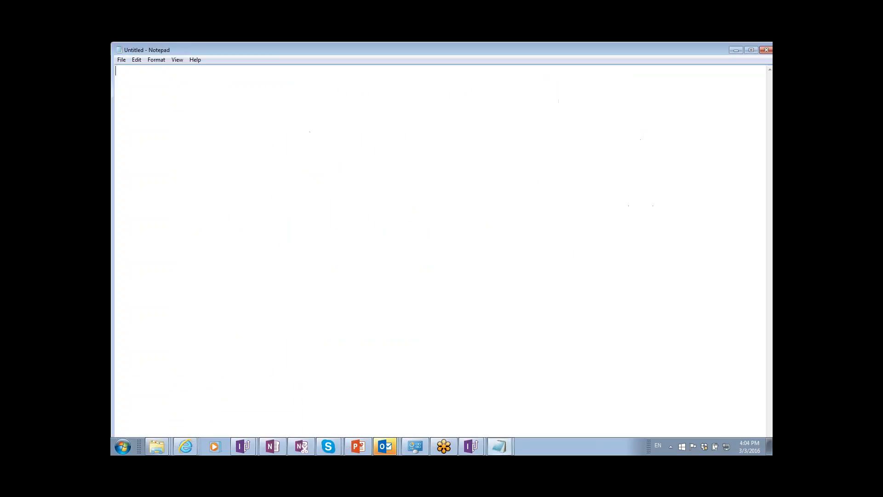
pyautogui.write('<Invoice><Invoi')
pyautogui.press('BackSpace')
pyautogui.press('BackSpace')
pyautogui.press('BackSpace')
pyautogui.write('voice')
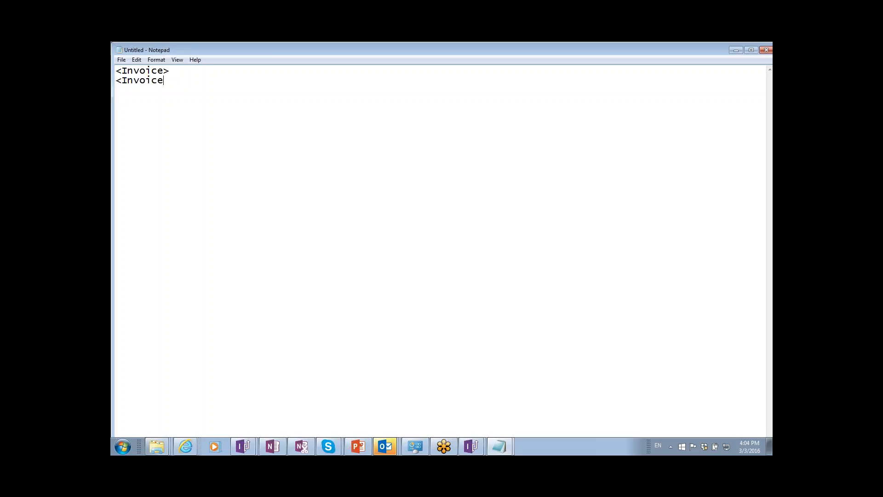
pyautogui.write('Number')
pyautogui.press('BackSpace')
pyautogui.press('BackSpace')
pyautogui.press('BackSpace')
pyautogui.write('ber>')
pyautogui.press('Return')
# Add empty <a/> and <b/> elements and close the InvoiceNumber element.
pyautogui.write('<a> <b> <')
pyautogui.press('Up')
pyautogui.press('Up')
pyautogui.write('/')
pyautogui.press('Down')
pyautogui.press('Left')
pyautogui.write('//InvoiceNumber>')
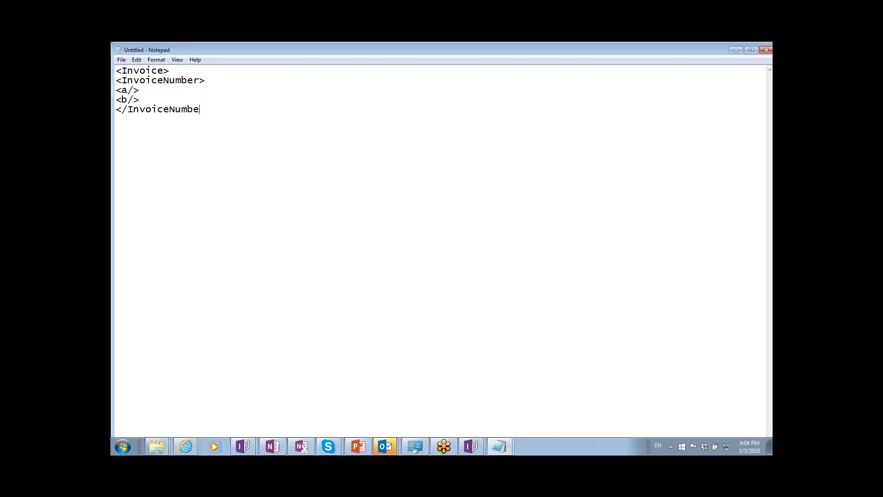
pyautogui.press('Return')
pyautogui.write('<')
# Duplicate the InvoiceNumber block and close the document with </Invoice>.
pyautogui.press('Up')
pyautogui.press('Up')
pyautogui.press('Up')
pyautogui.press('Up')
pyautogui.press('Home')
pyautogui.hotkey('shift', 'Down')
pyautogui.hotkey('shift', 'Down')
pyautogui.hotkey('shift', 'Down')
pyautogui.hotkey('shift', 'Down')
pyautogui.hotkey('ctrl', 'c')
pyautogui.press('Right')
pyautogui.hotkey('ctrl', 'v')
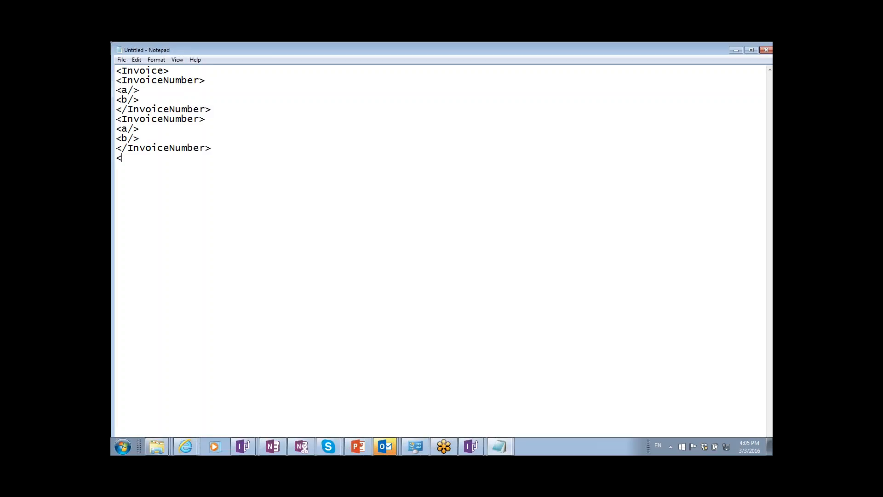
pyautogui.write('/Invoice>?')
pyautogui.press('BackSpace')
# Save the Notepad text as "Invoice.xml" via File > Save As.
pyautogui.click(121, 60)
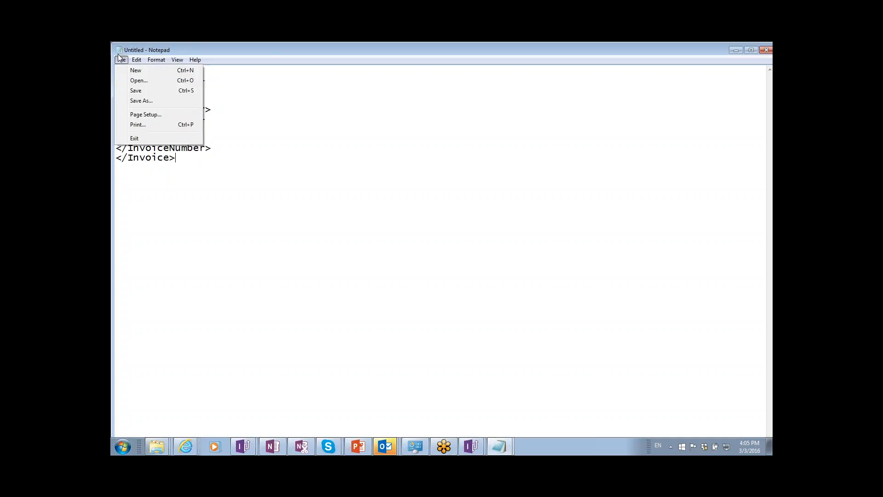
pyautogui.click(138, 102)
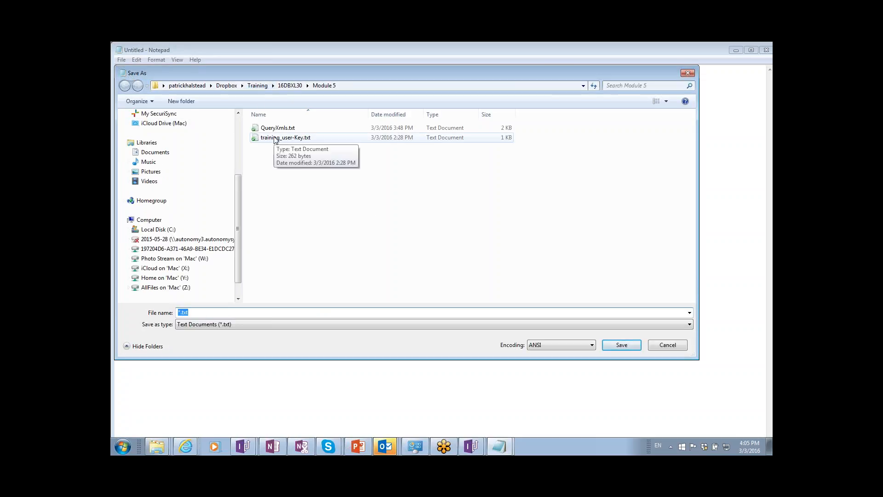
pyautogui.write('Invoice.')
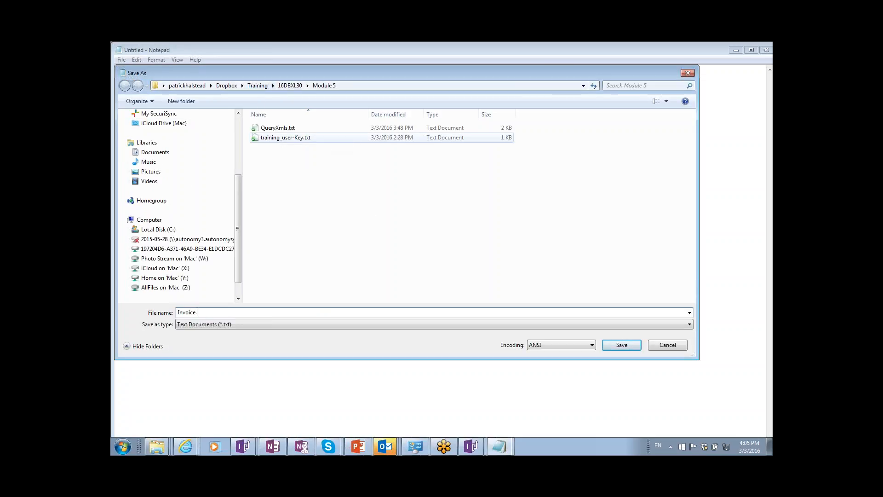
pyautogui.write('xml')
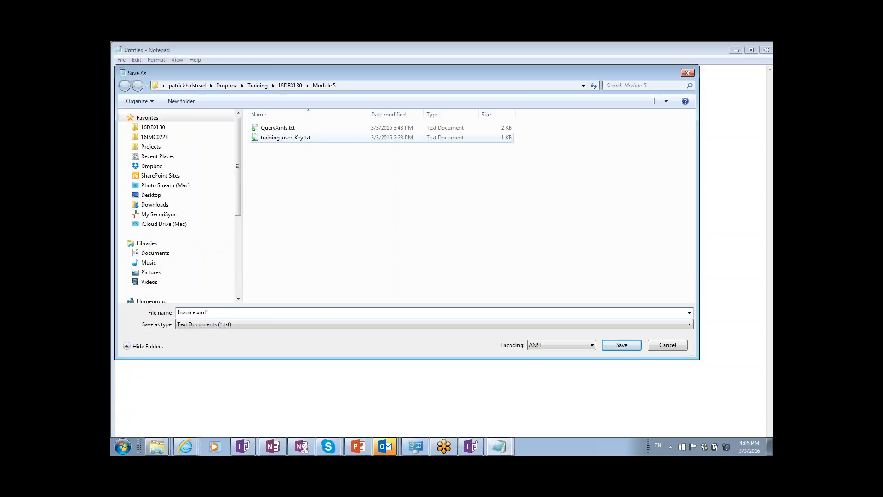
pyautogui.write('"')
pyautogui.press('Return')
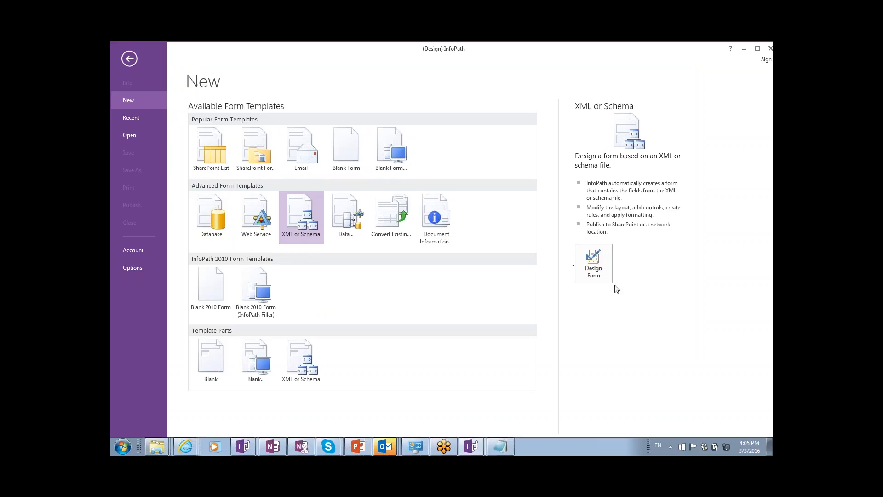
# Design a new form from Invoice.xml as the XML data source, finishing the wizard and answering the defaults prompt.
pyautogui.click(596, 270)
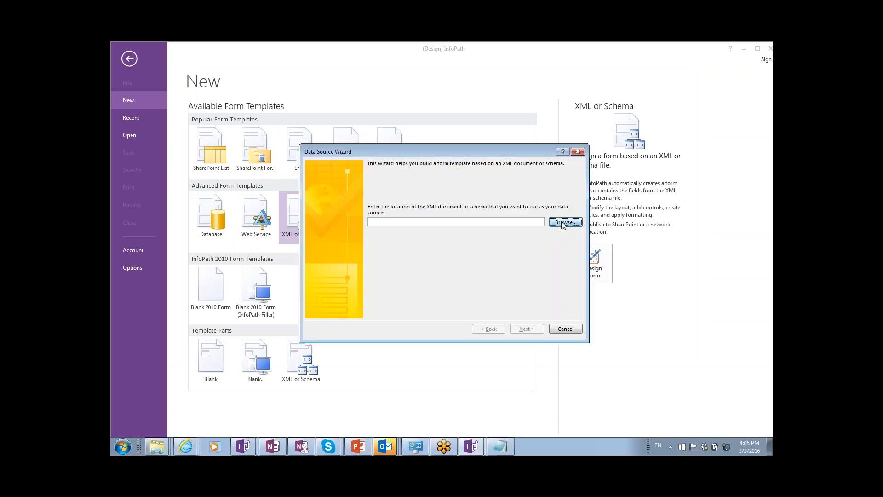
pyautogui.click(563, 224)
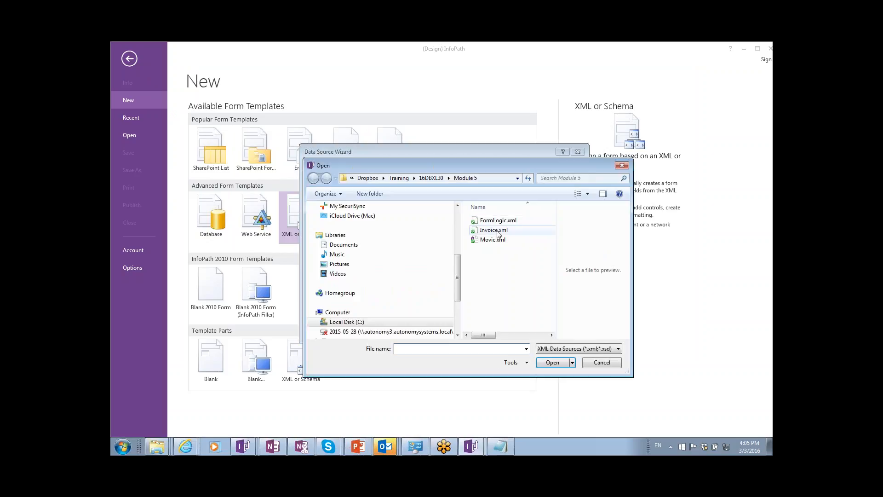
pyautogui.click(496, 231)
pyautogui.doubleClick(496, 231)
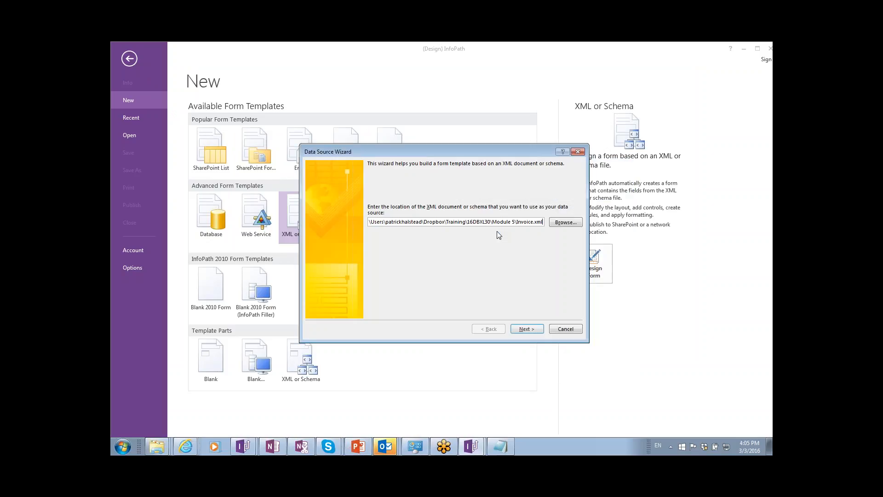
pyautogui.click(526, 329)
pyautogui.click(527, 330)
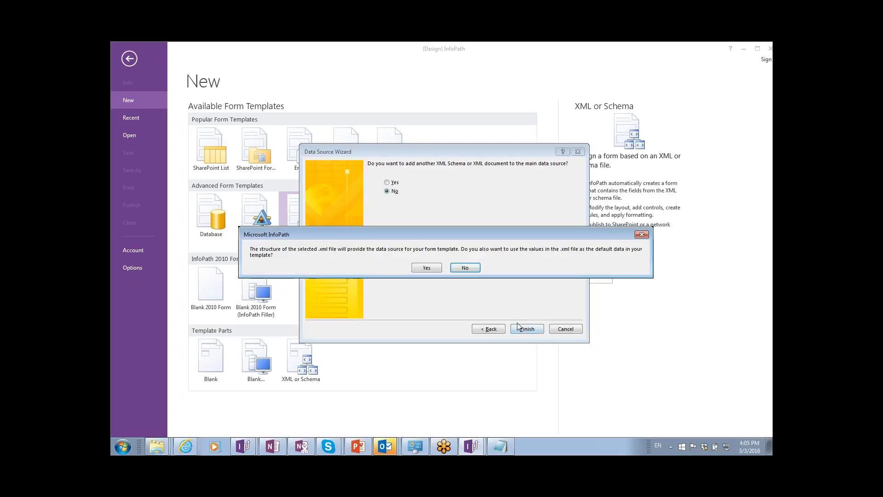
pyautogui.click(425, 268)
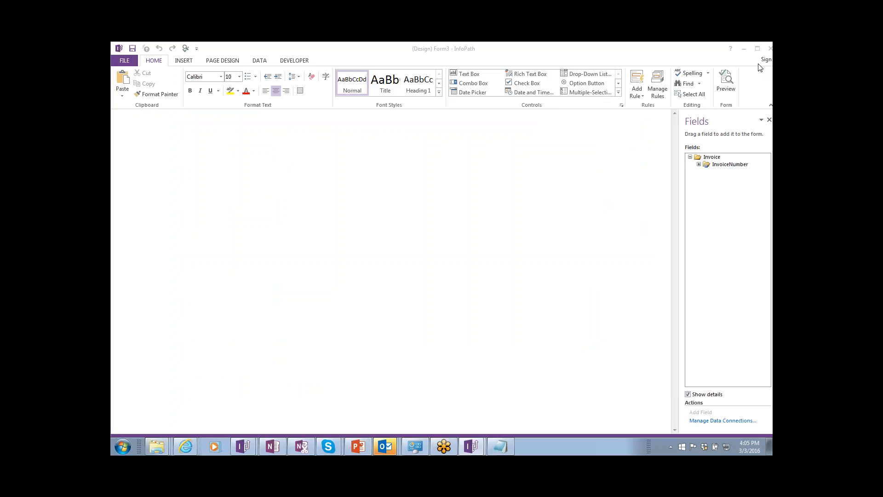
# Expand InvoiceNumber to reveal fields a and b, then close the Form3 template.
pyautogui.click(699, 164)
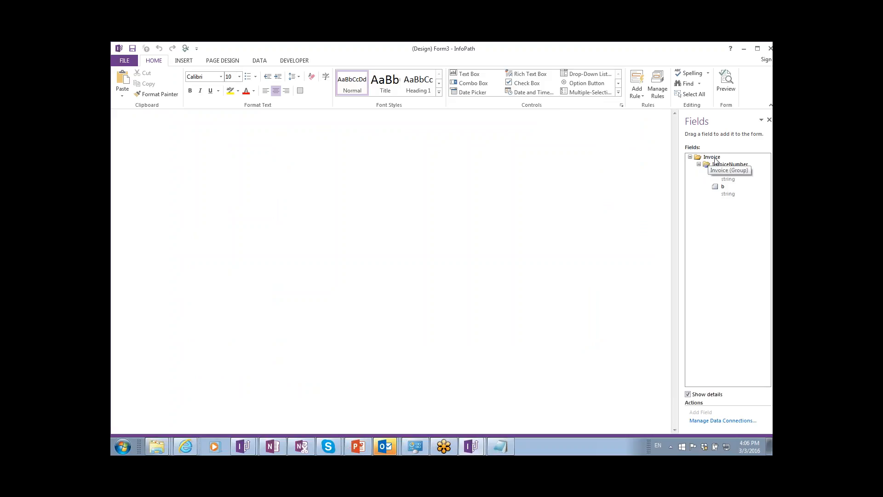
pyautogui.click(125, 61)
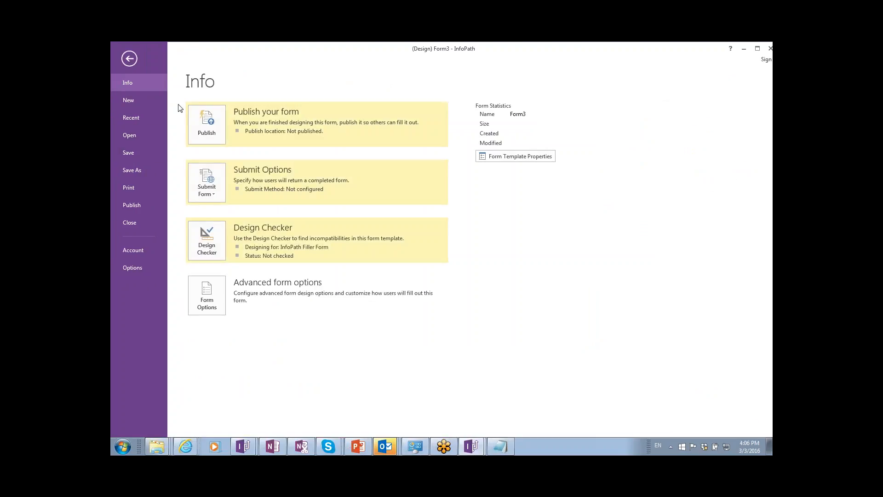
pyautogui.click(129, 59)
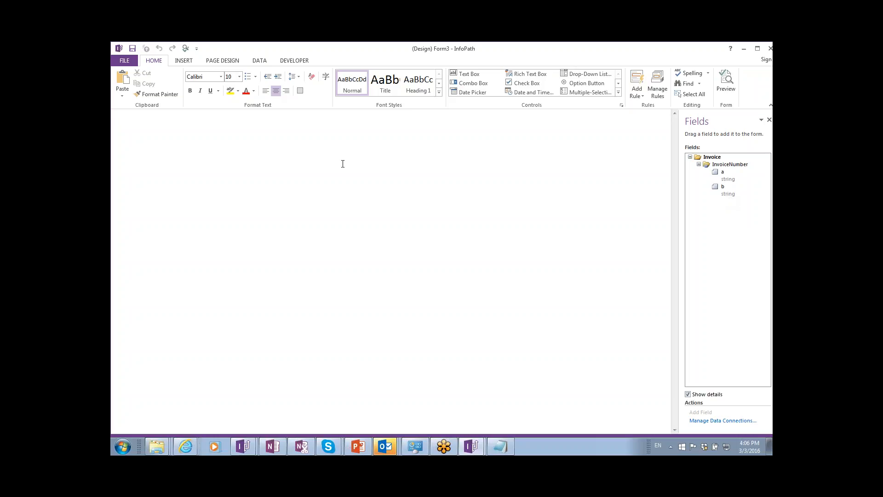
pyautogui.doubleClick(118, 49)
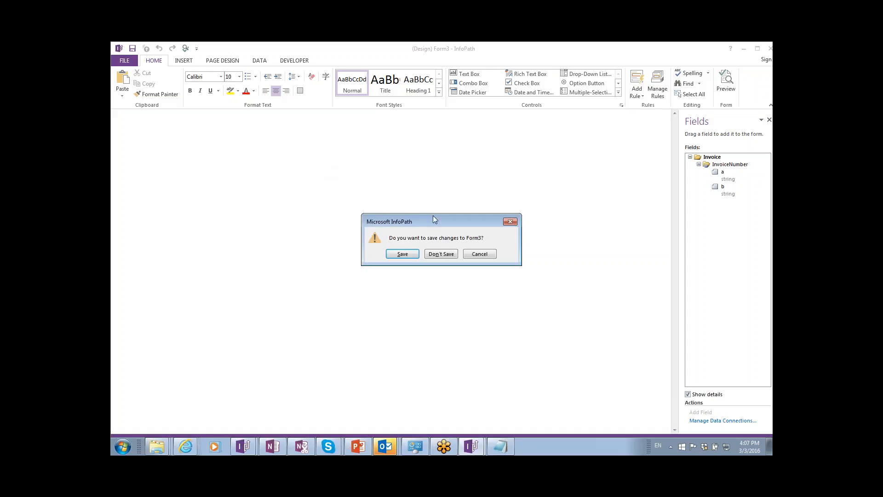